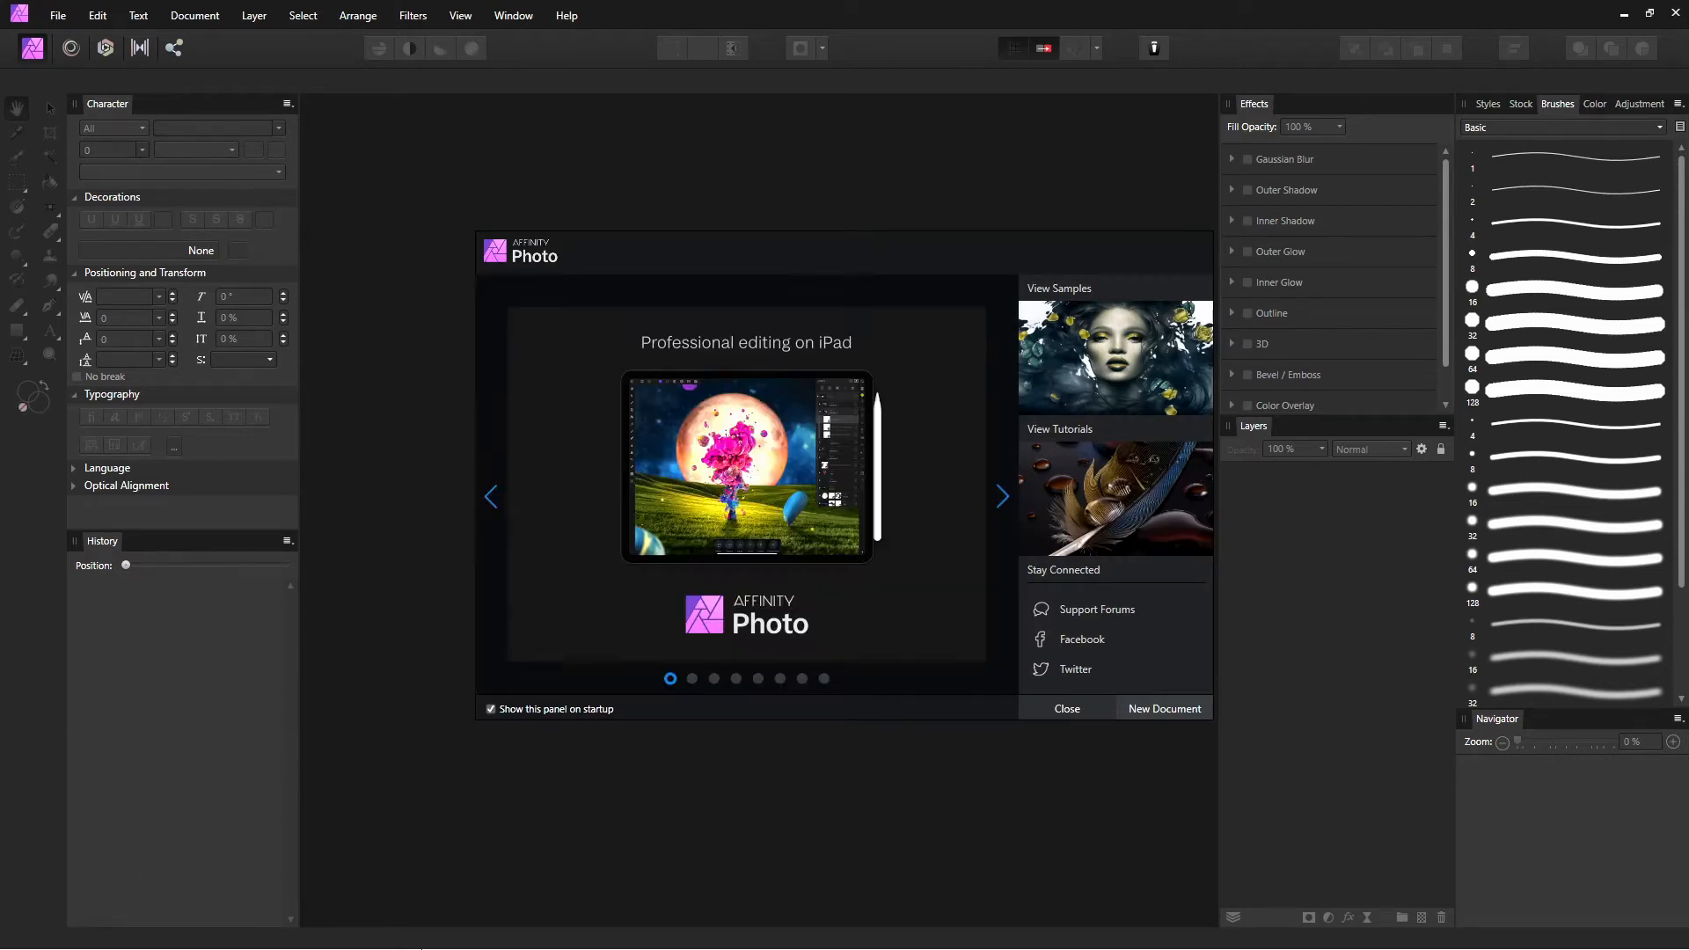
Step: Dismiss the welcome panel and create a new 1280 × 720 px document at 72 DPI in RGB/8
left_click(1067, 708)
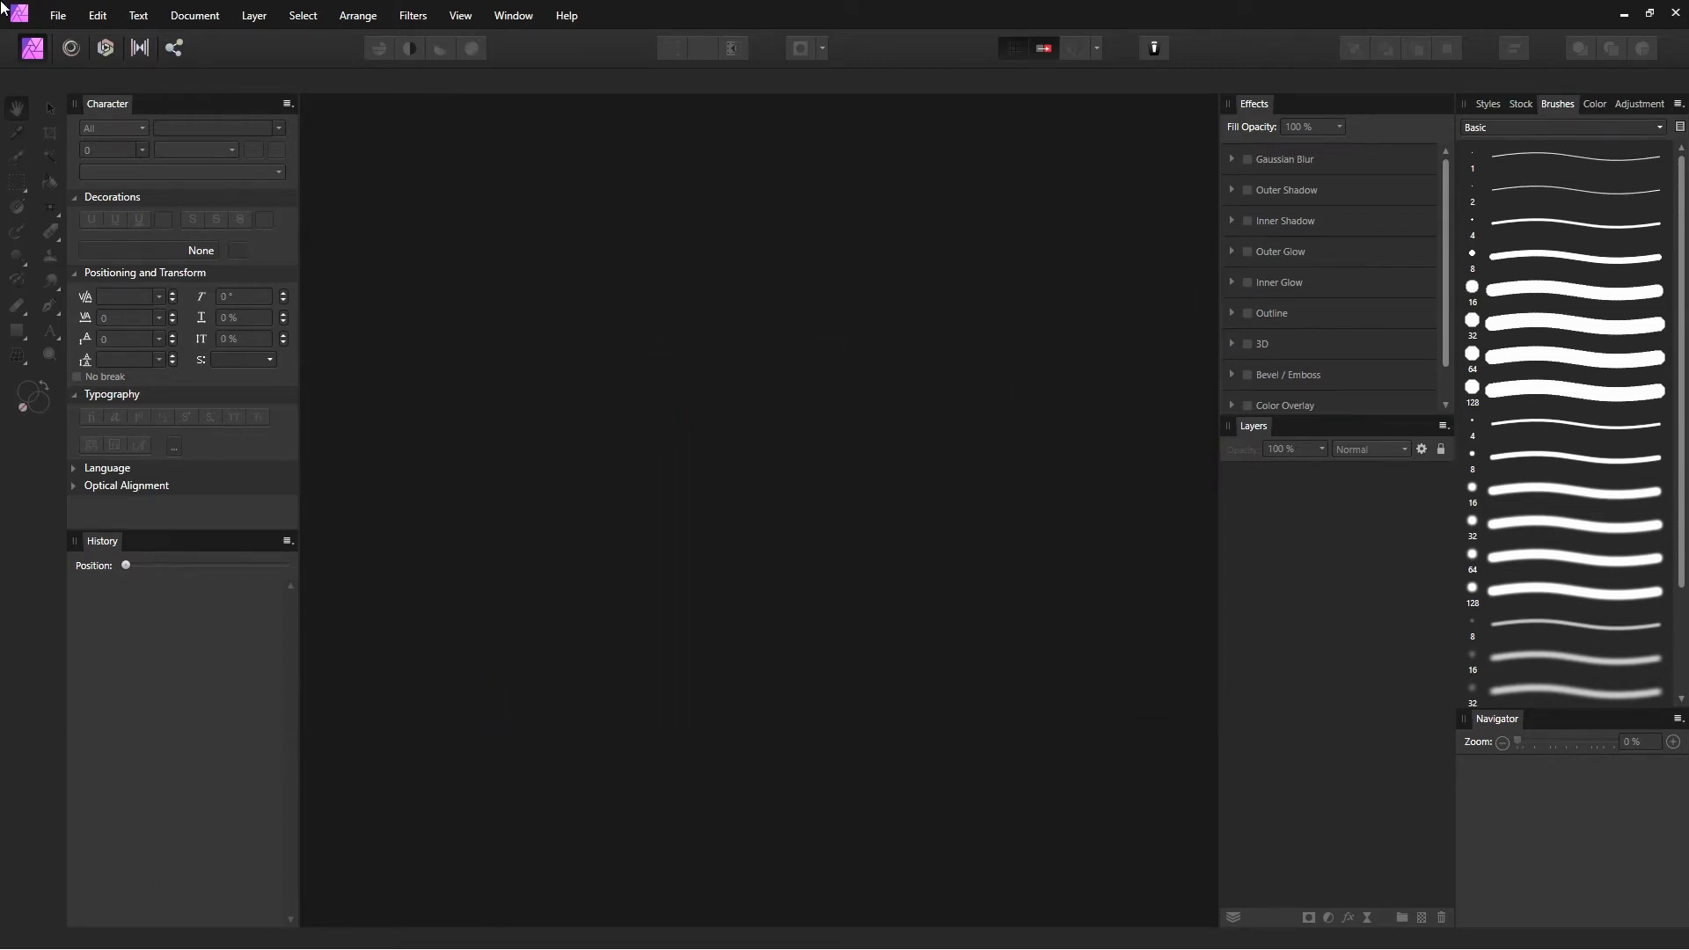
left_click(58, 15)
left_click(77, 58)
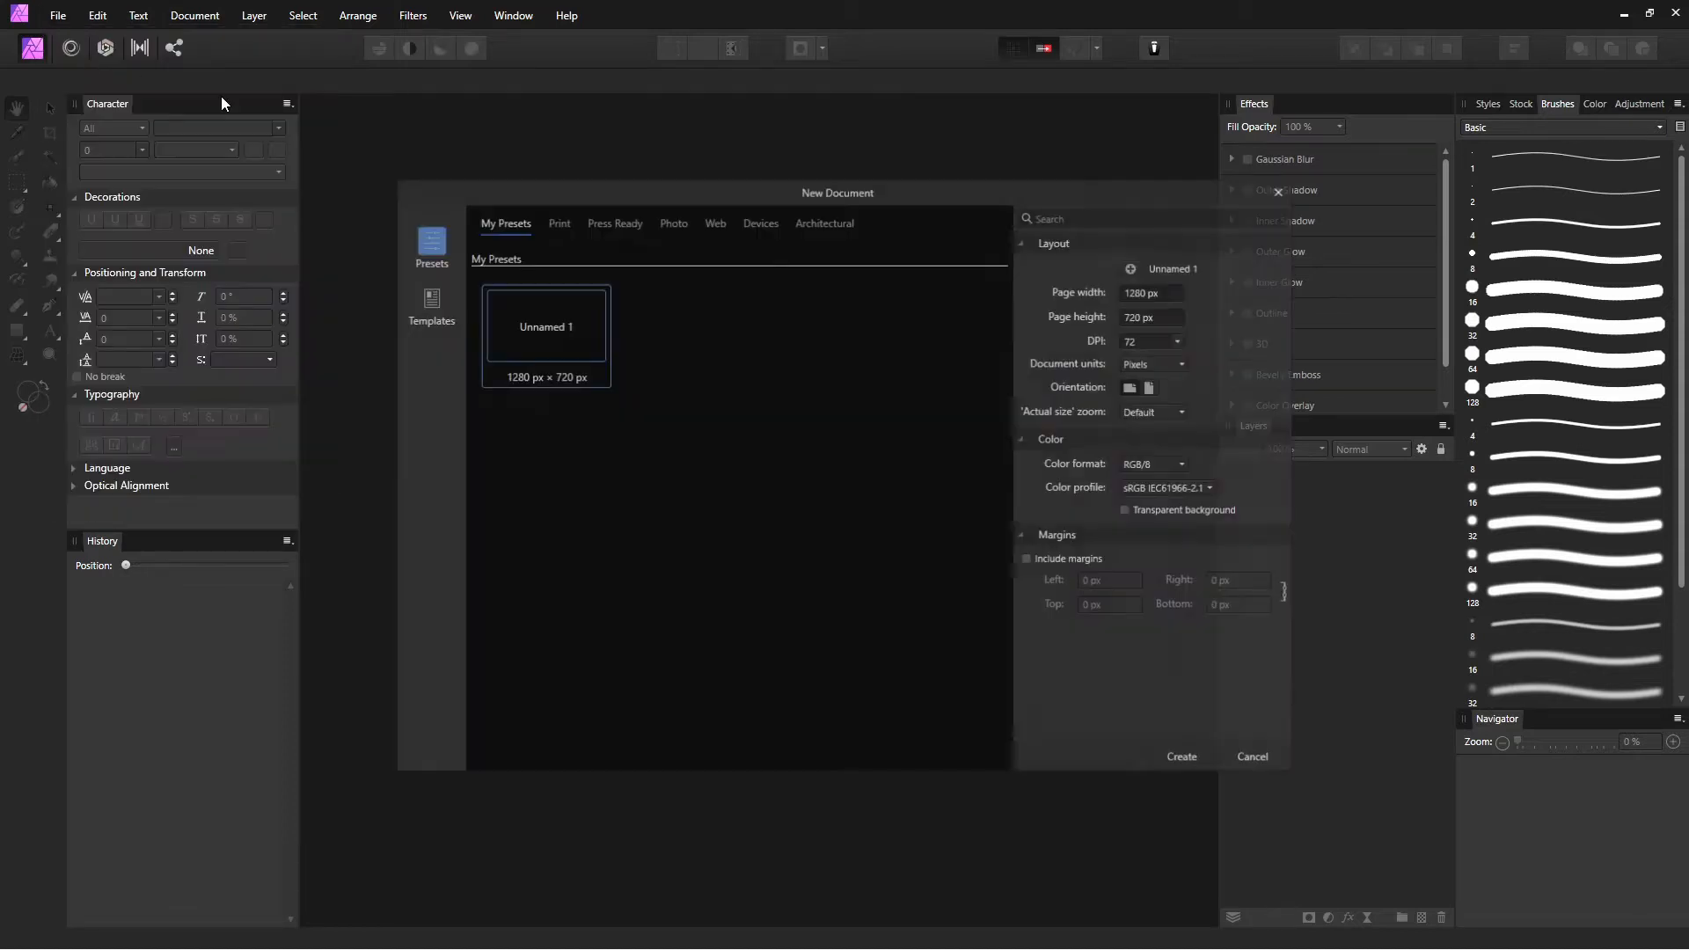
left_click(1202, 765)
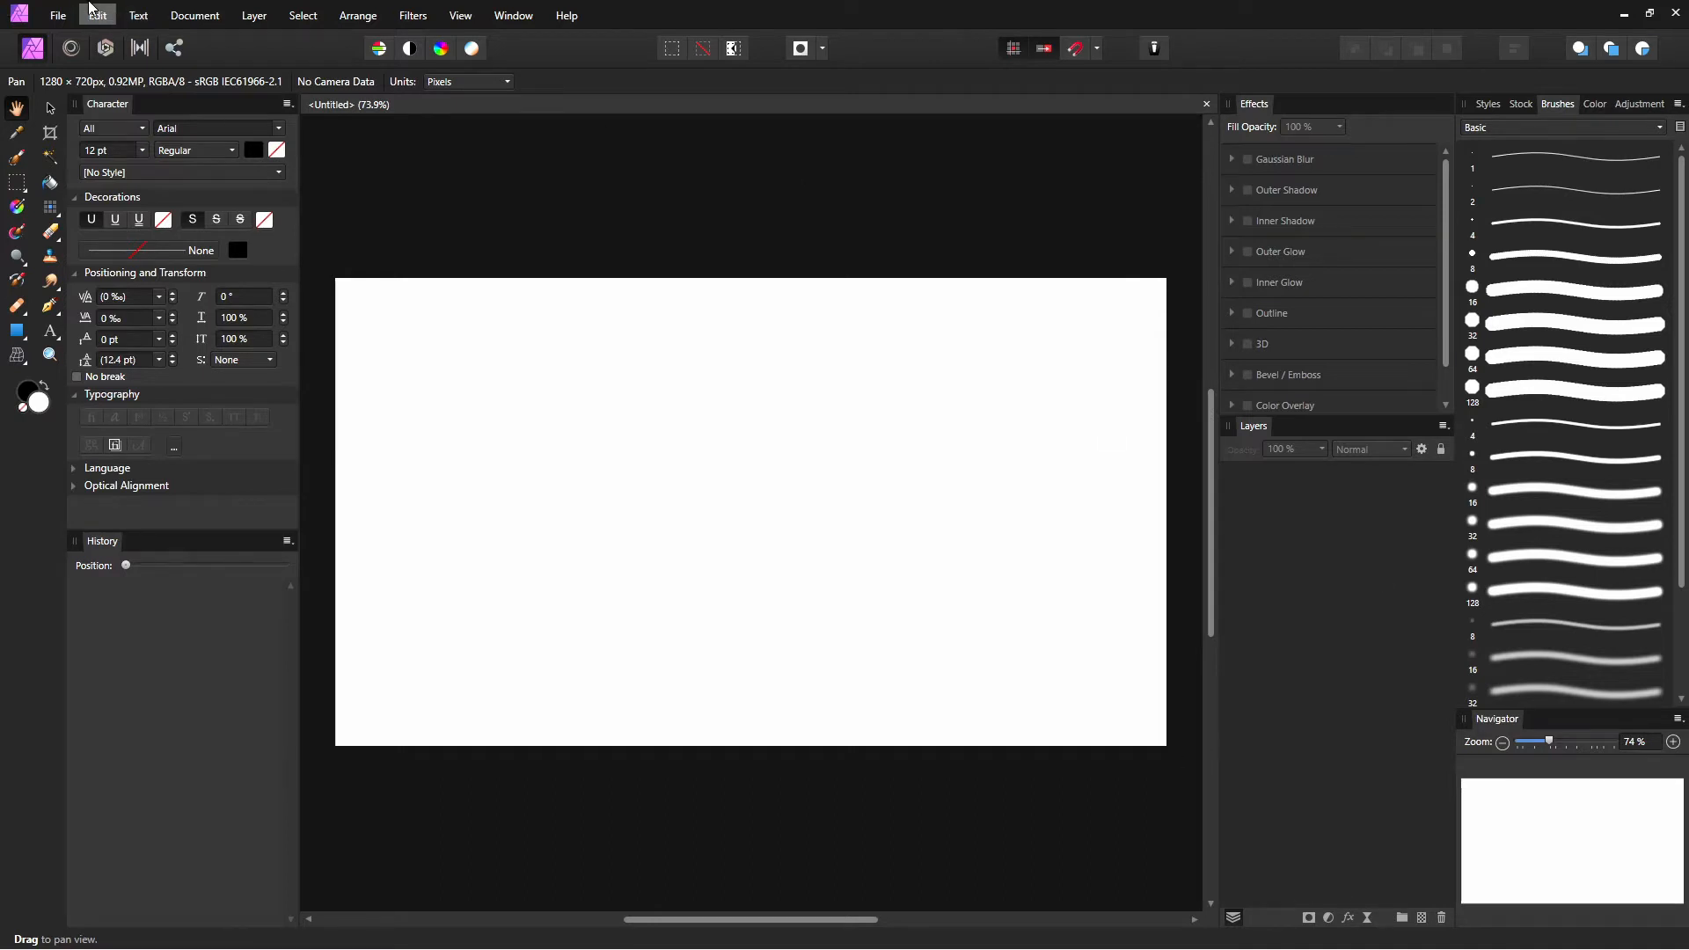
Step: Place the REnder character image from the Roblox Modles folder's character subfolder into the document at its full size
left_click(58, 15)
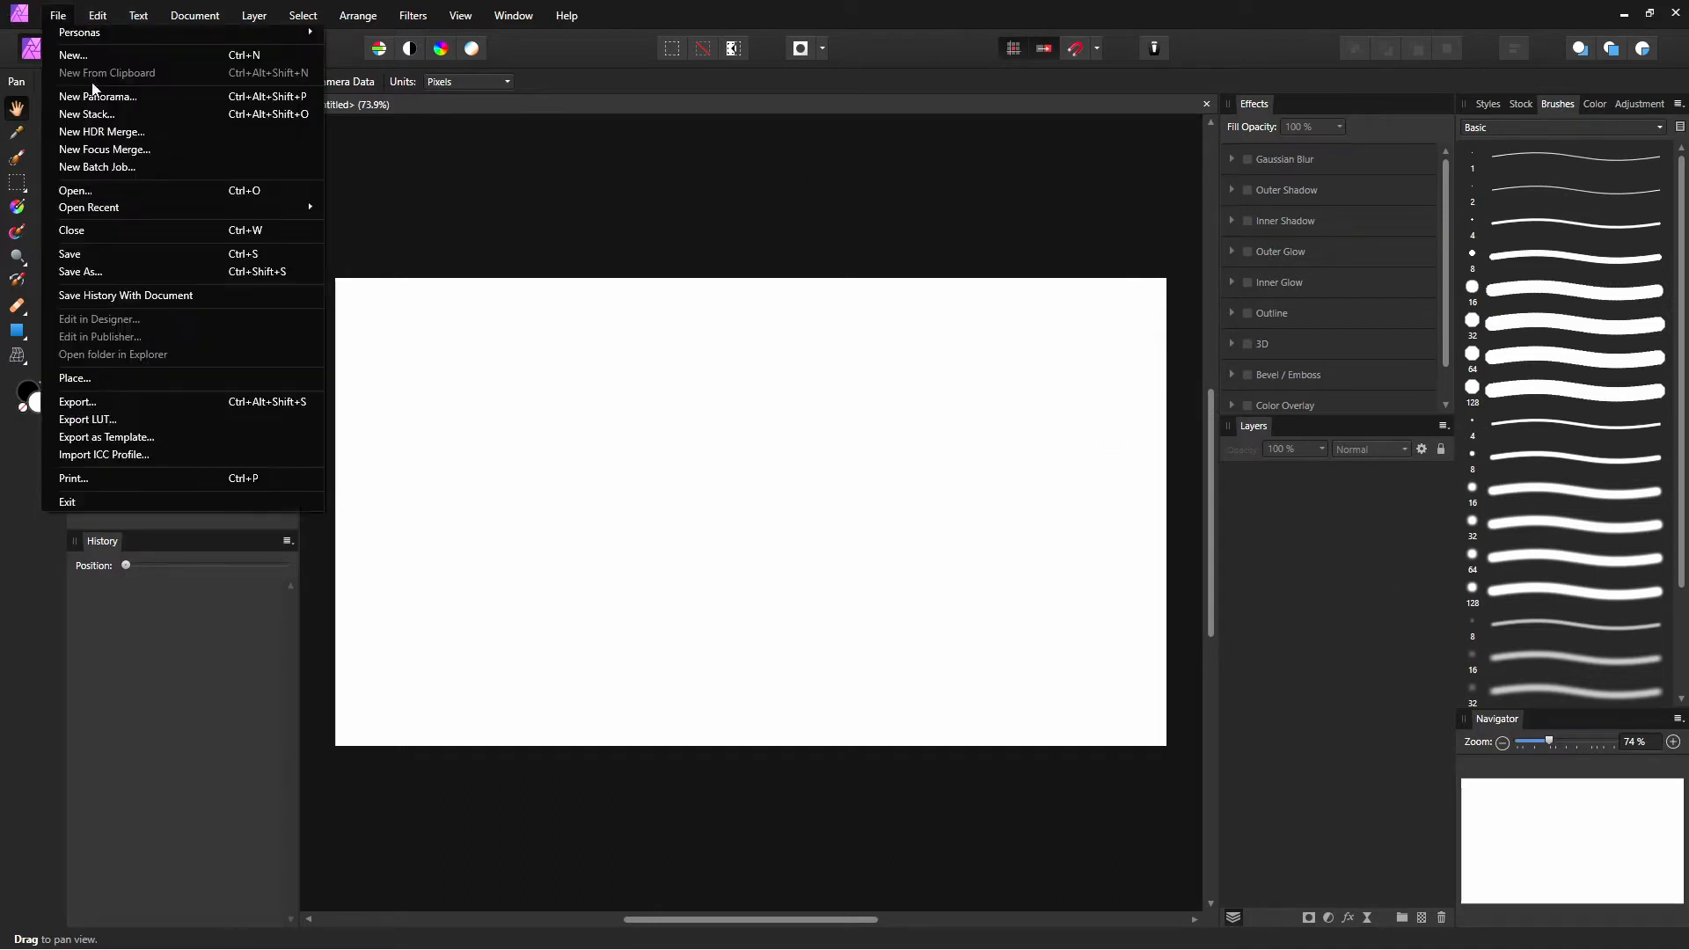
left_click(200, 378)
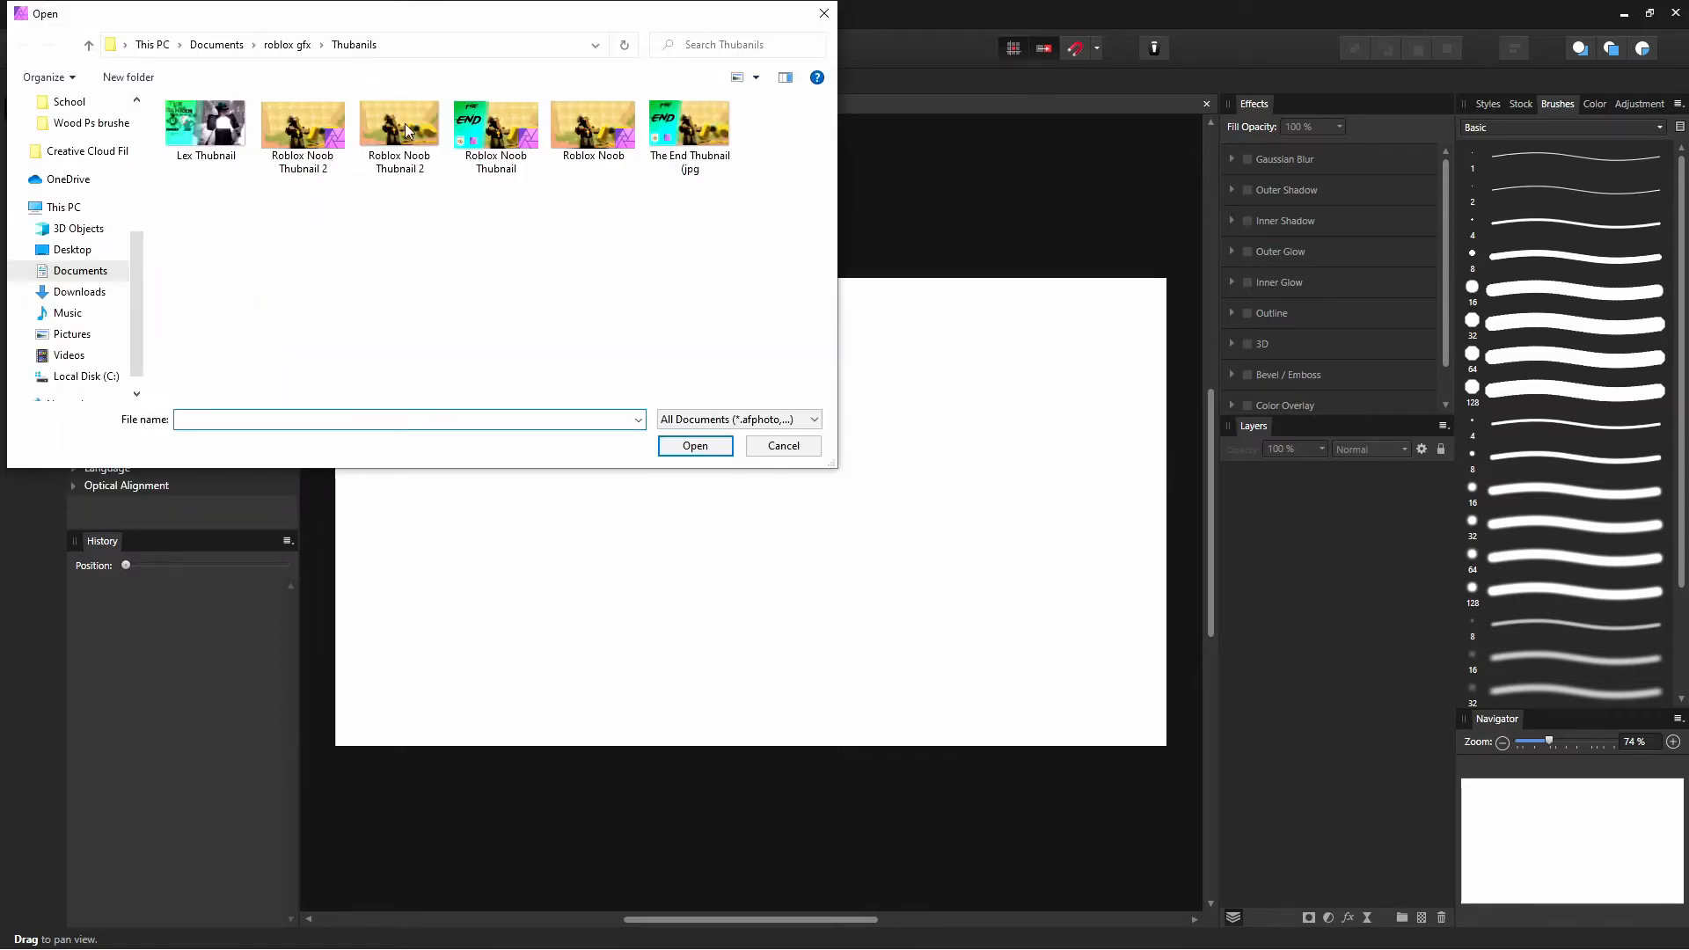
scroll(139, 229, "up", 1)
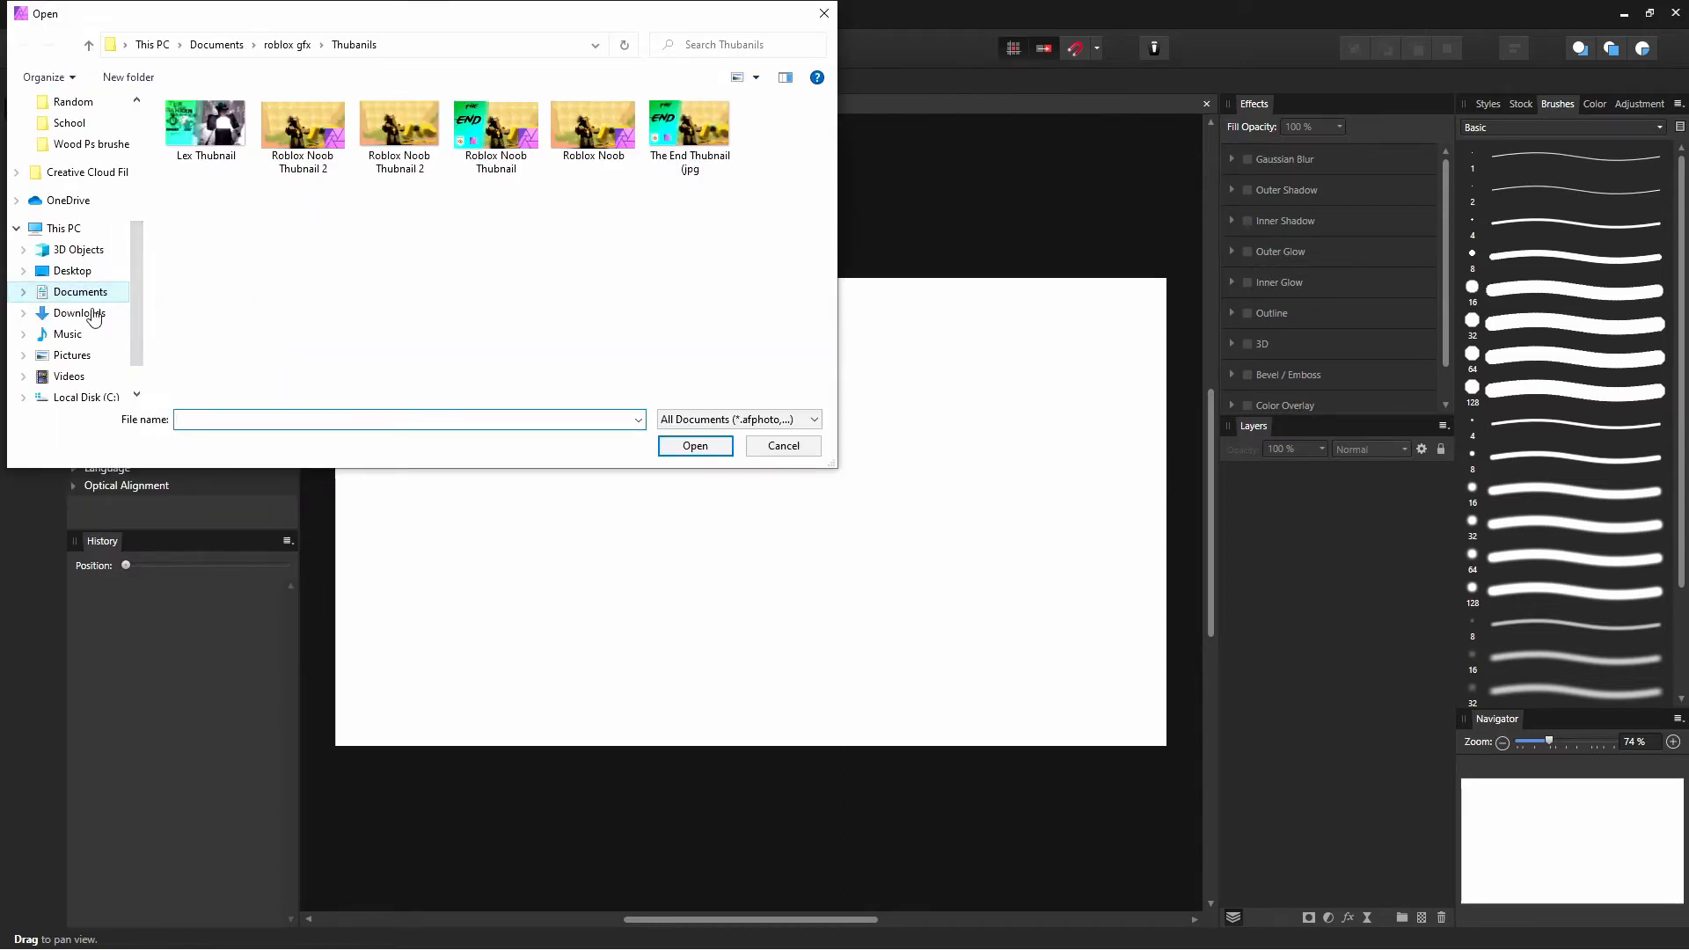
left_click(281, 45)
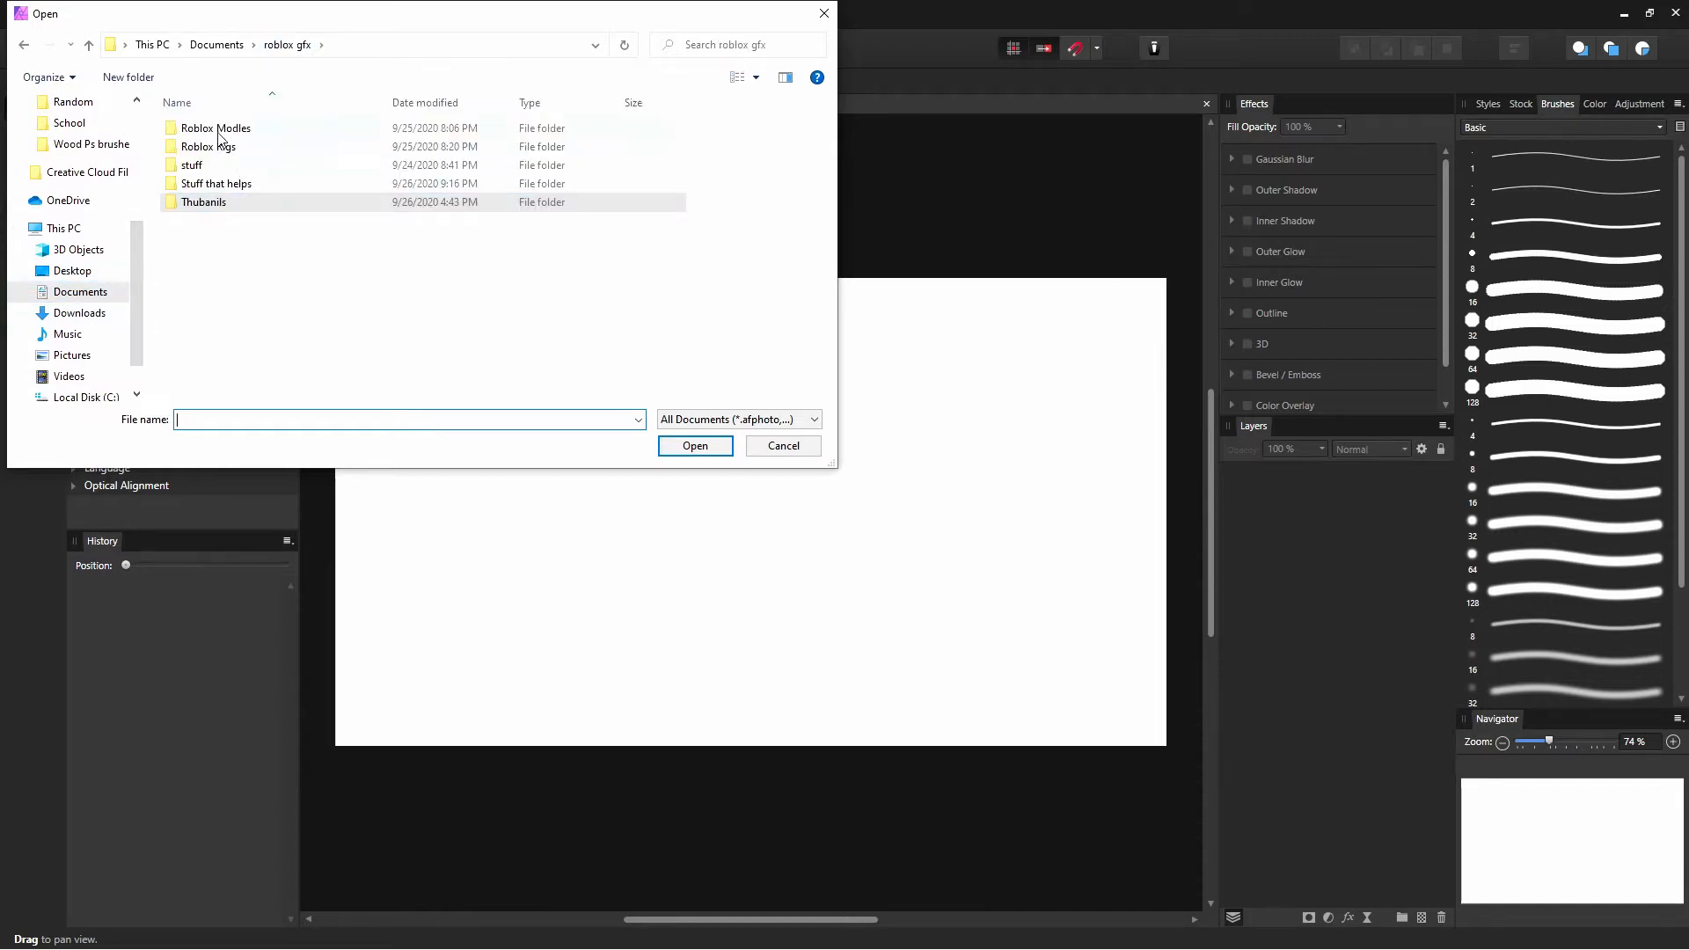
double_click(218, 132)
double_click(234, 132)
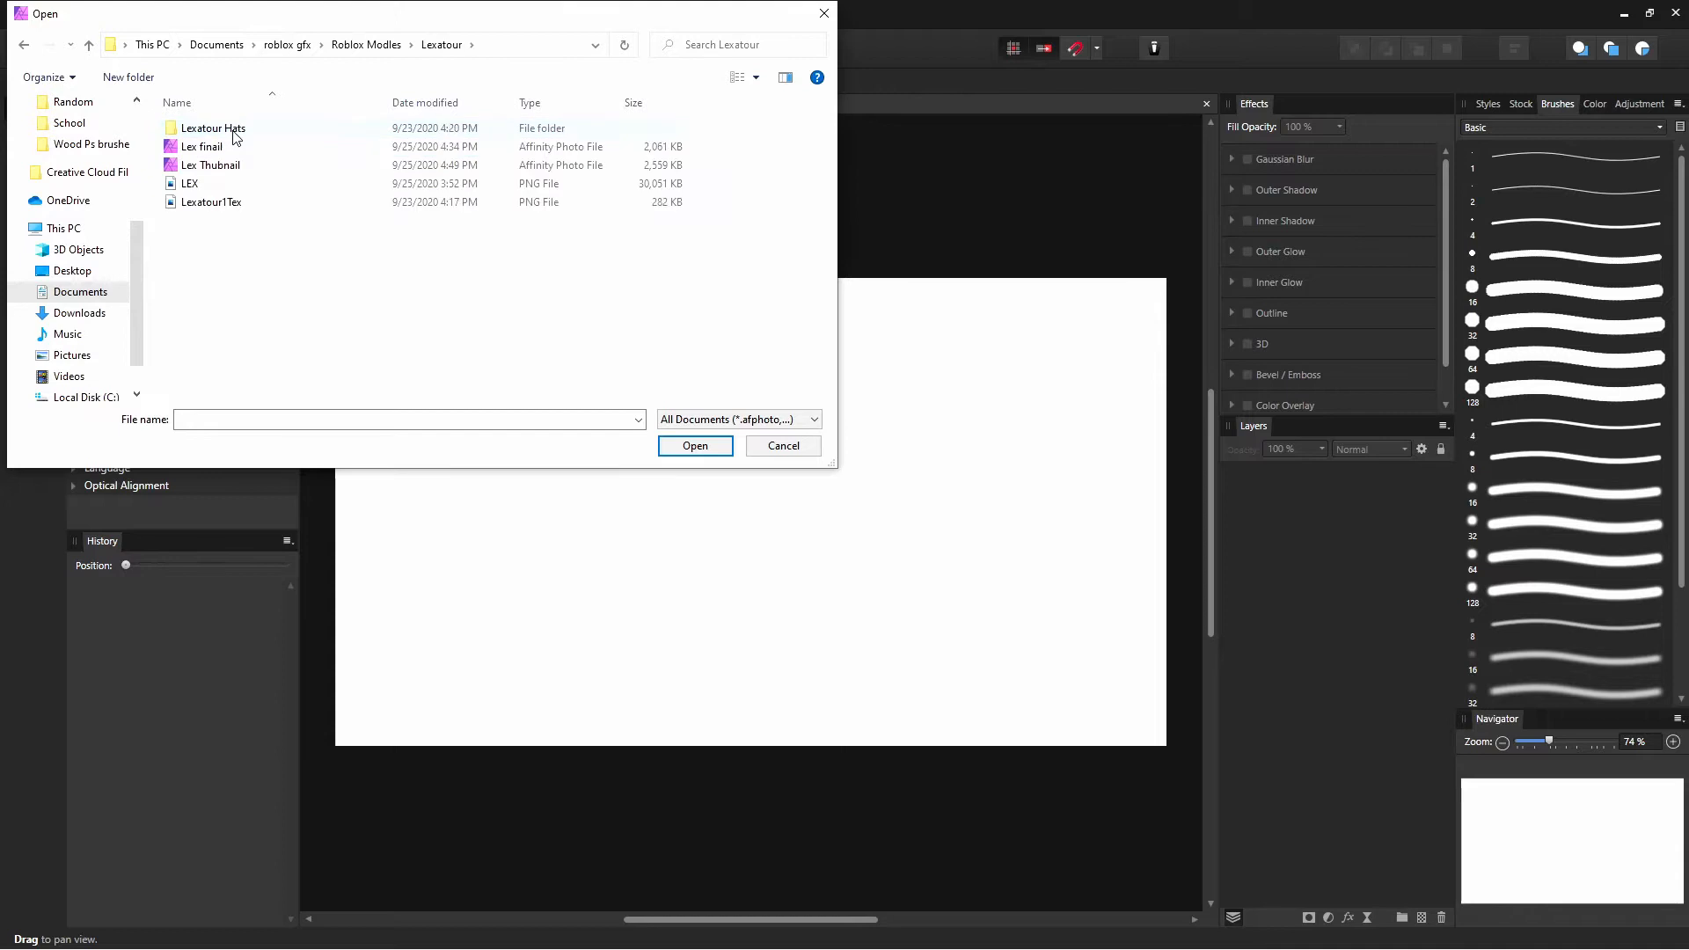
left_click(383, 45)
double_click(274, 146)
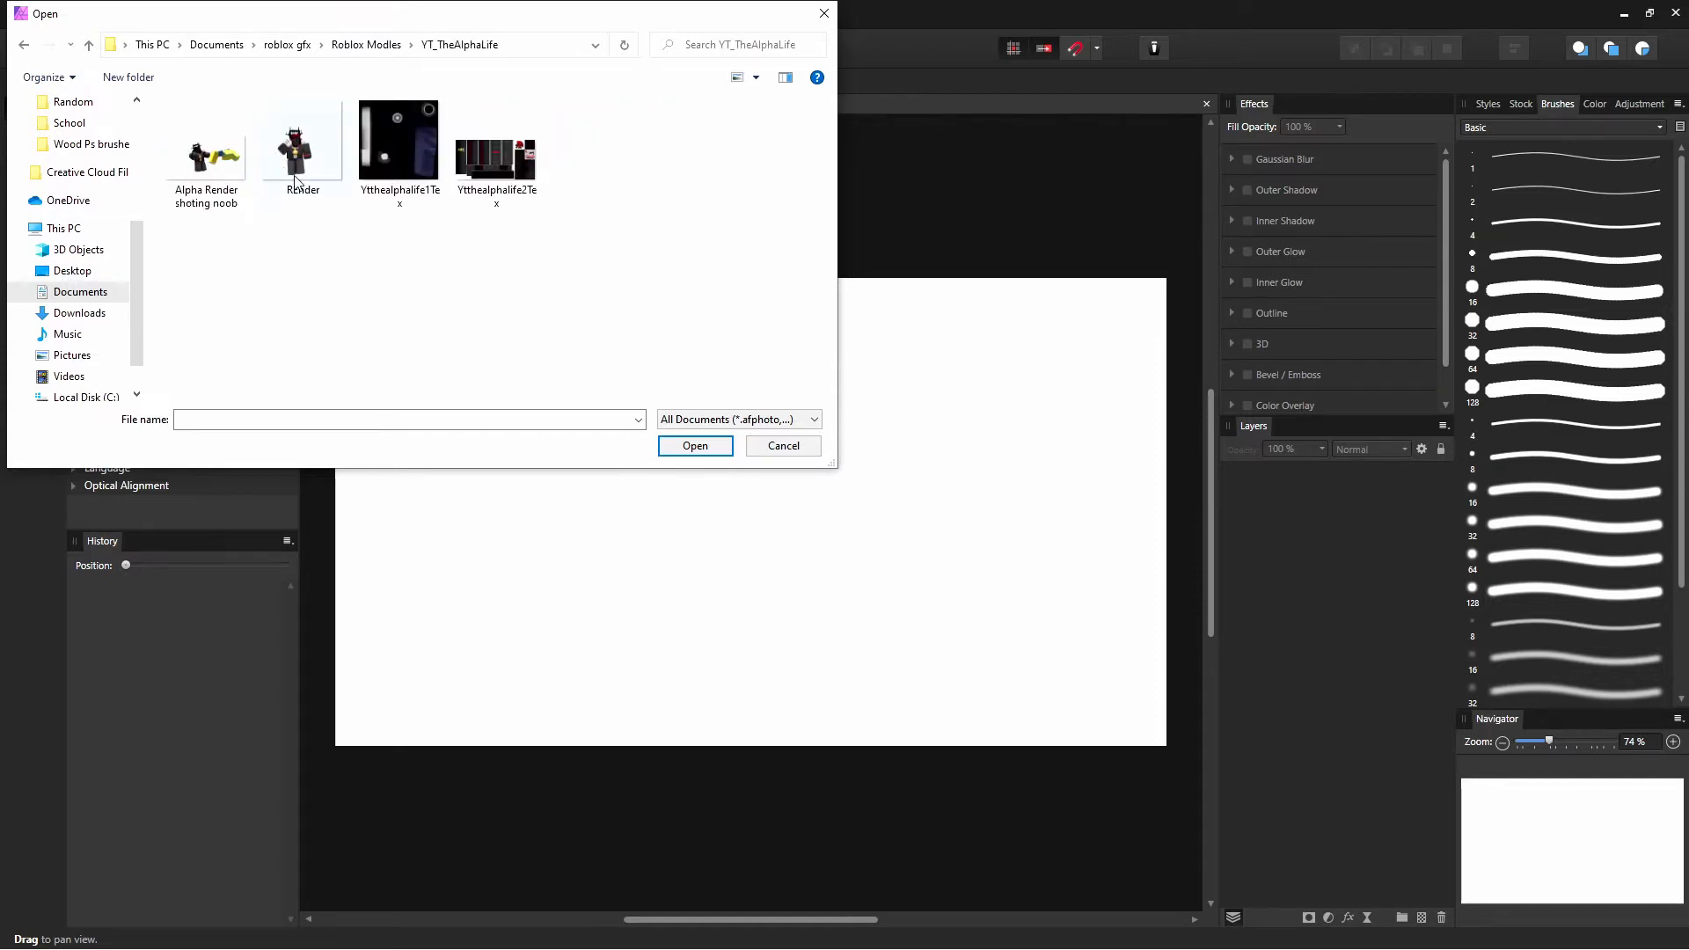
double_click(296, 175)
left_click(574, 409)
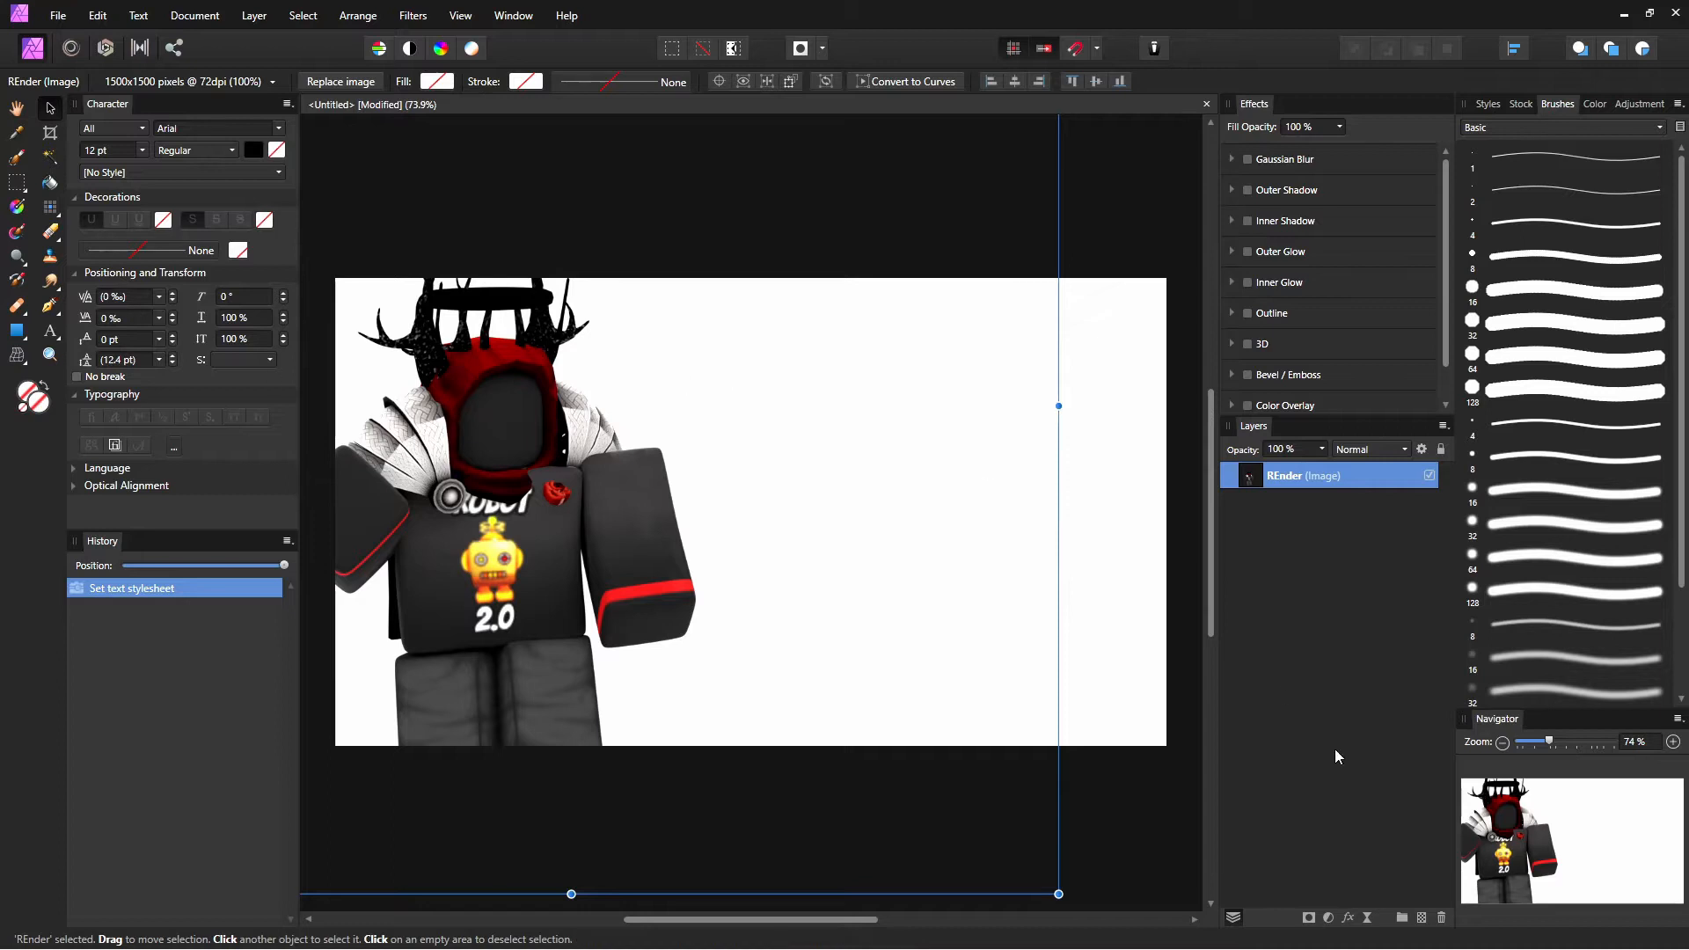
Step: Scale the character render down to about 67% and move it to the middle of the canvas so the whole figure fits
left_click_drag(714, 396, 930, 553)
key("z")
left_click(659, 485, "alt")
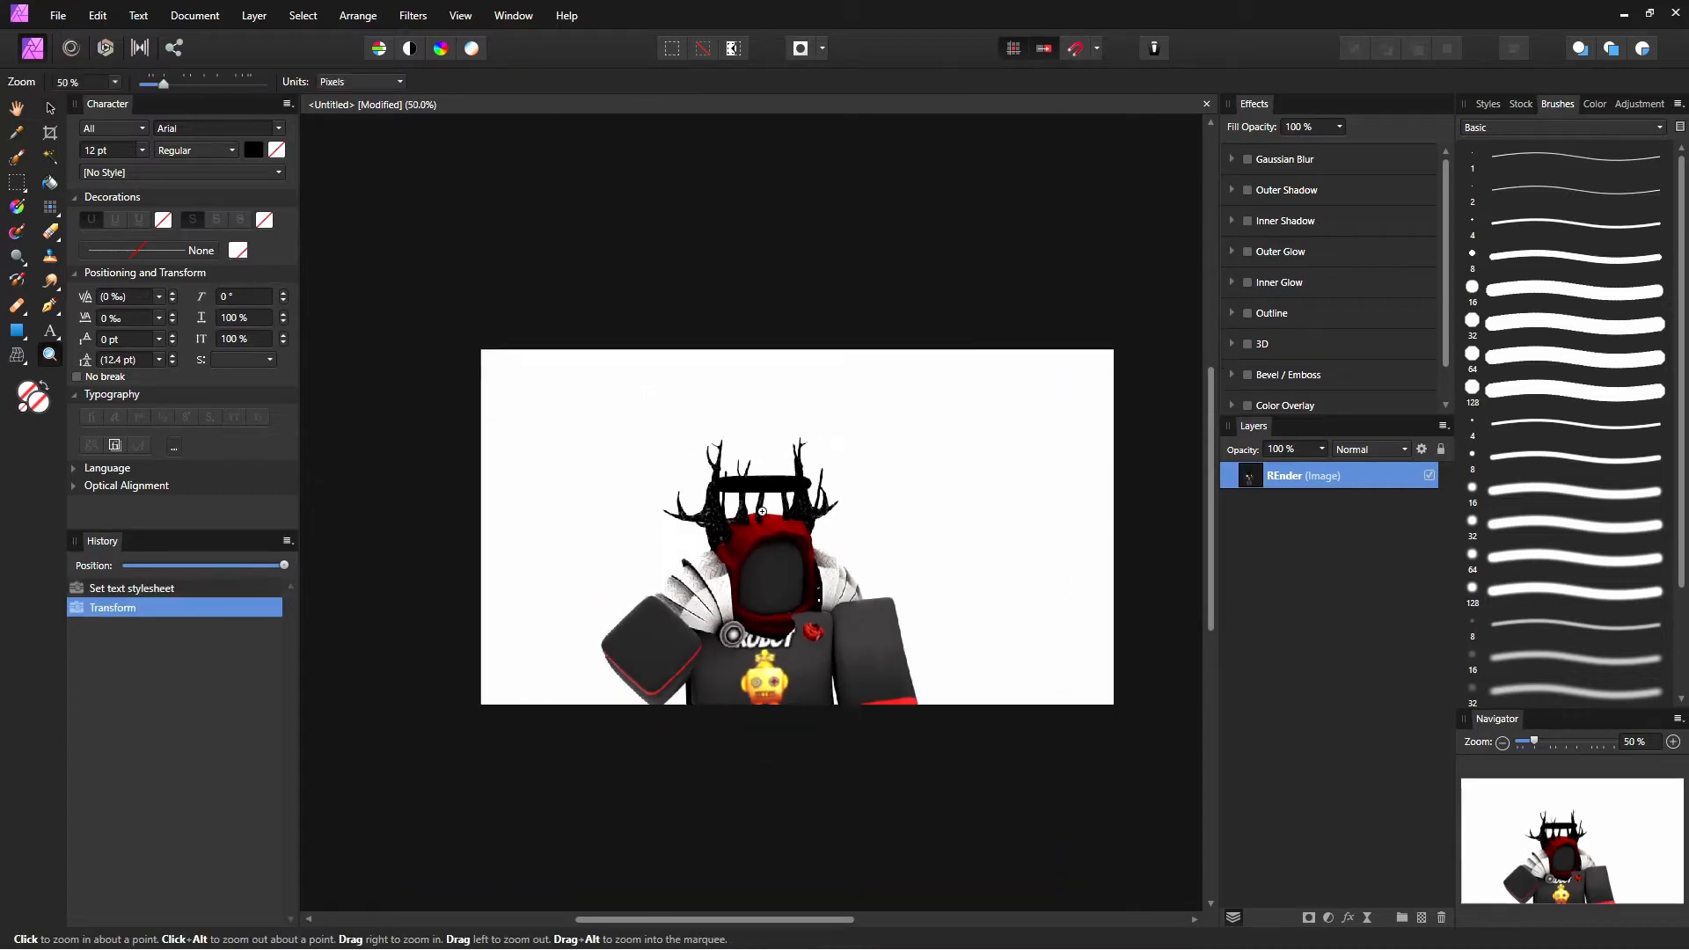
key("v")
left_click_drag(806, 525, 844, 496)
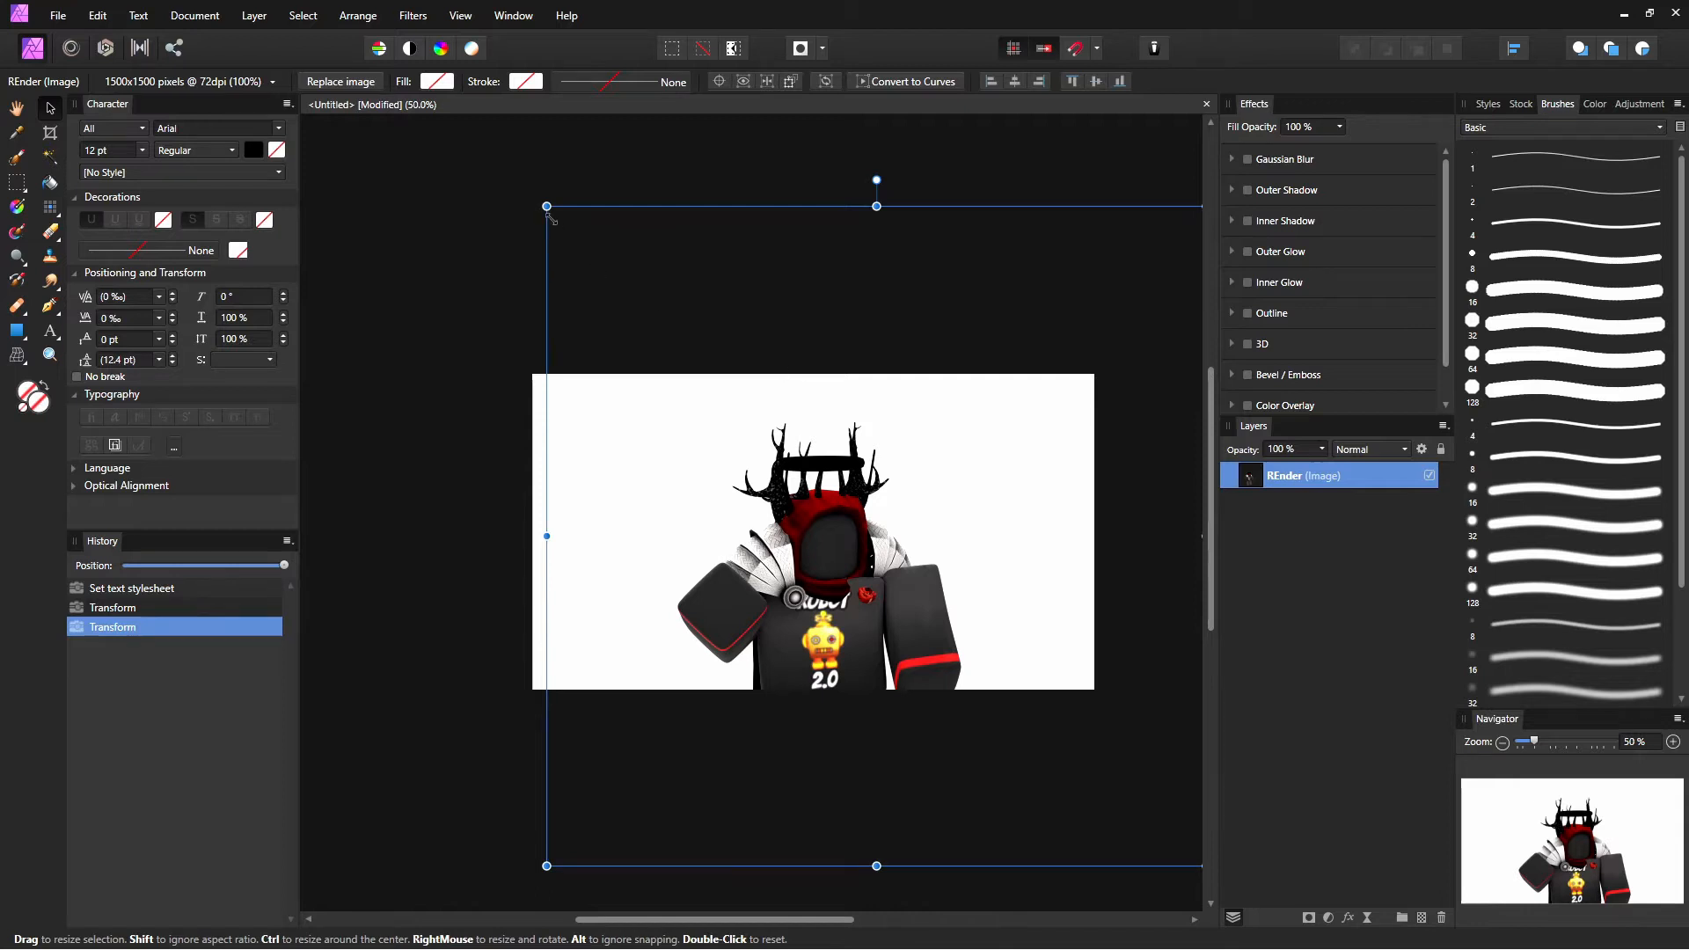
left_click_drag(965, 482, 965, 485)
left_click(965, 485)
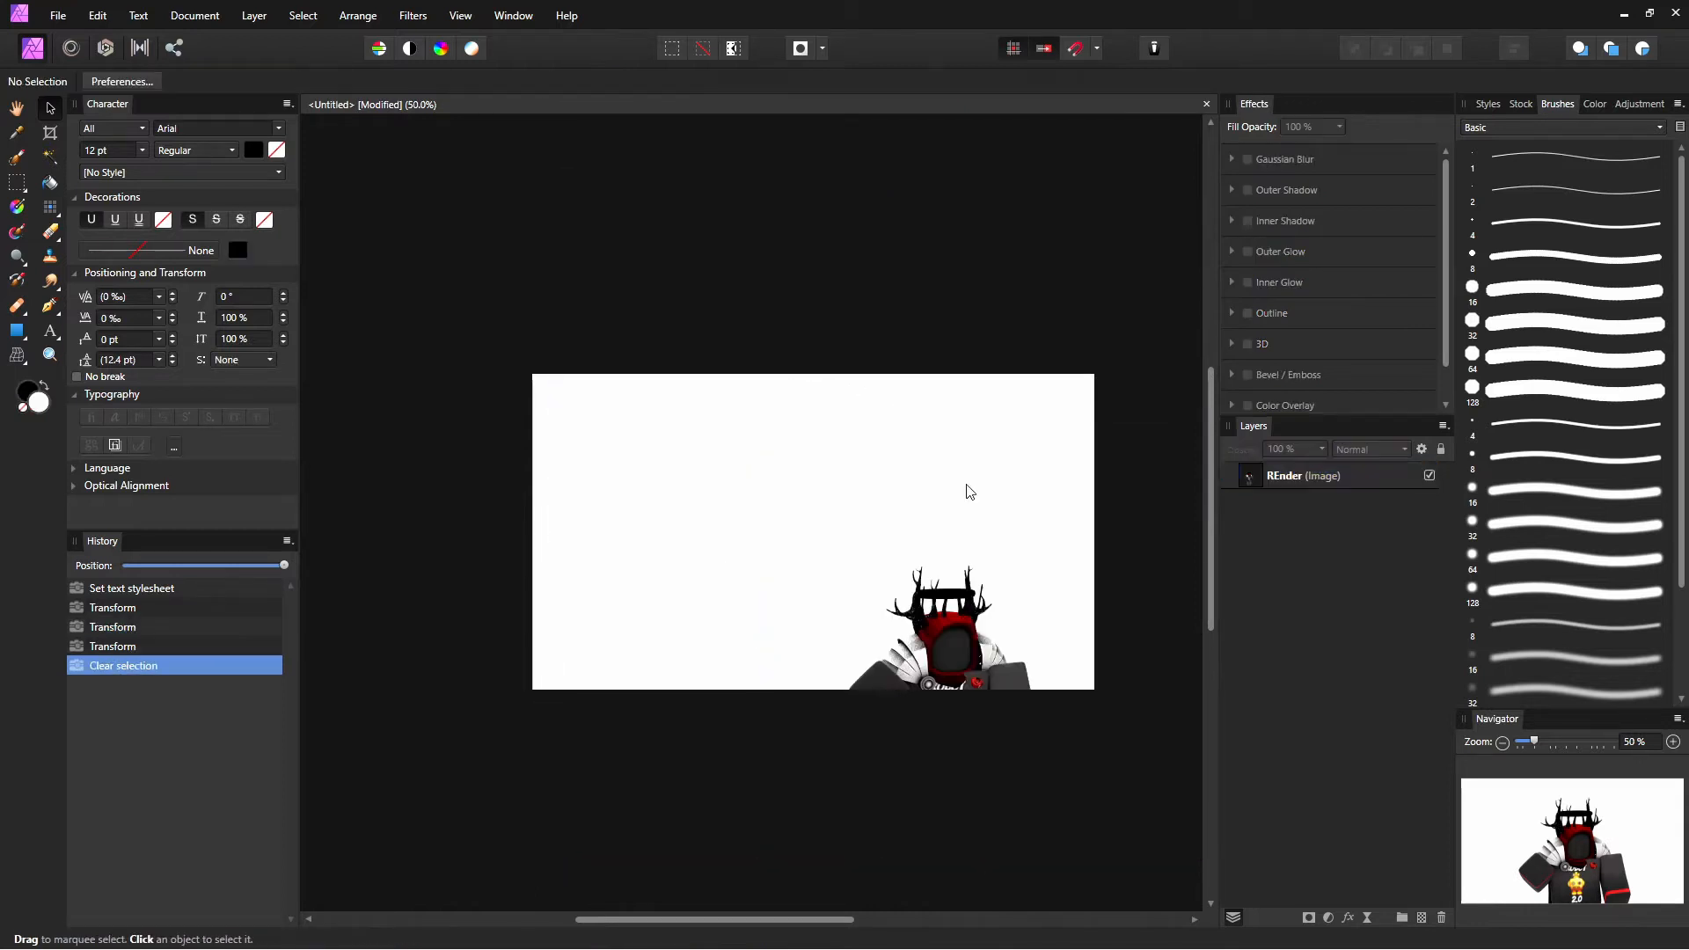
left_click(966, 485)
left_click_drag(952, 684, 804, 526)
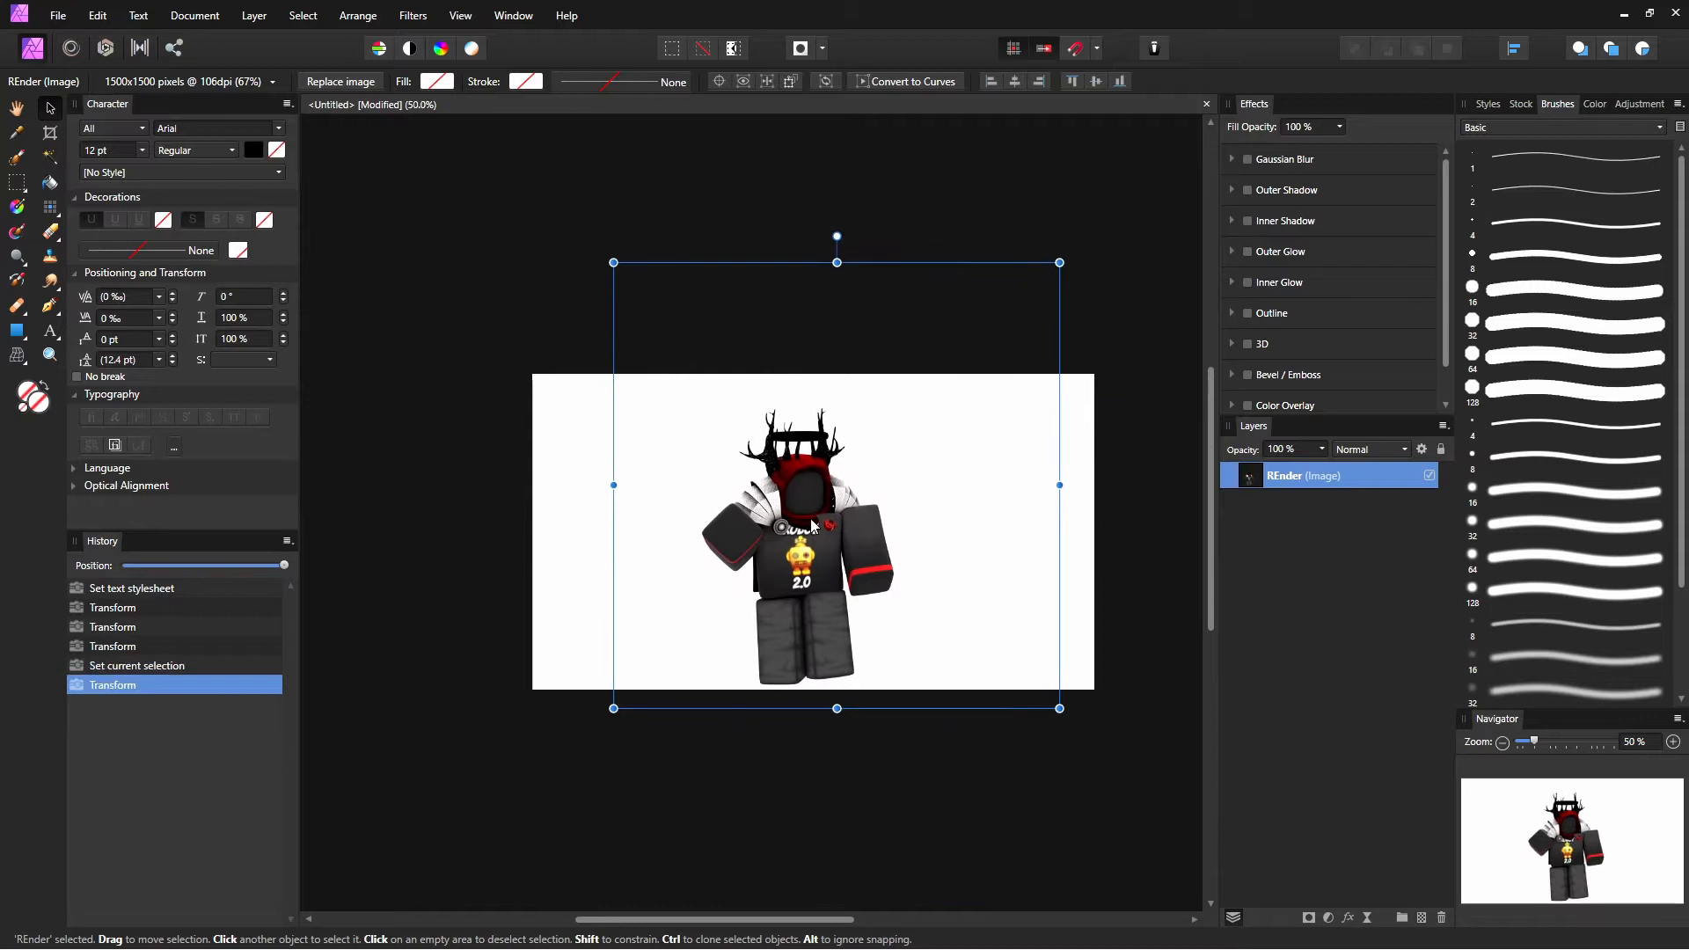
Step: Search the Unsplash stock photos for "Street" and add the black-and-white city street photo to the canvas
left_click(1520, 104)
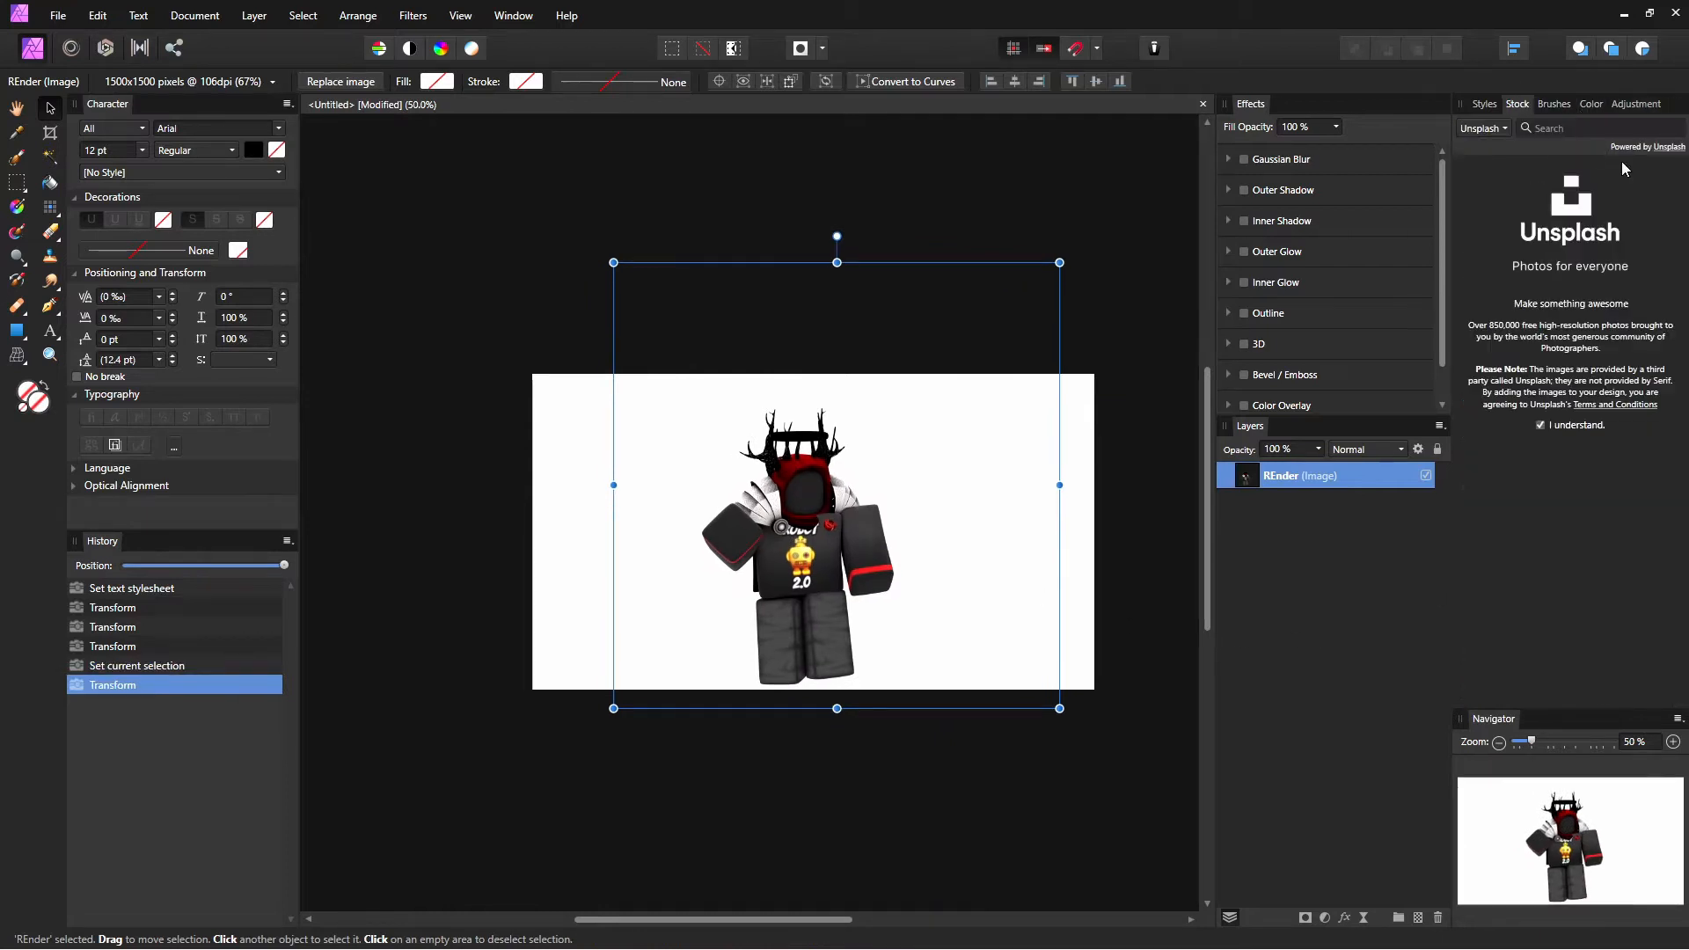
type("Street")
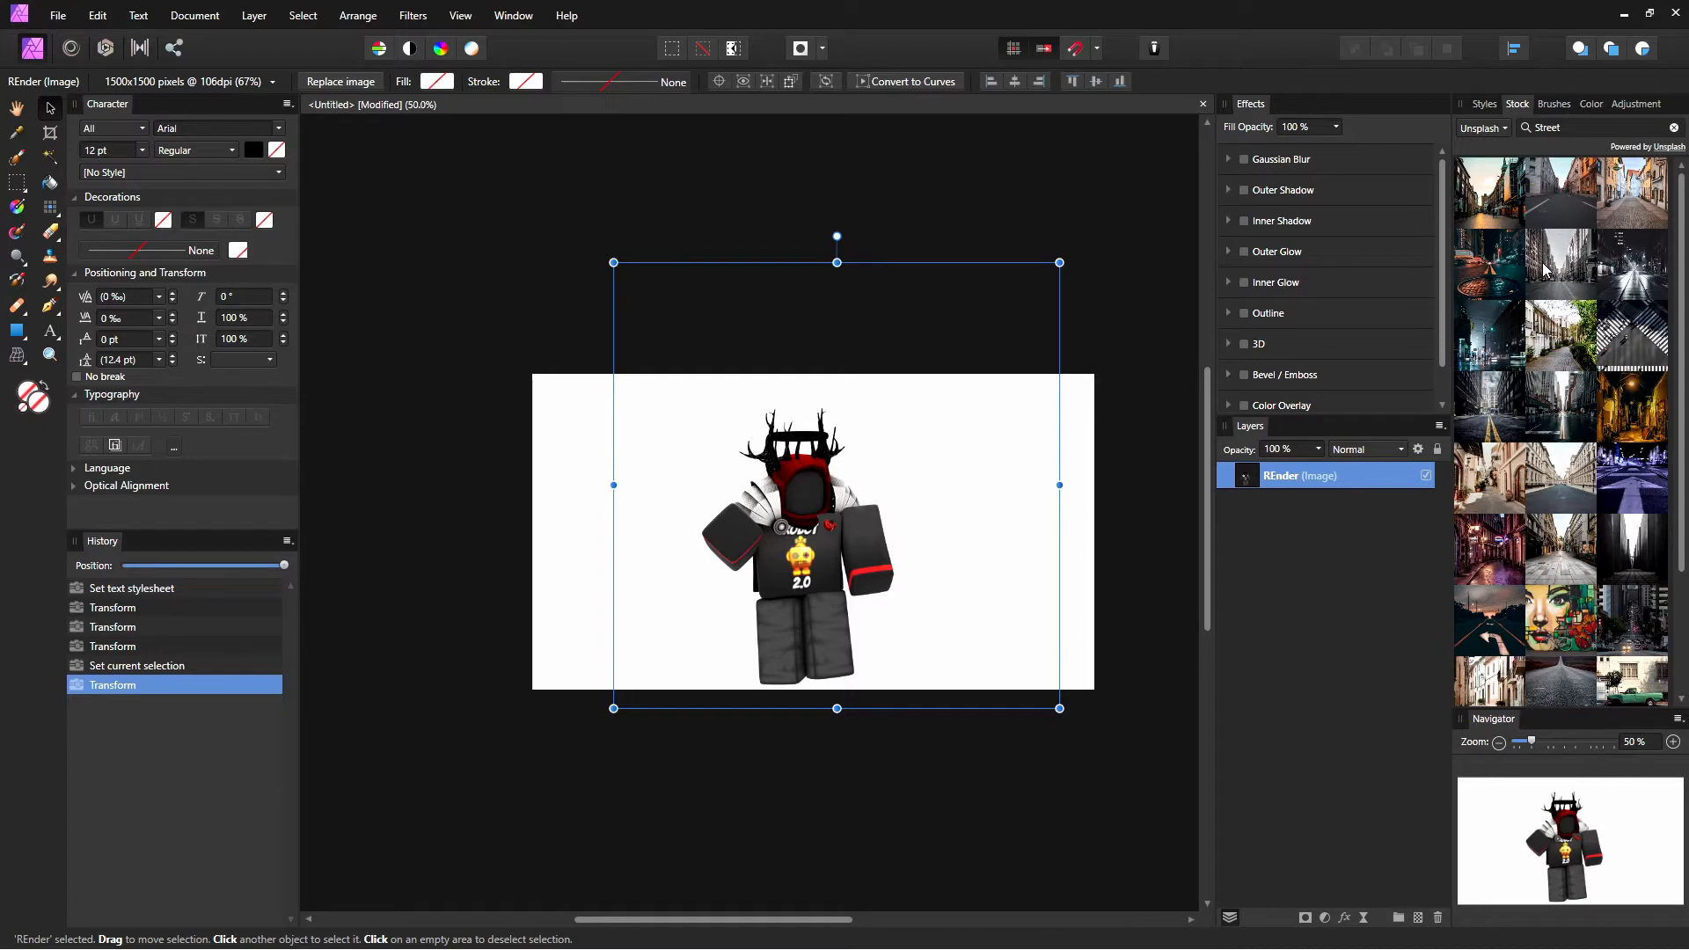
left_click_drag(1550, 294, 848, 517)
Step: Scale the street photo to about 61% and position it so the road and distant buildings cover the whole canvas
key("z")
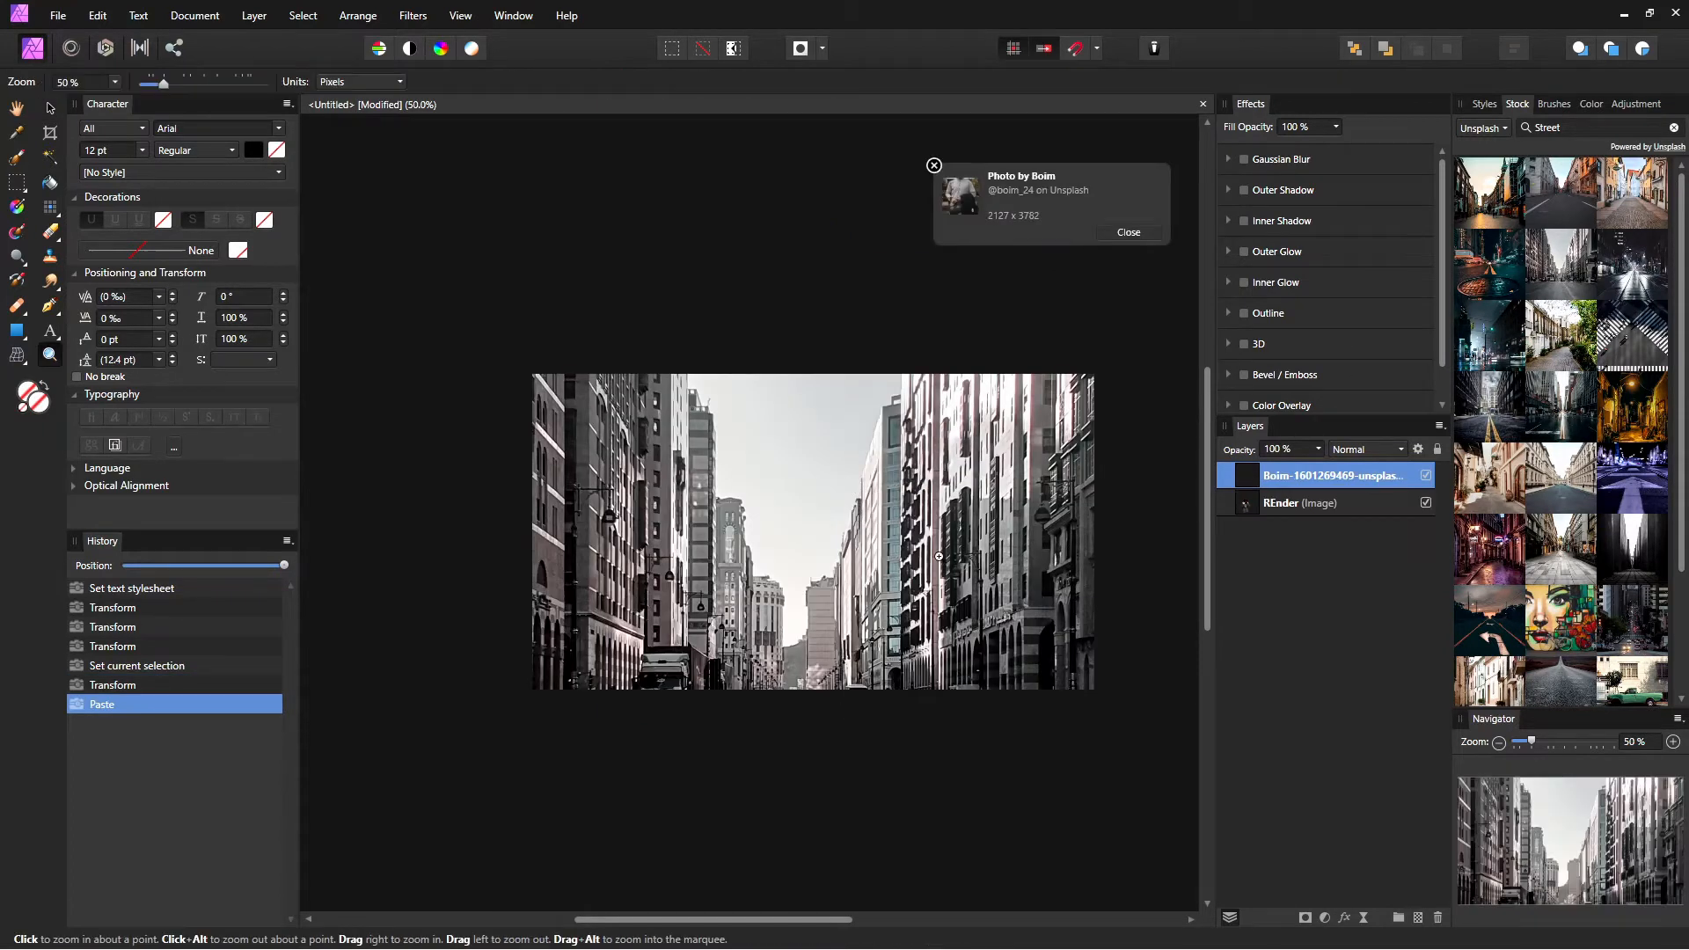
left_click_drag(950, 560, 657, 465)
key("v")
left_click_drag(844, 504, 876, 576)
left_click_drag(699, 226, 911, 600)
left_click_drag(1031, 693, 967, 538)
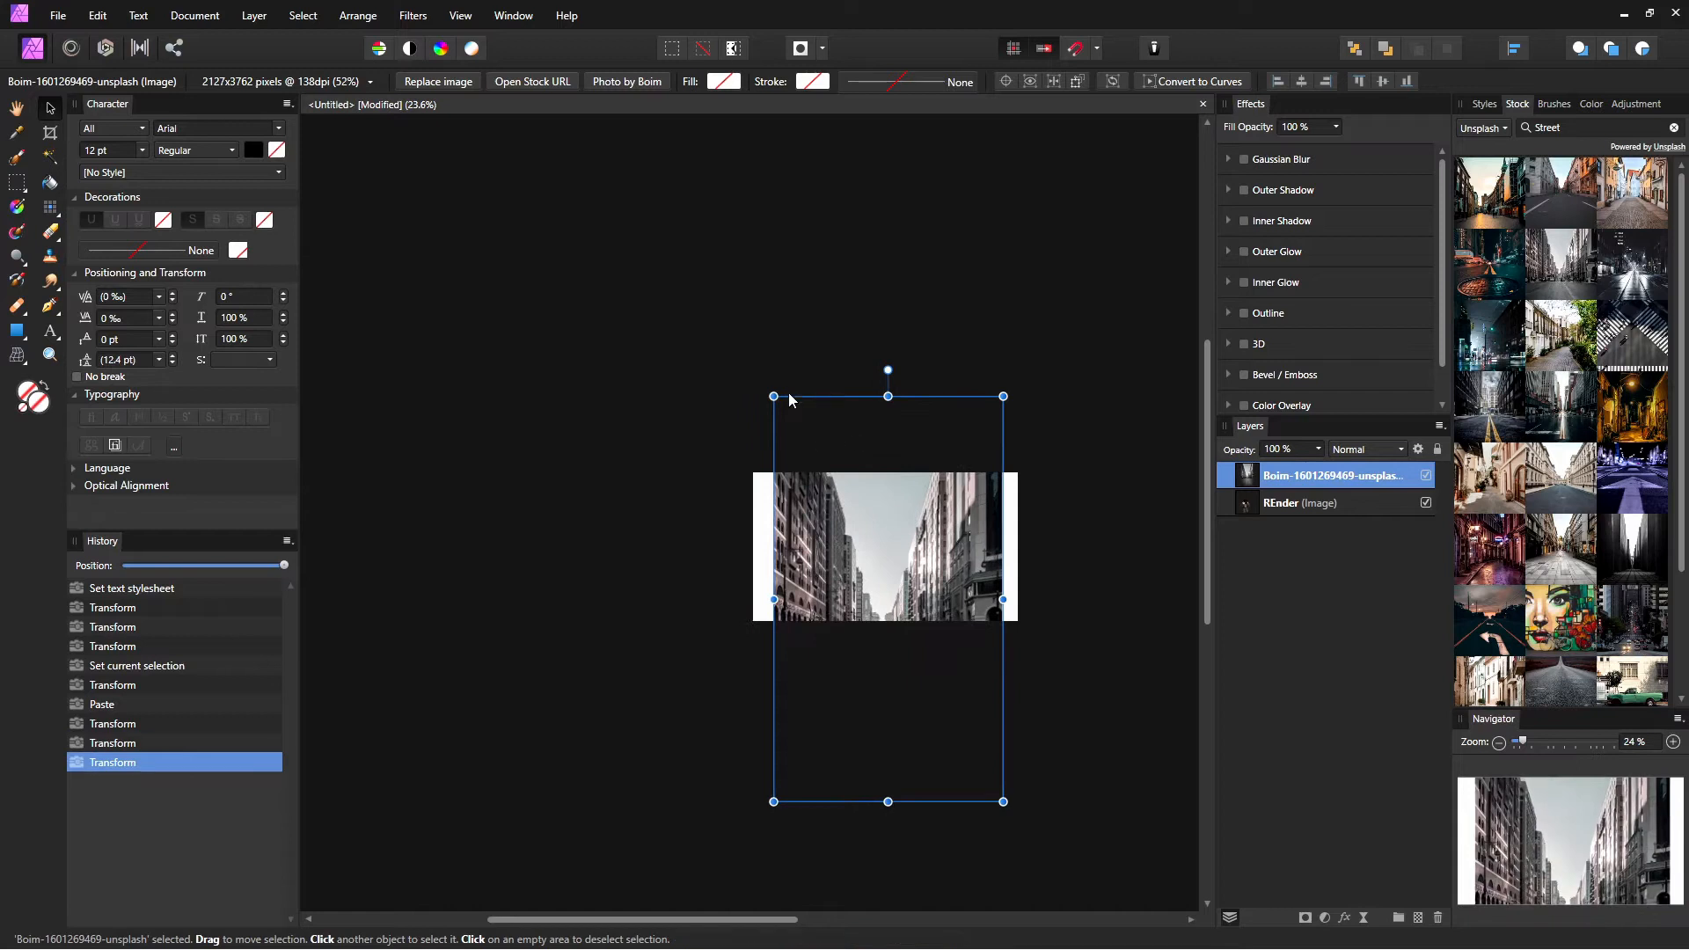
left_click_drag(773, 393, 743, 341)
left_click_drag(939, 456, 959, 360)
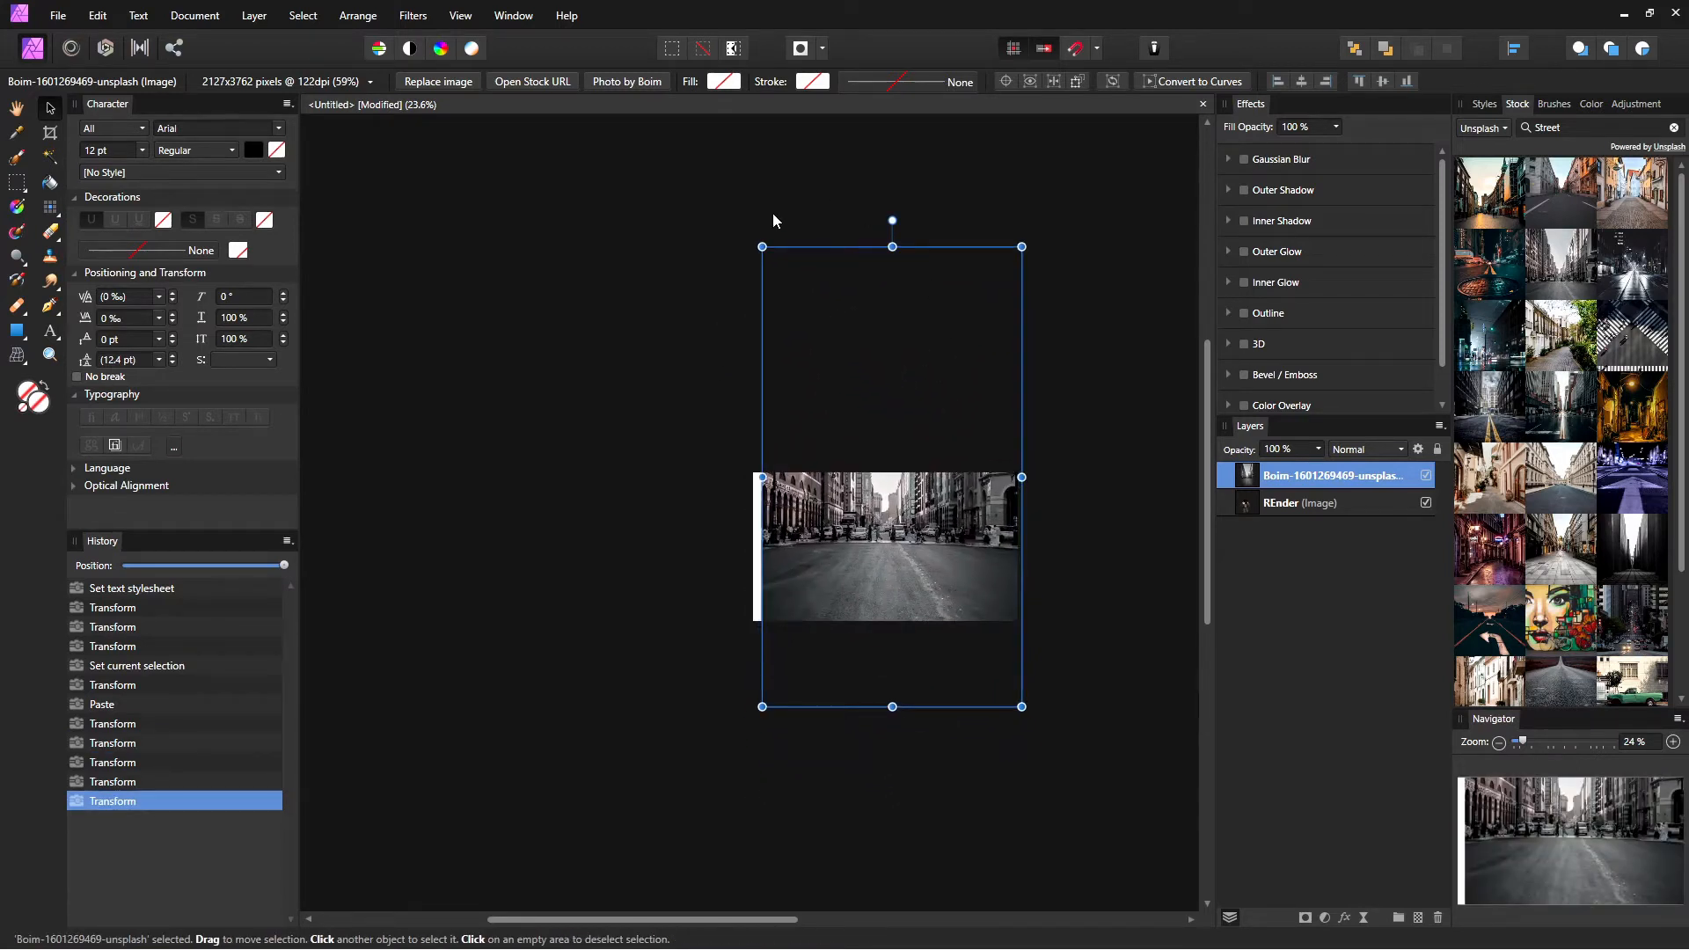
left_click_drag(761, 247, 744, 235)
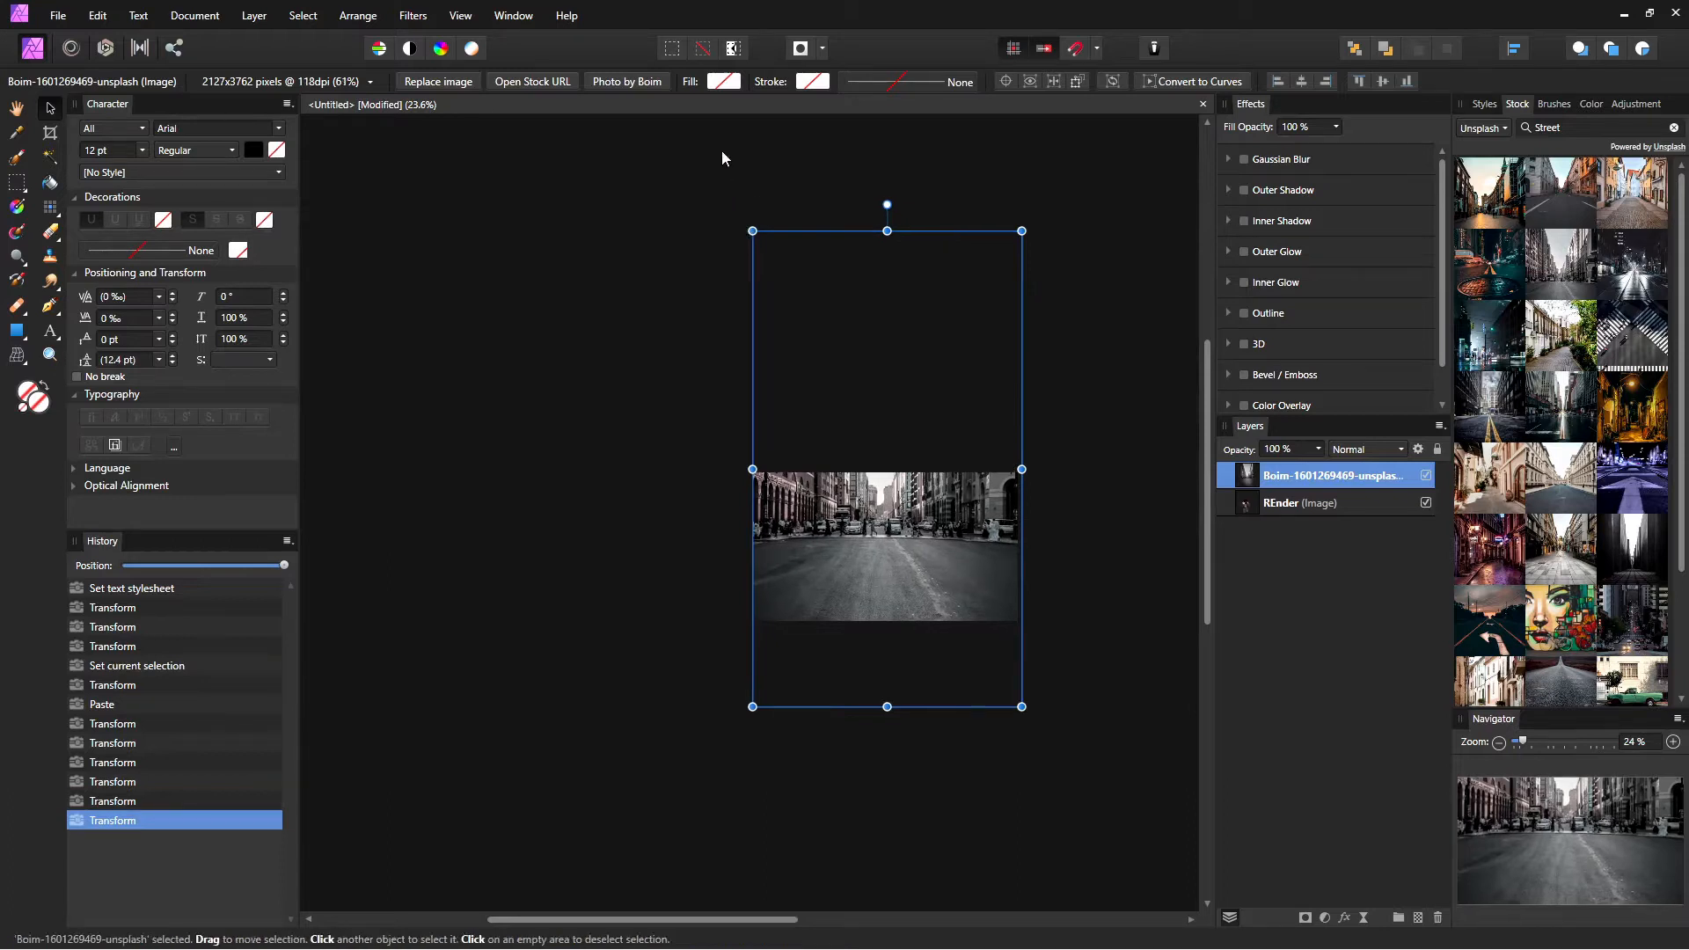
Step: Deselect the street photo and move its layer beneath the REnder layer
left_click(1106, 392)
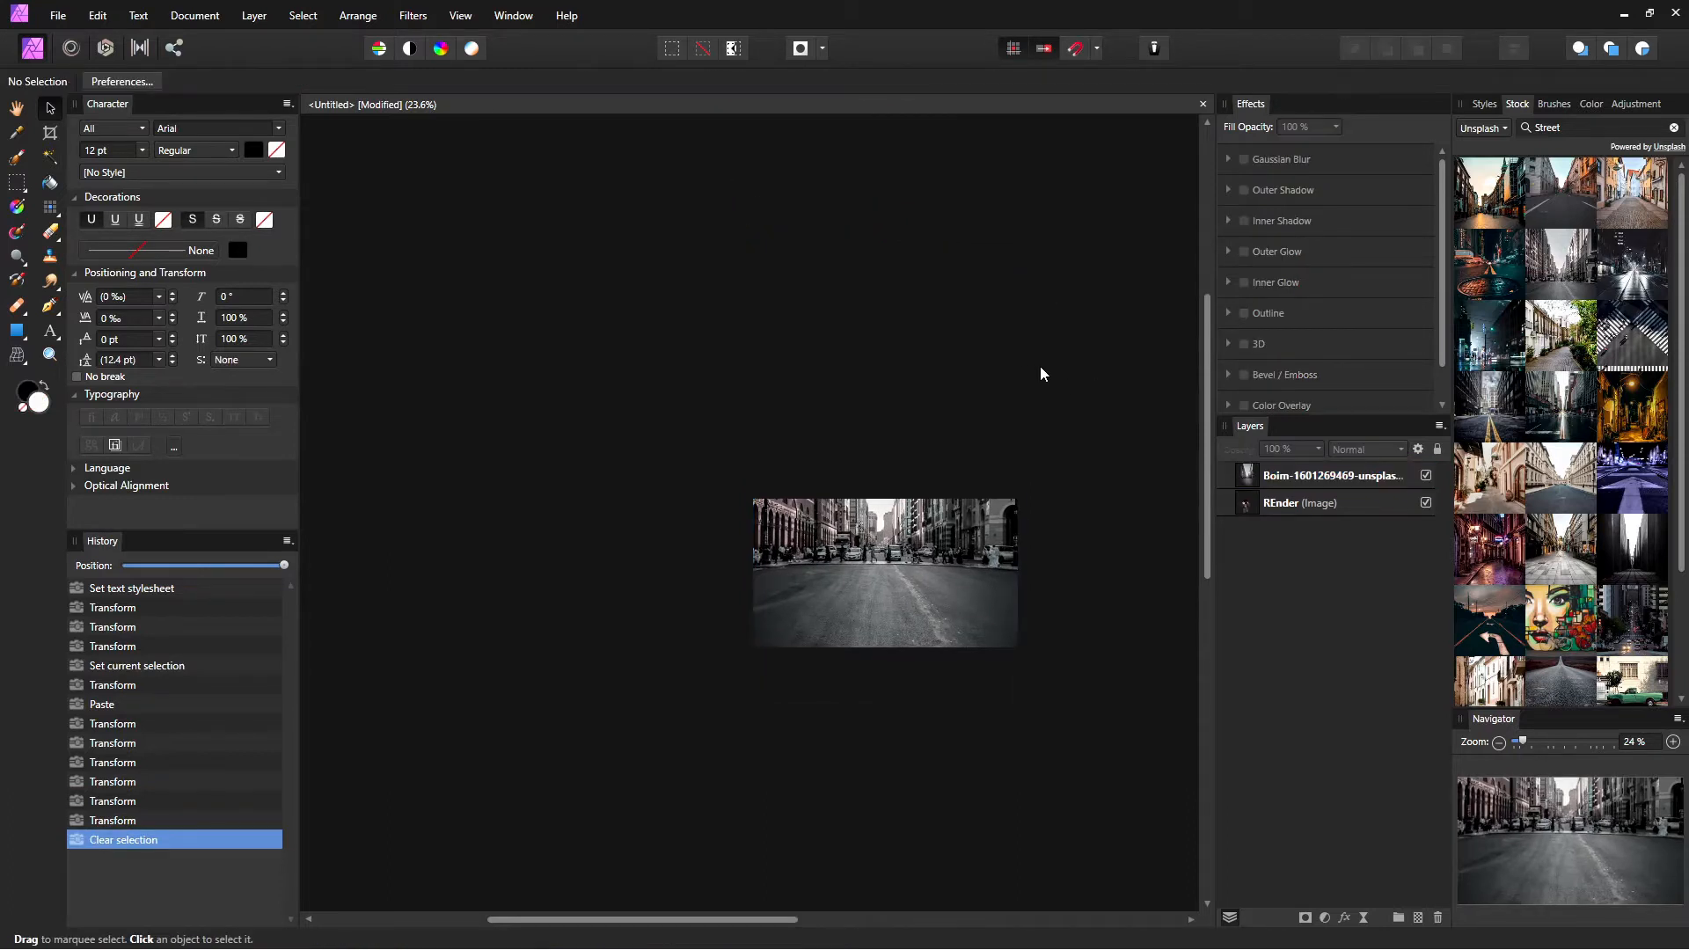
left_click_drag(1319, 475, 1313, 520)
scroll(1058, 602, "up", 5)
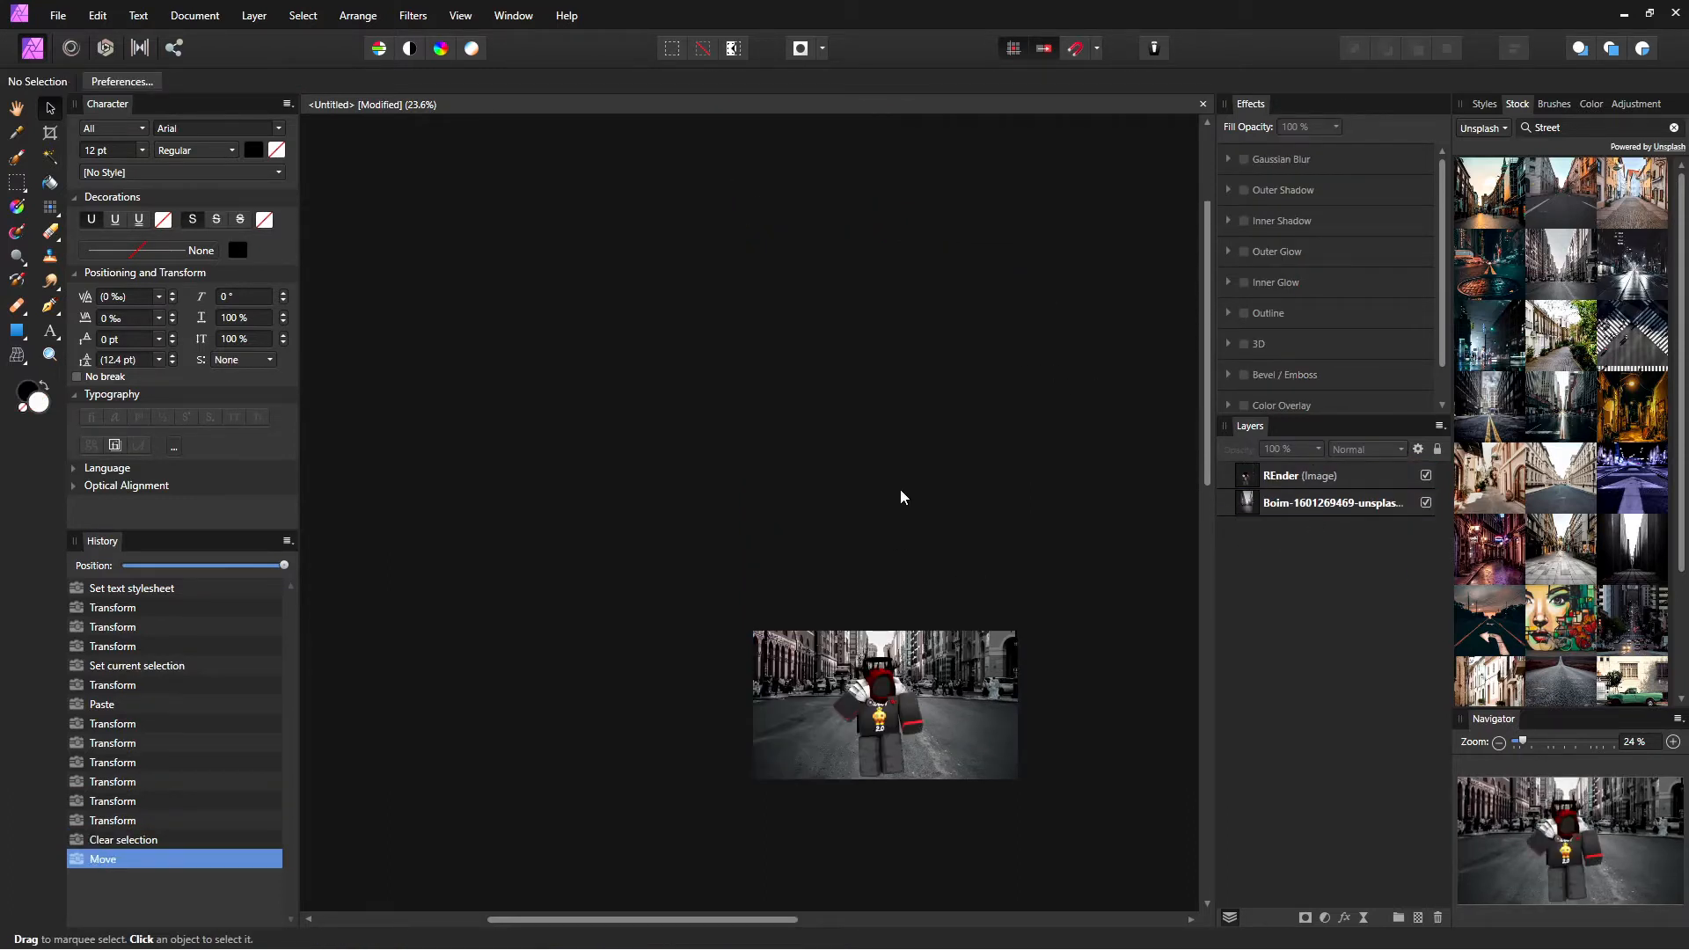
scroll(967, 572, "down", 7)
Step: Add a new empty pixel layer directly above the REnder layer
key("z")
left_click_drag(828, 553, 1054, 661)
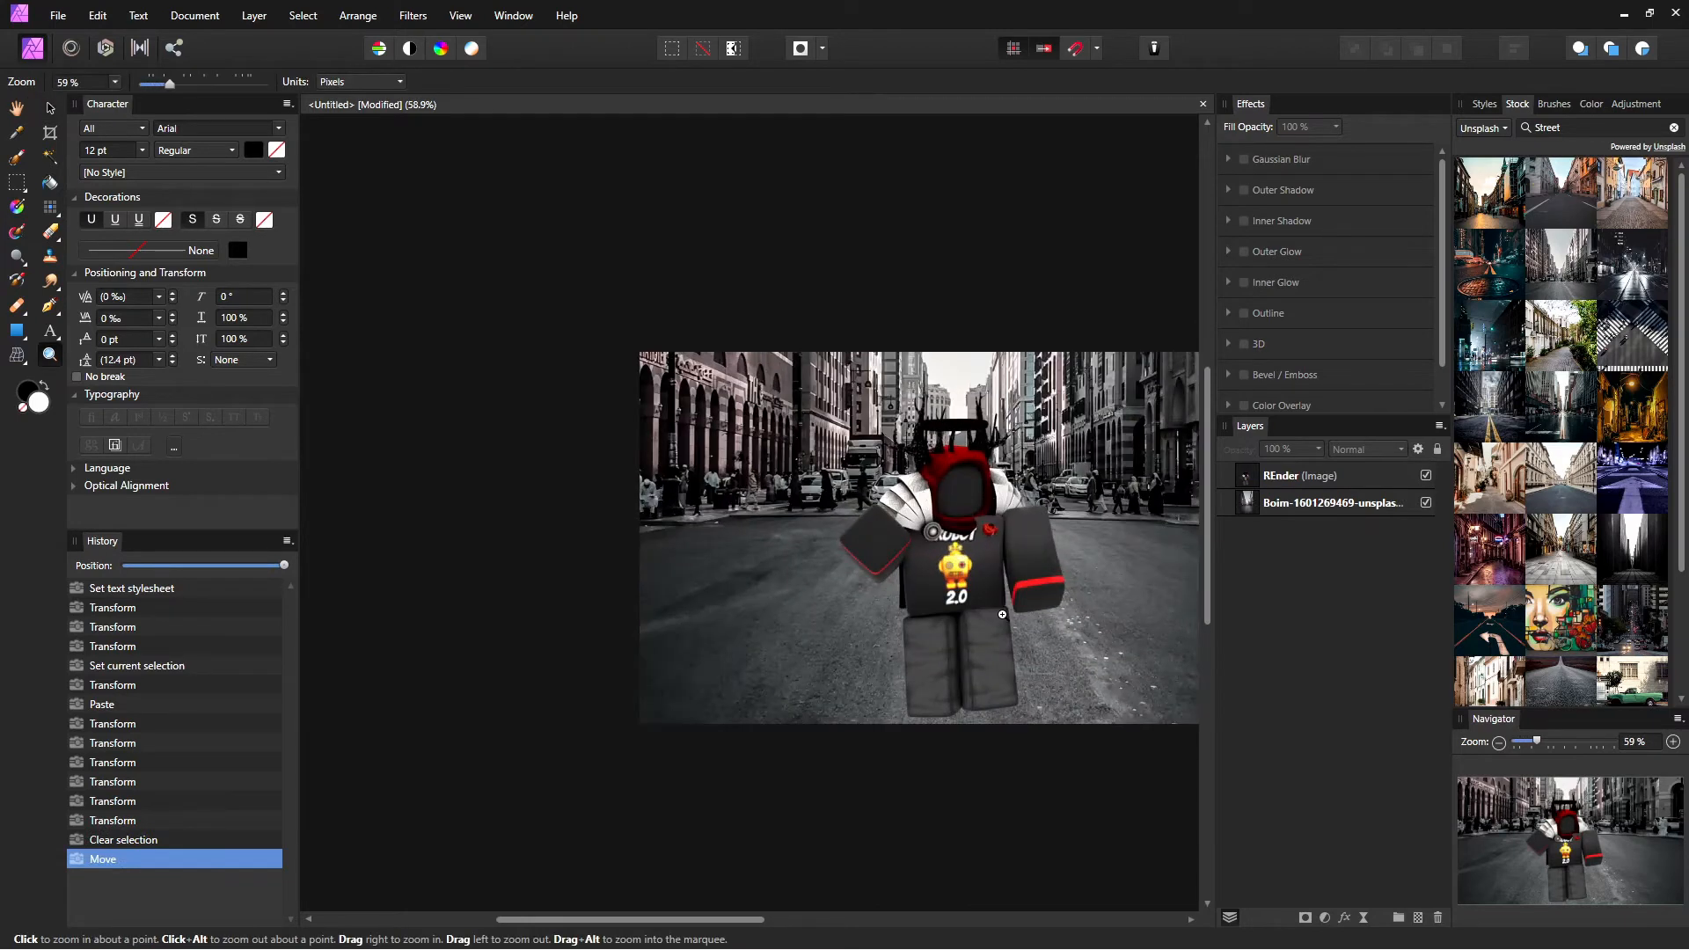
key("h")
left_click_drag(905, 563, 816, 503)
key("z")
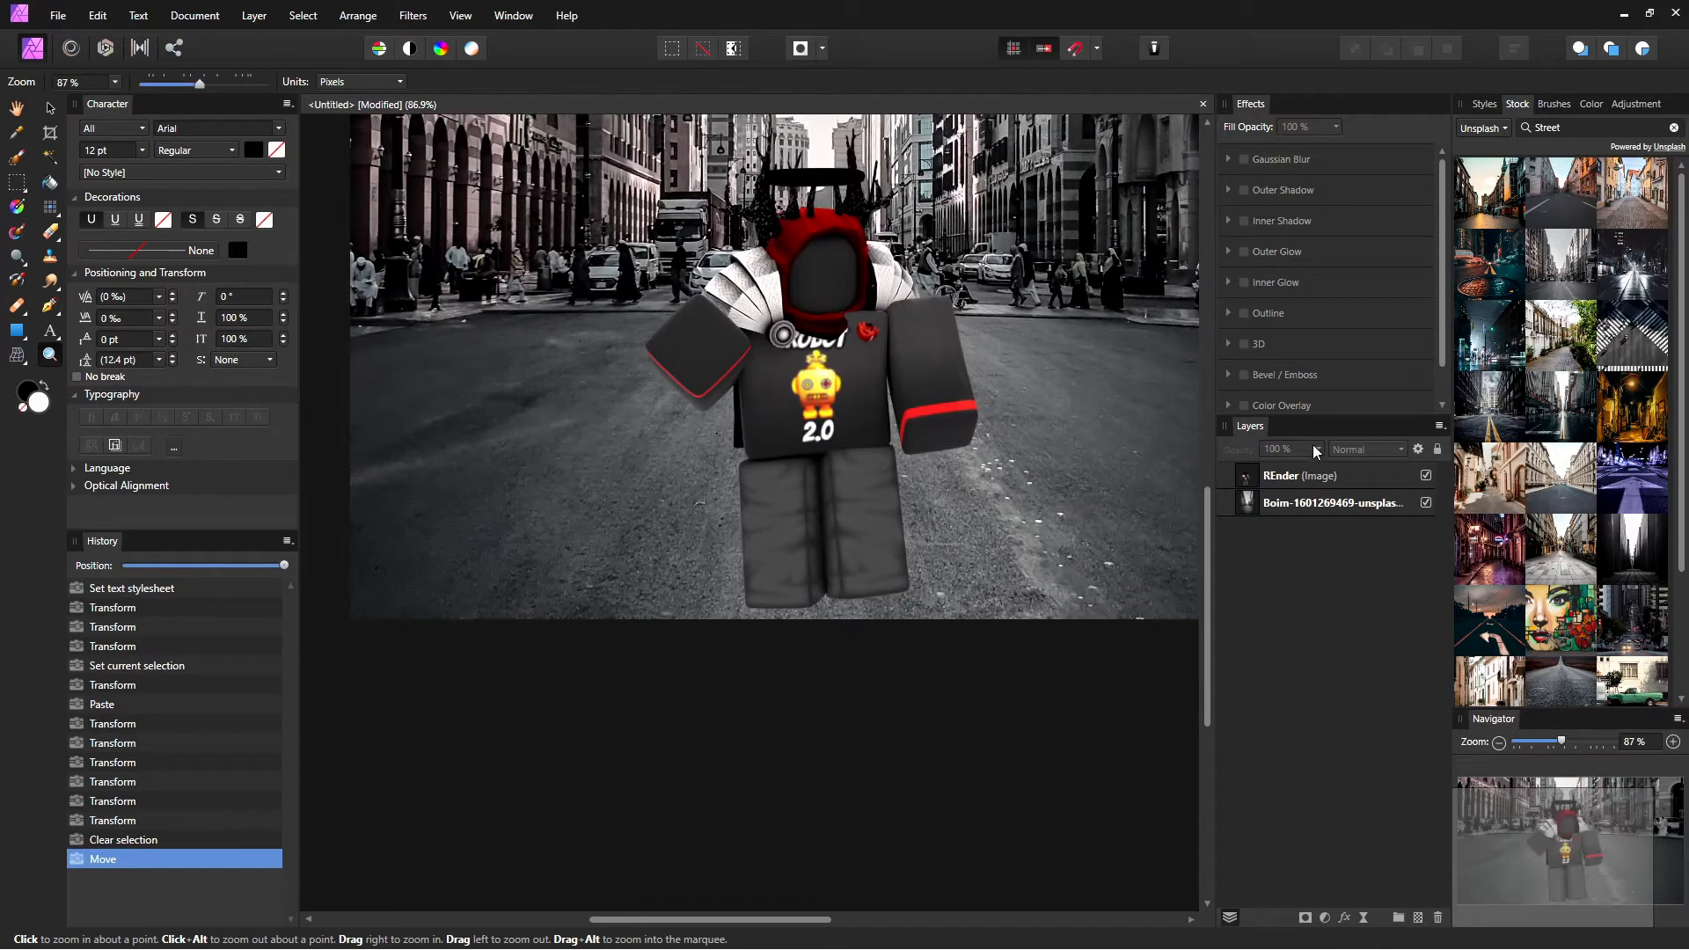
left_click(1334, 482)
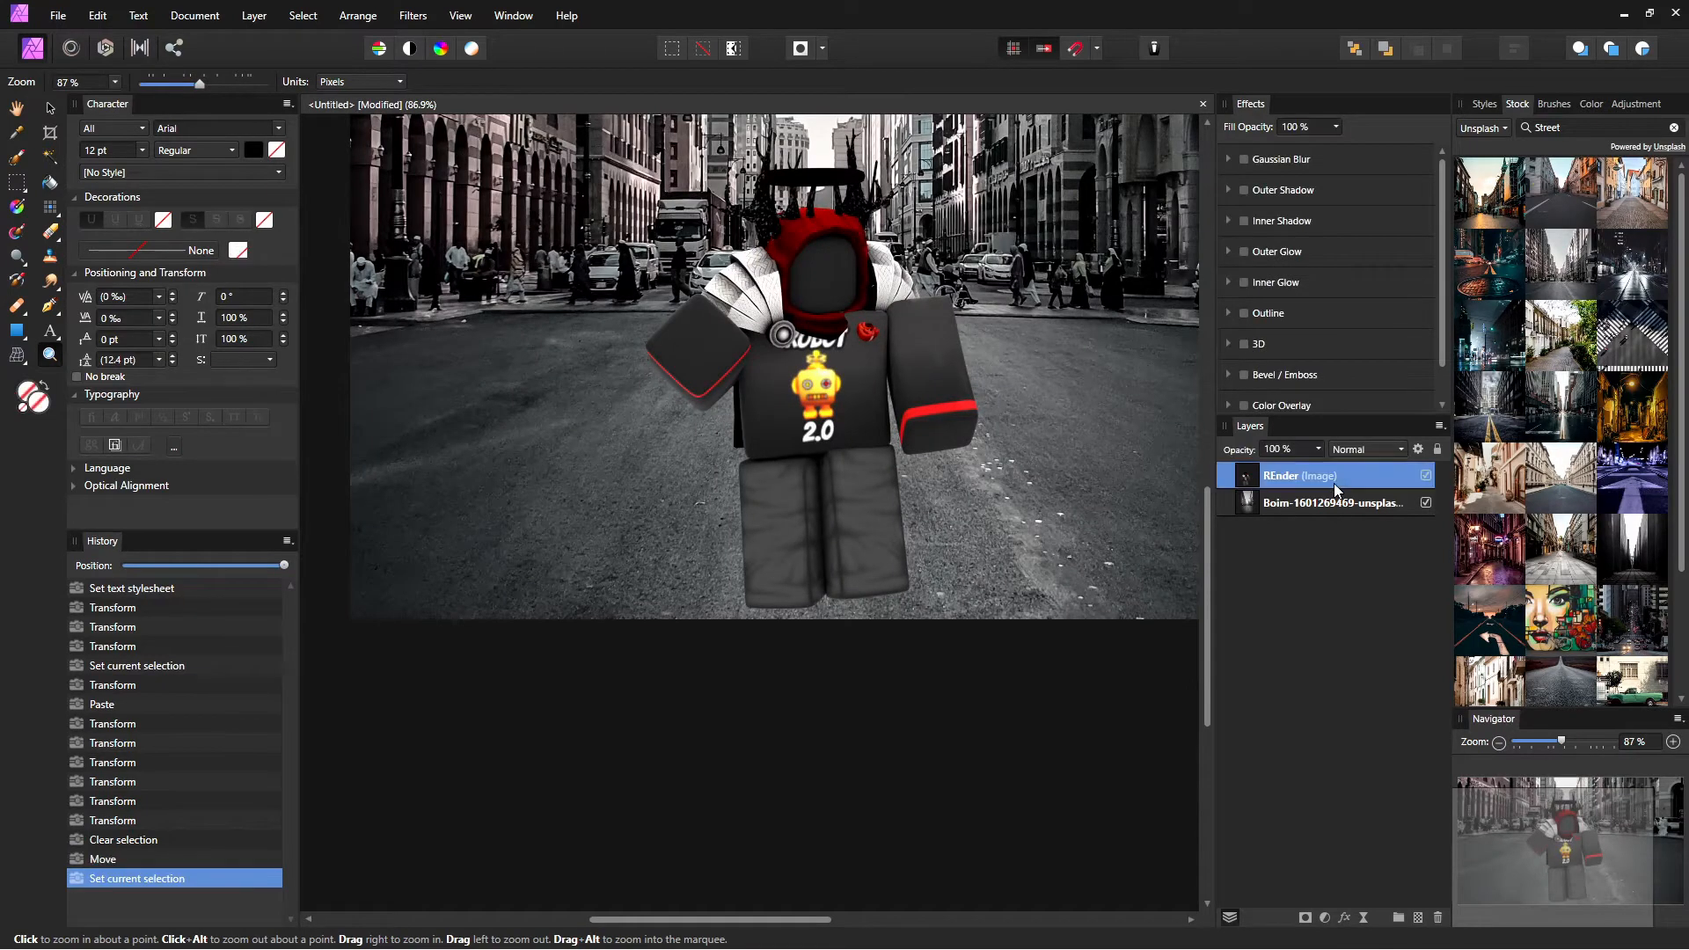
left_click(1416, 918)
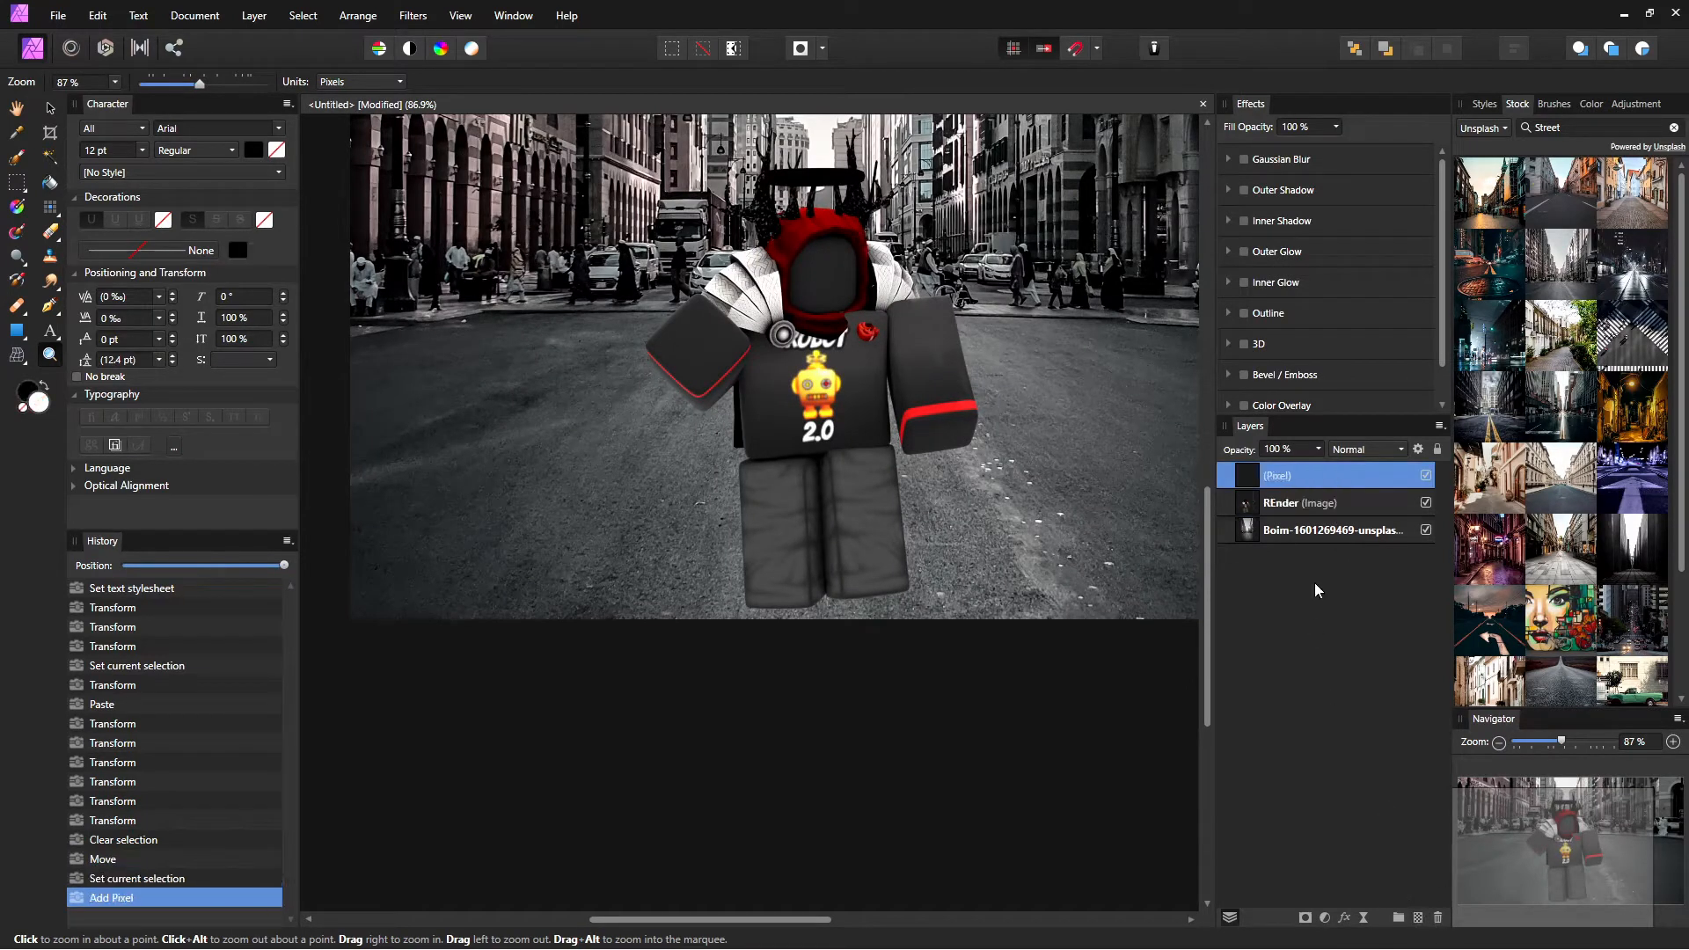
mouse_move(1321, 480)
left_mouse_down()
mouse_move(1312, 515)
mouse_move(1302, 503)
left_mouse_up()
key("ctrl+z")
left_click(1326, 481)
key("ctrl+z")
key("ctrl+z")
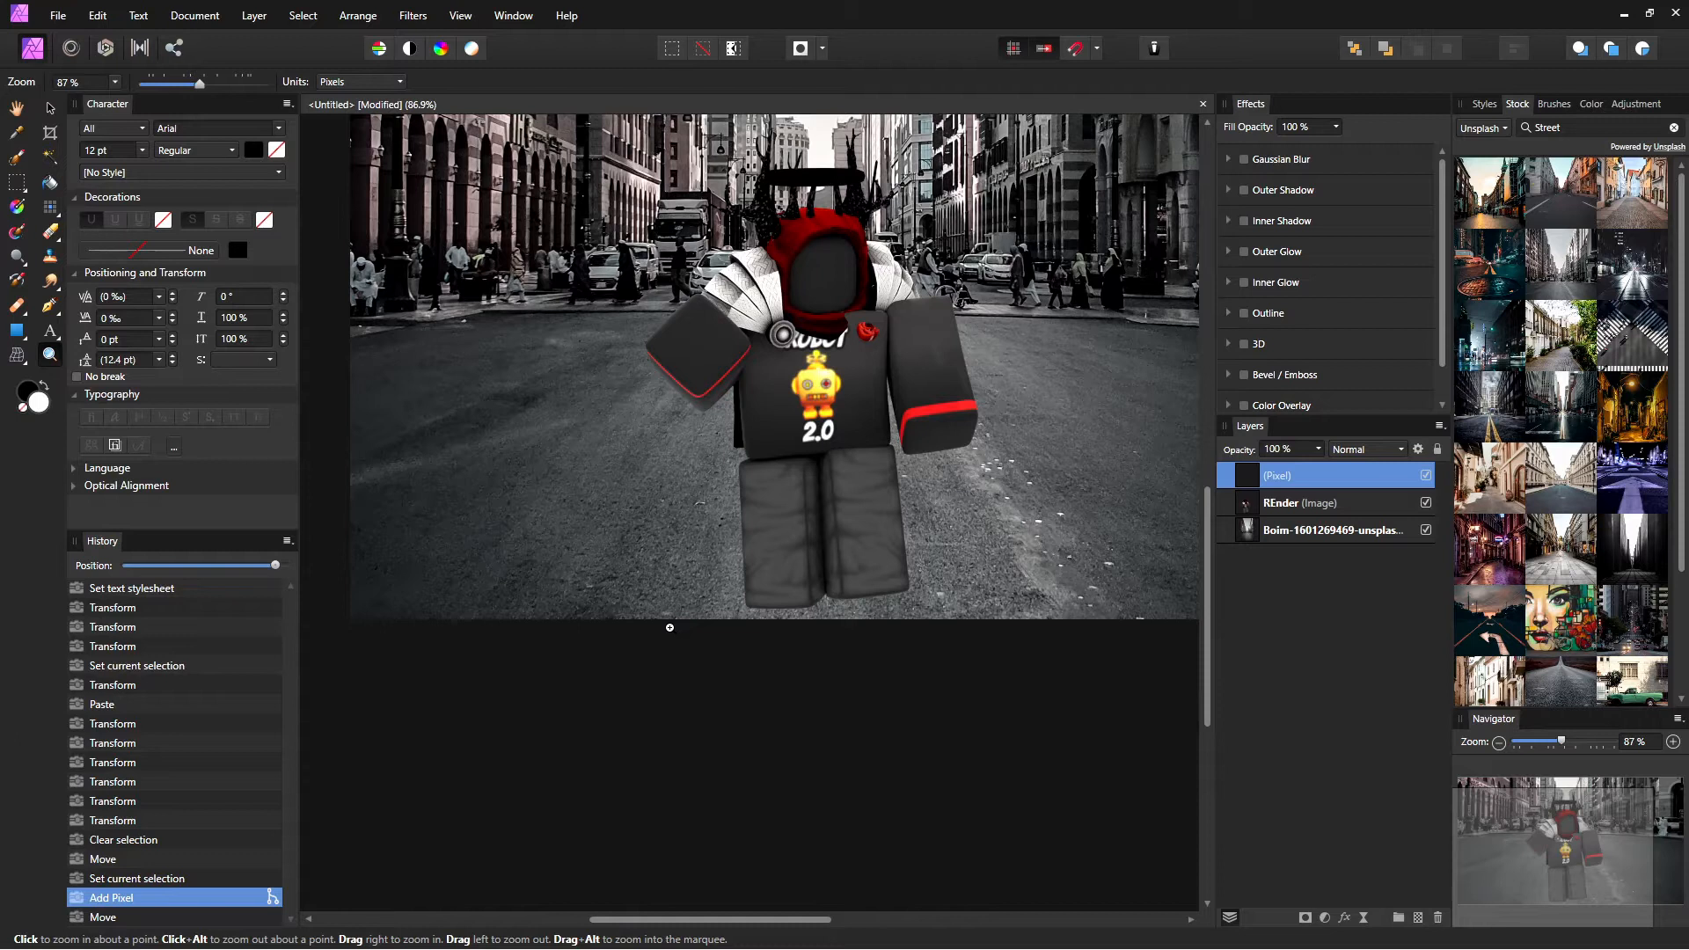
Step: Paint black across the lower ends of both legs on the pixel layer with the basic 32 px hard round brush
scroll(774, 380, "up", 1)
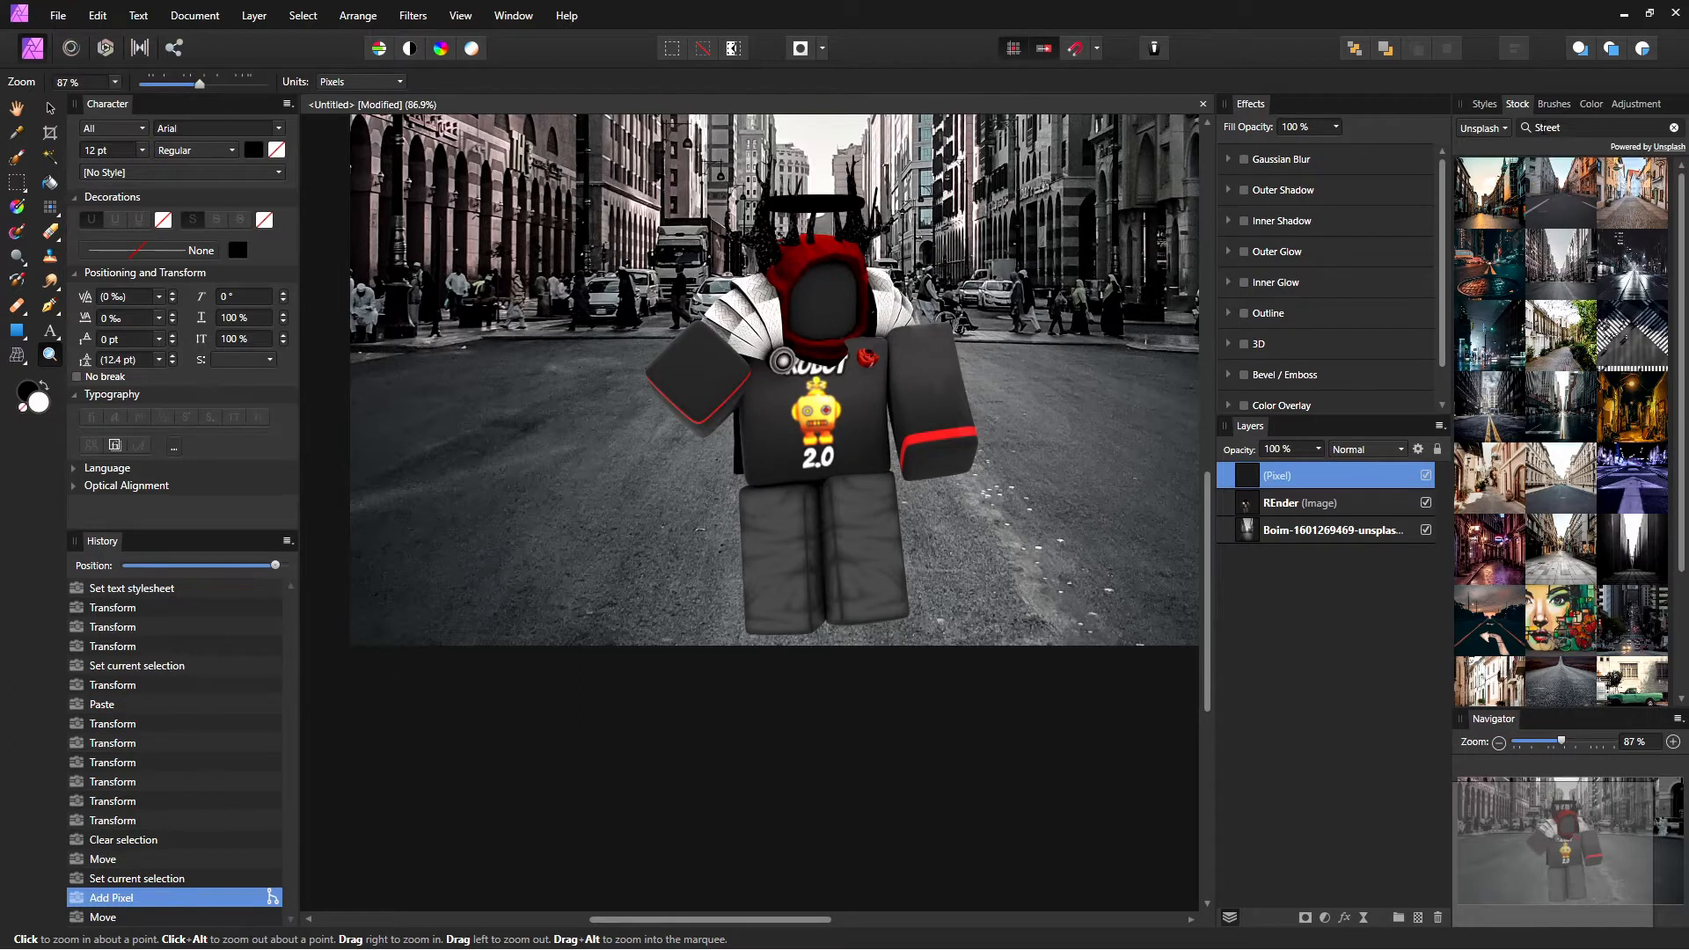
left_click(1555, 104)
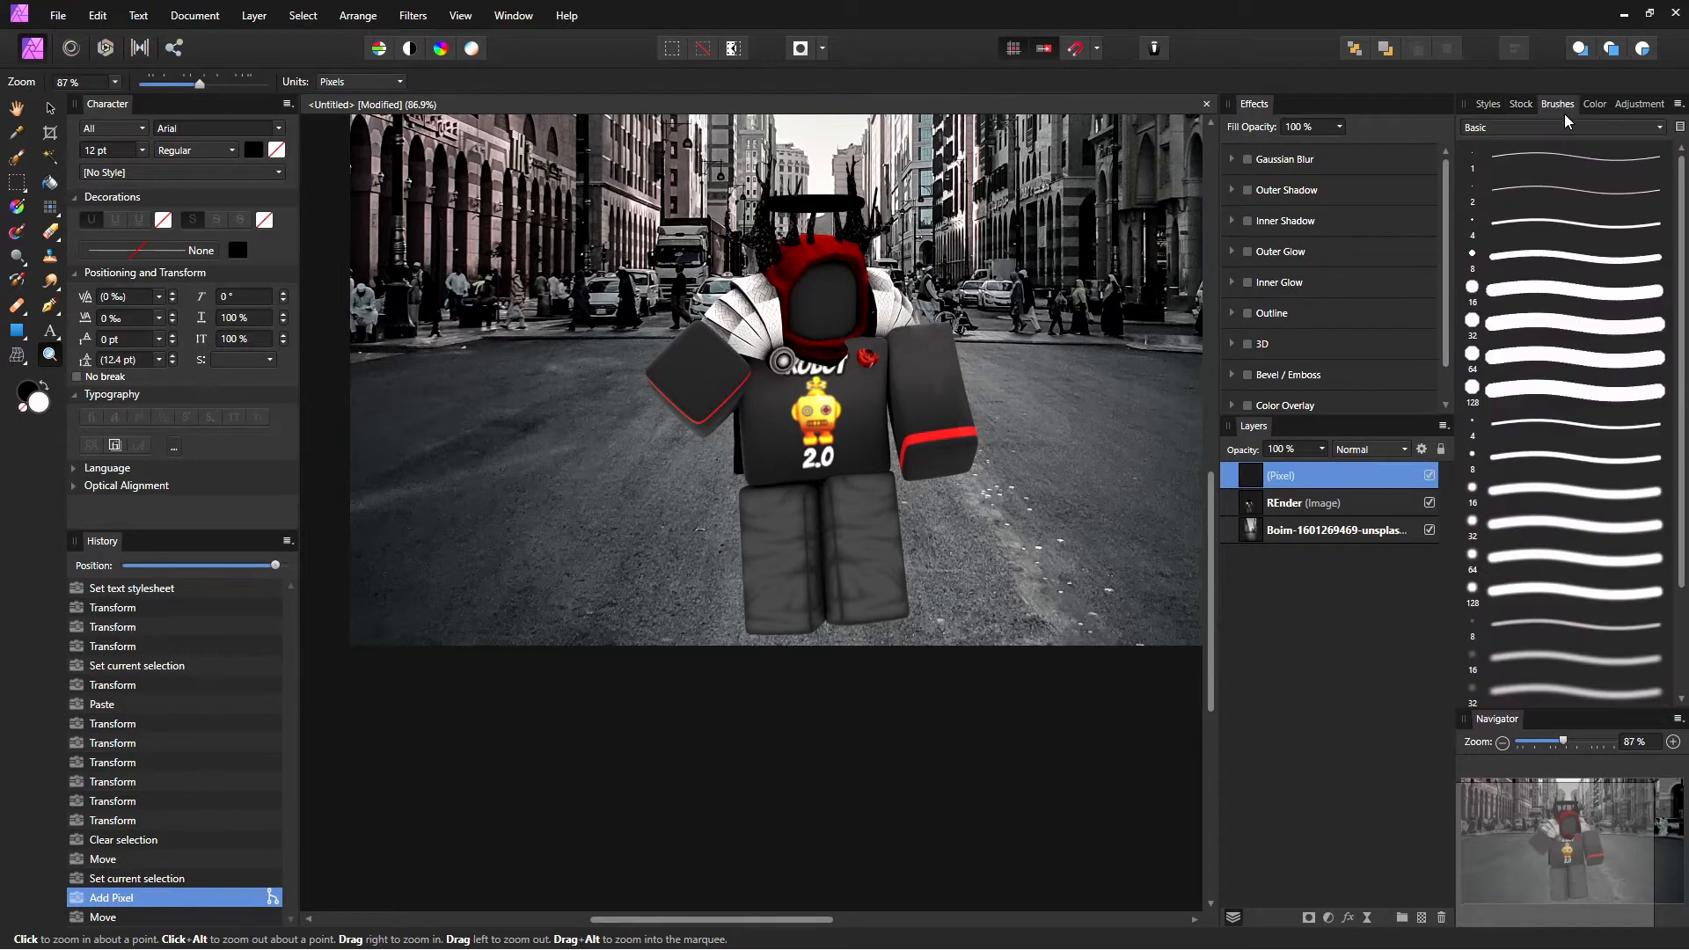
left_click(1512, 327)
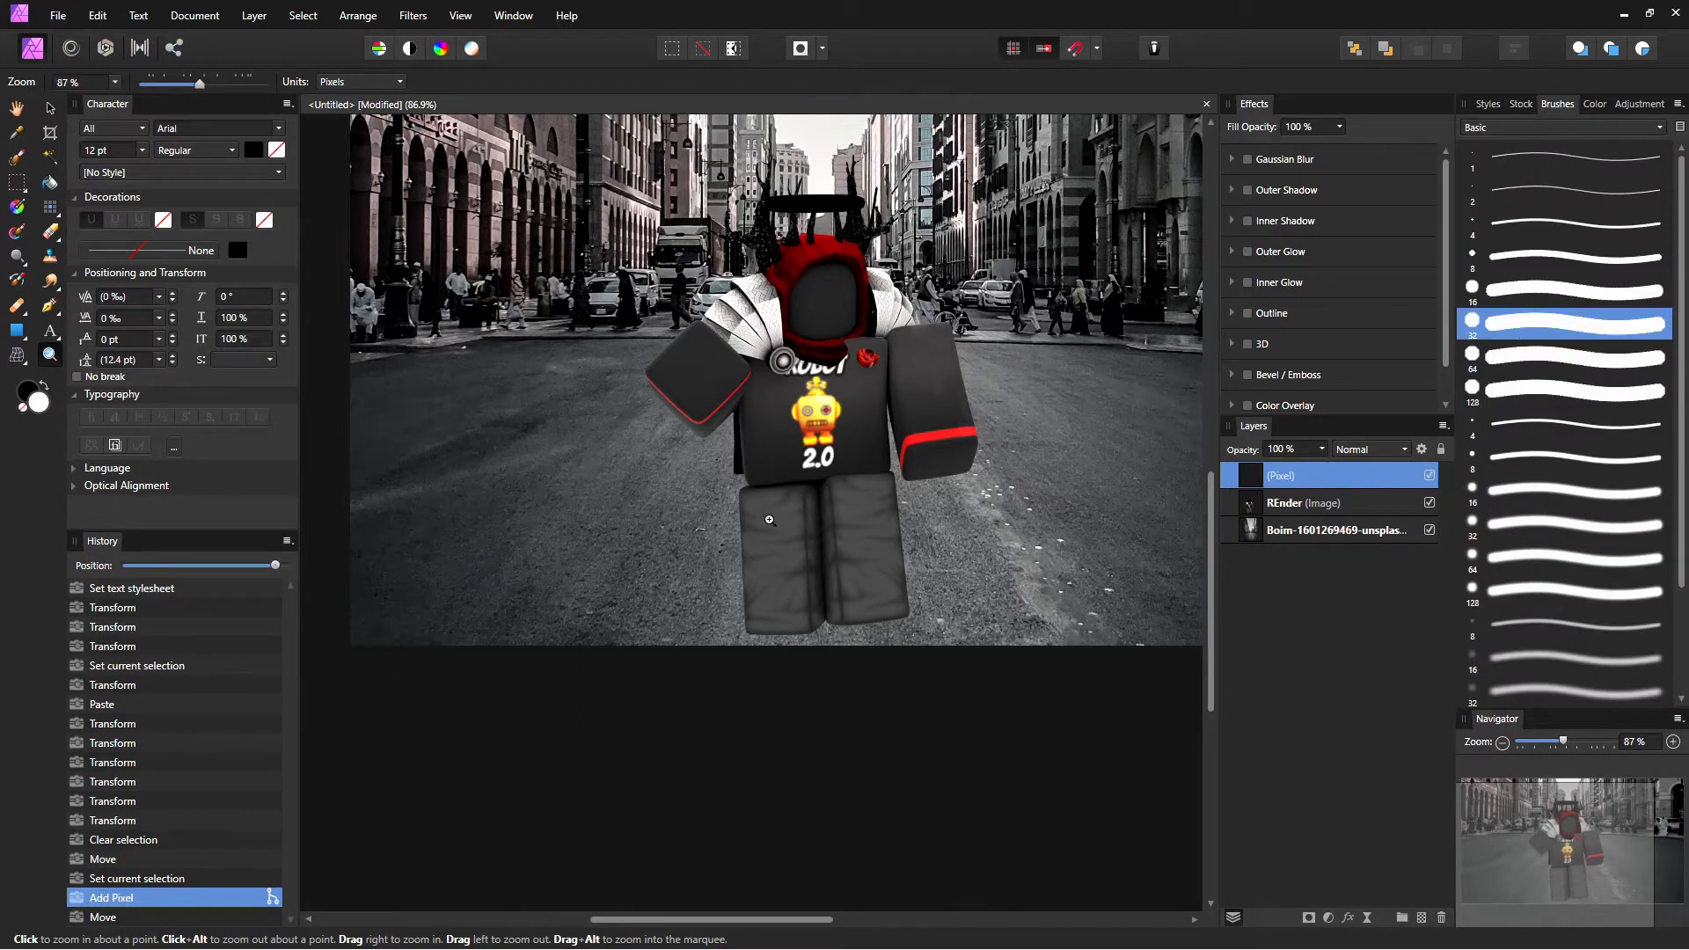
mouse_move(756, 619)
left_mouse_down()
mouse_move(882, 671)
mouse_move(998, 655)
left_mouse_up()
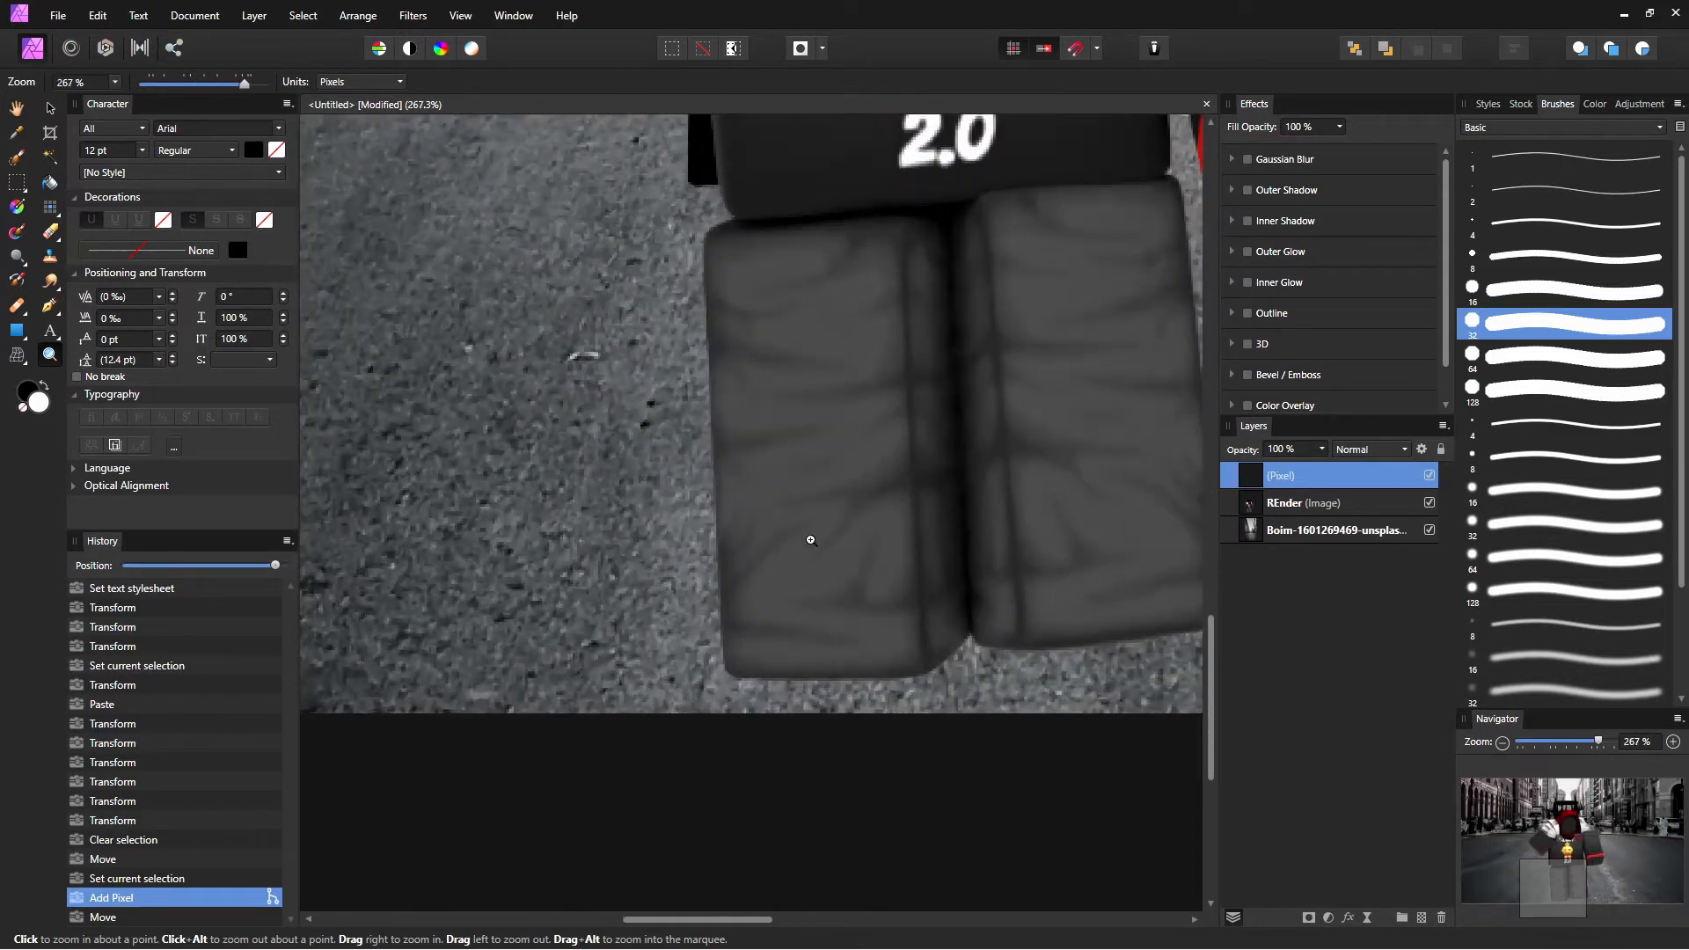
key("b")
left_click_drag(741, 645, 797, 672)
key("ctrl+z")
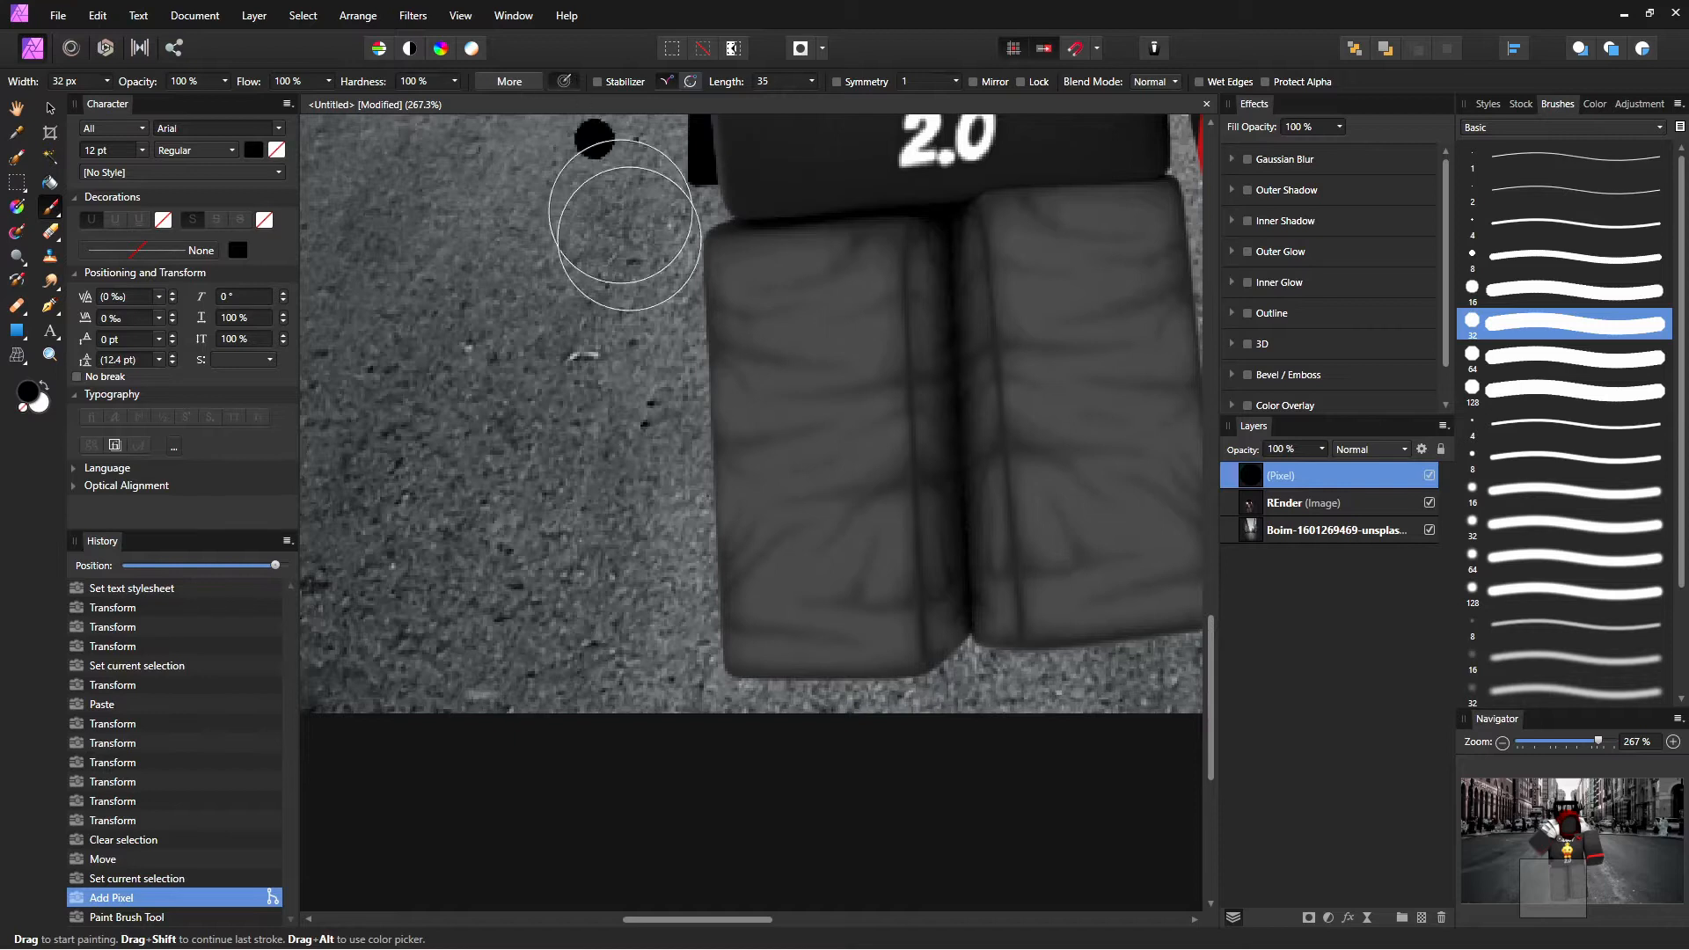
left_click(739, 662)
mouse_move(736, 657)
left_mouse_down()
mouse_move(922, 662)
mouse_move(968, 615)
mouse_move(964, 591)
mouse_move(892, 605)
mouse_move(871, 622)
mouse_move(900, 646)
mouse_move(783, 640)
mouse_move(749, 686)
mouse_move(737, 664)
mouse_move(845, 679)
mouse_move(812, 653)
mouse_move(803, 665)
mouse_move(817, 639)
mouse_move(859, 627)
mouse_move(789, 629)
mouse_move(803, 656)
mouse_move(873, 661)
mouse_move(937, 633)
mouse_move(1070, 657)
mouse_move(1135, 588)
left_mouse_up()
Step: Fill the ground beneath both feet with black, extending the painted area down to the canvas's bottom edge
left_click(948, 407)
left_click_drag(971, 377, 681, 315)
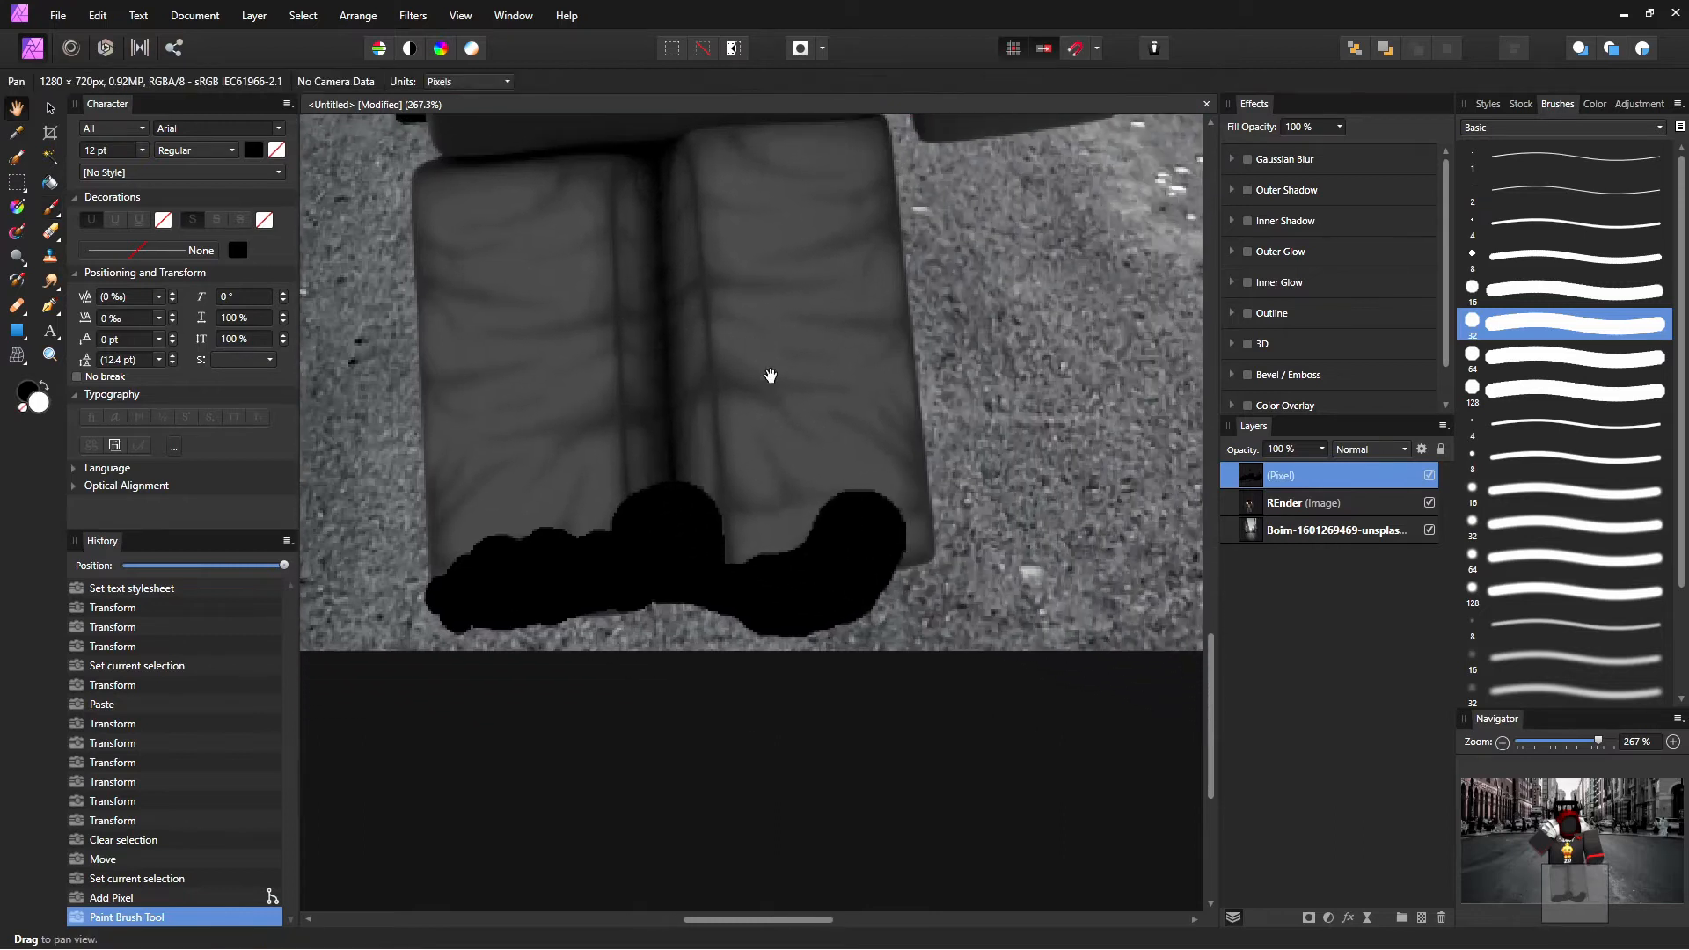
mouse_move(776, 580)
left_mouse_down()
mouse_move(886, 538)
mouse_move(884, 560)
mouse_move(845, 565)
mouse_move(755, 509)
mouse_move(573, 598)
mouse_move(483, 611)
mouse_move(464, 595)
mouse_move(441, 617)
mouse_move(478, 683)
mouse_move(535, 727)
mouse_move(581, 730)
mouse_move(625, 644)
mouse_move(698, 591)
mouse_move(752, 629)
mouse_move(849, 581)
mouse_move(889, 582)
mouse_move(895, 604)
mouse_move(916, 569)
mouse_move(904, 628)
mouse_move(607, 571)
mouse_move(645, 469)
mouse_move(656, 528)
mouse_move(653, 247)
left_mouse_up()
key("ctrl+z")
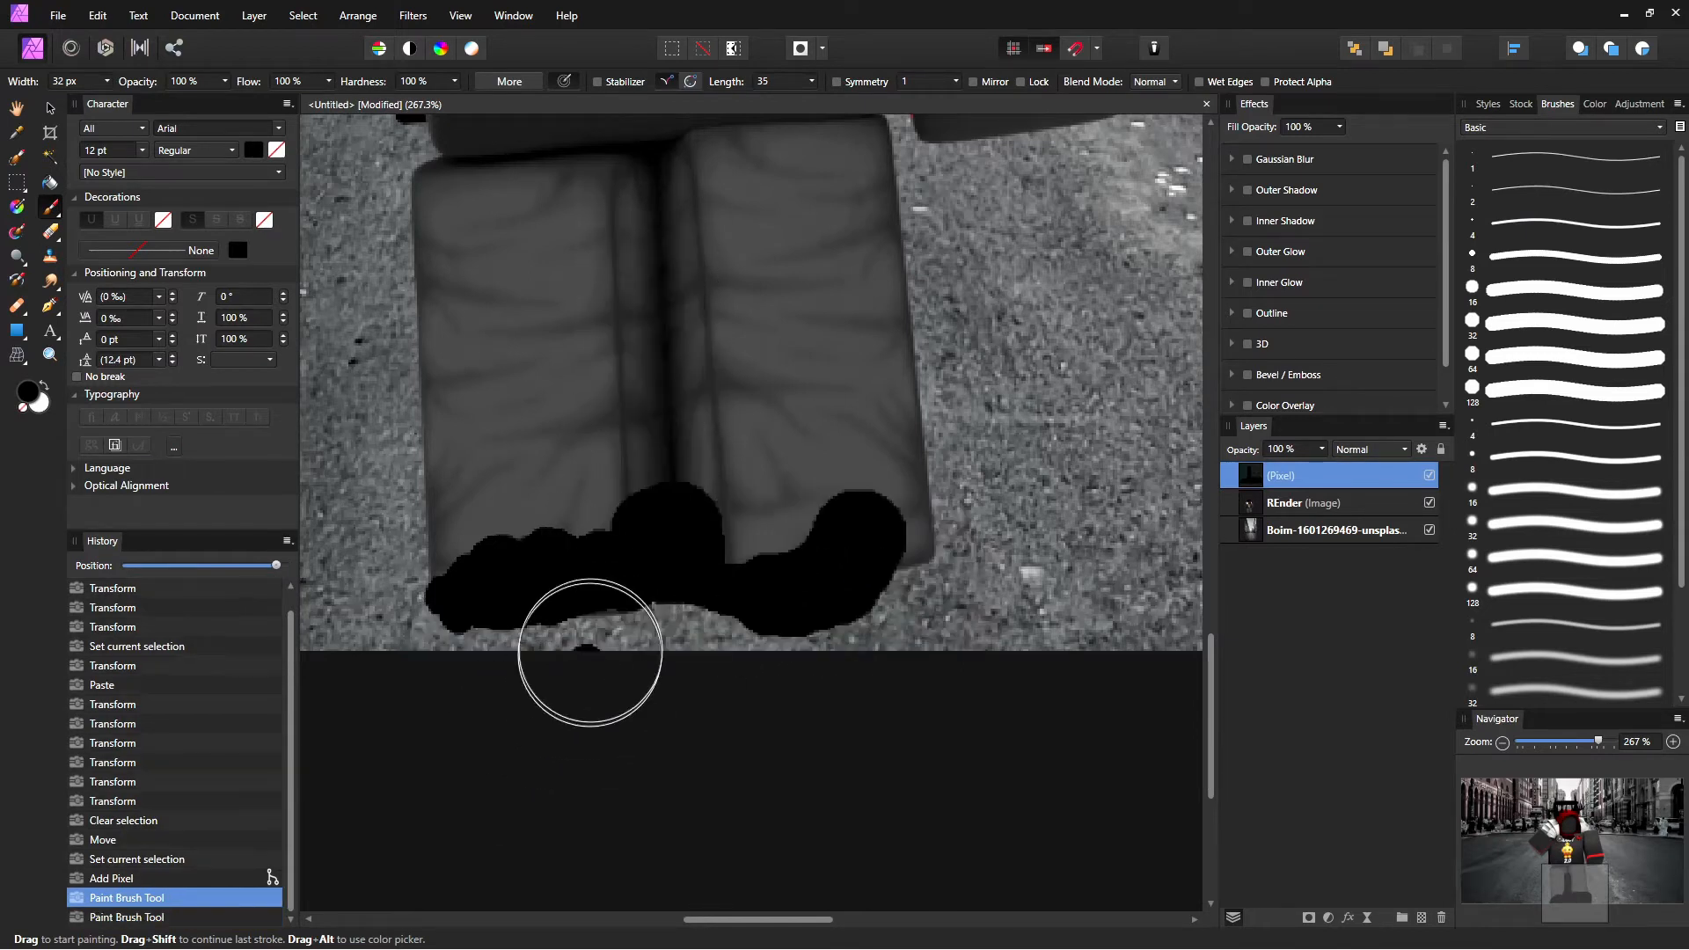
mouse_move(475, 666)
left_mouse_down()
mouse_move(554, 598)
mouse_move(618, 651)
mouse_move(697, 647)
mouse_move(744, 601)
mouse_move(813, 649)
mouse_move(854, 623)
mouse_move(895, 548)
mouse_move(887, 607)
left_mouse_up()
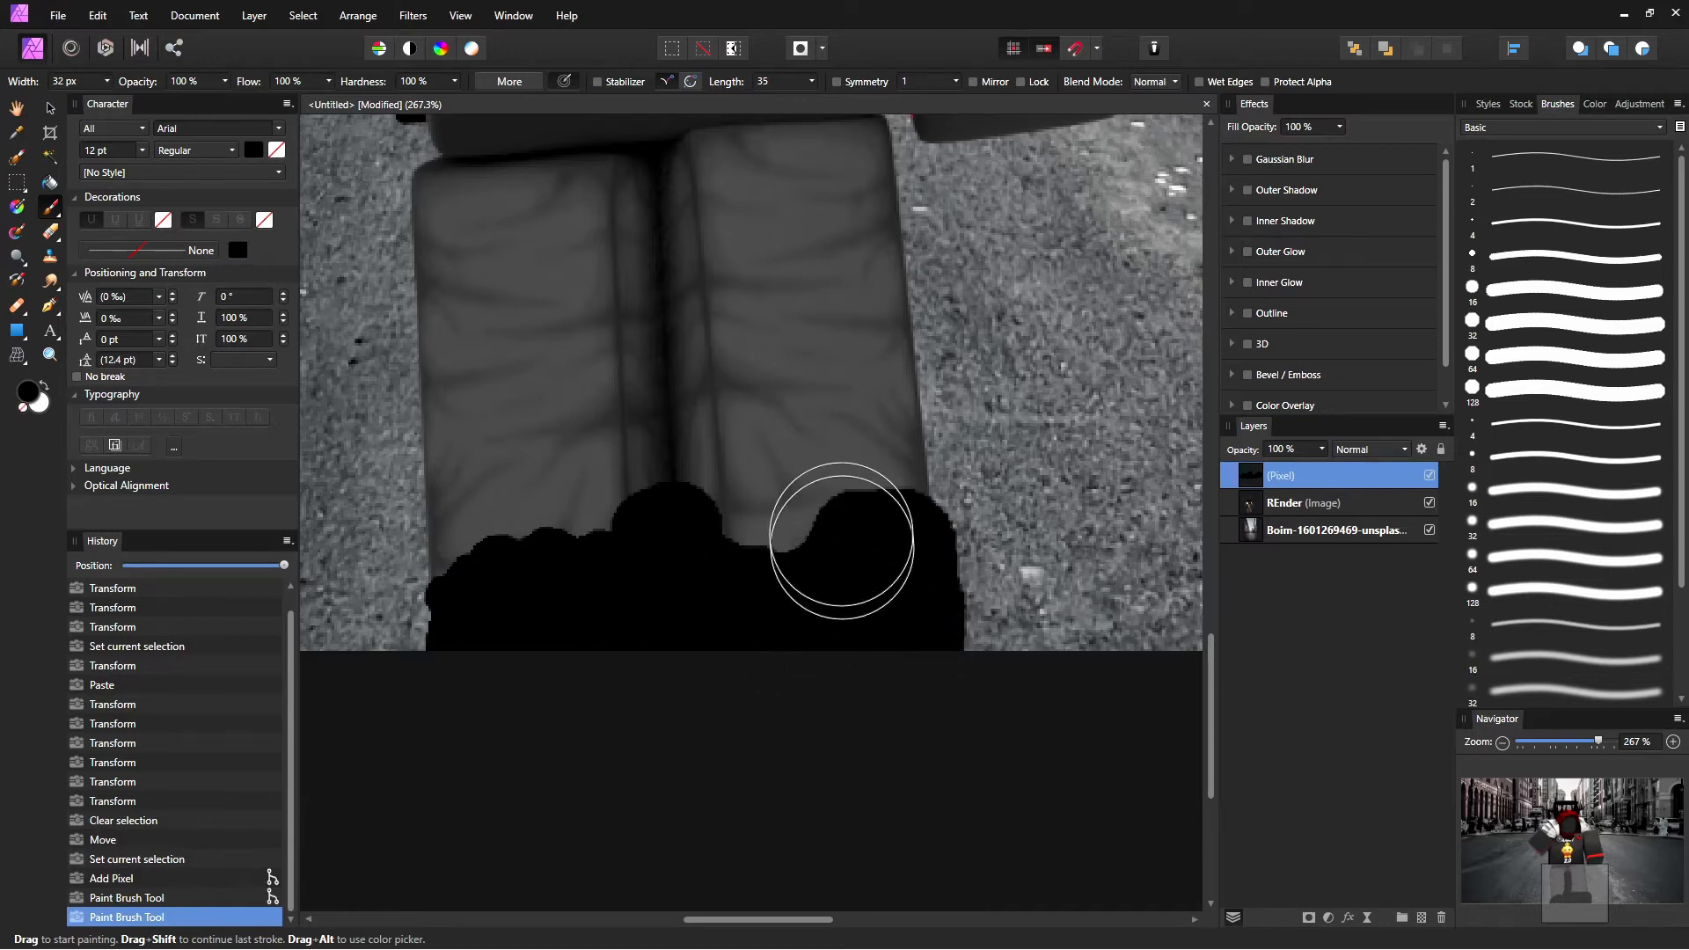
Step: Apply a Gaussian Blur effect with a 4.6 px radius to the pixel layer holding the black paint
key("space")
mouse_move(841, 450)
left_mouse_down()
mouse_move(795, 403)
mouse_move(798, 510)
mouse_move(701, 388)
mouse_move(592, 441)
left_mouse_up()
key("ctrl+space")
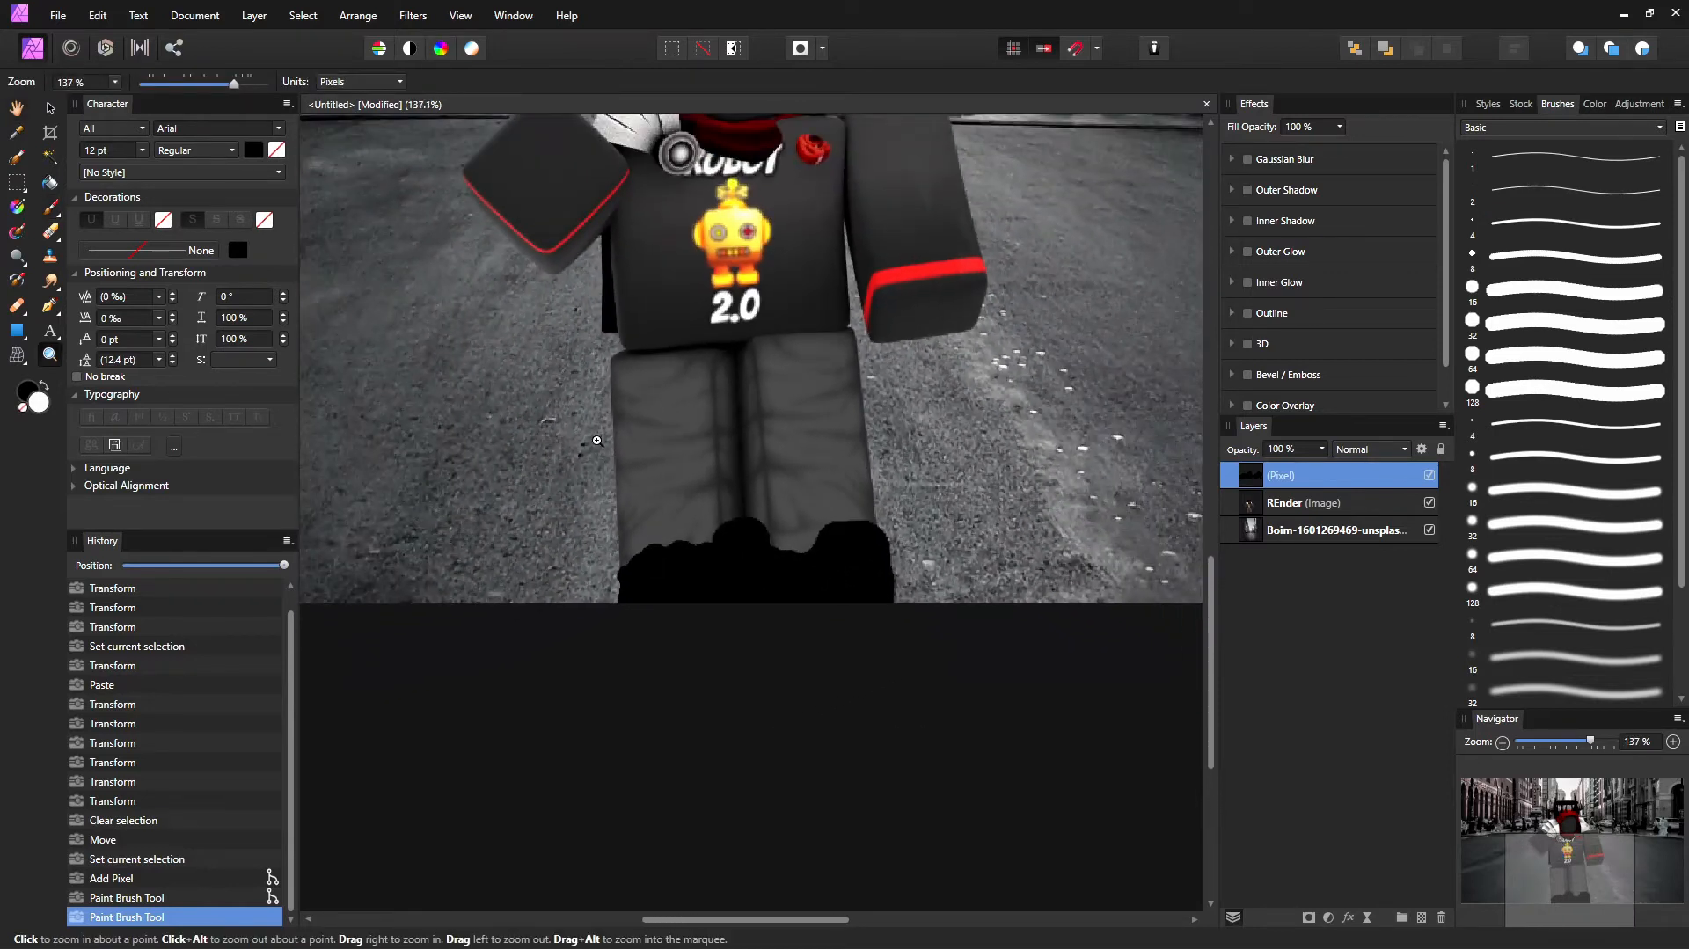
key("space")
left_click_drag(747, 430, 740, 595)
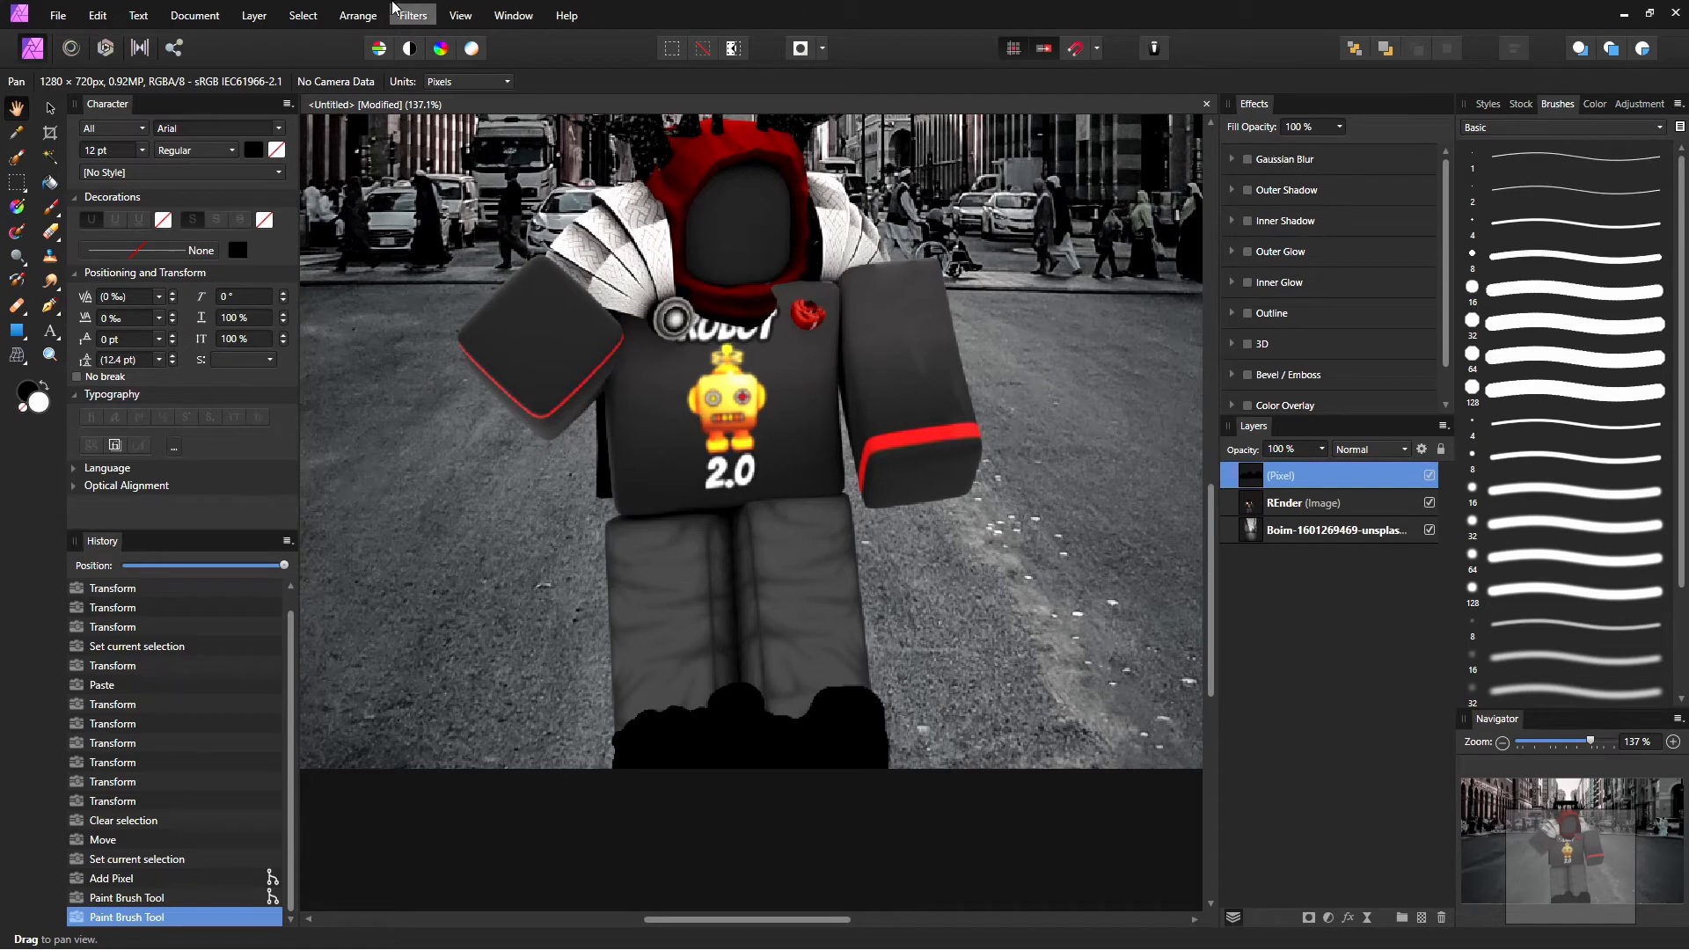
left_click(417, 22)
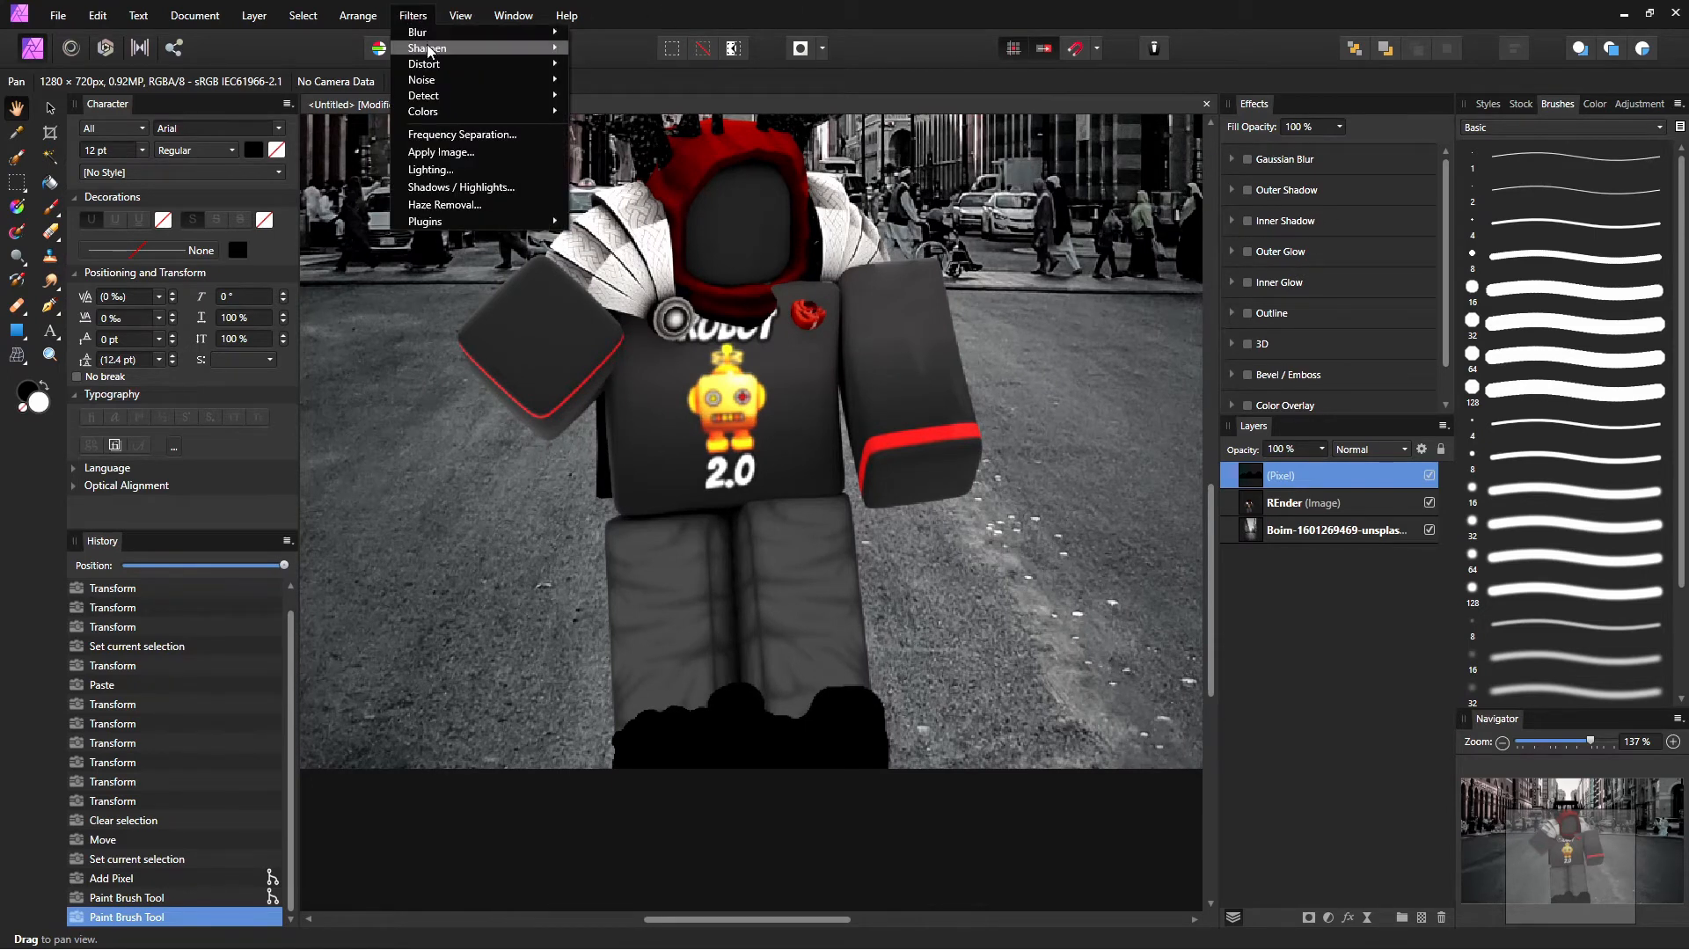
mouse_move(427, 33)
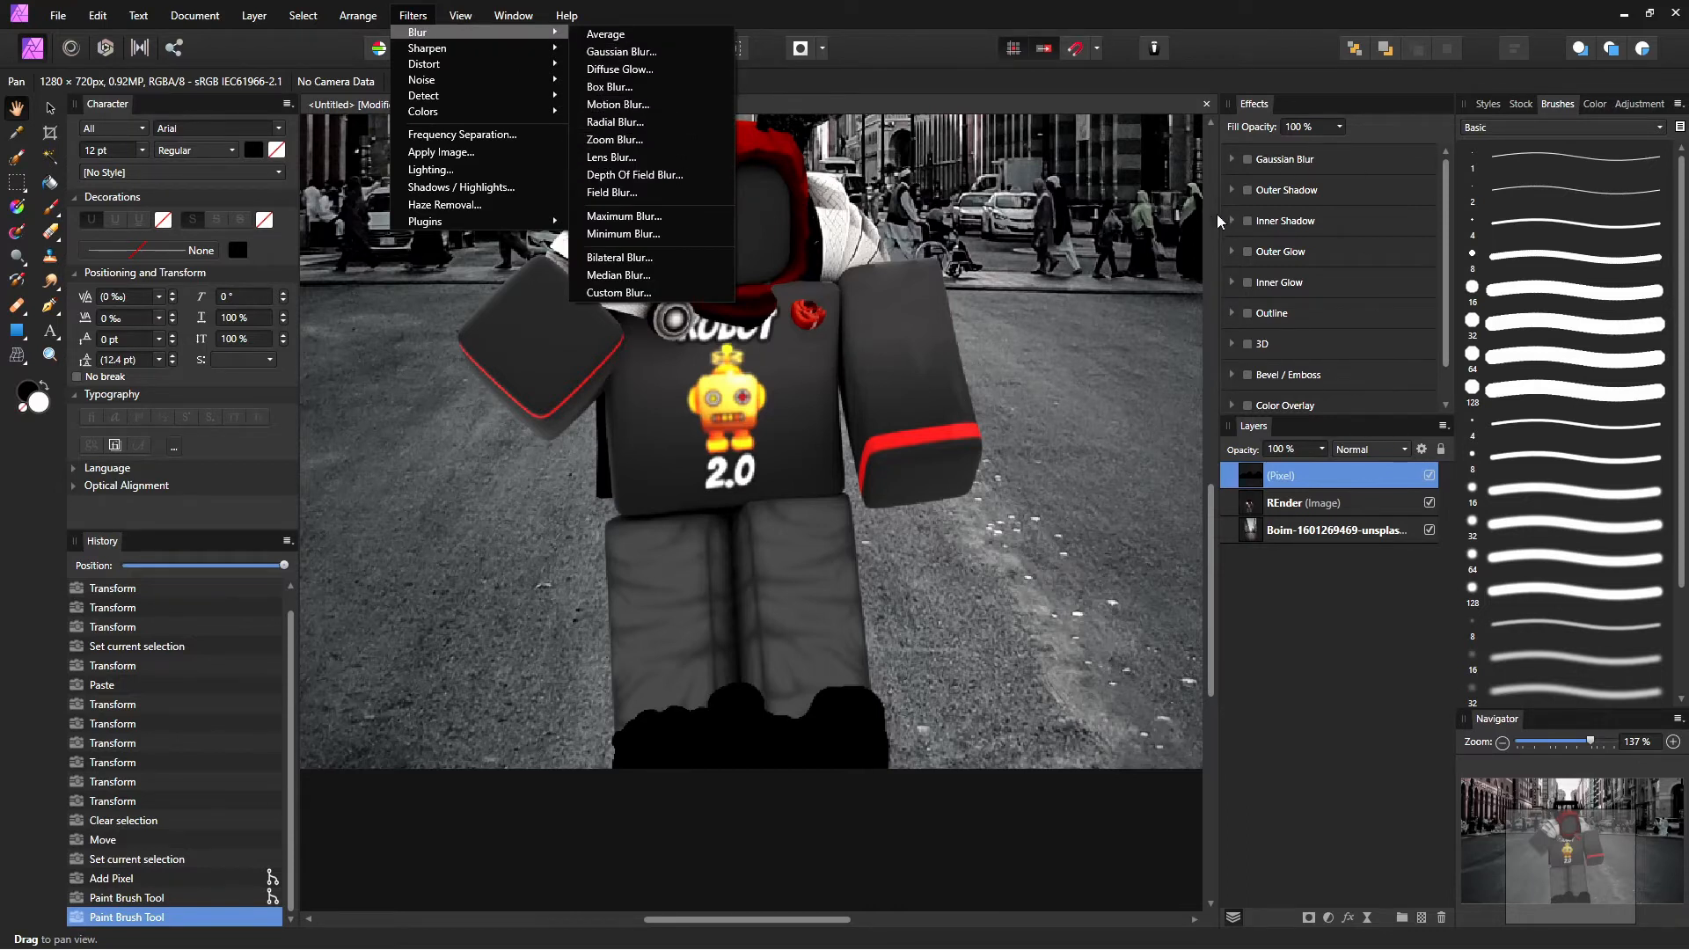
left_click(1261, 154)
left_click(1246, 160)
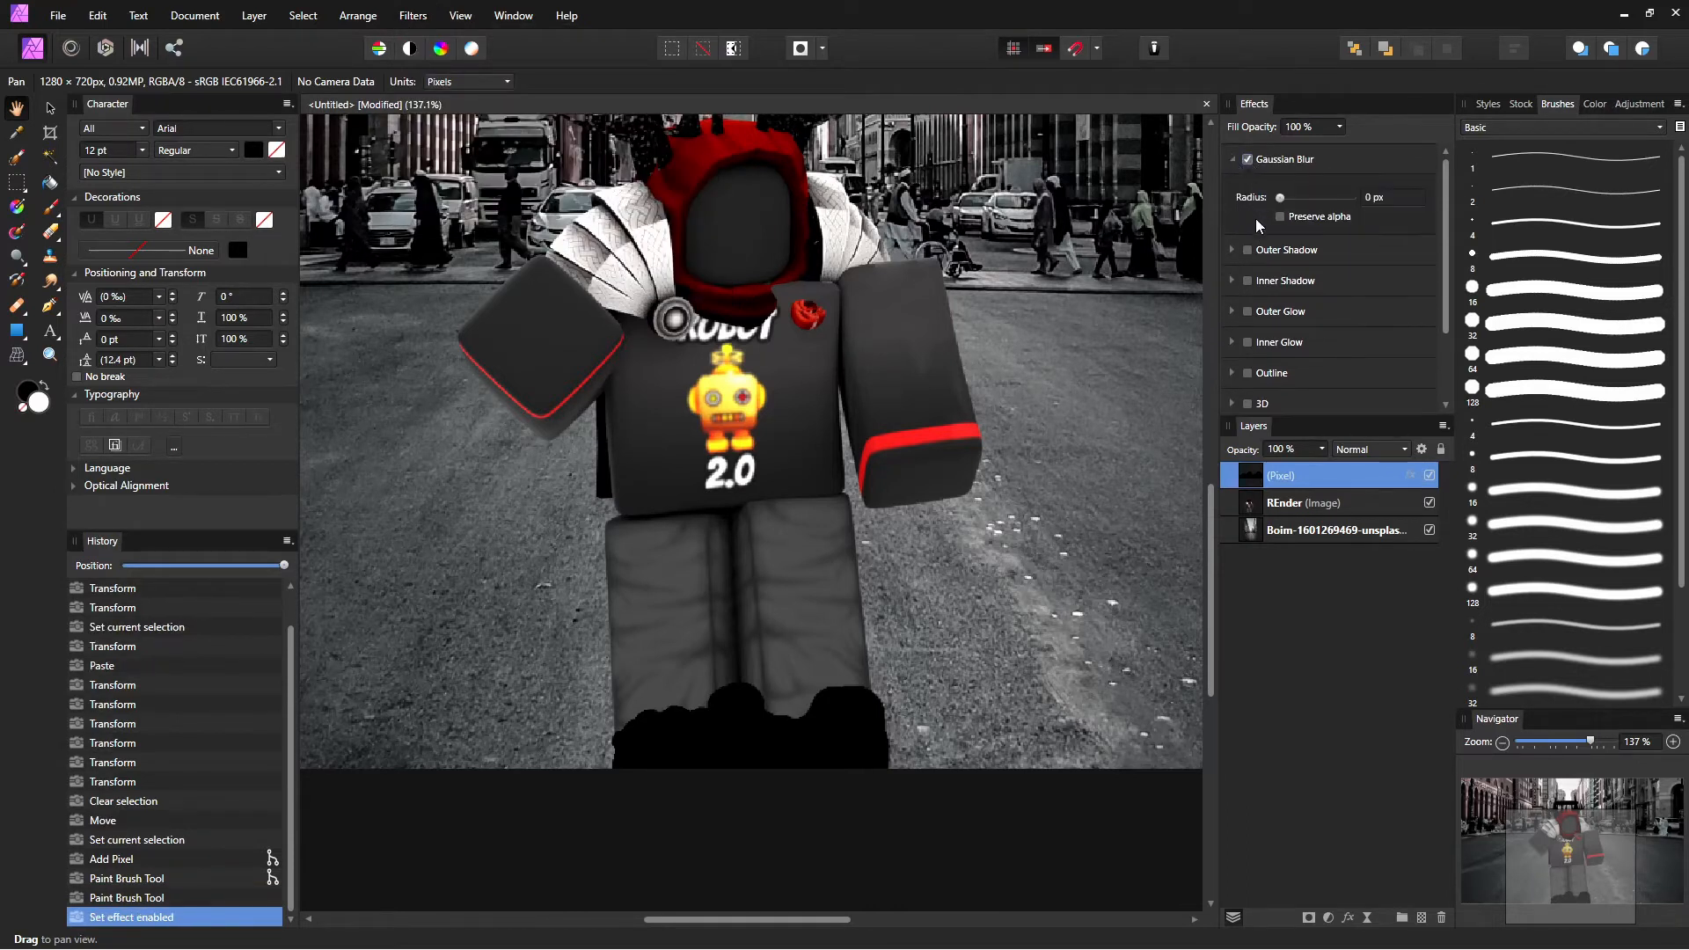
left_click_drag(1282, 198, 1317, 298)
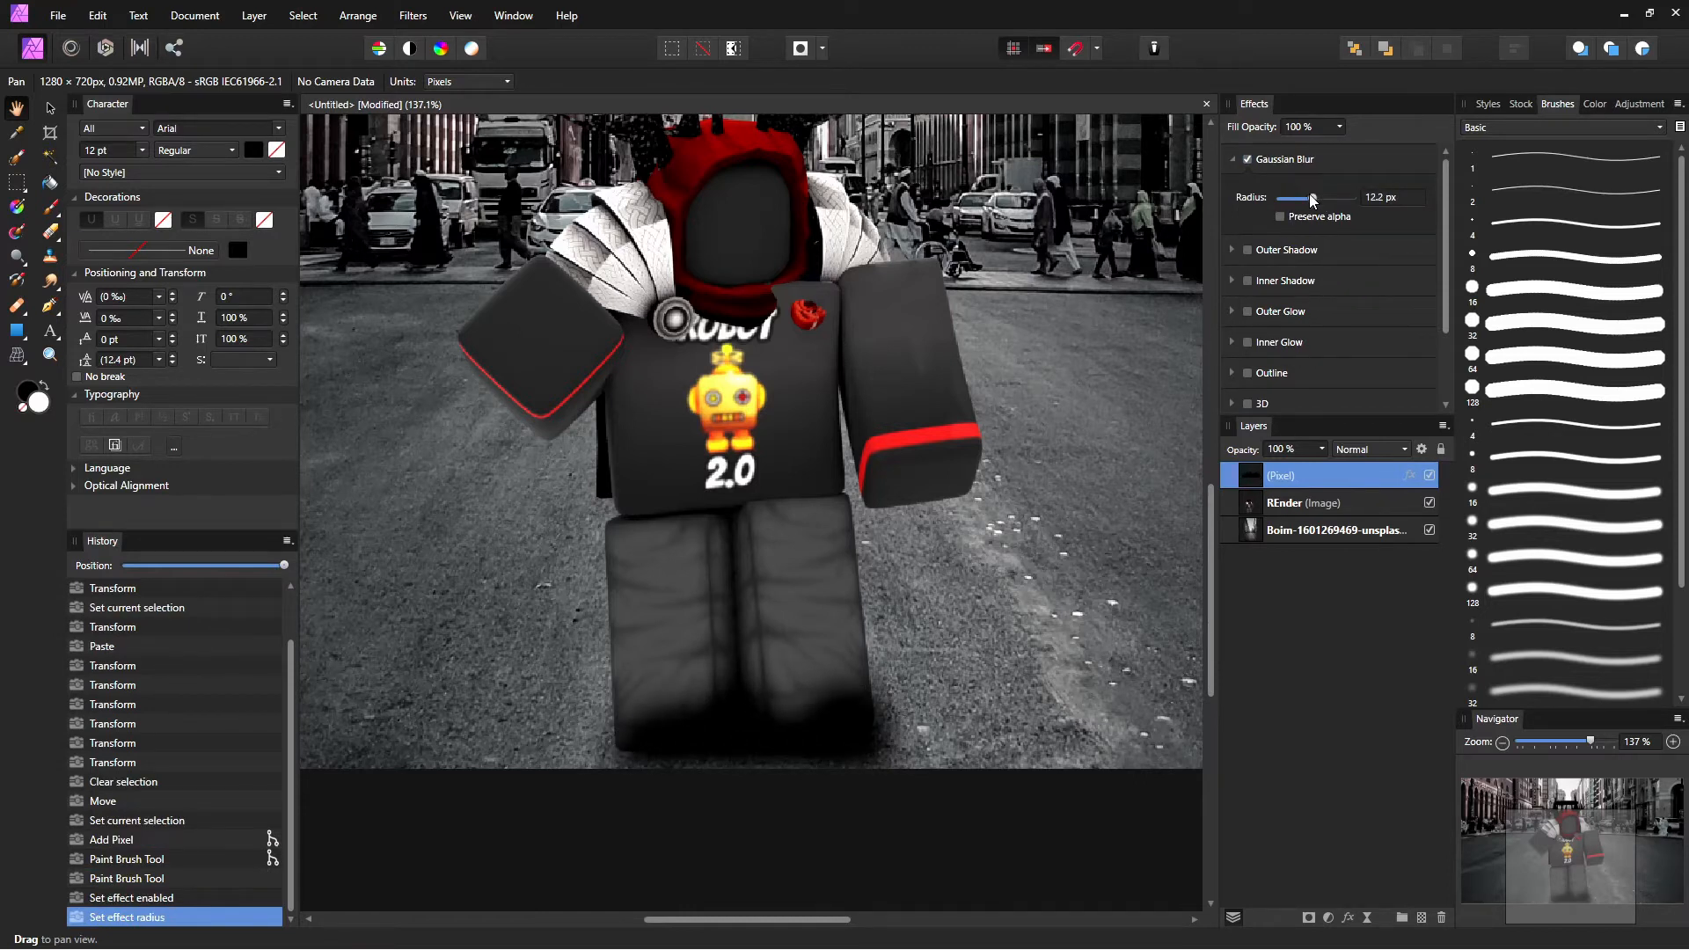
left_click_drag(1313, 200, 1301, 218)
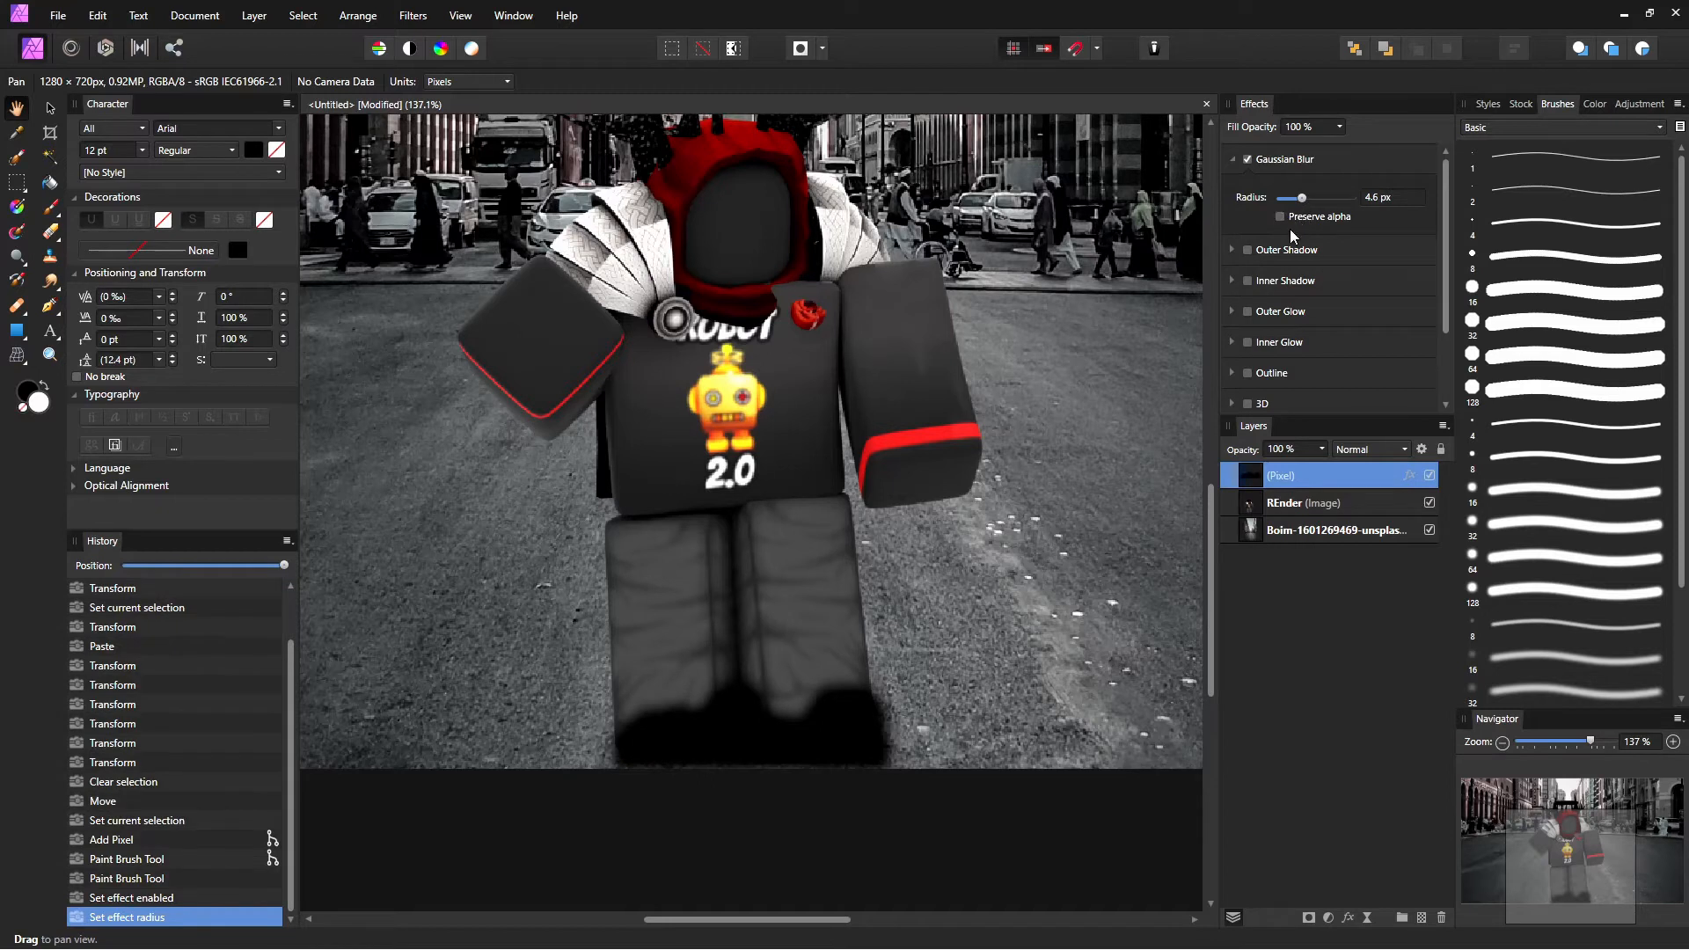
Step: Lower the blurred pixel layer's opacity to 65 %
left_click(1322, 450)
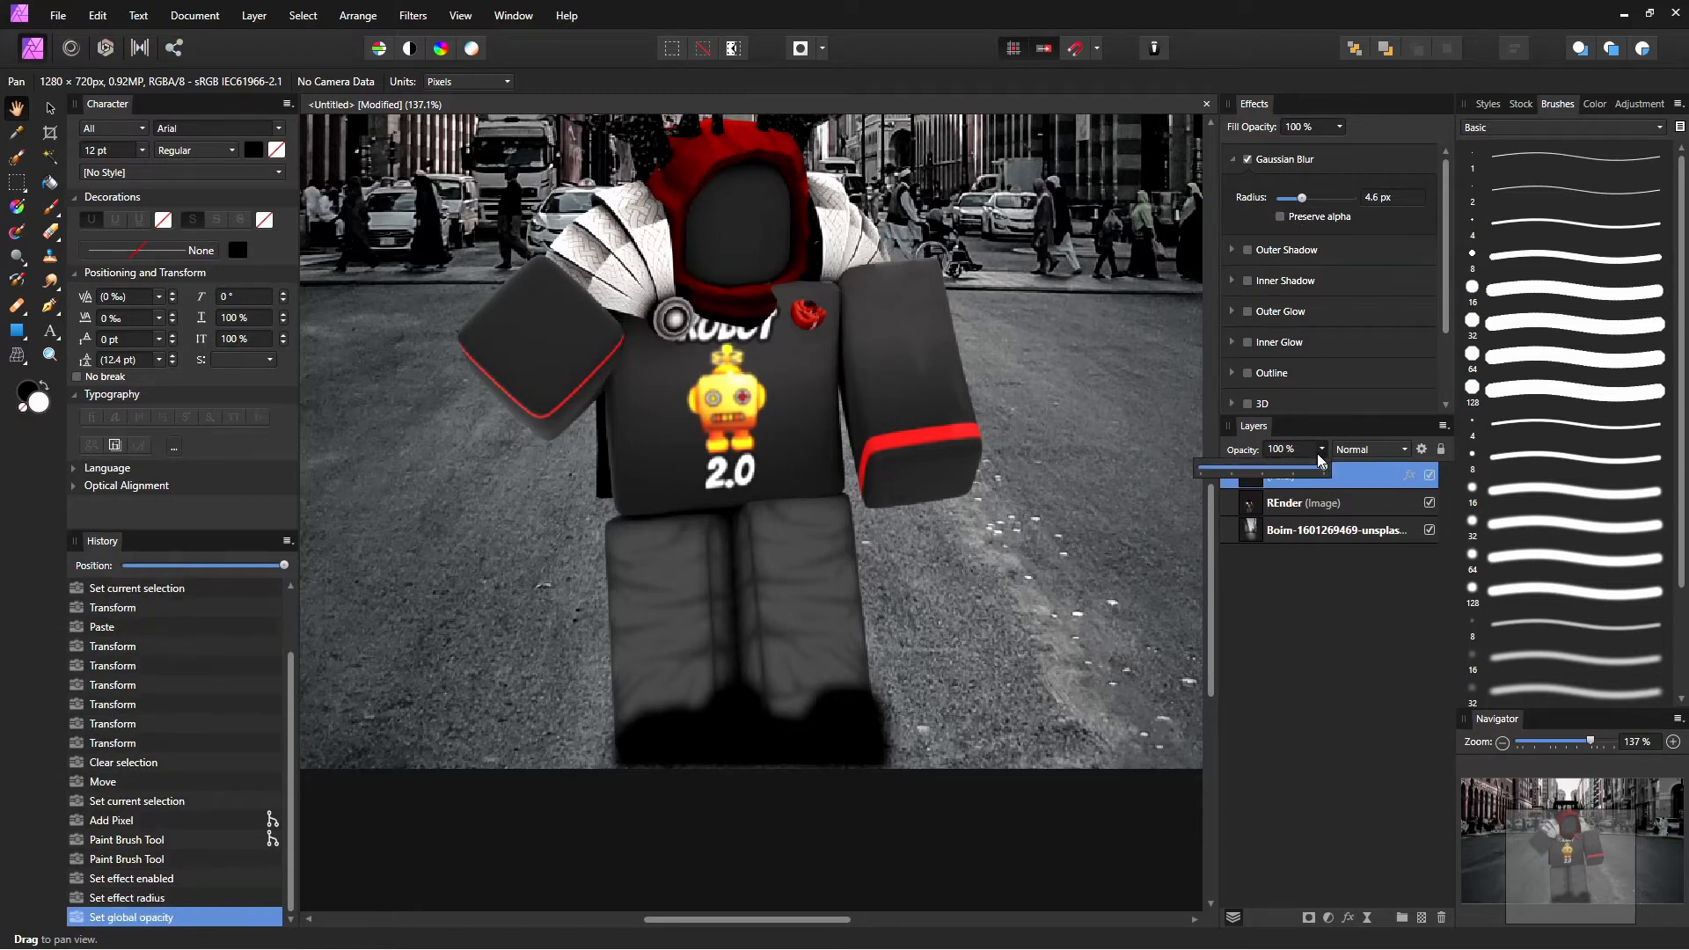
left_click_drag(1314, 457, 1279, 457)
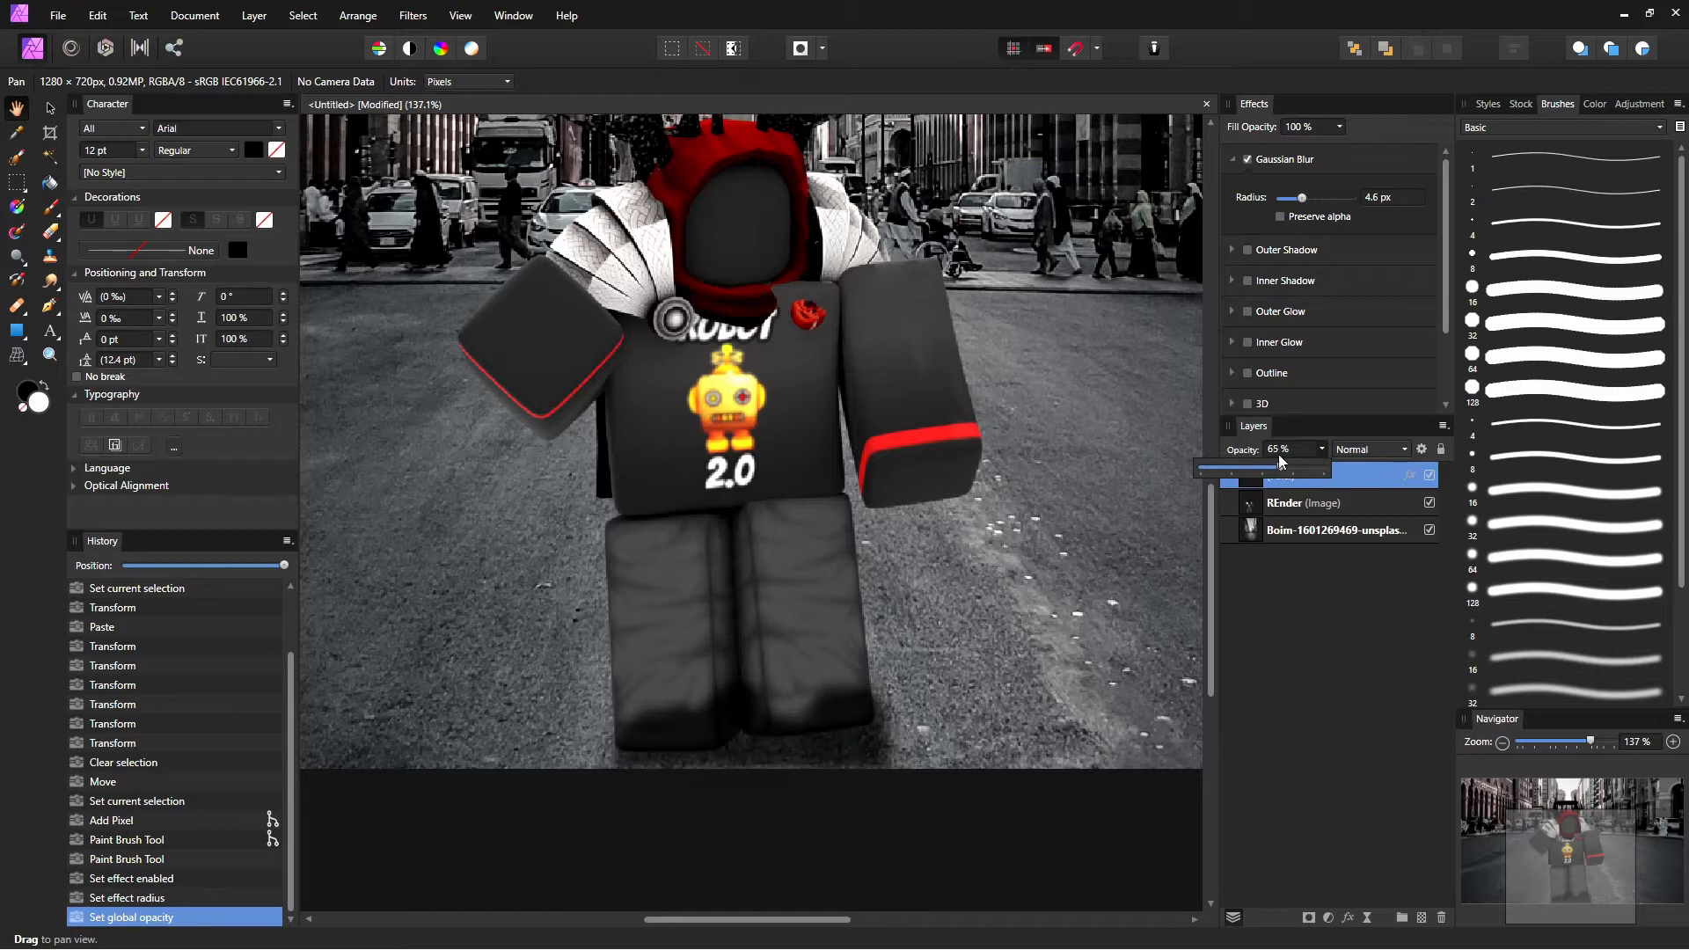
key("z")
left_click_drag(753, 674, 528, 558)
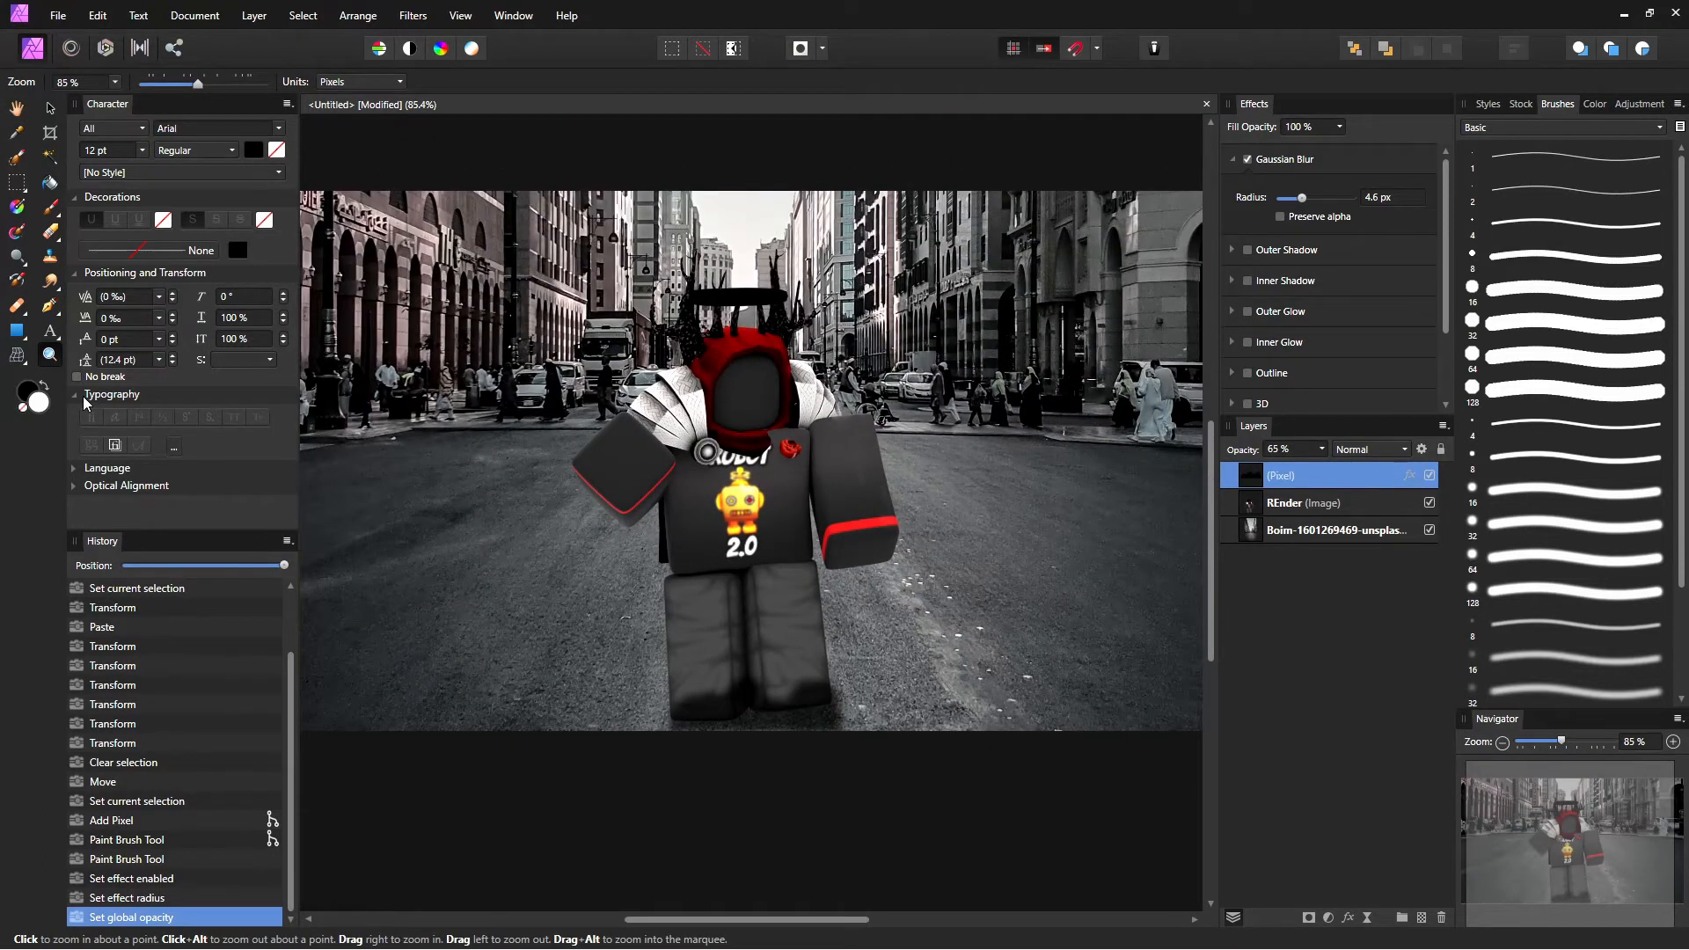
Step: Mesh-warp the painted shadow, pulling its lower corners outward past both feet and adjusting its upper corners around the lower legs
left_click(16, 354)
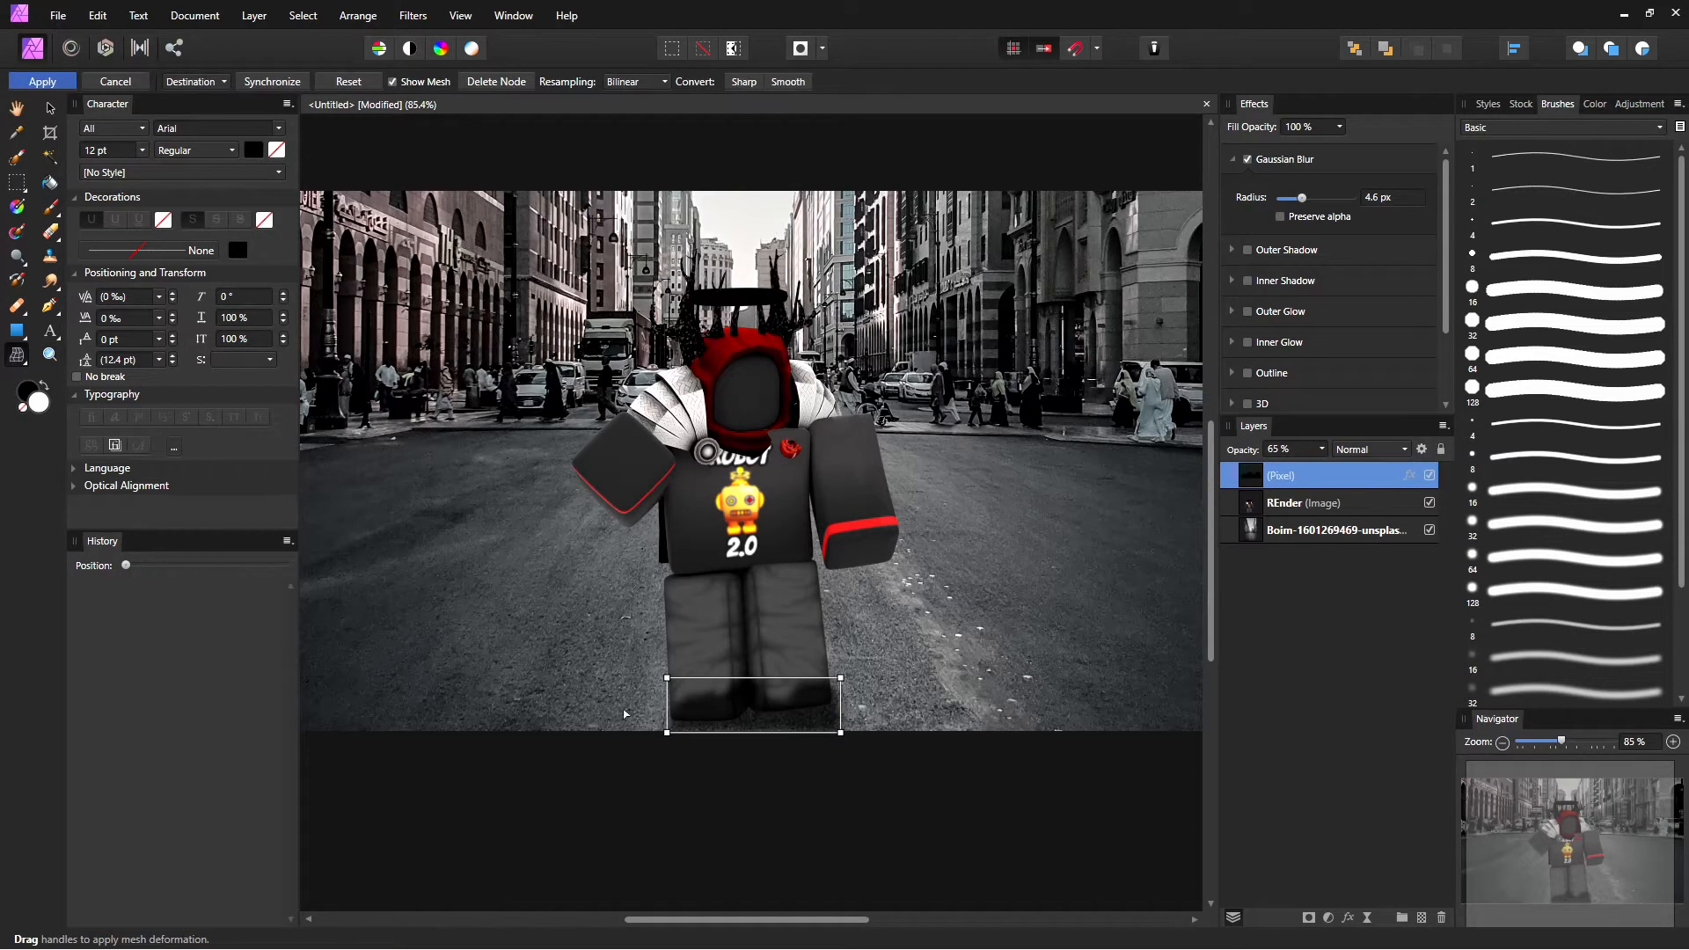
left_click_drag(666, 732, 622, 740)
left_click_drag(841, 743, 882, 741)
left_click_drag(668, 678, 657, 644)
left_click_drag(842, 681, 847, 687)
left_click_drag(657, 645, 576, 722)
left_click_drag(912, 749, 913, 738)
left_click_drag(576, 724, 579, 741)
Step: Add a mesh node at the centre of the shadow, stretch its lower-right corner slightly further out, and apply the warp
double_click(764, 719)
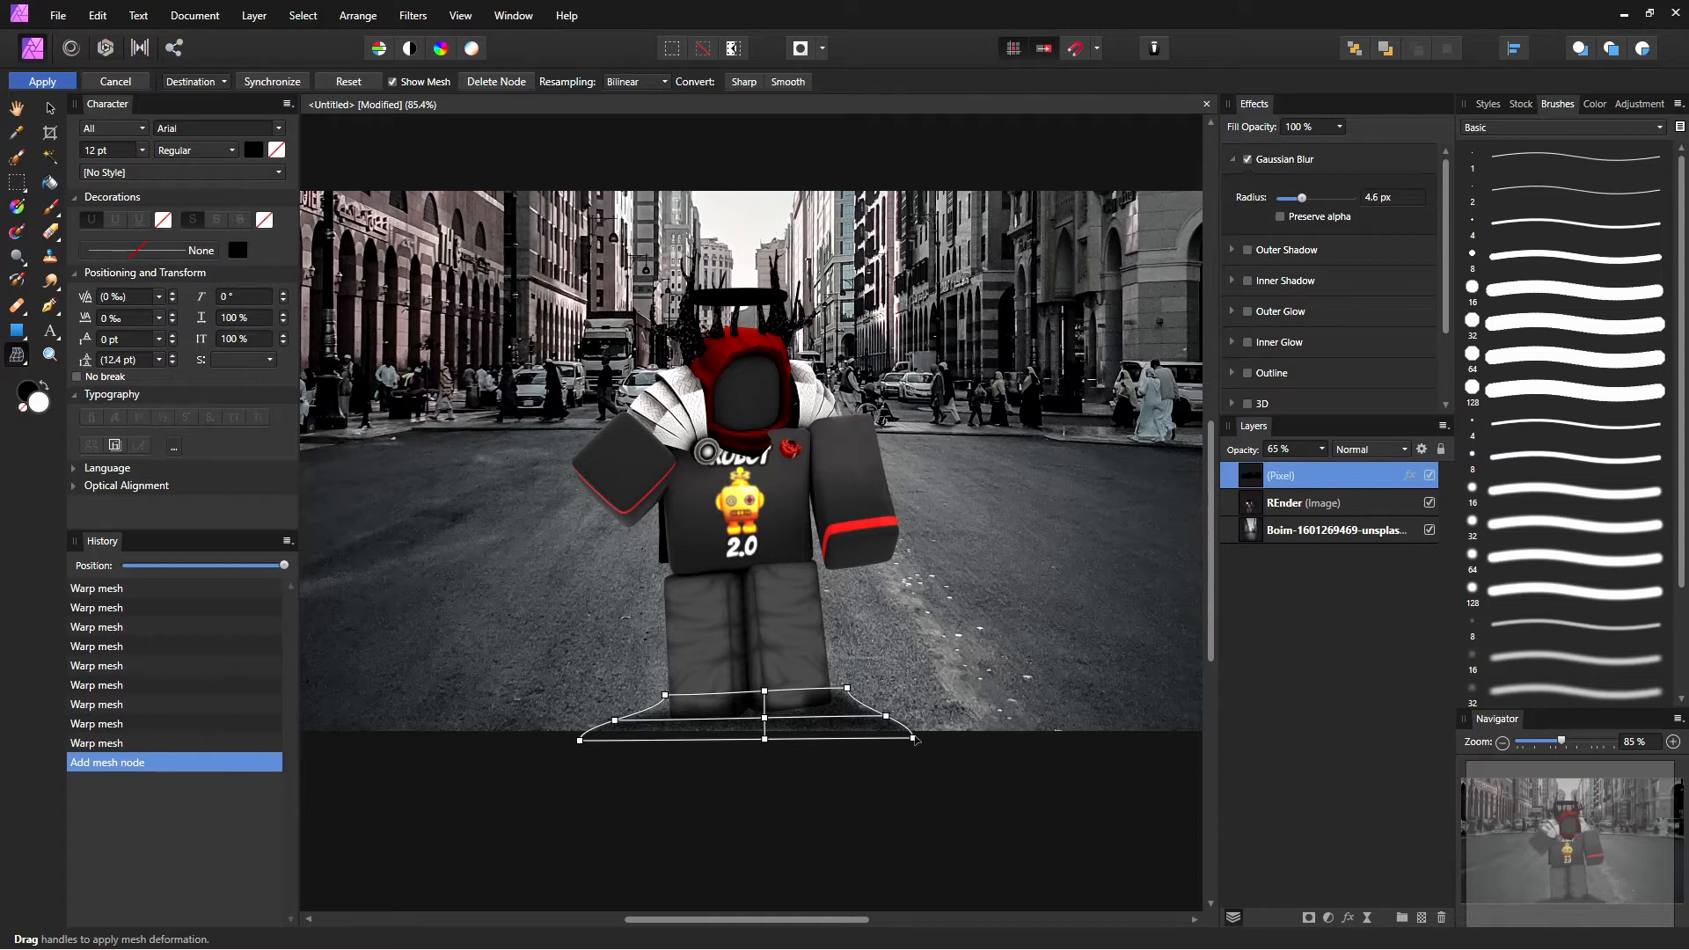
left_click_drag(914, 738, 929, 734)
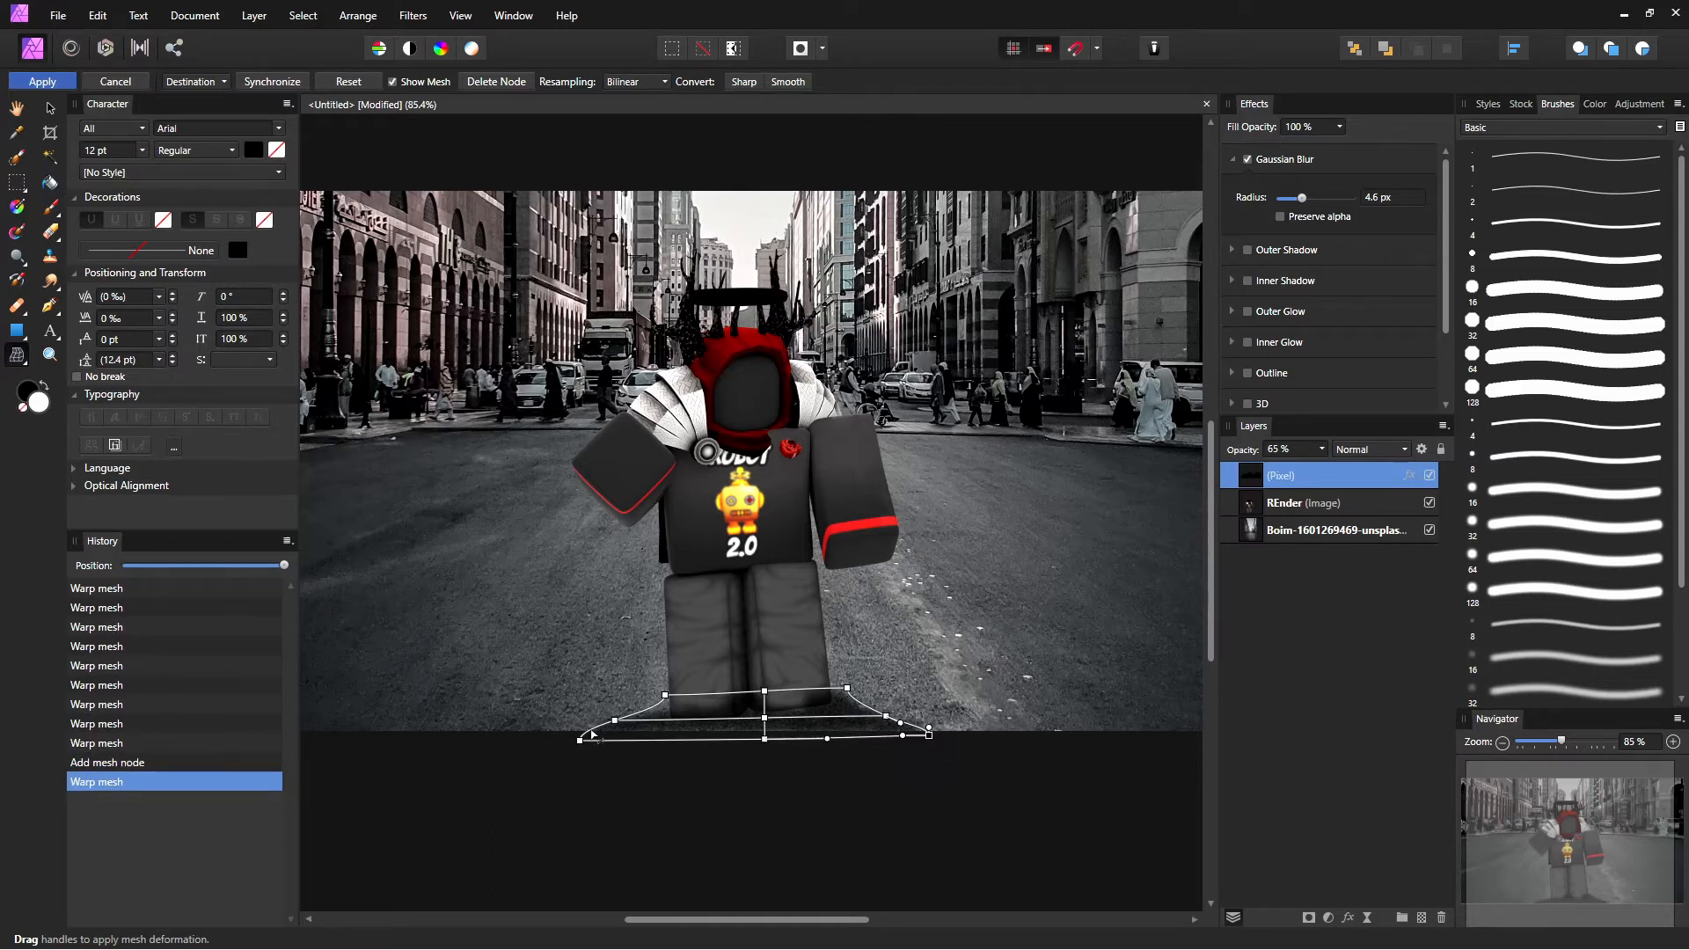
mouse_move(584, 748)
left_mouse_down()
mouse_move(538, 762)
mouse_move(565, 761)
left_mouse_up()
key("ctrl+z")
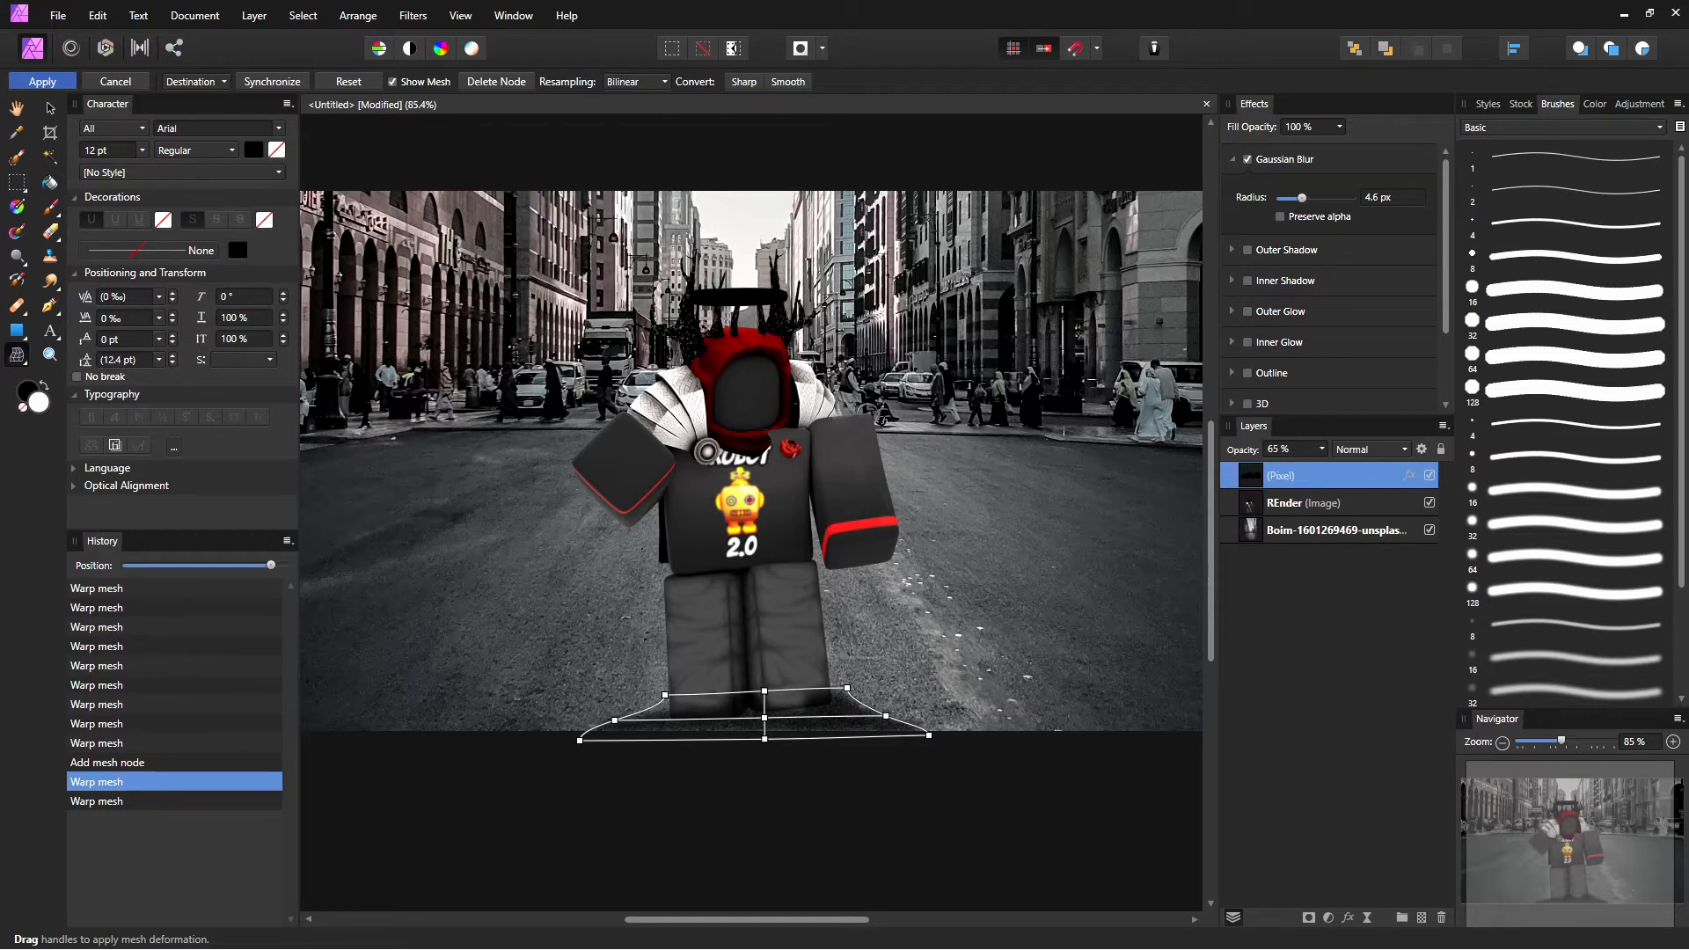
key("Return")
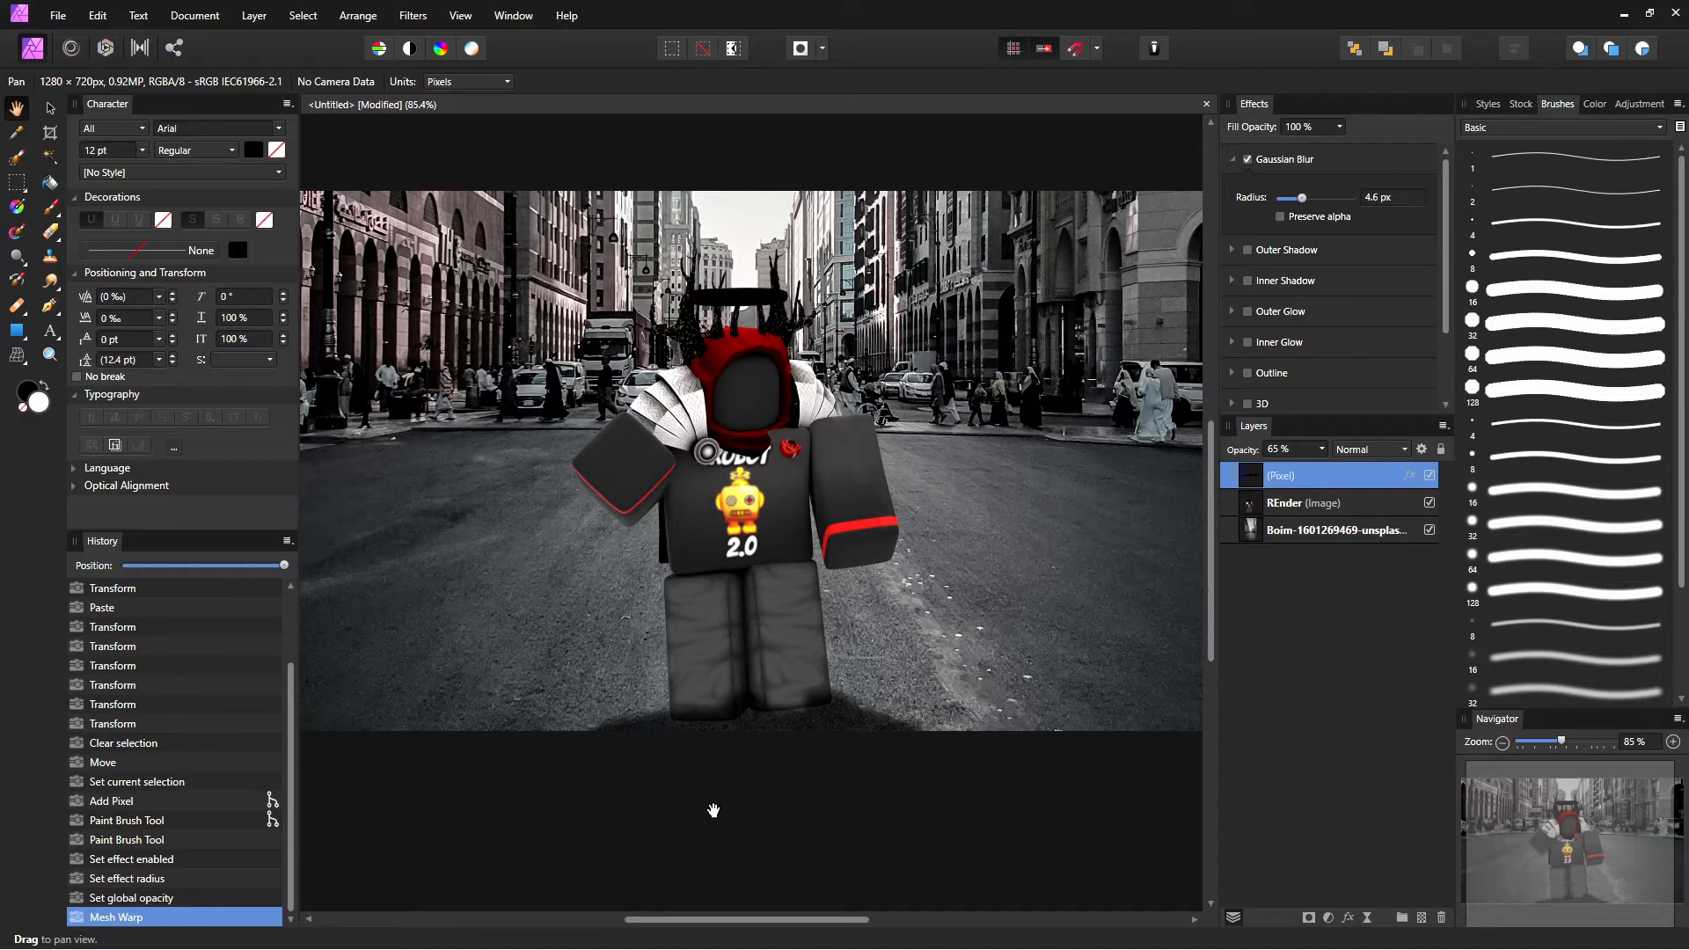
Step: Duplicate the REnder image layer
left_click(1307, 511)
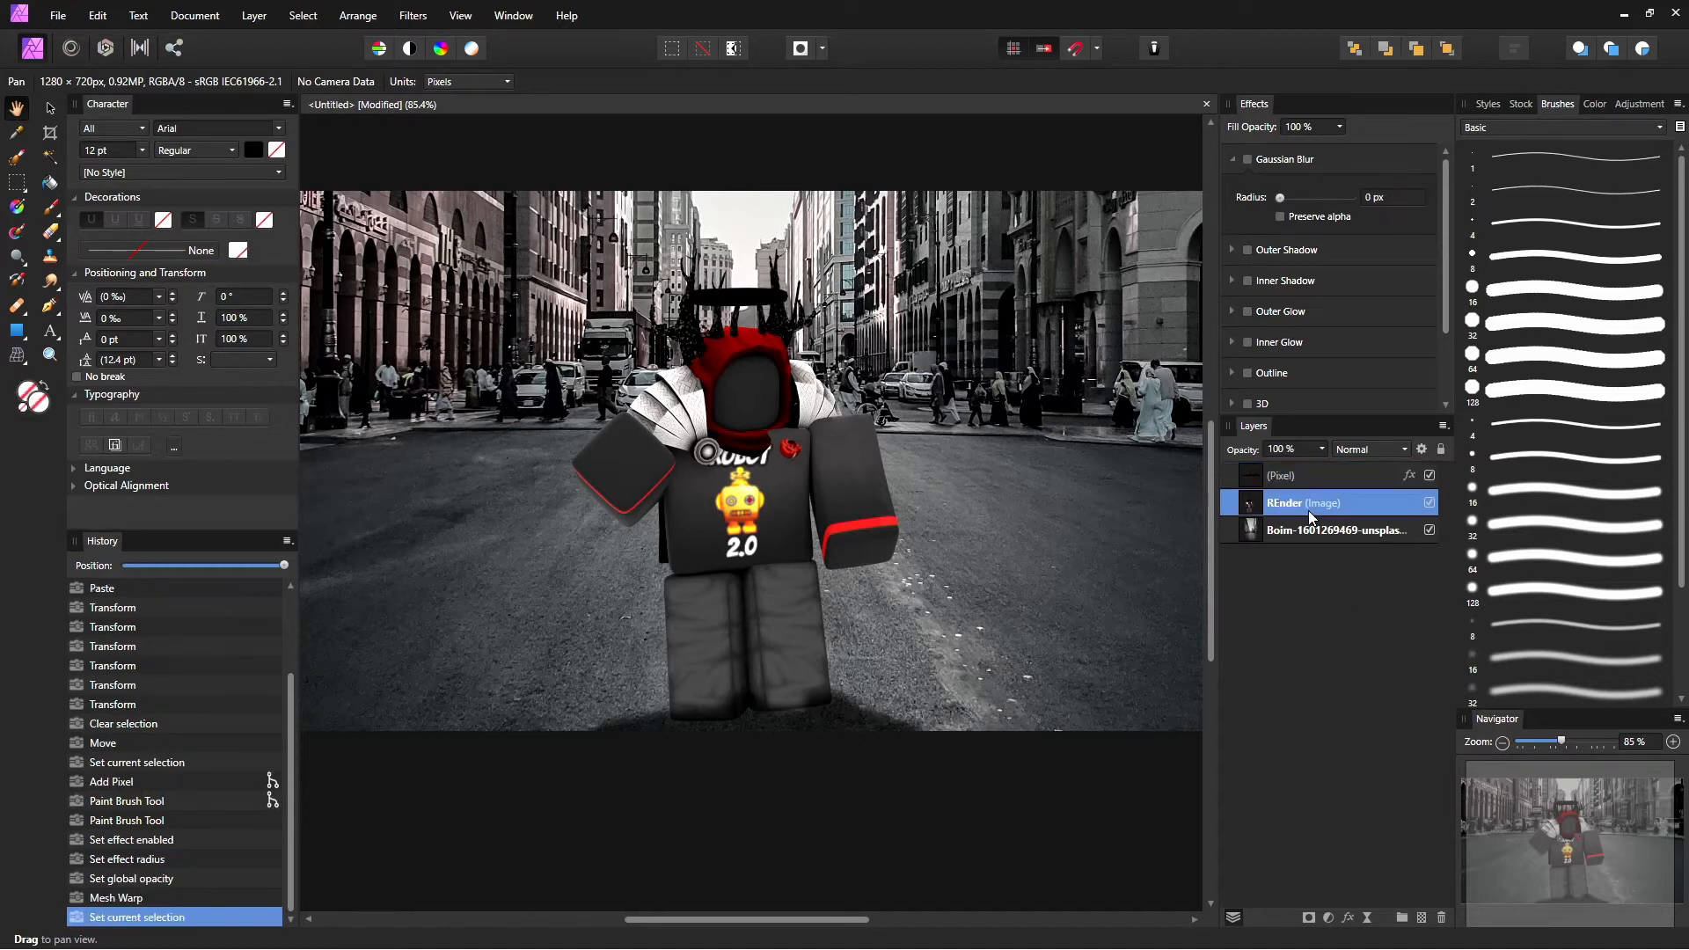
key("ctrl+j")
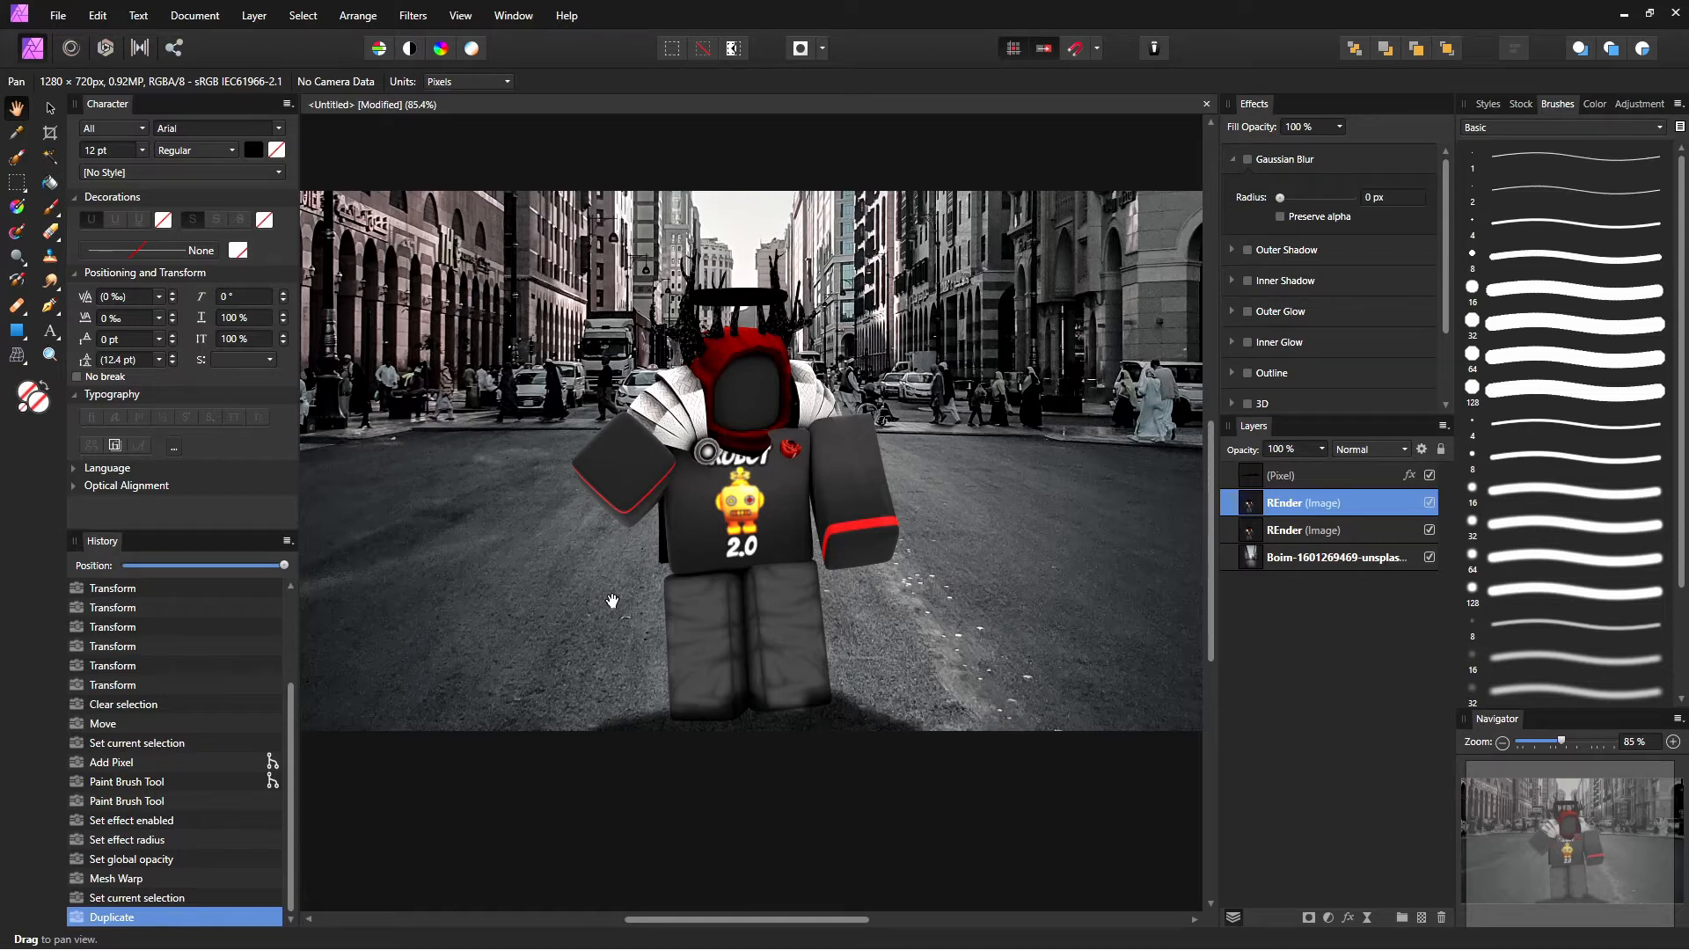
key("v")
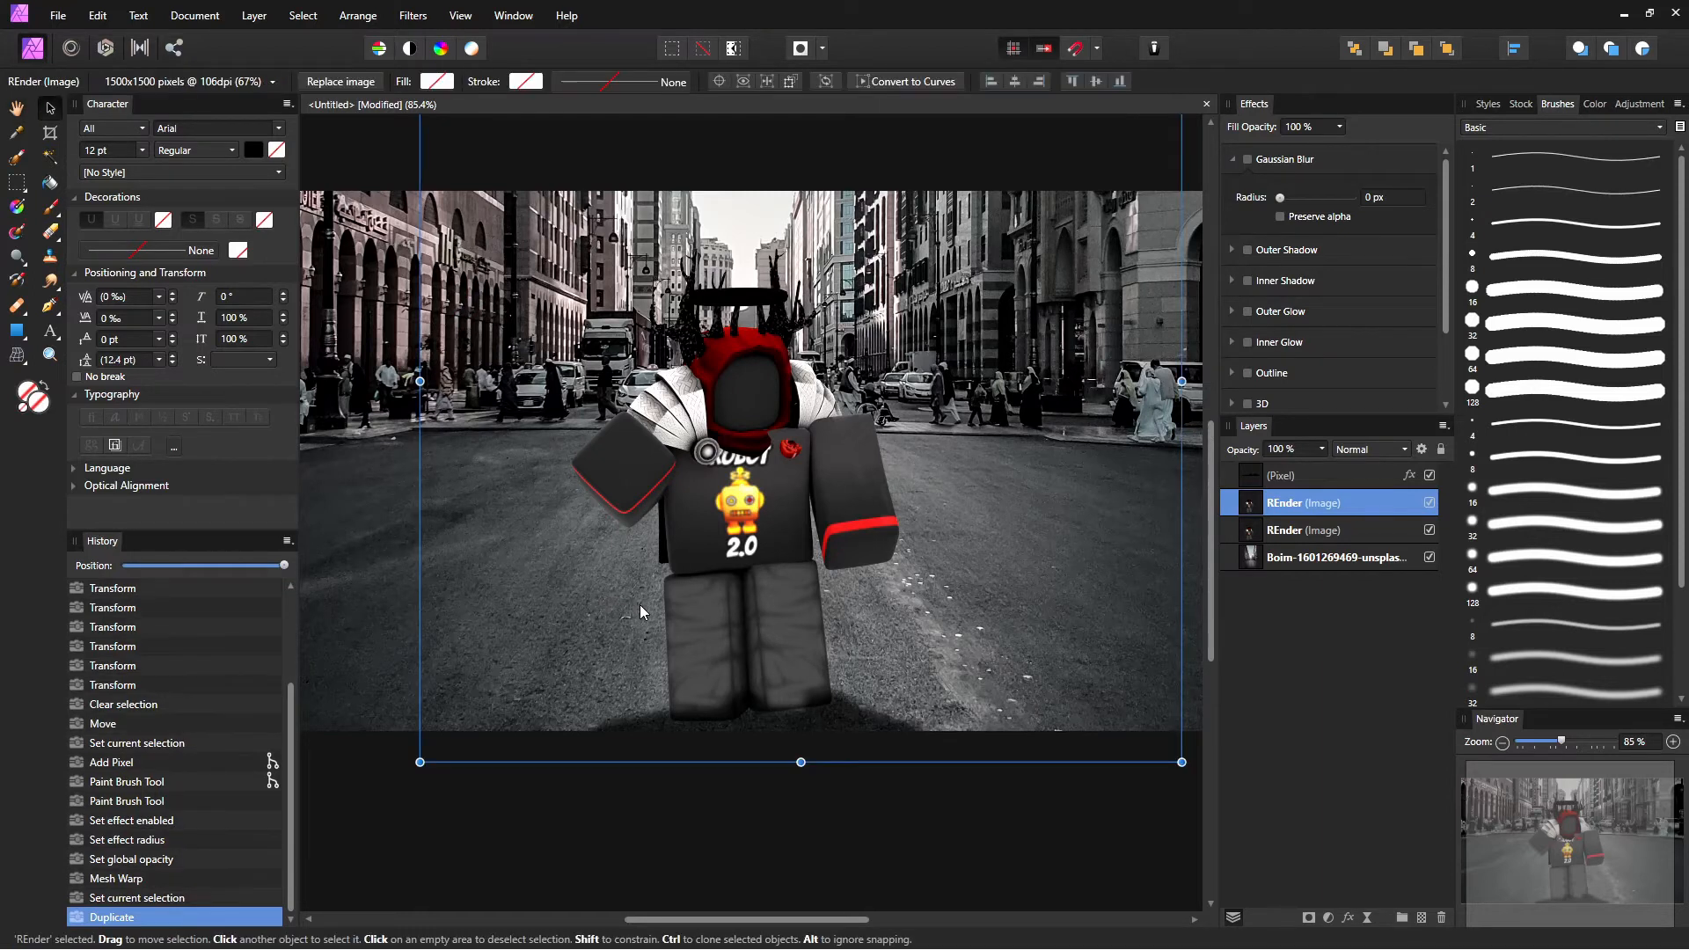
key("z")
left_click_drag(880, 603, 685, 602)
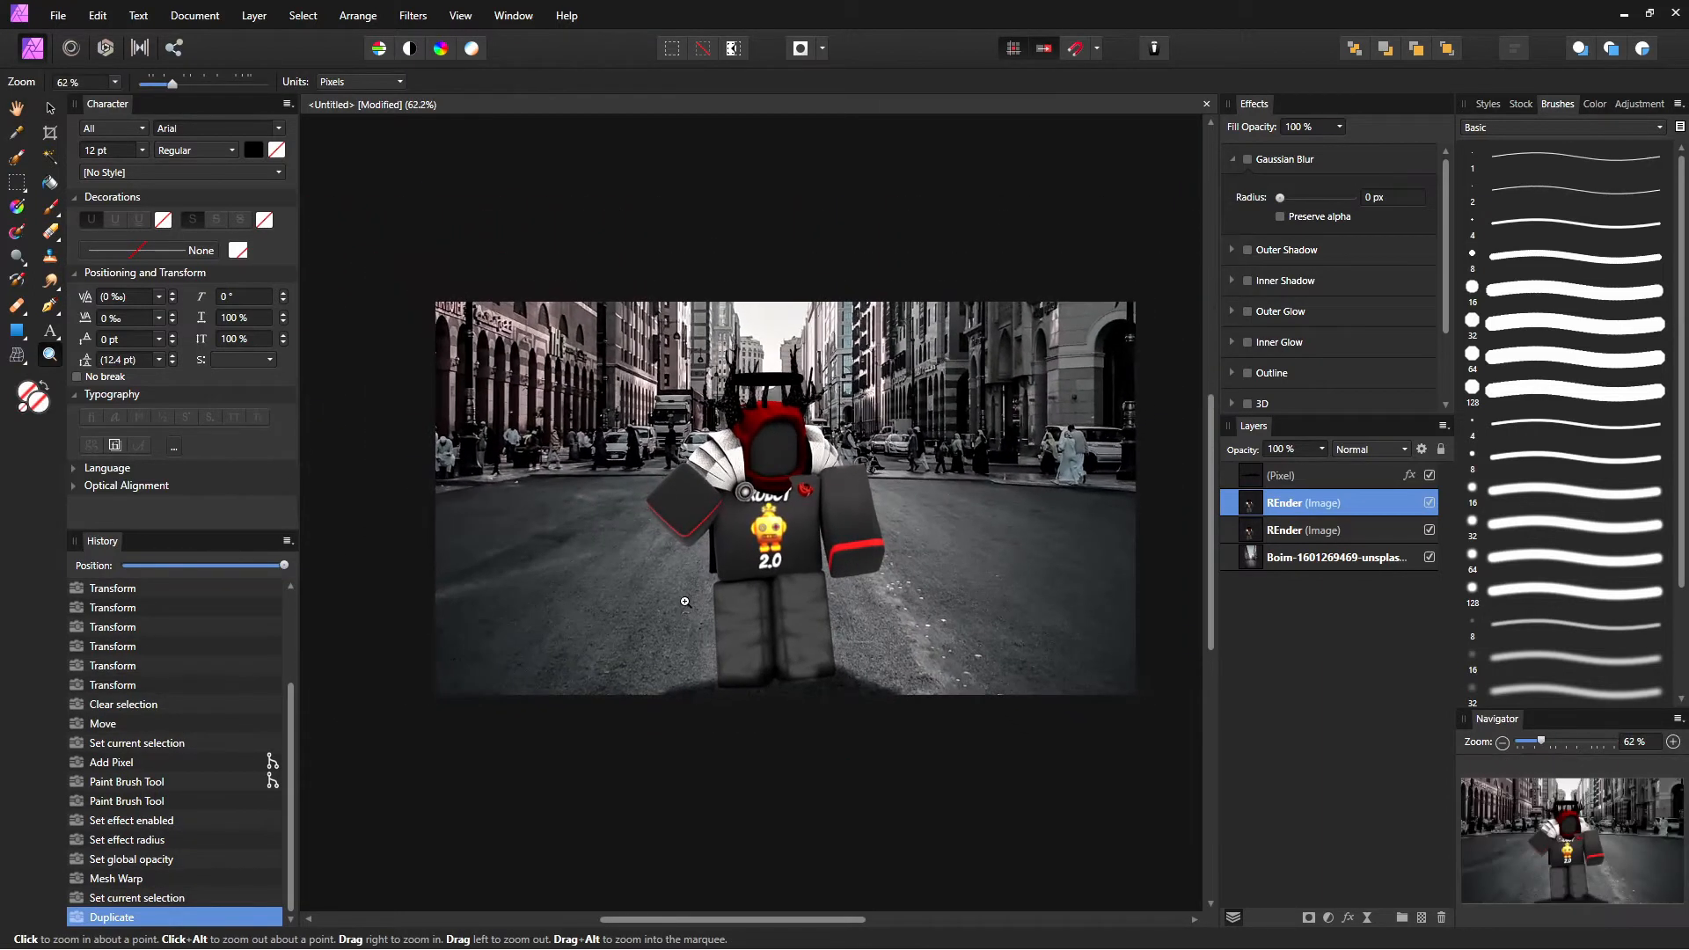
left_click(17, 355)
left_click(22, 356)
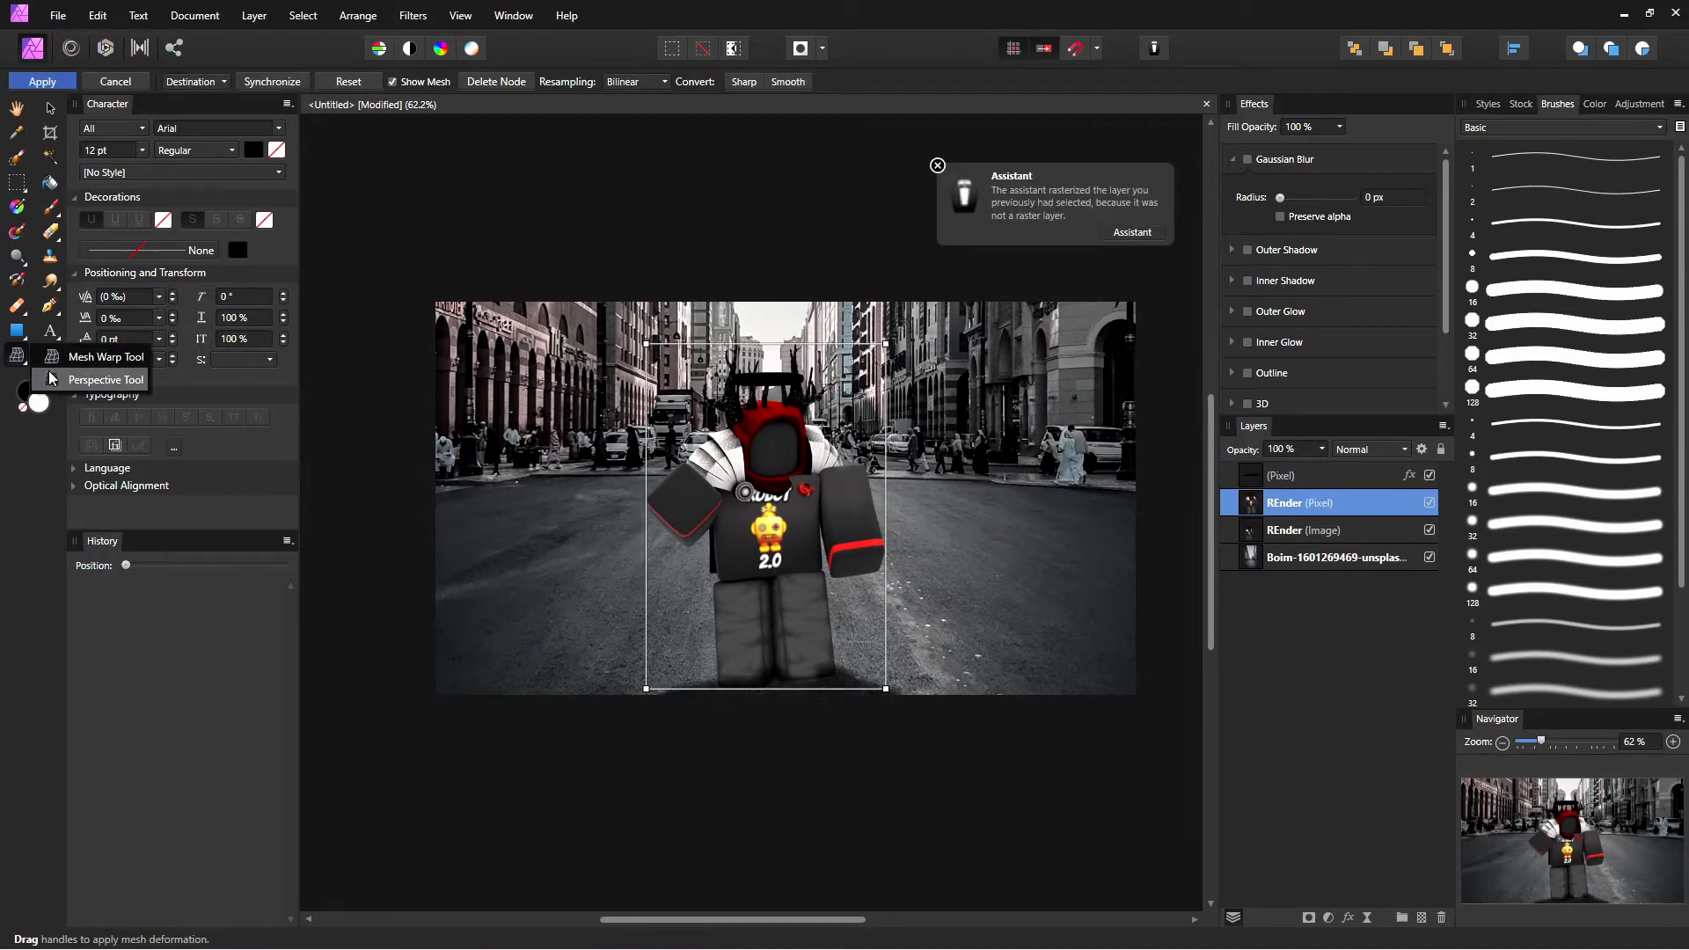
left_click(49, 378)
left_click_drag(648, 343, 852, 632)
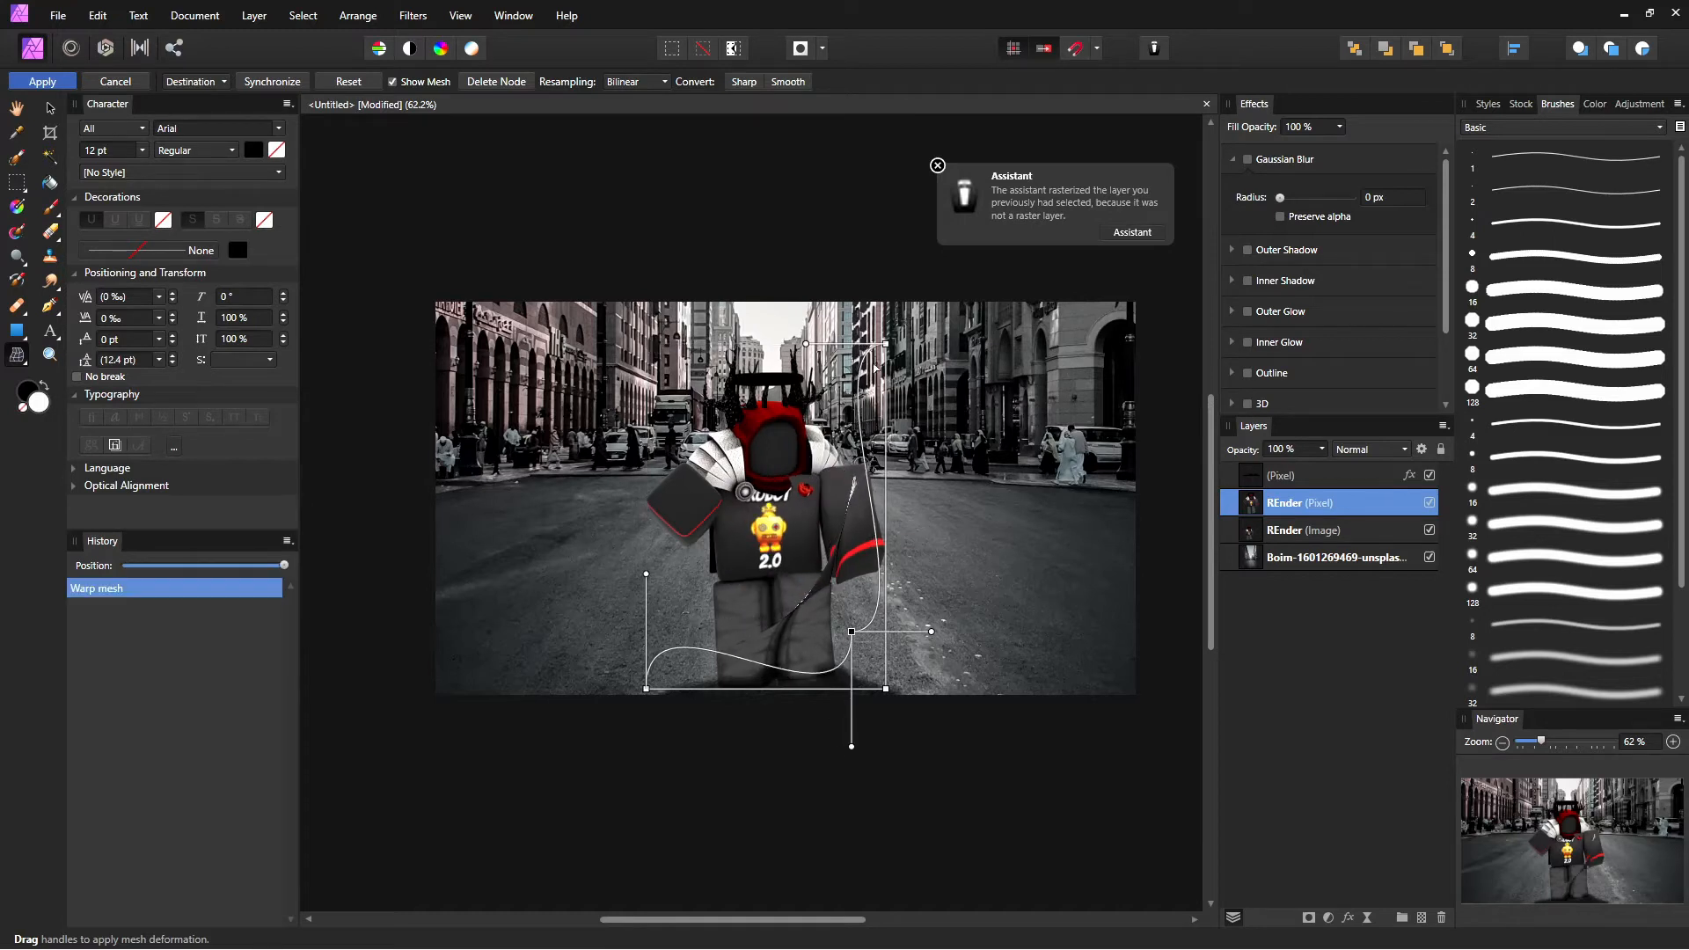
left_click_drag(886, 344, 1102, 634)
key("ctrl+z")
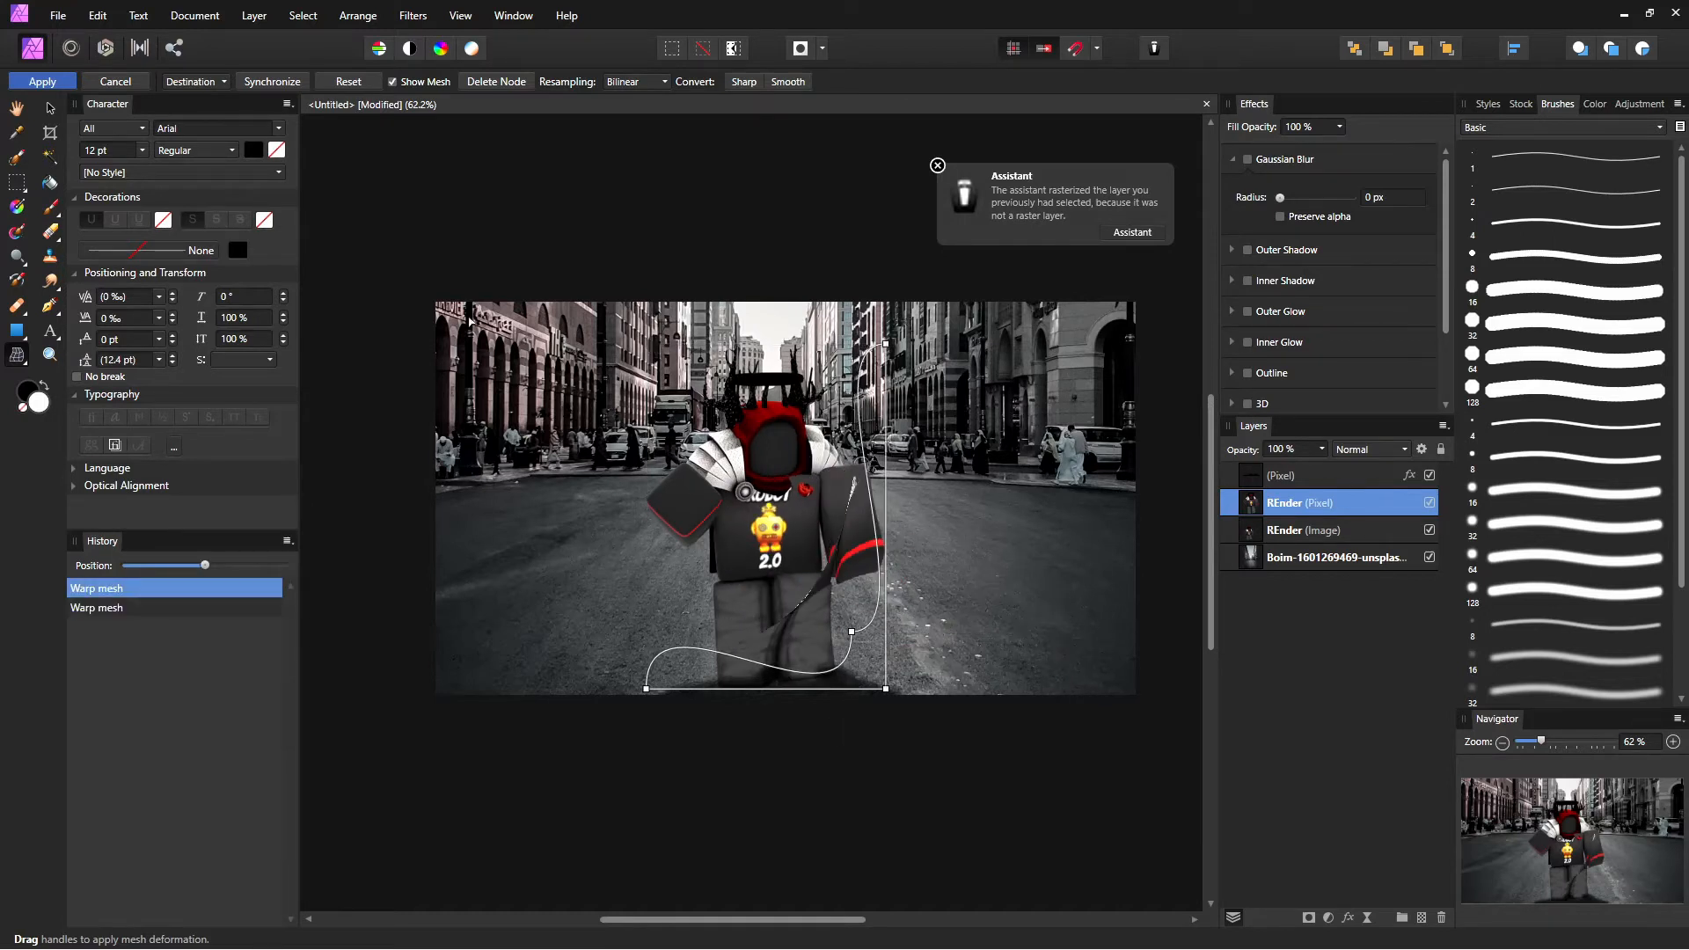
key("ctrl+z")
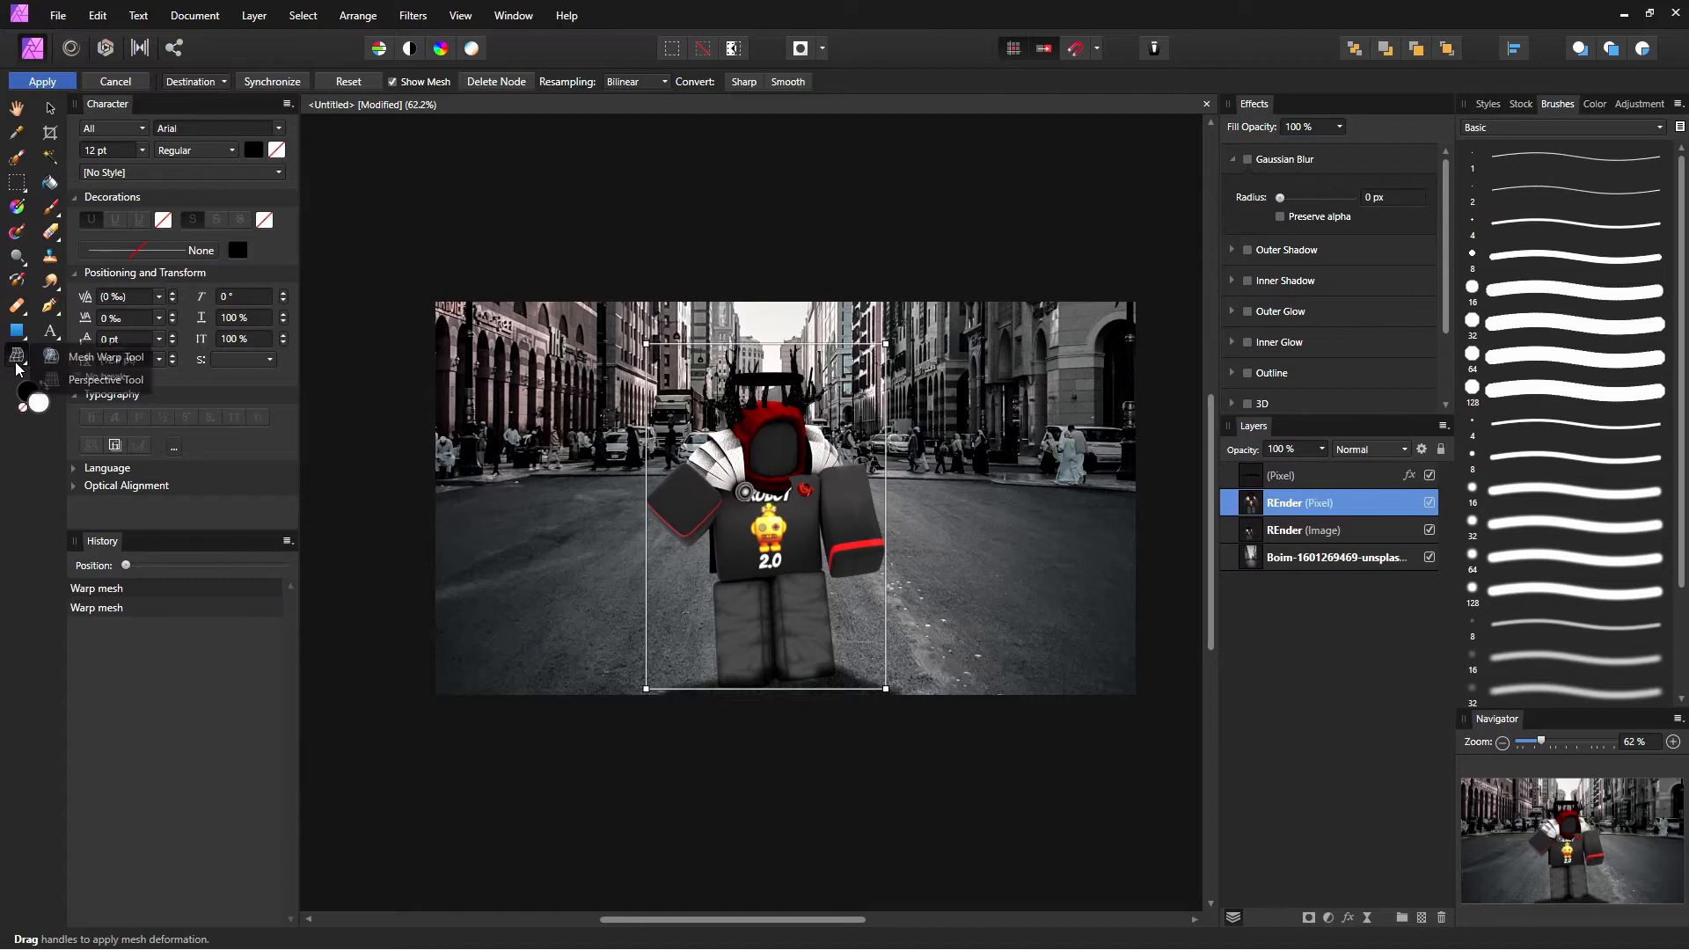
key("h")
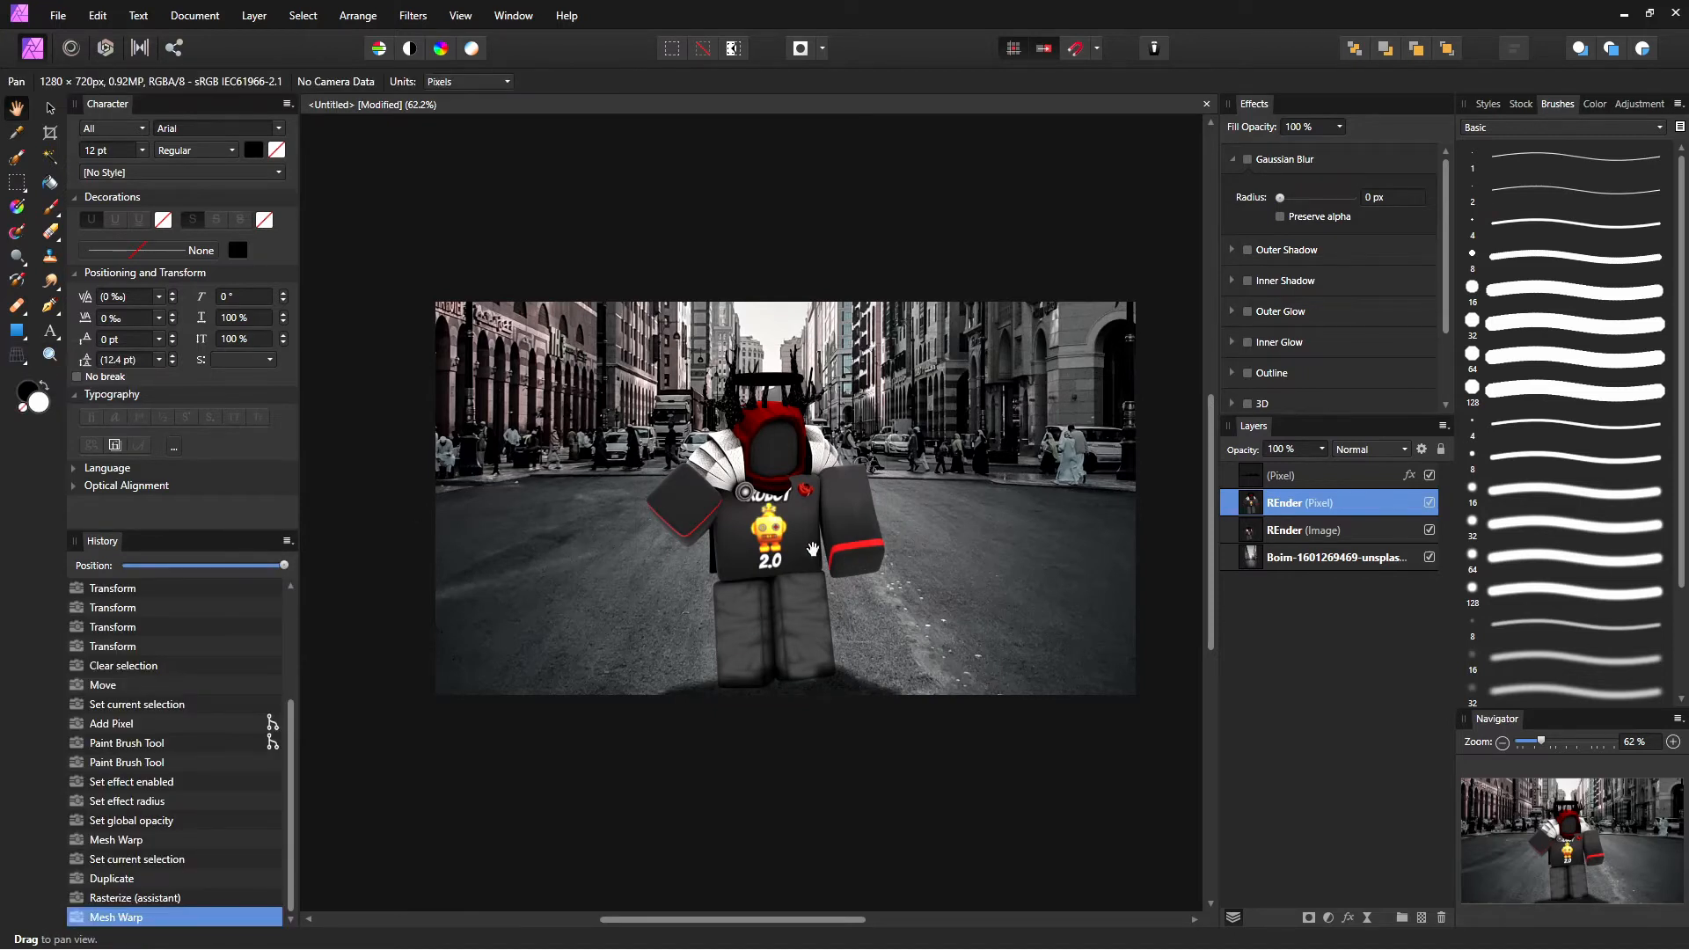
Step: Flatten the REnder duplicate onto the road at the character's right side with a single-plane Perspective transform, and nudge it slightly left
left_click_drag(722, 502, 670, 497)
key("v")
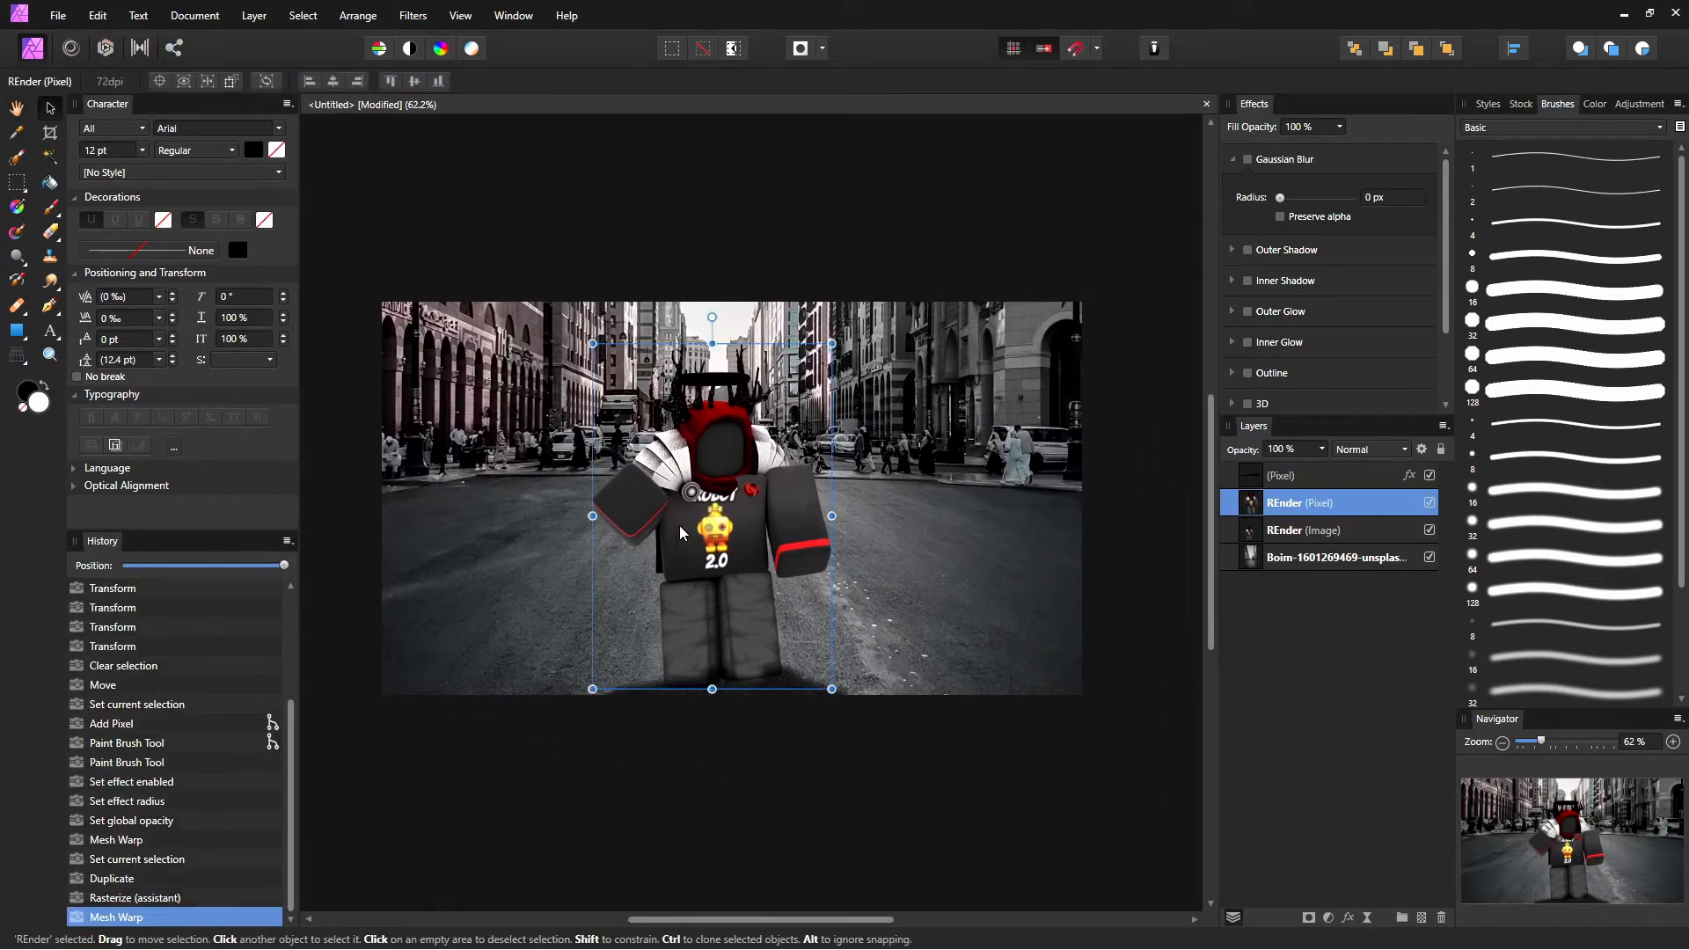
left_click(16, 354)
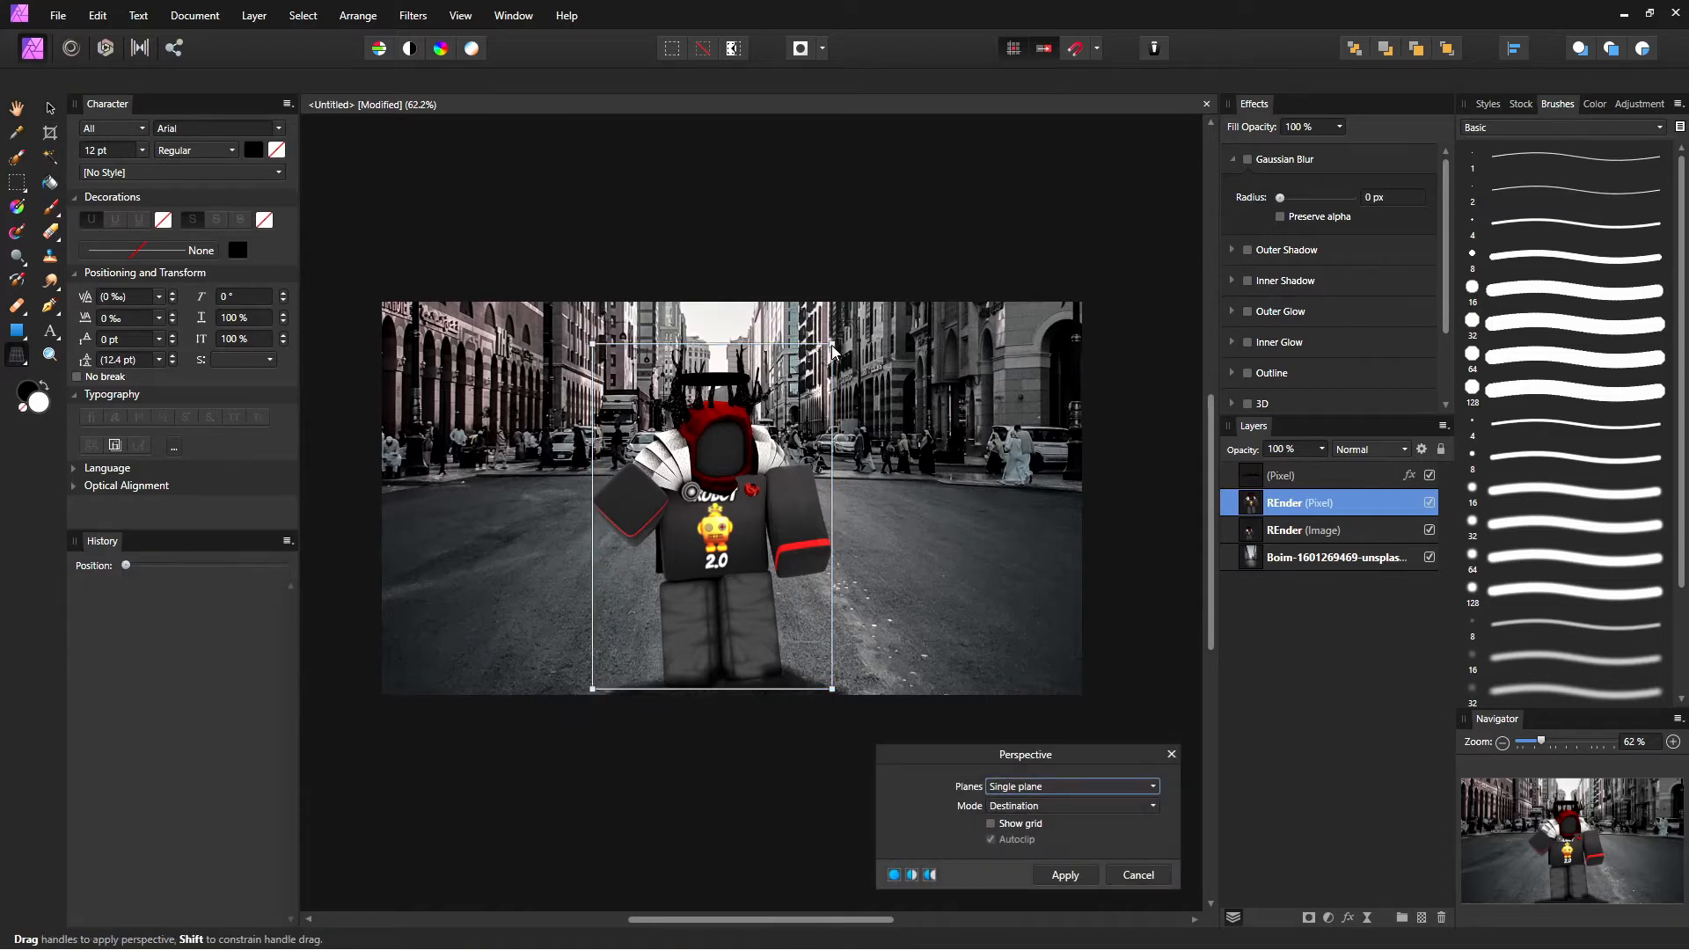
left_click_drag(831, 345, 1003, 617)
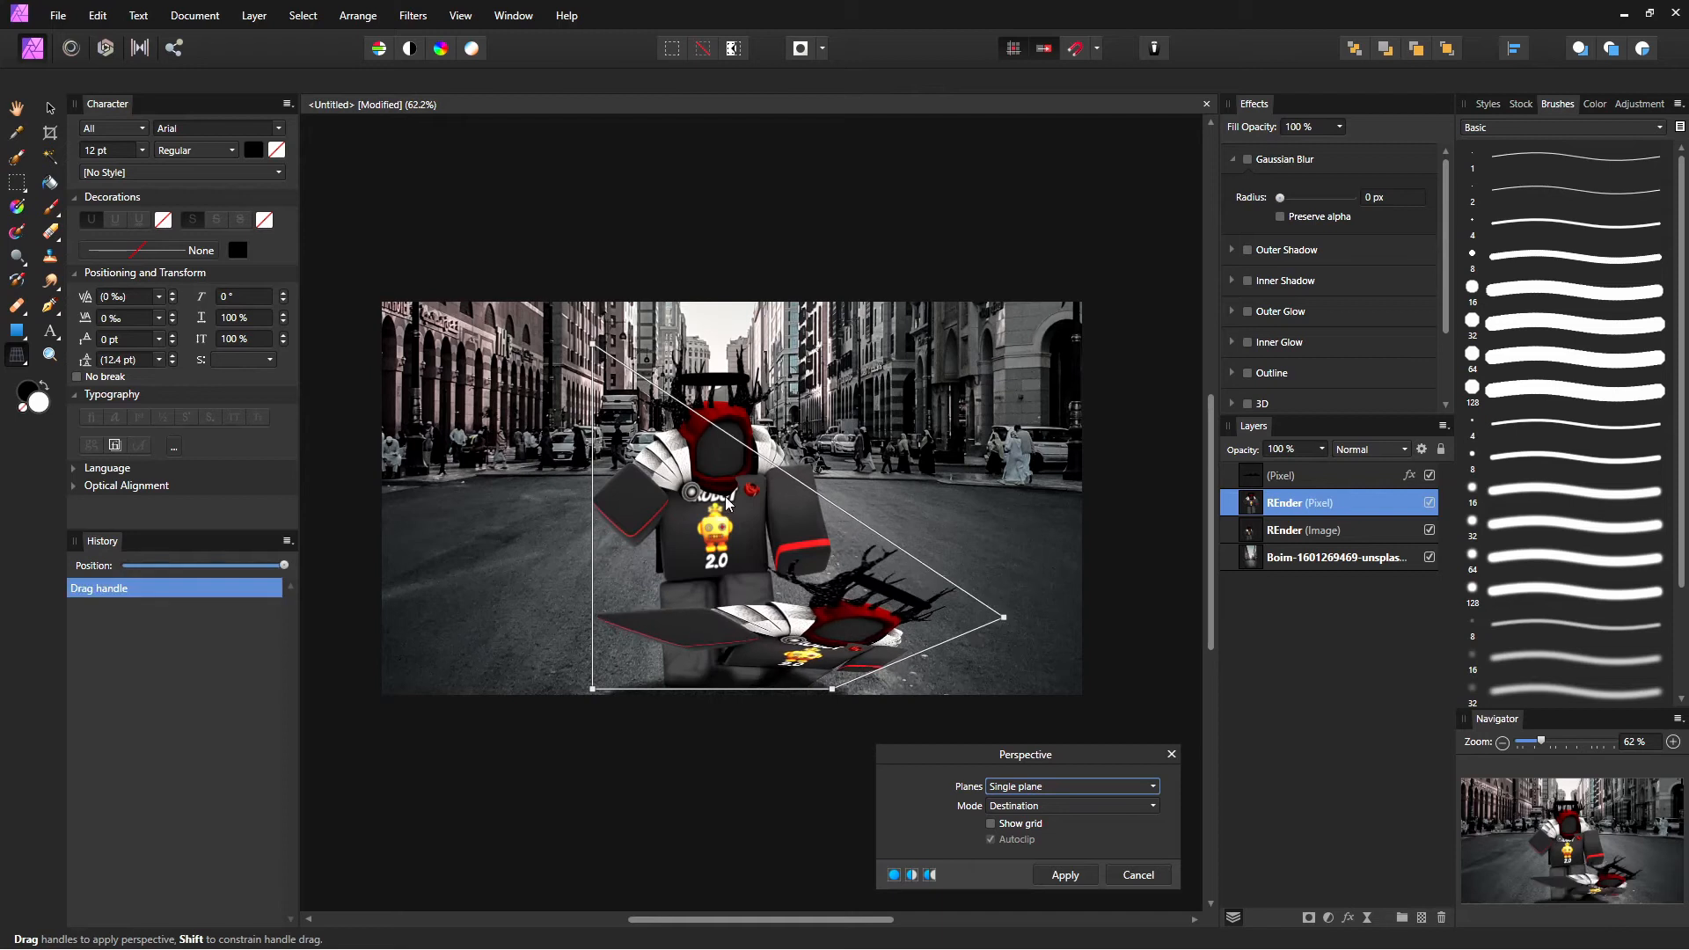
left_click_drag(594, 345, 1033, 585)
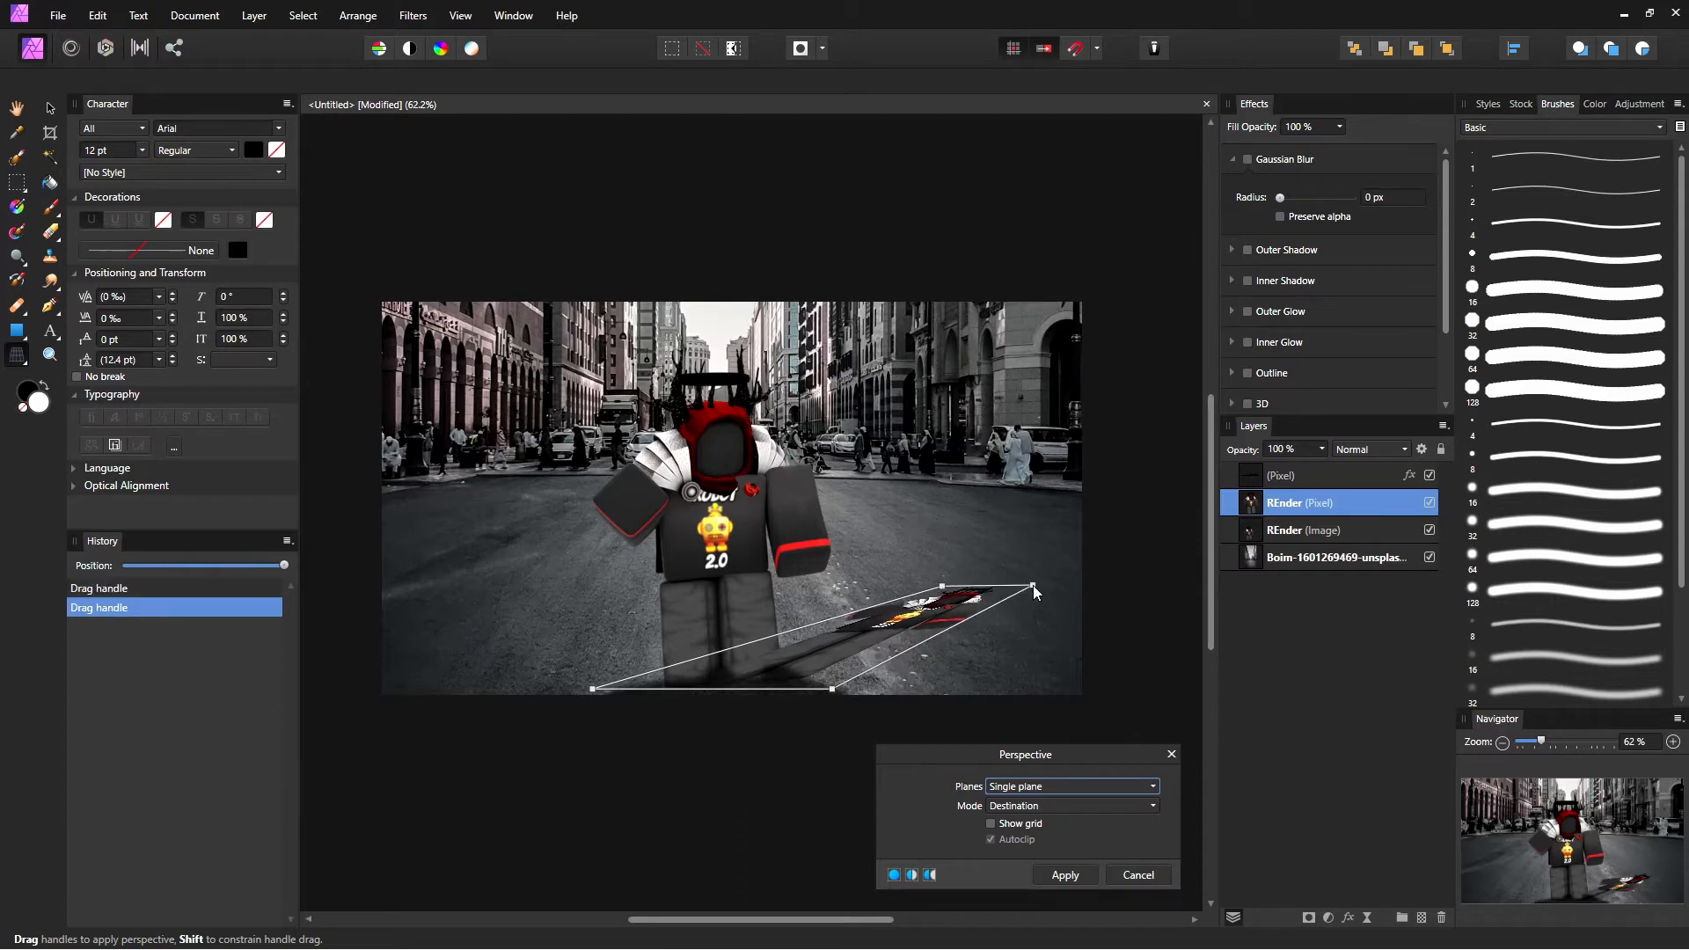
left_click(965, 553)
left_click(1065, 875)
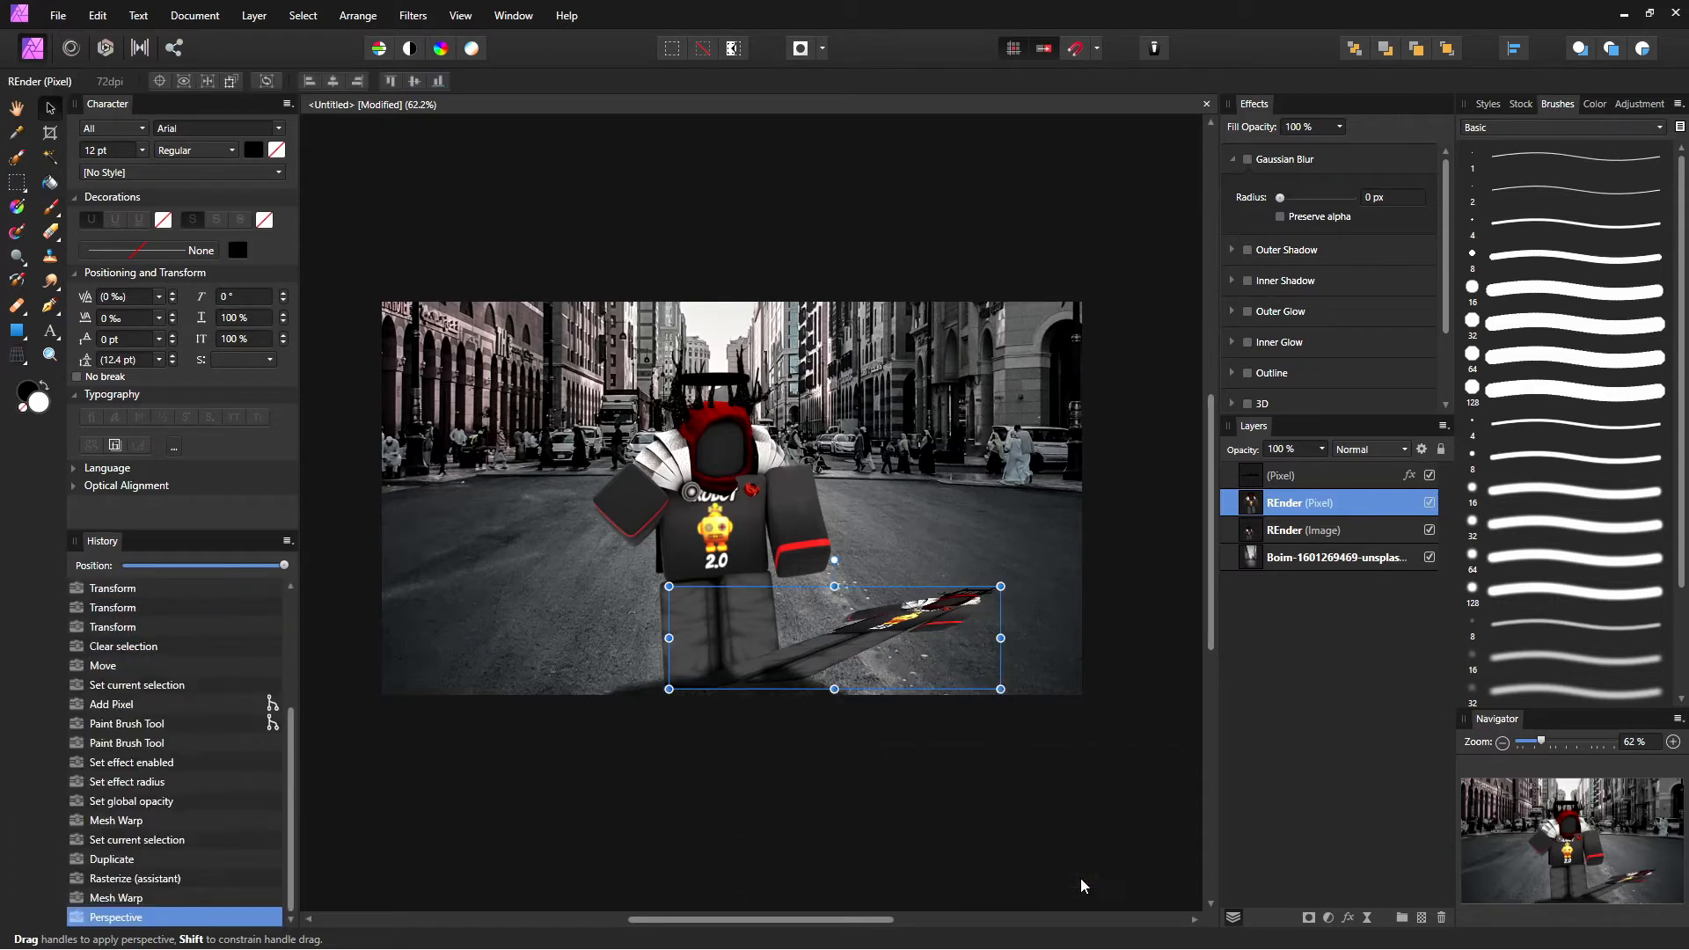
left_click_drag(900, 644, 884, 640)
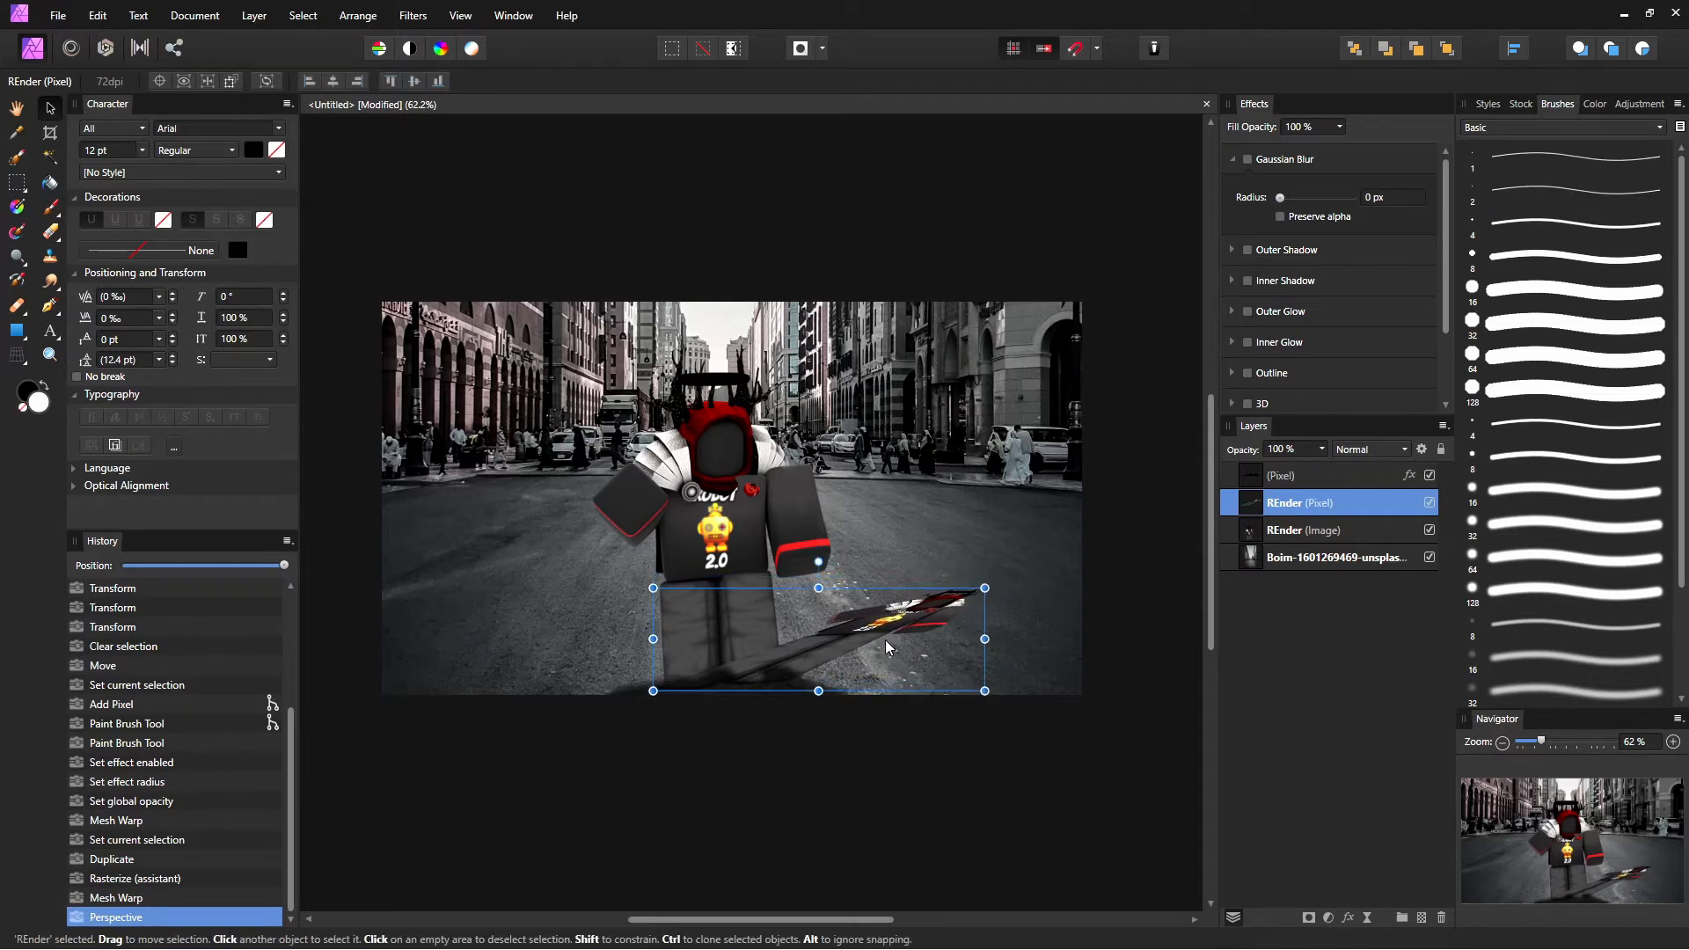
Step: Place the flattened duplicate's layer between the REnder image and the street photo, and add an empty pixel layer directly above it
left_click_drag(1302, 503, 1298, 563)
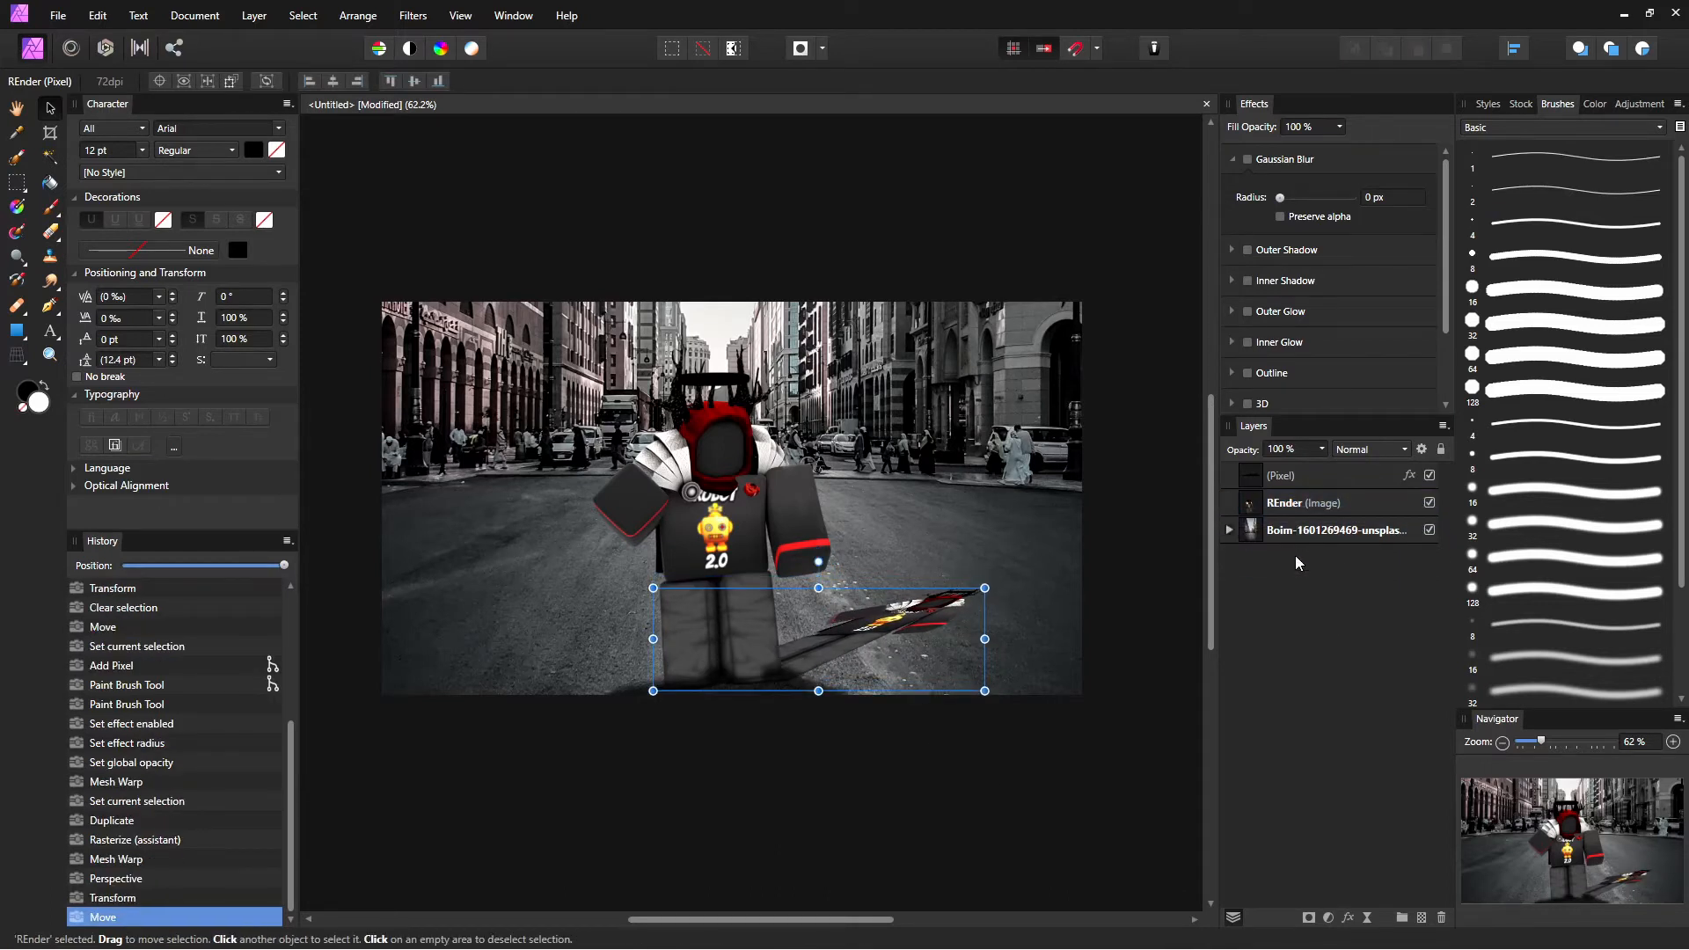
key("ctrl+z")
left_click_drag(1296, 499, 1309, 543)
key("ctrl+z")
key("ctrl+z")
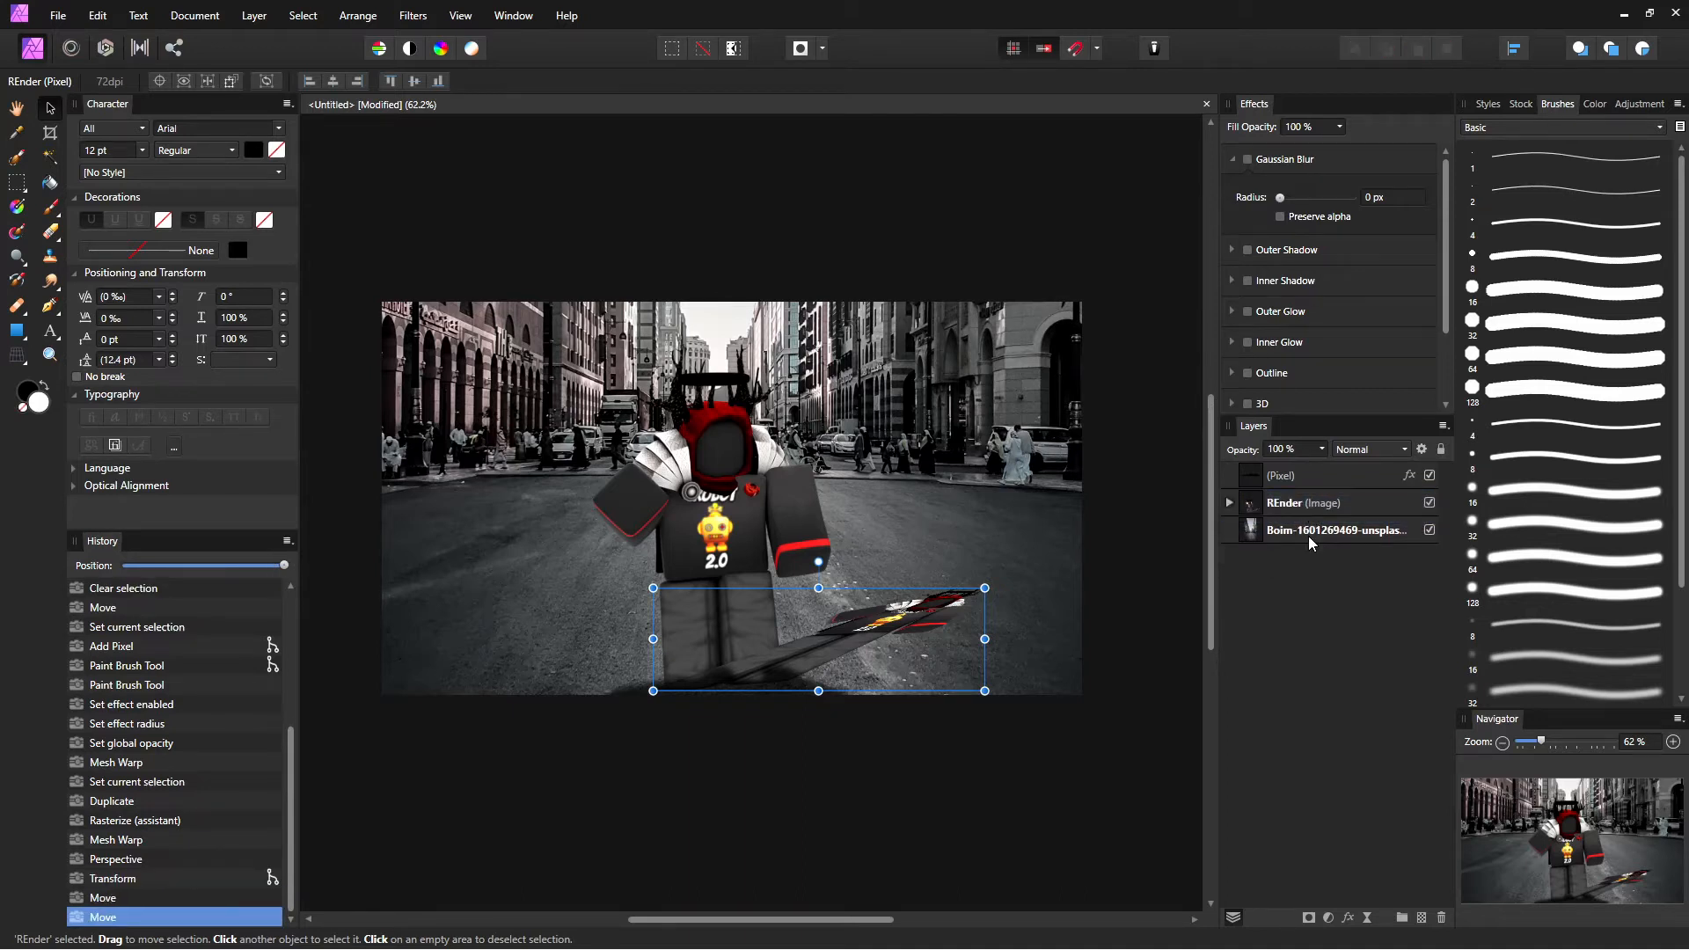
left_click(1229, 503)
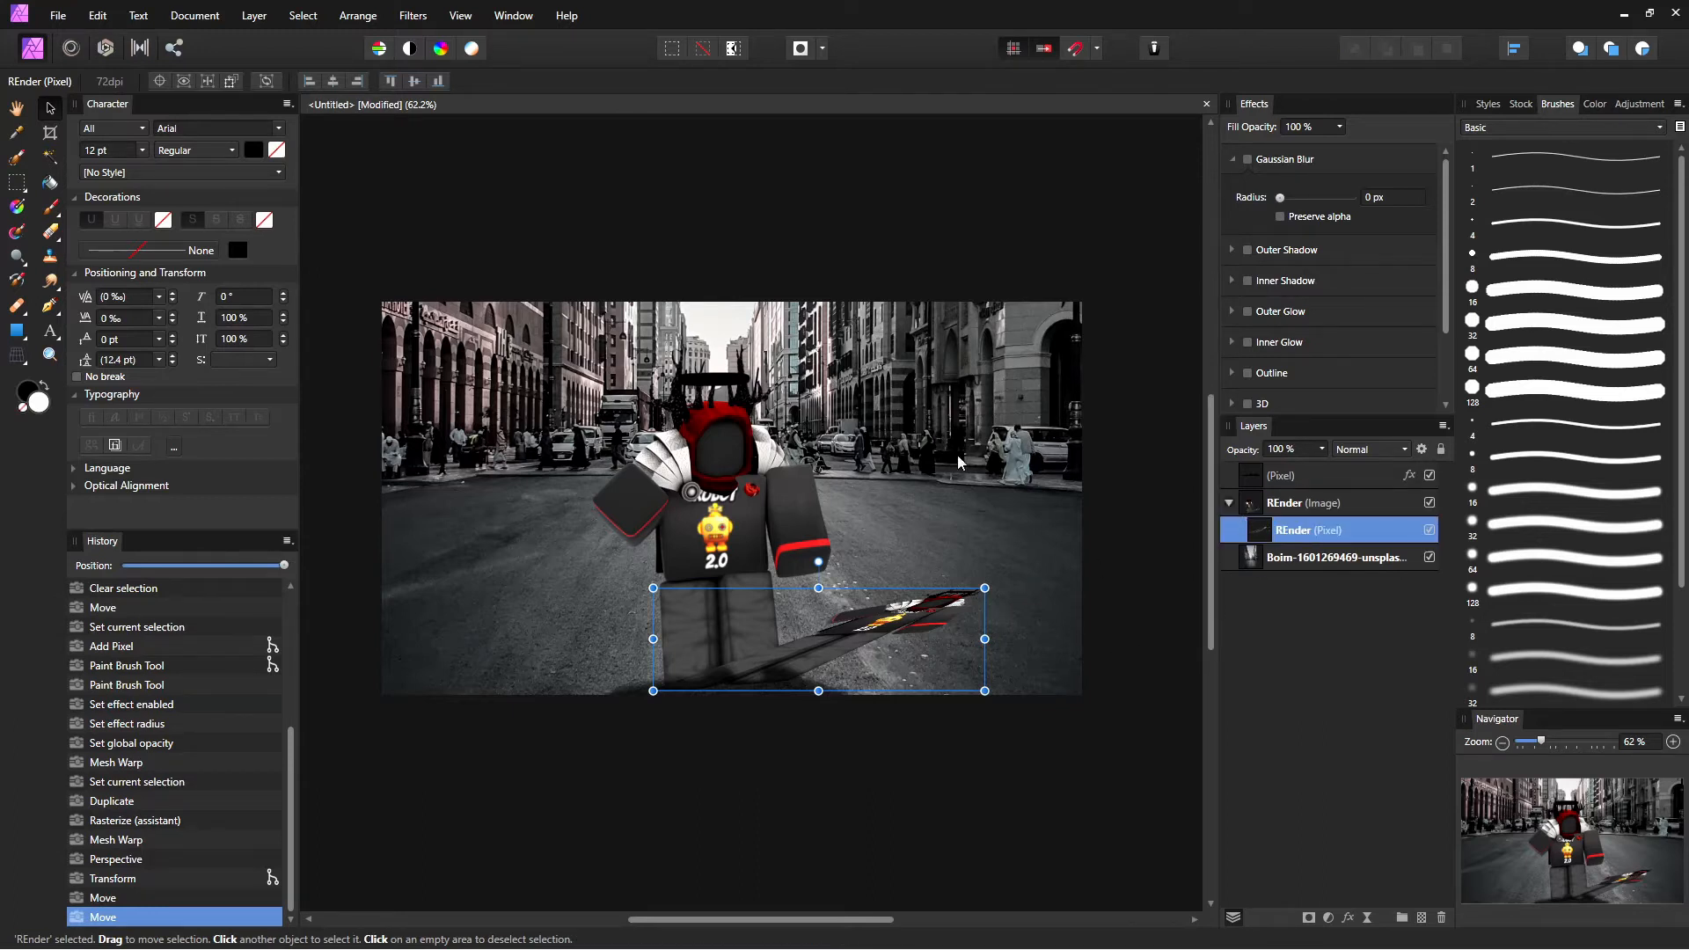
mouse_move(1289, 534)
left_mouse_down()
mouse_move(1288, 567)
mouse_move(1289, 532)
left_mouse_up()
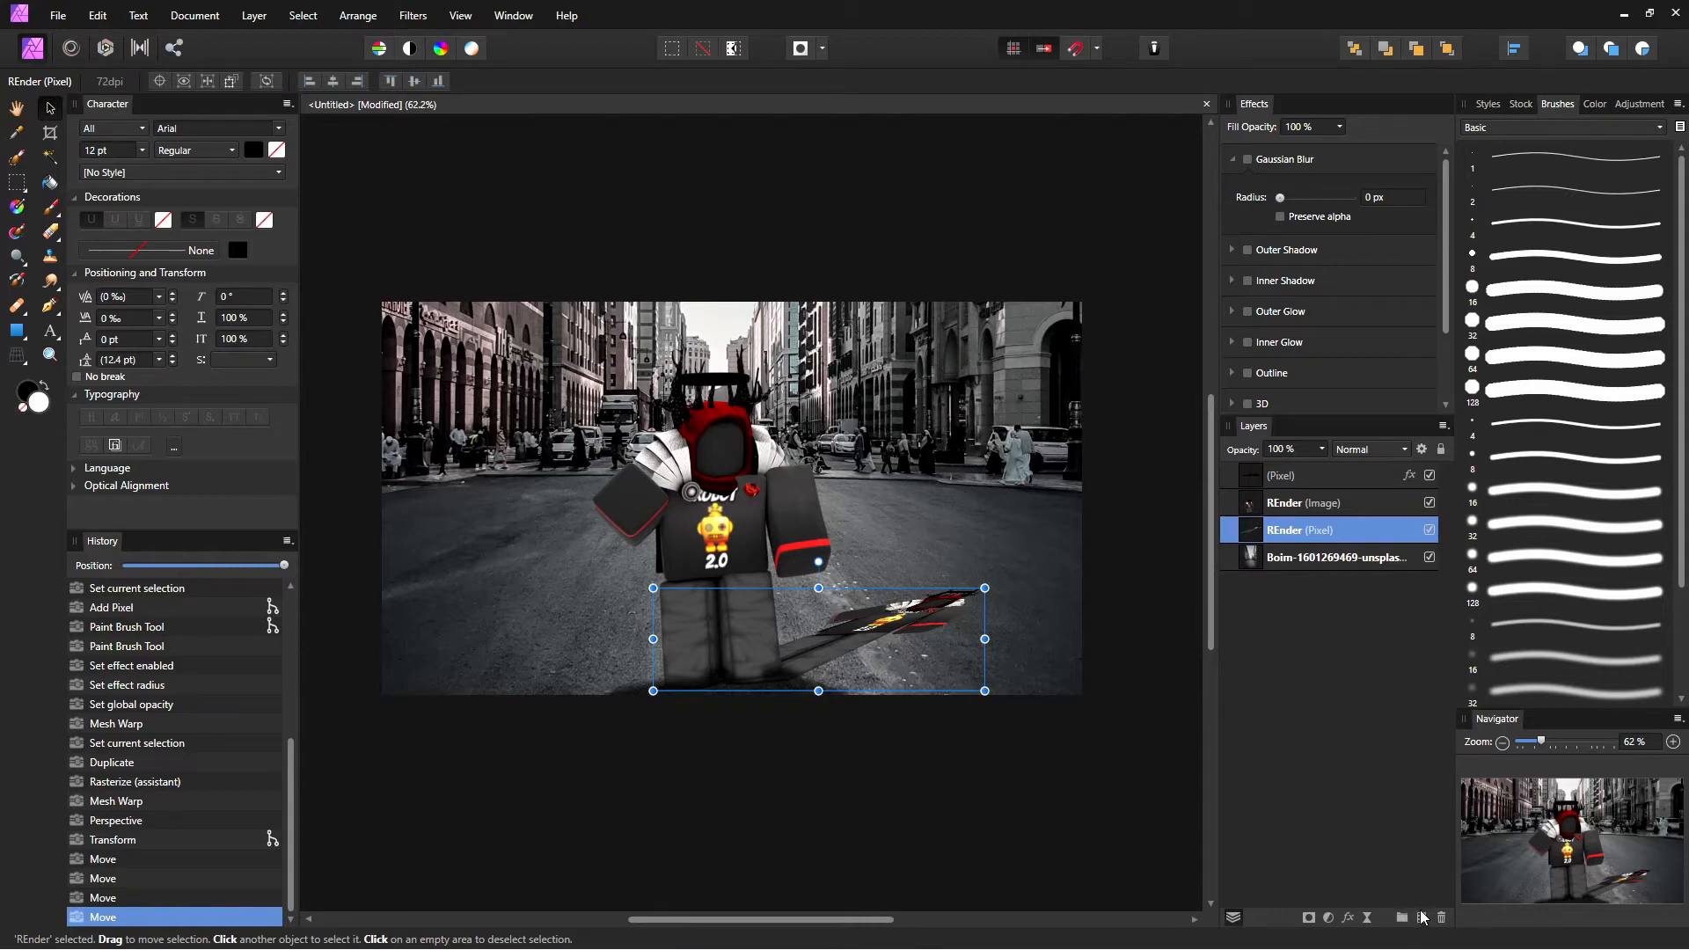
left_click(1421, 918)
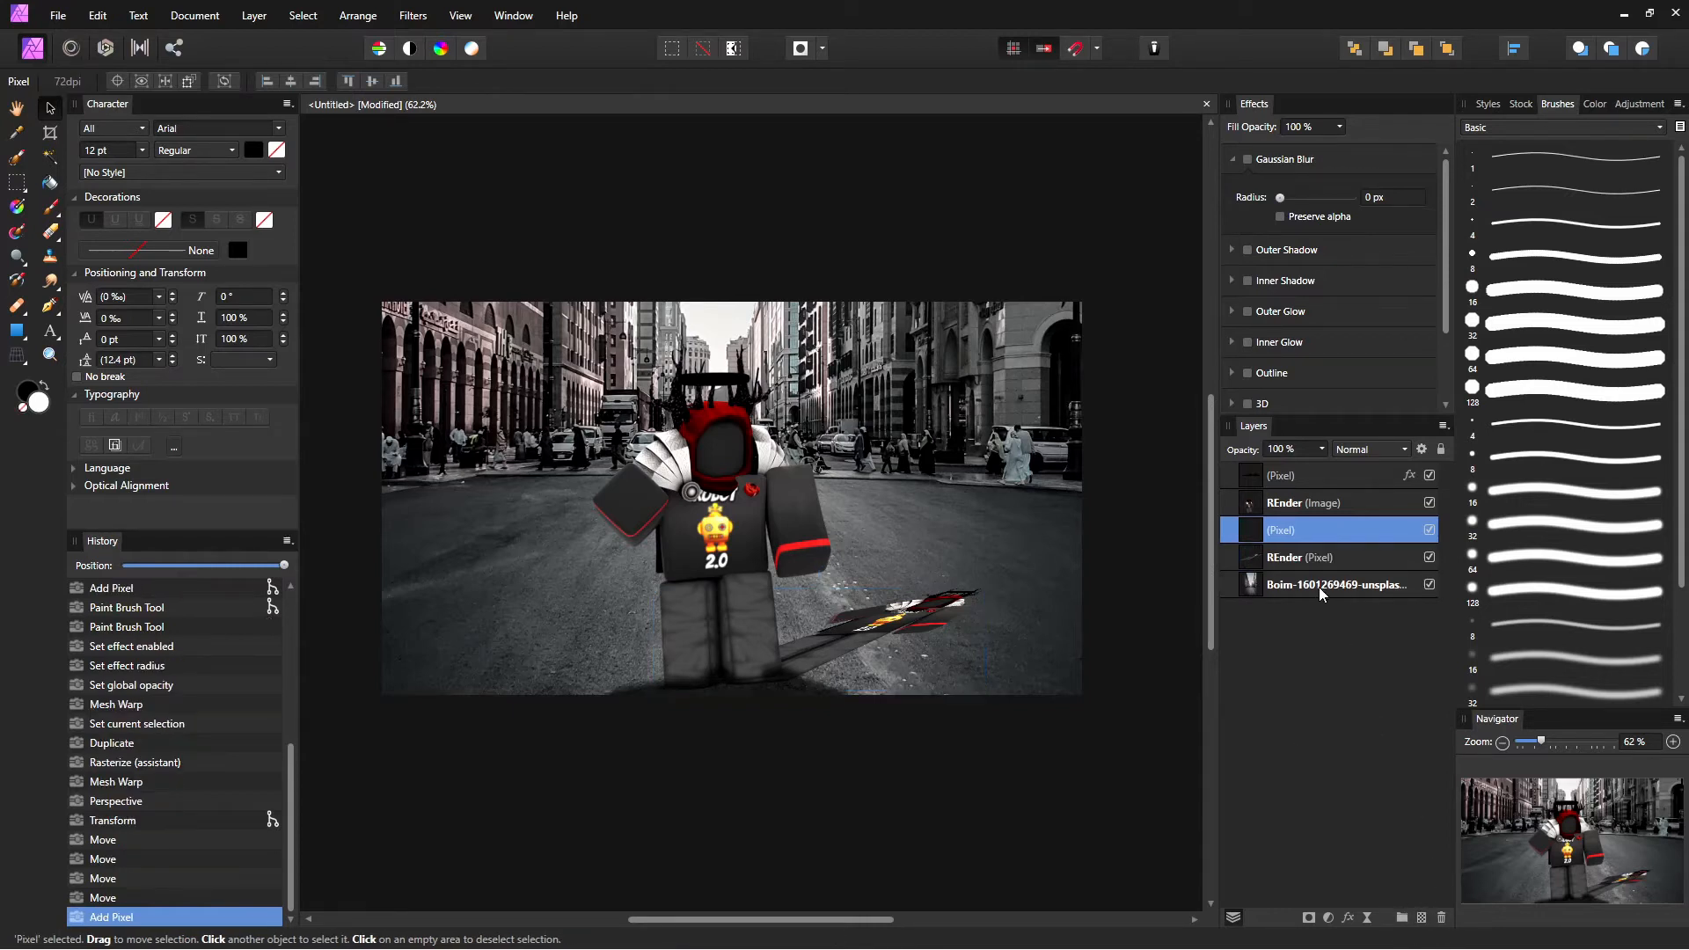
Step: Clip the empty pixel layer inside the flattened REnder duplicate and paint it black over the whole cast shadow with the 32 px brush
left_click_drag(1326, 543, 1340, 565)
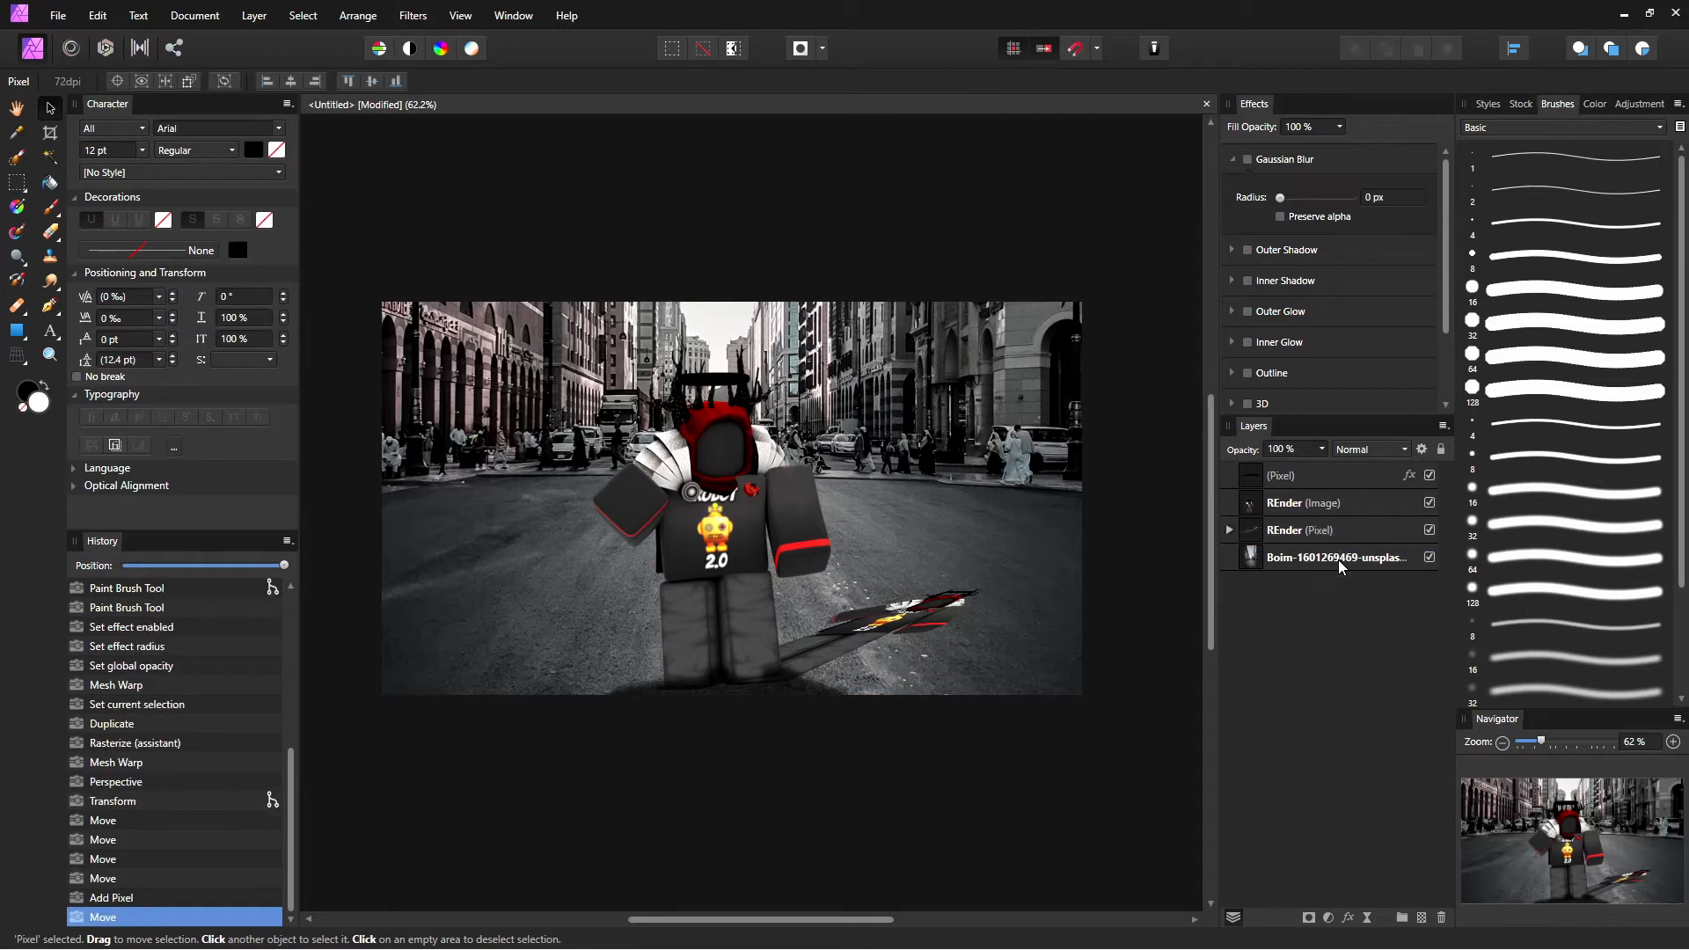
key("b")
mouse_move(831, 635)
left_mouse_down()
mouse_move(874, 608)
mouse_move(947, 624)
mouse_move(759, 603)
mouse_move(849, 632)
mouse_move(757, 624)
mouse_move(722, 676)
mouse_move(860, 654)
mouse_move(741, 667)
mouse_move(937, 595)
left_mouse_up()
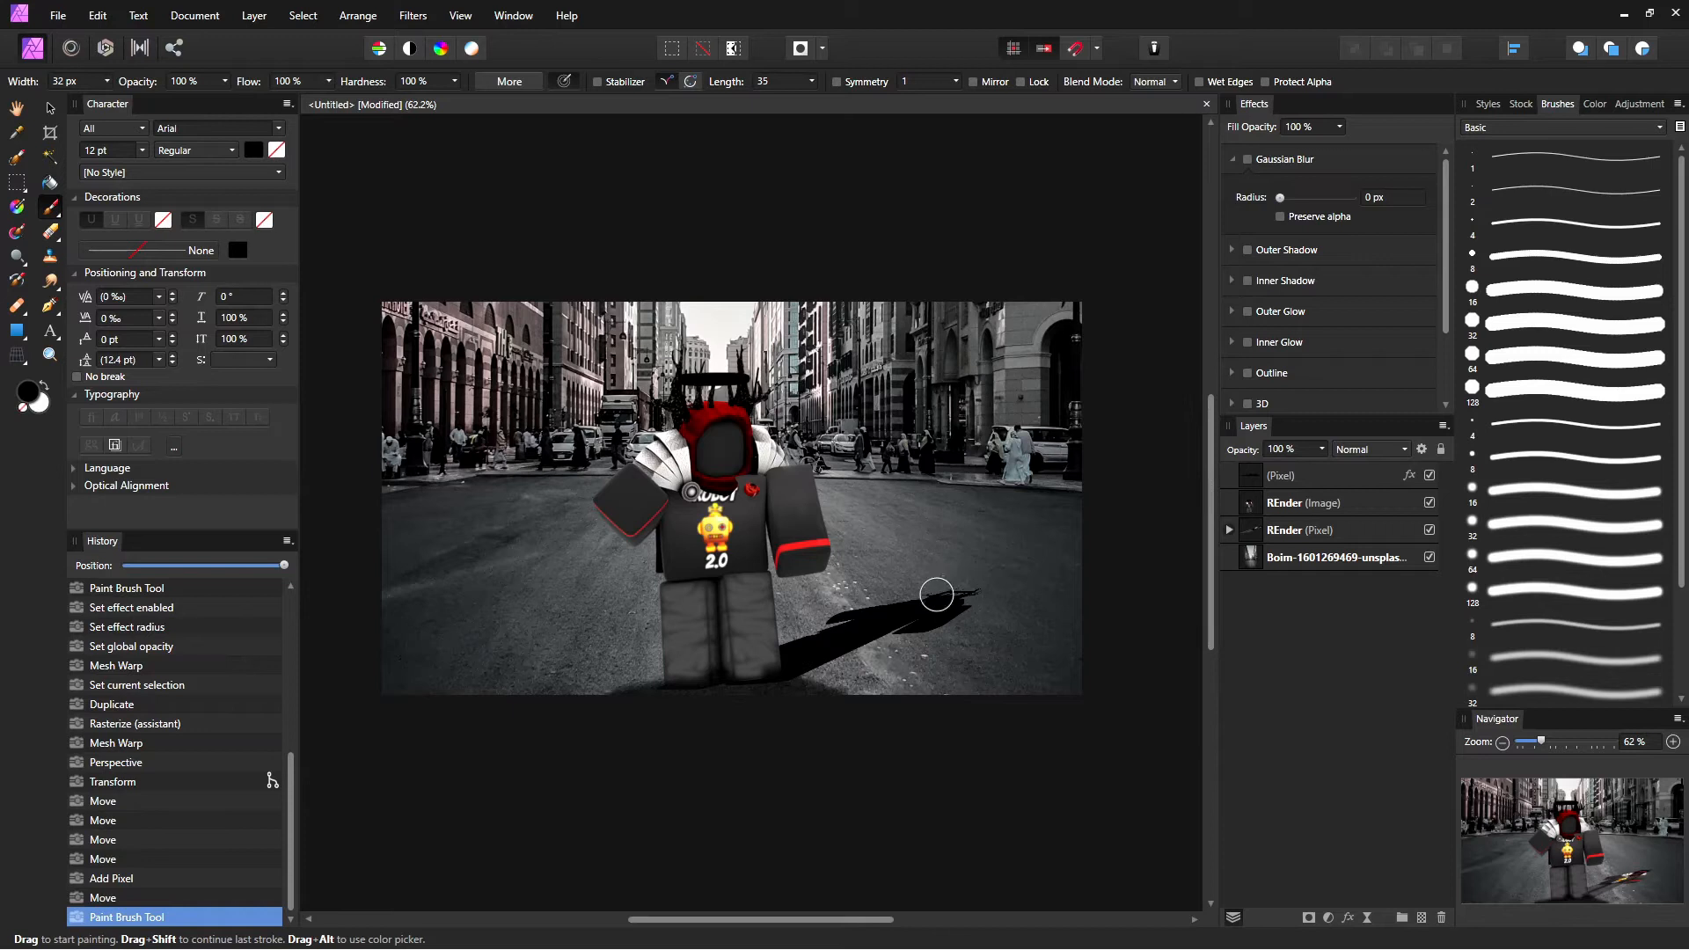
Step: Set the opacity of the flattened REnder layer to 65 %
left_click(1284, 529)
left_click(1321, 450)
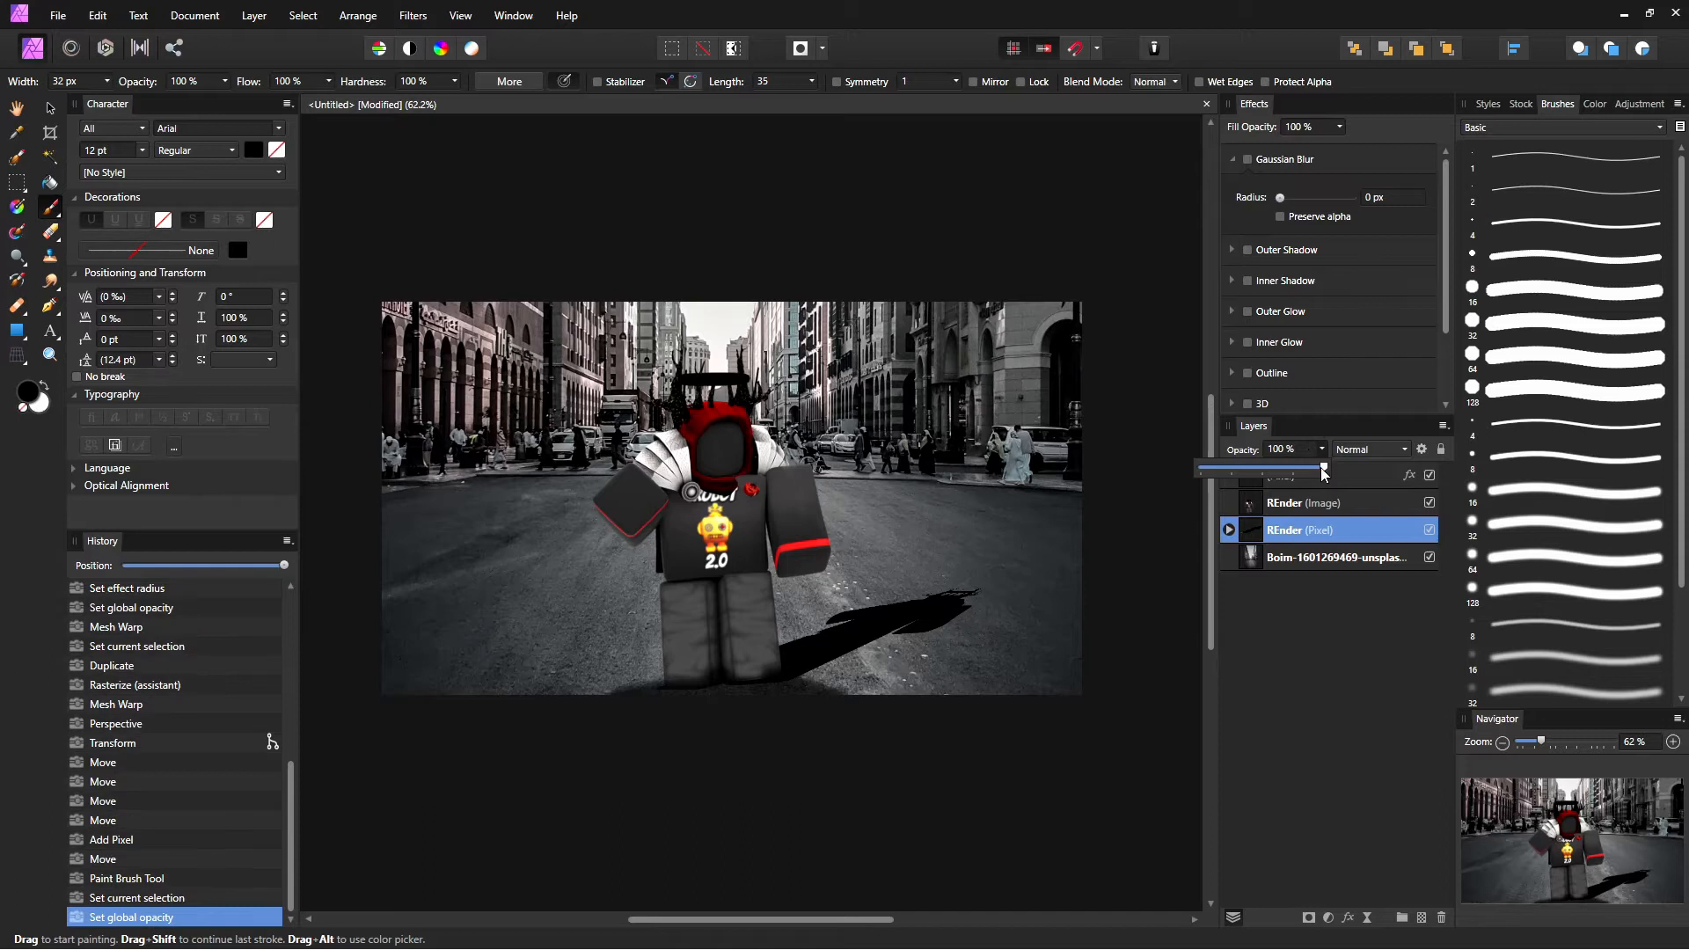
left_click_drag(1323, 473, 1283, 480)
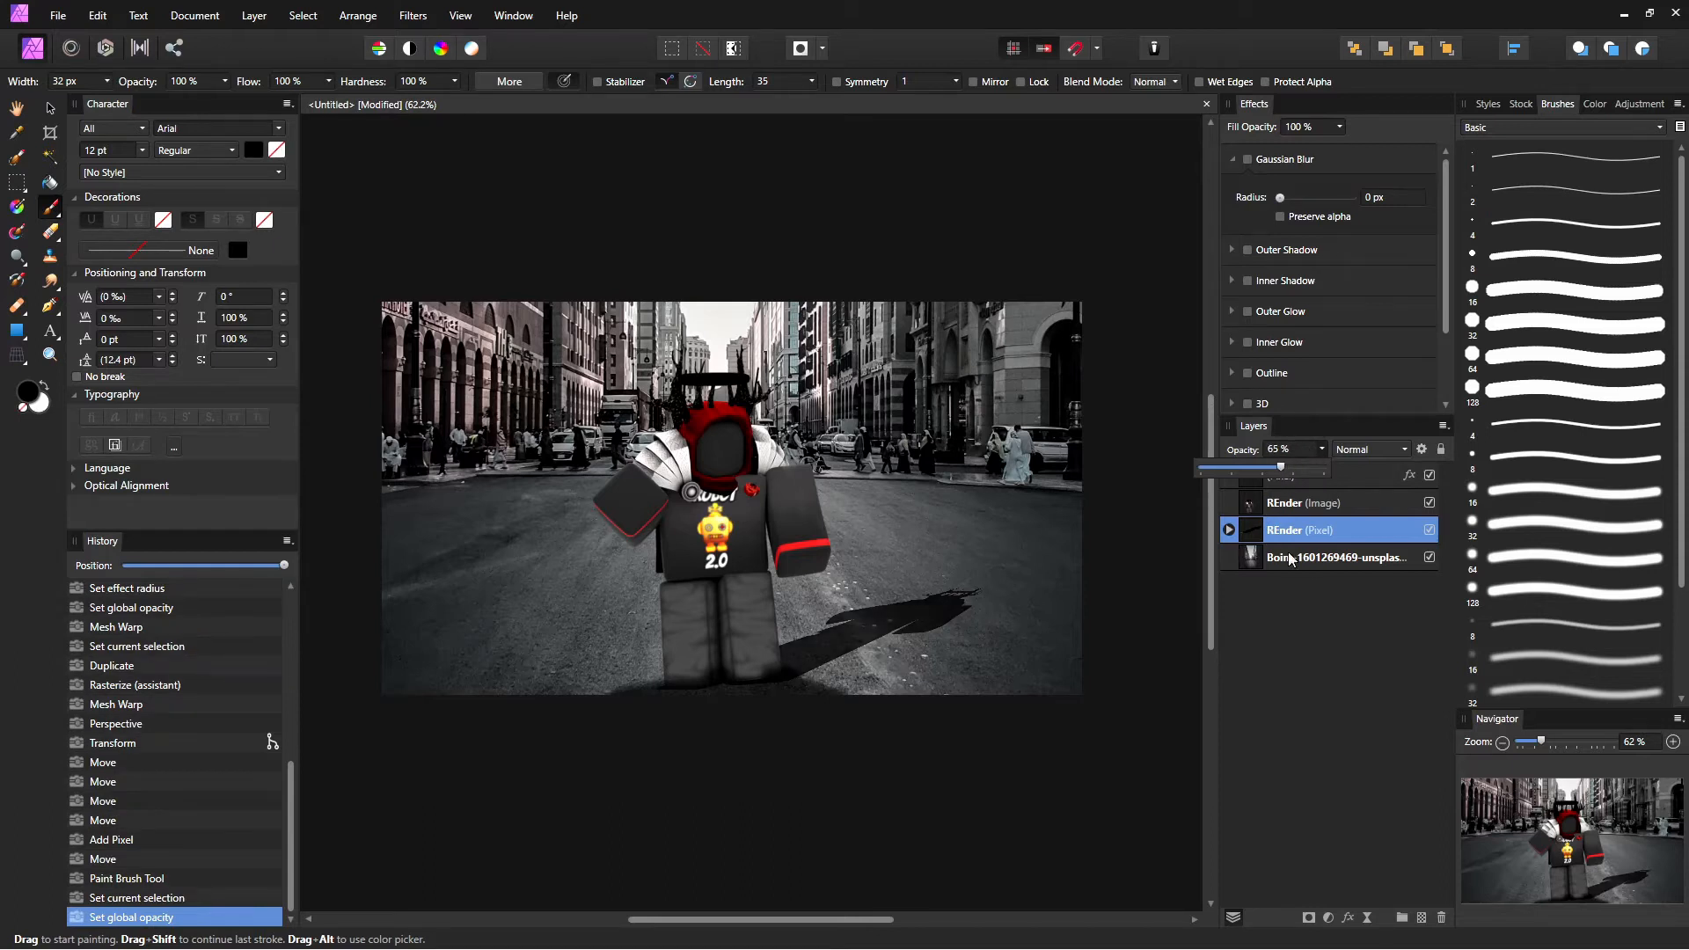
Step: Apply a Lighting filter to the black layer clipped in the cast shadow, aiming its spot light down at the shadow with 19 % distance and 123.4° azimuth
left_click(1229, 531)
left_click(1229, 531)
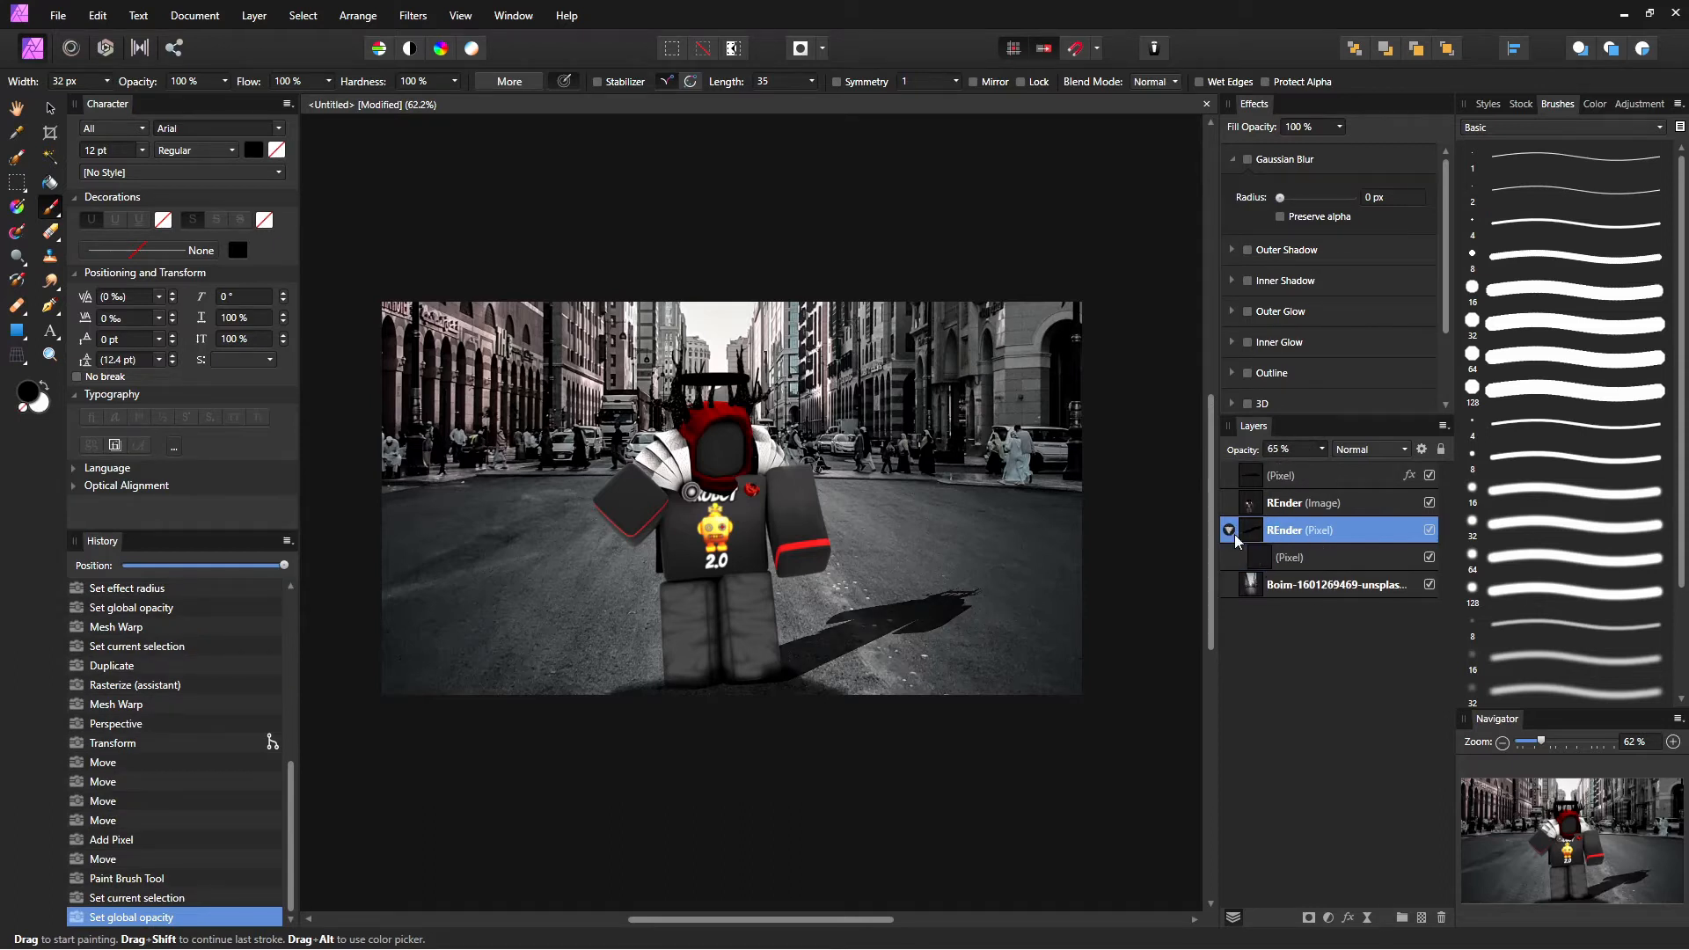
left_click(1270, 560)
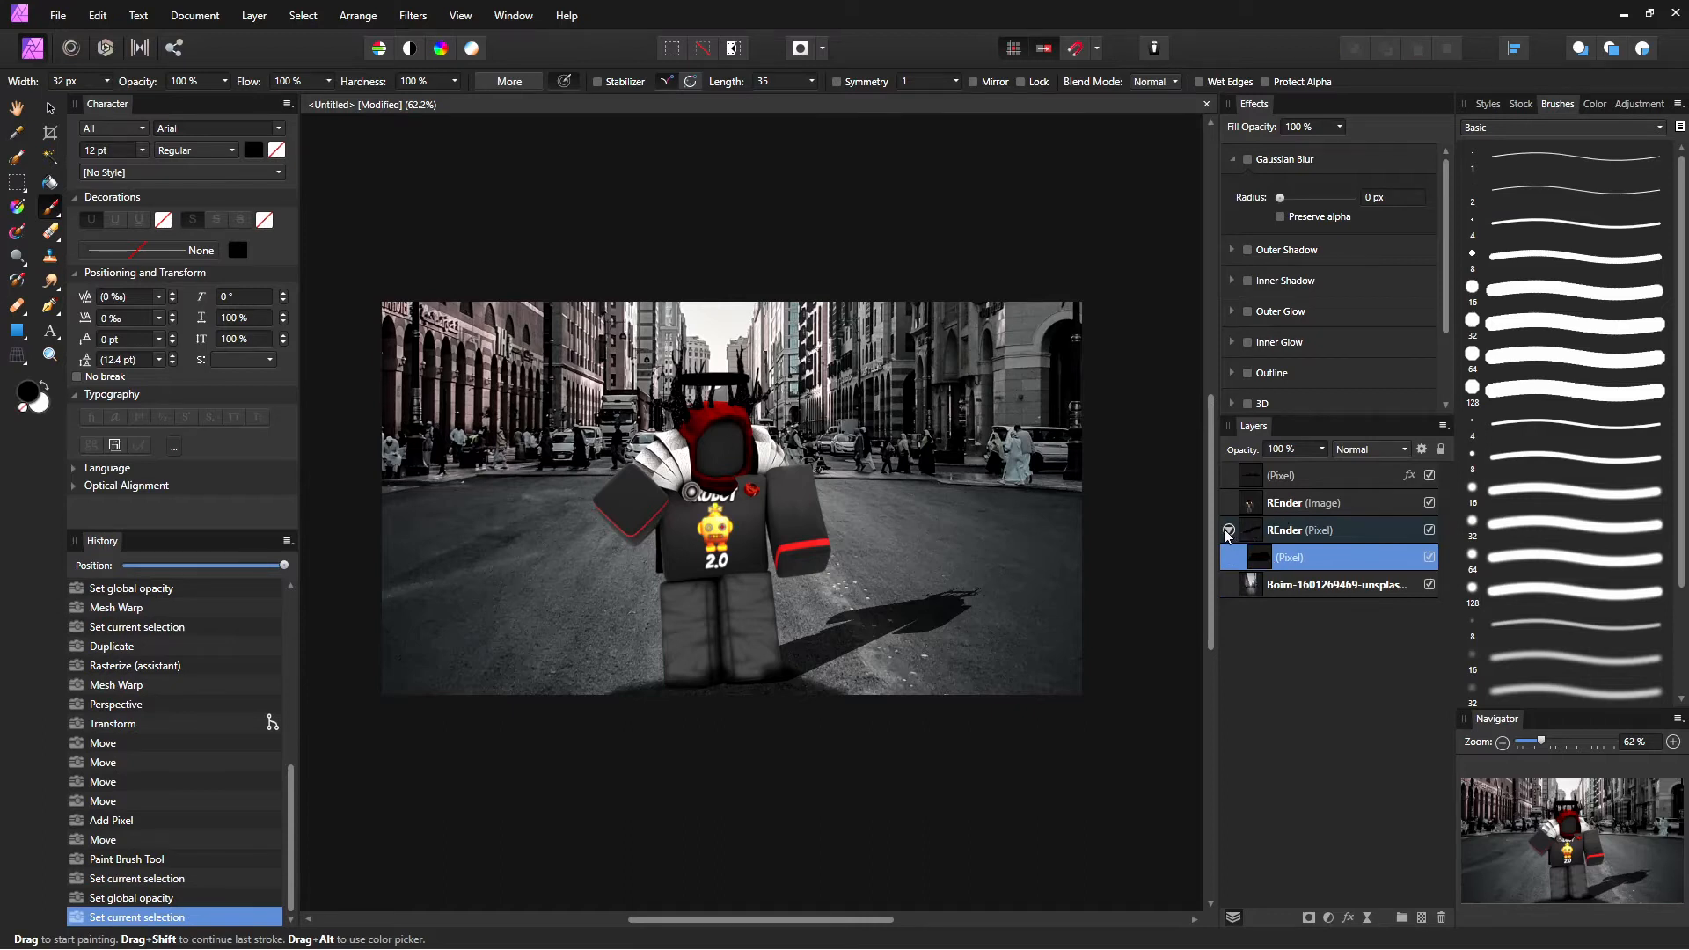
left_click(1228, 529)
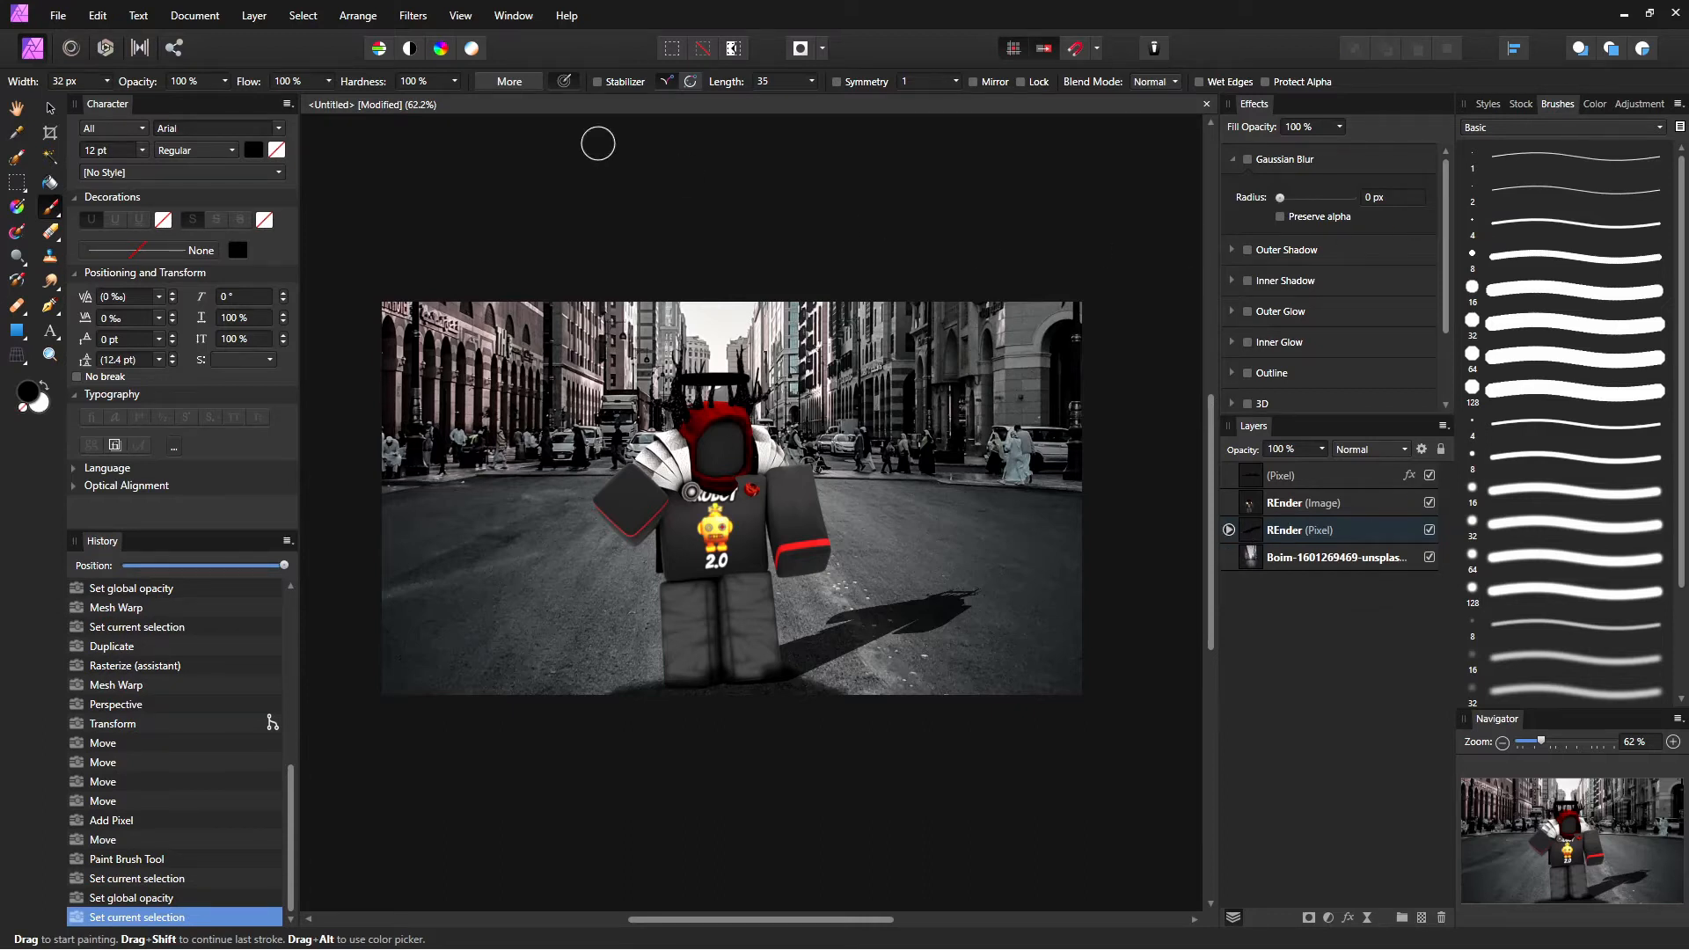
left_click(413, 15)
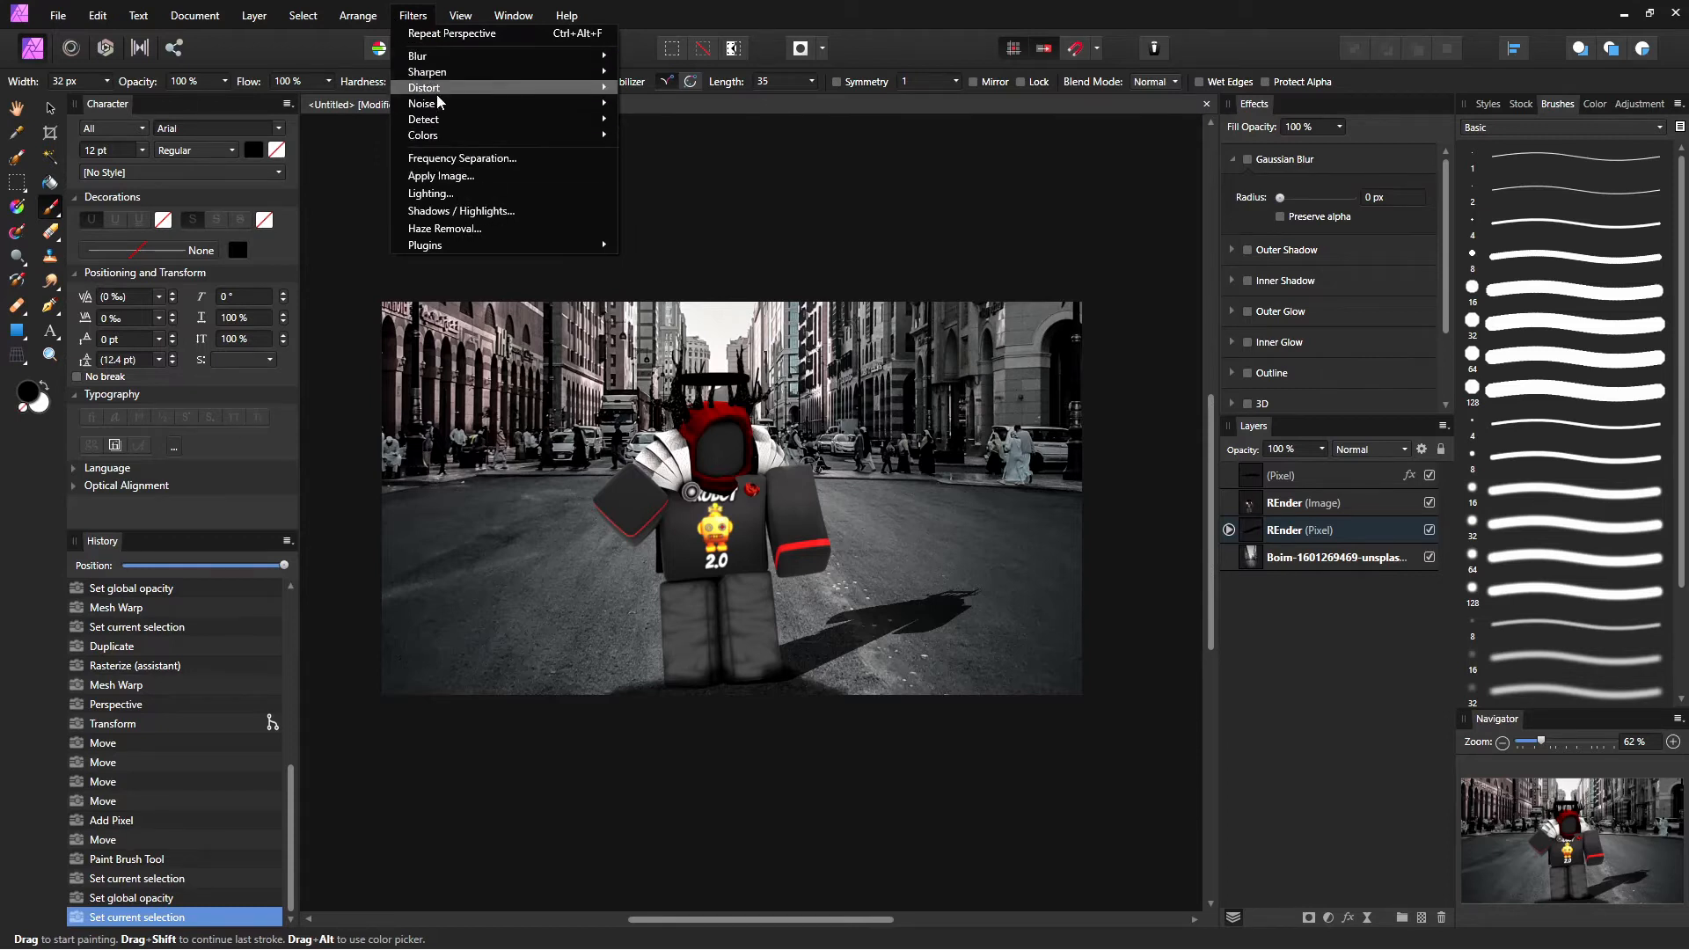
left_click(422, 194)
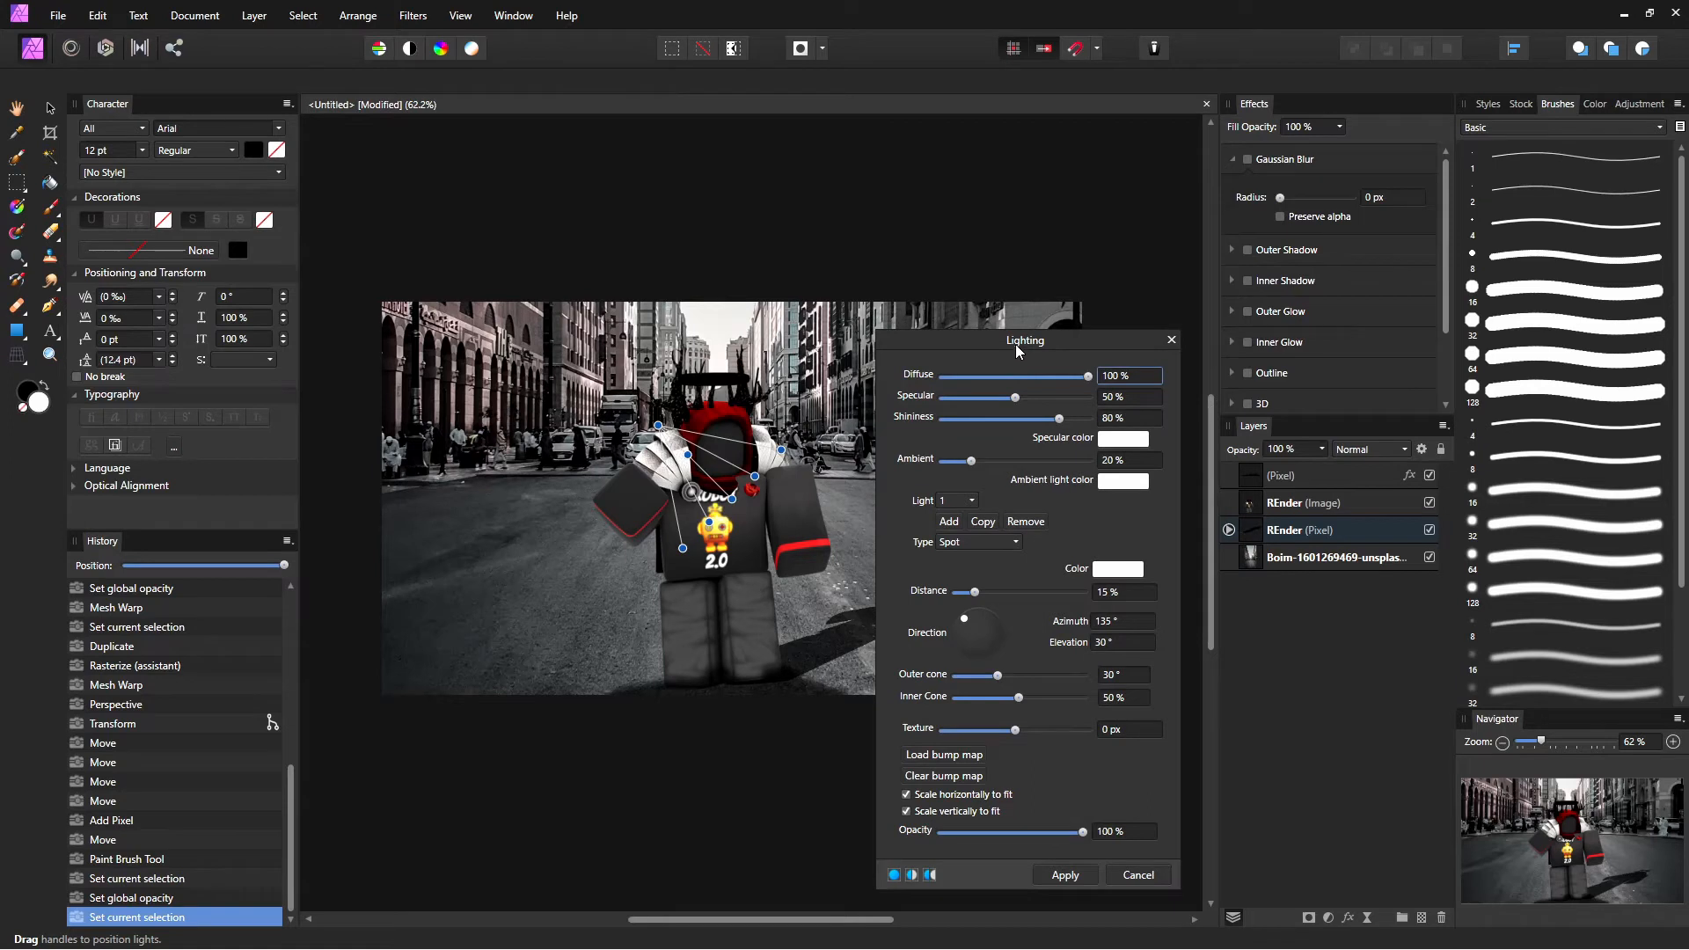
left_click_drag(1015, 345, 1332, 406)
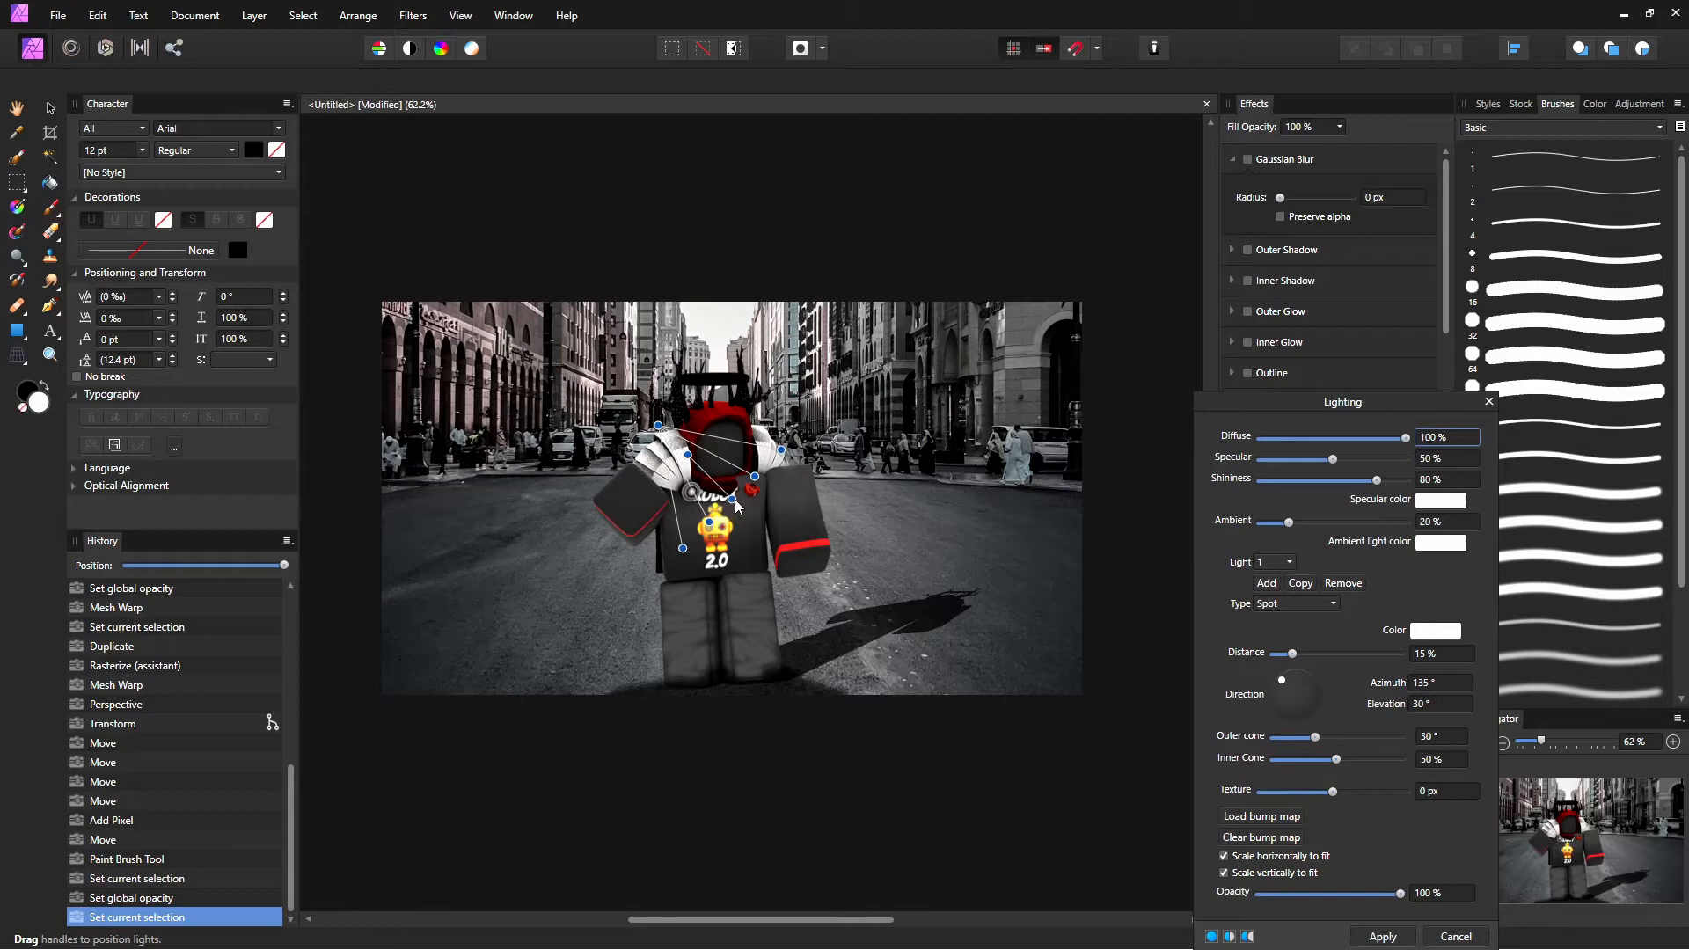
left_click_drag(735, 505, 850, 616)
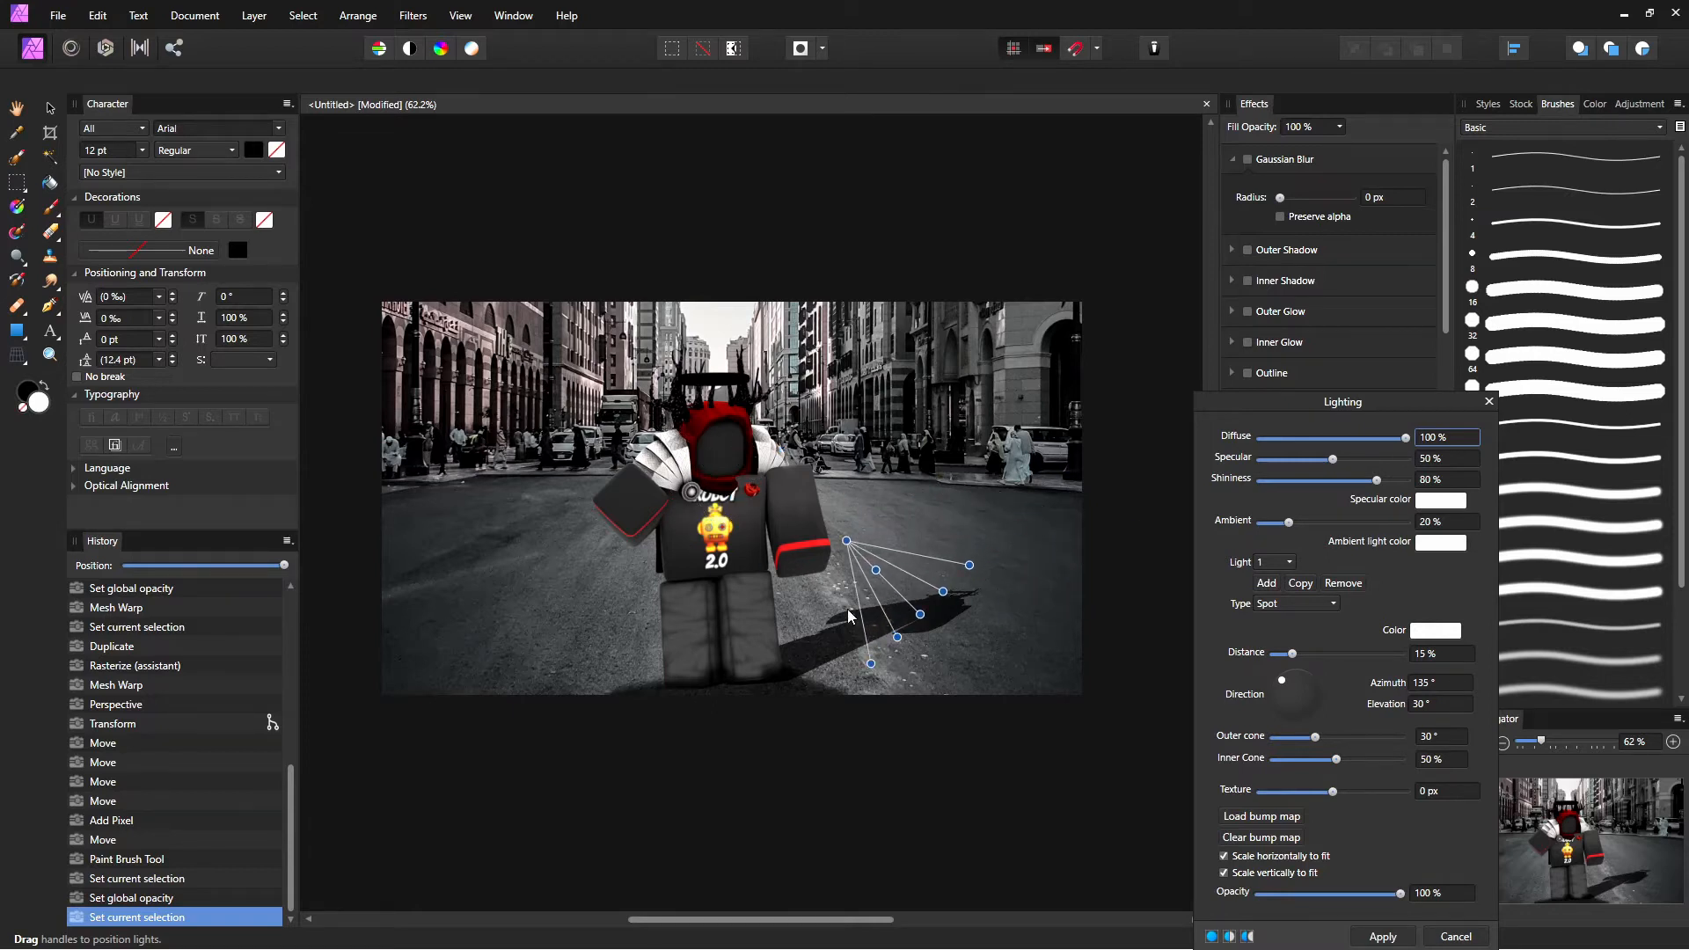
left_click_drag(1279, 407, 1447, 423)
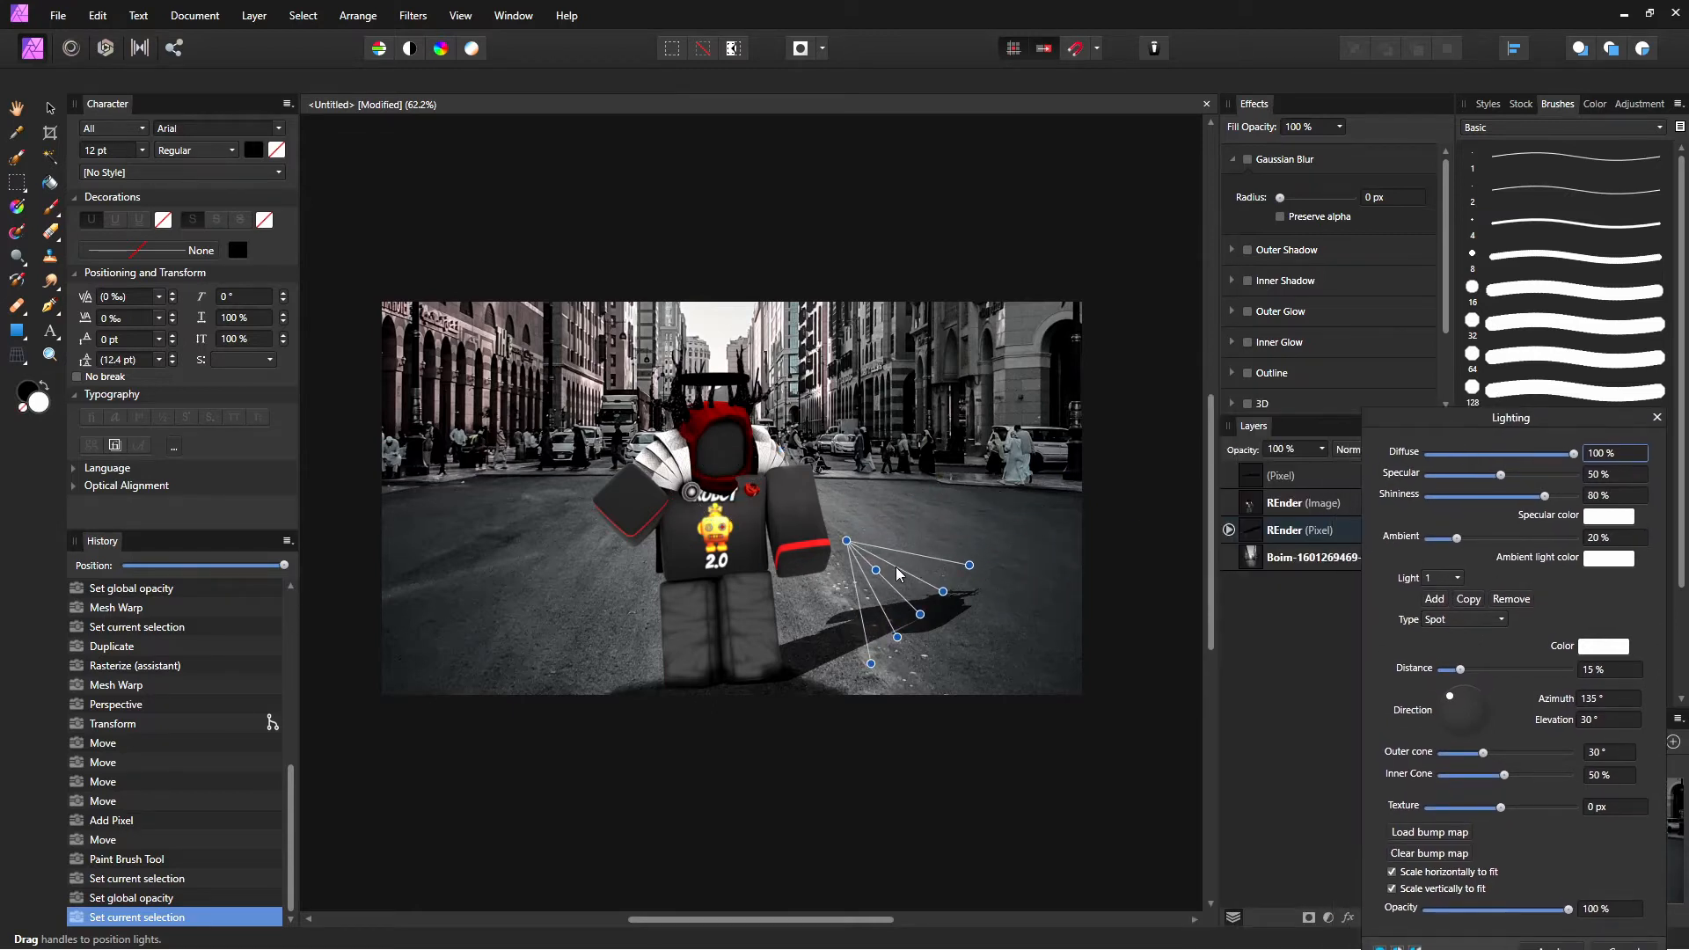
left_click_drag(897, 574, 847, 504)
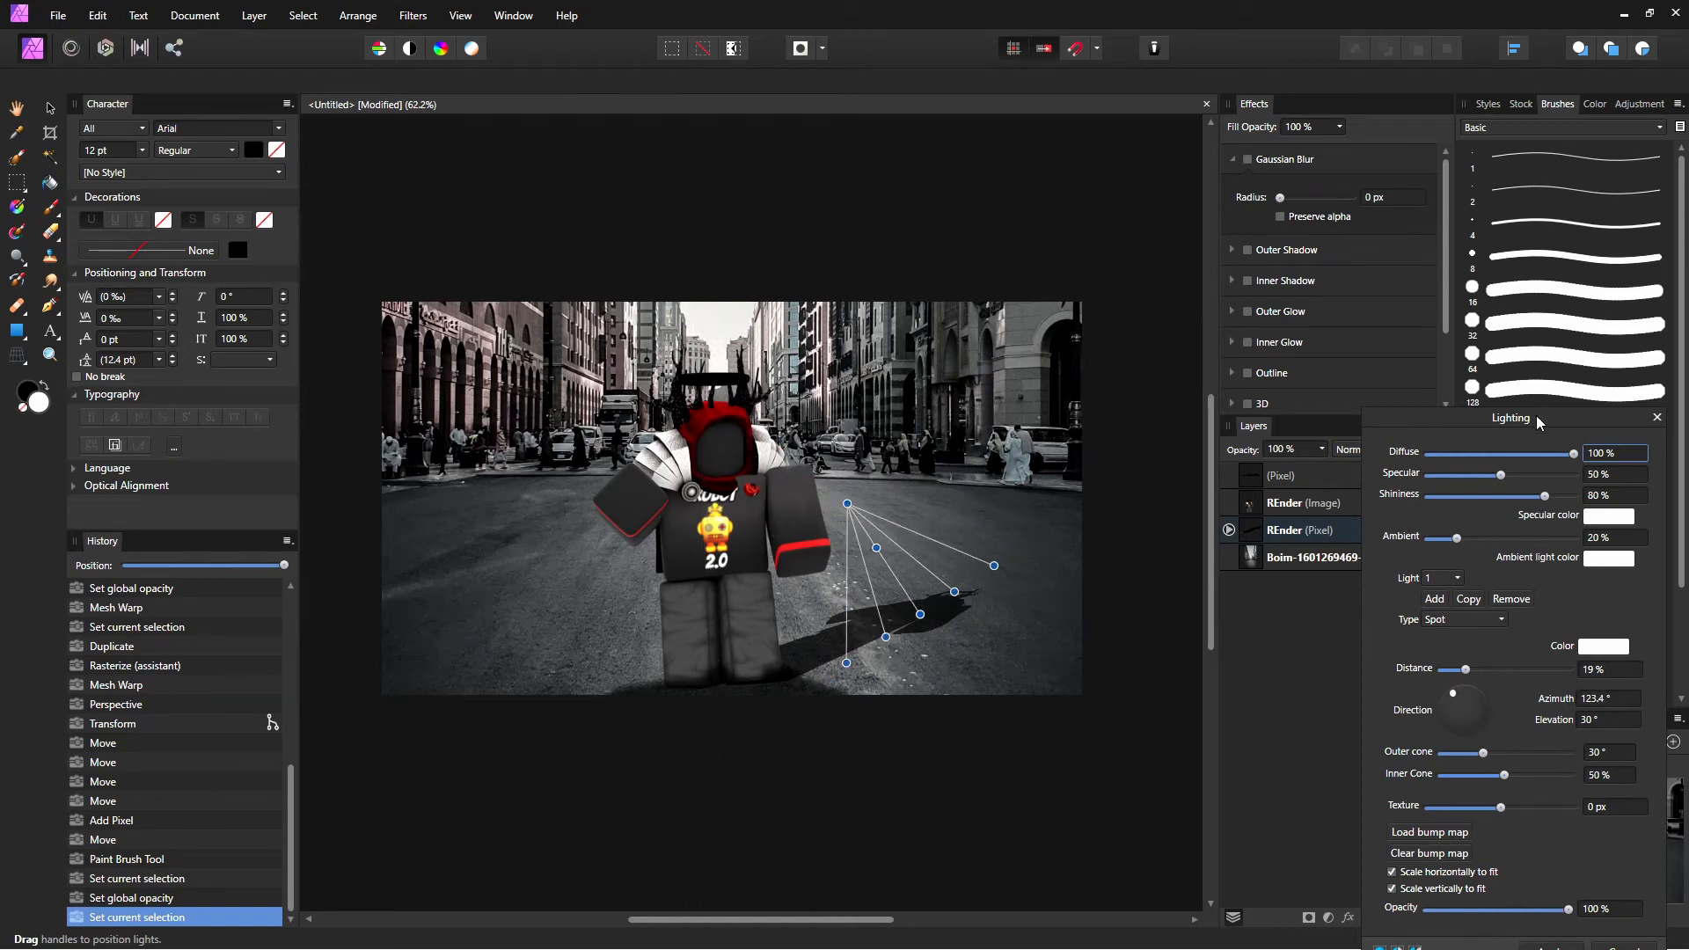
left_click_drag(1507, 426, 1409, 272)
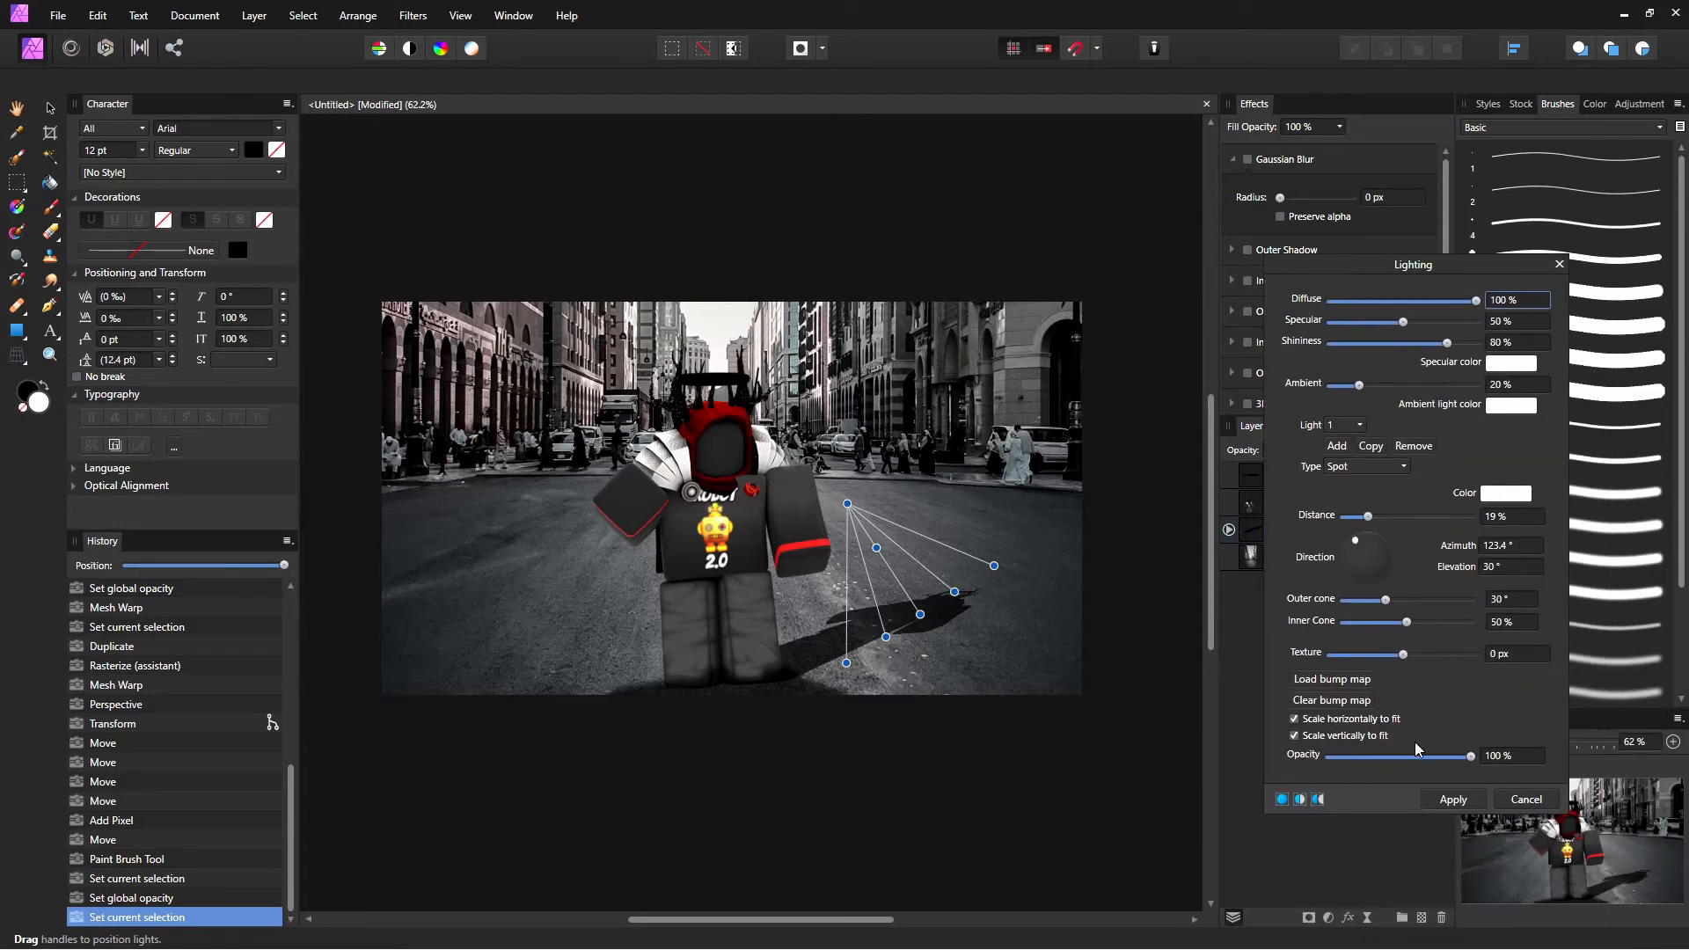
left_click(1451, 799)
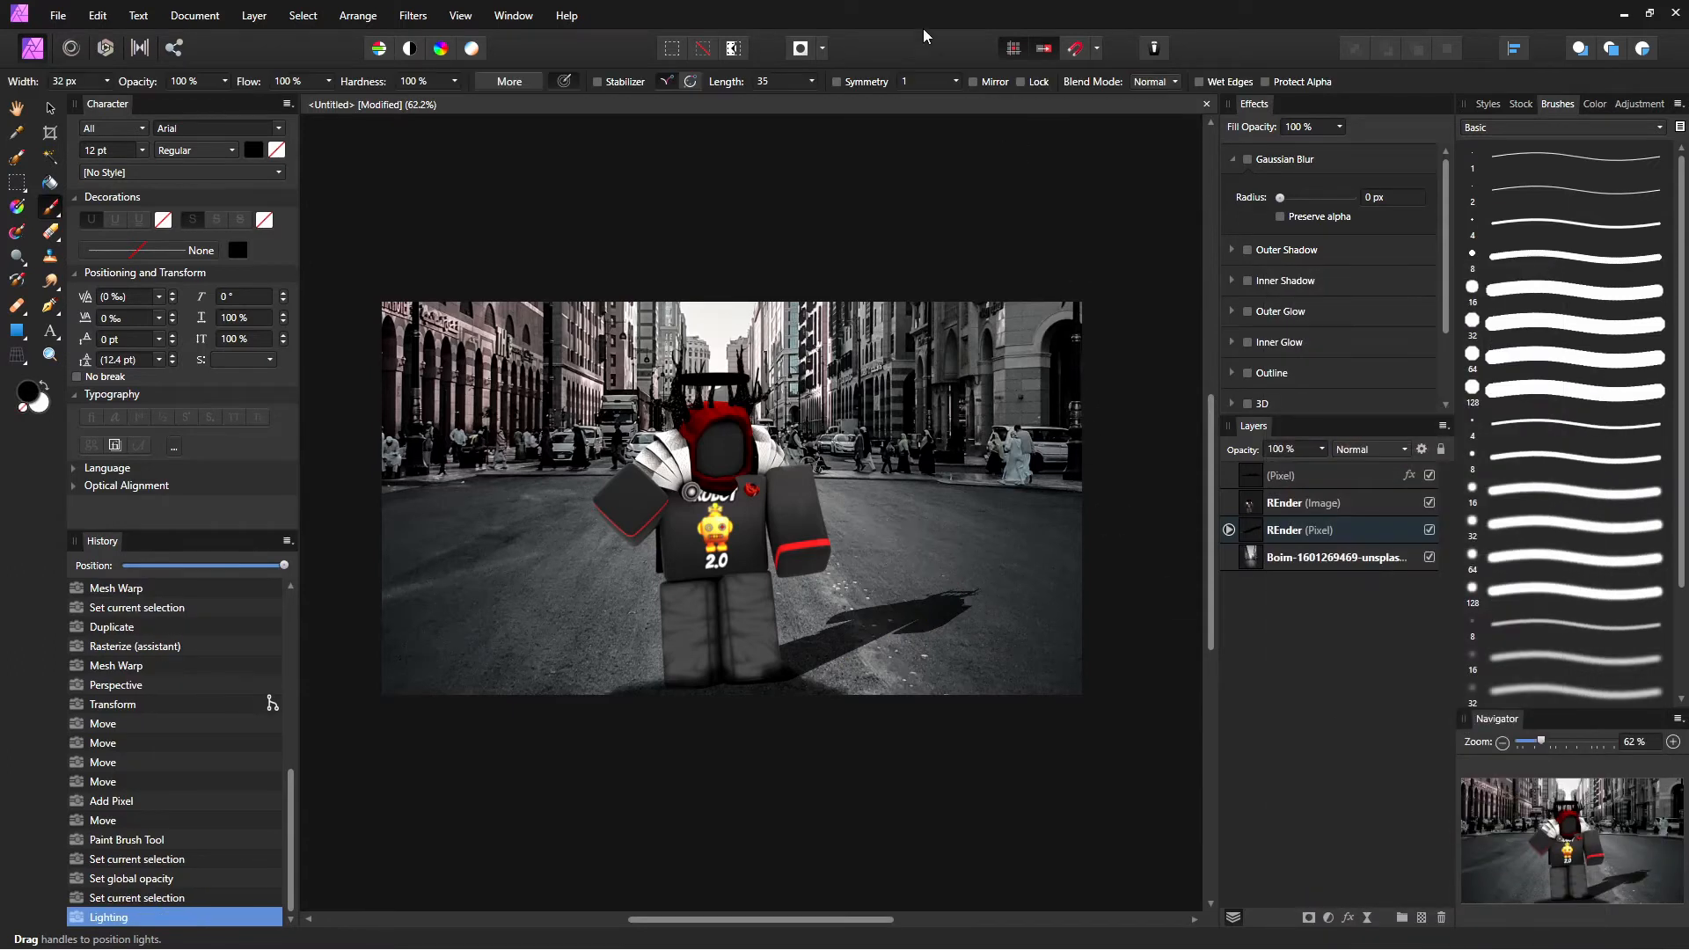
left_click(412, 15)
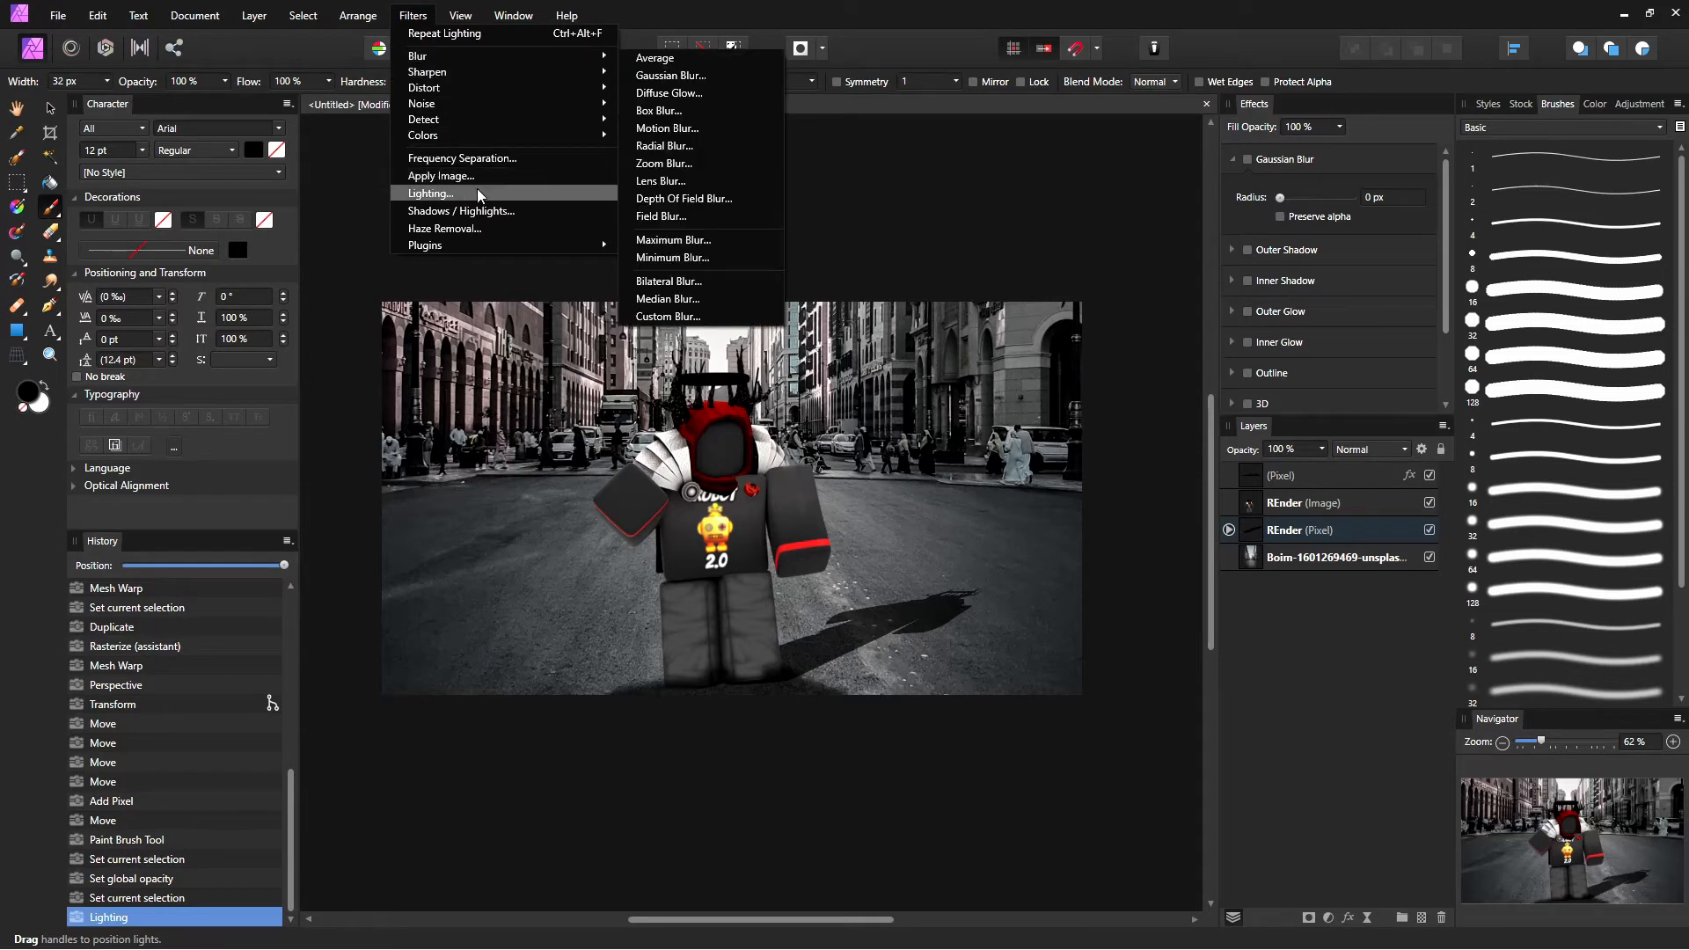
mouse_move(444, 133)
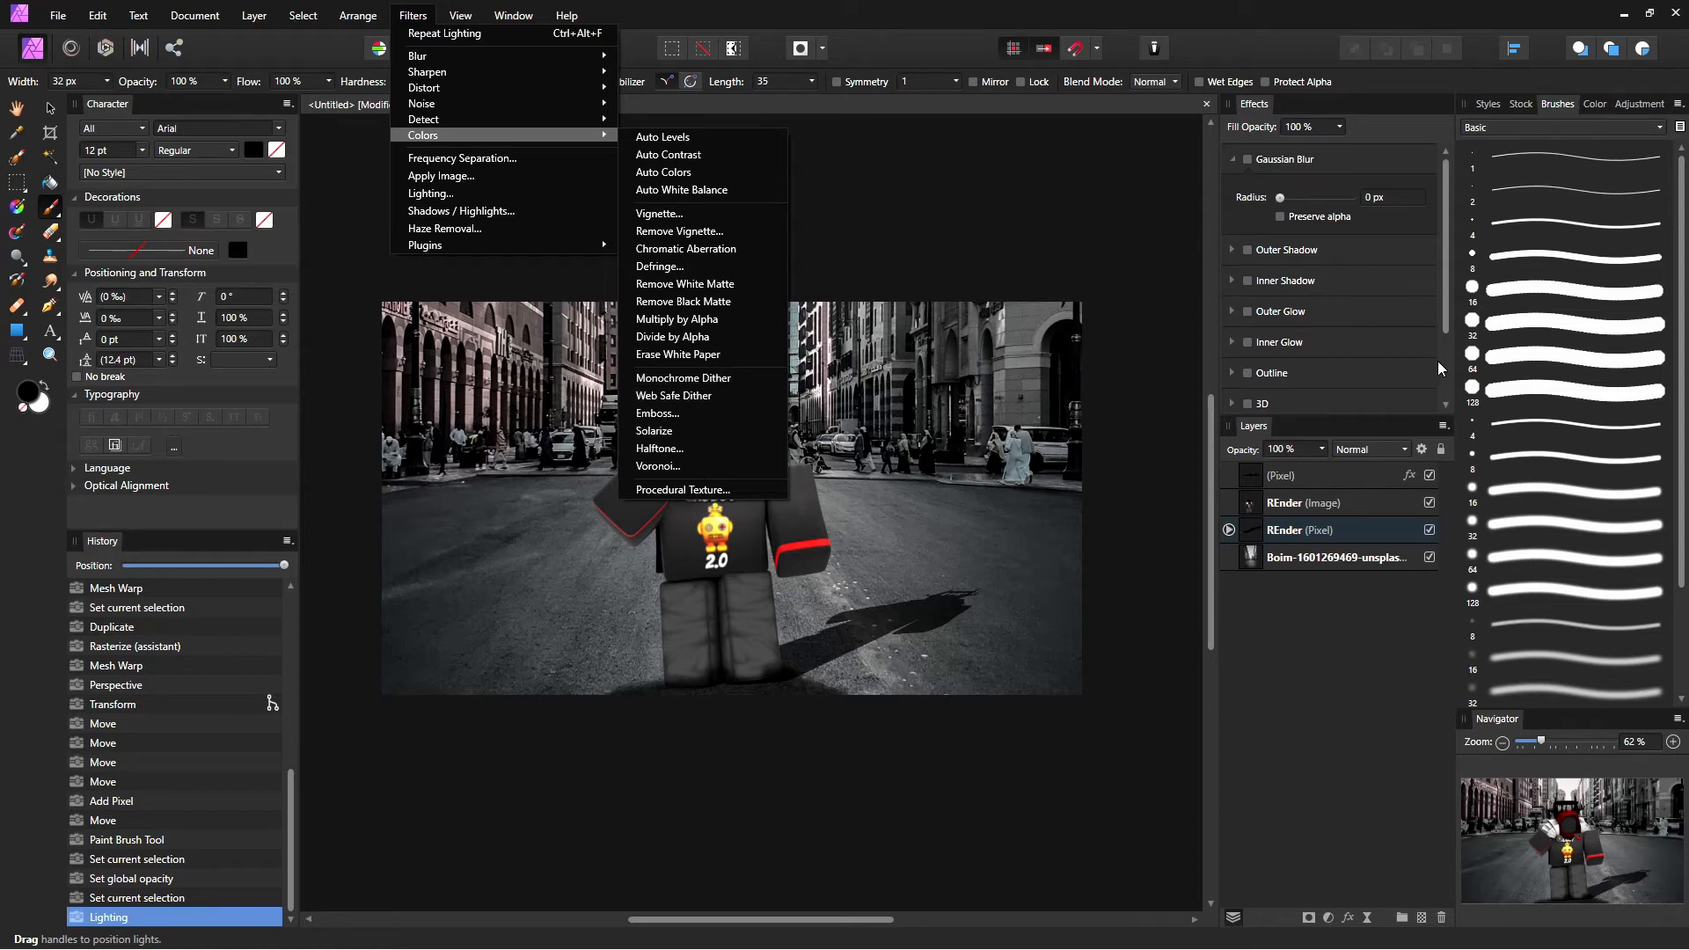
left_click(1412, 657)
Step: Lighten the cast shadow with a Curves adjustment by pulling the lower part of the master curve steeply upward
left_click(1638, 104)
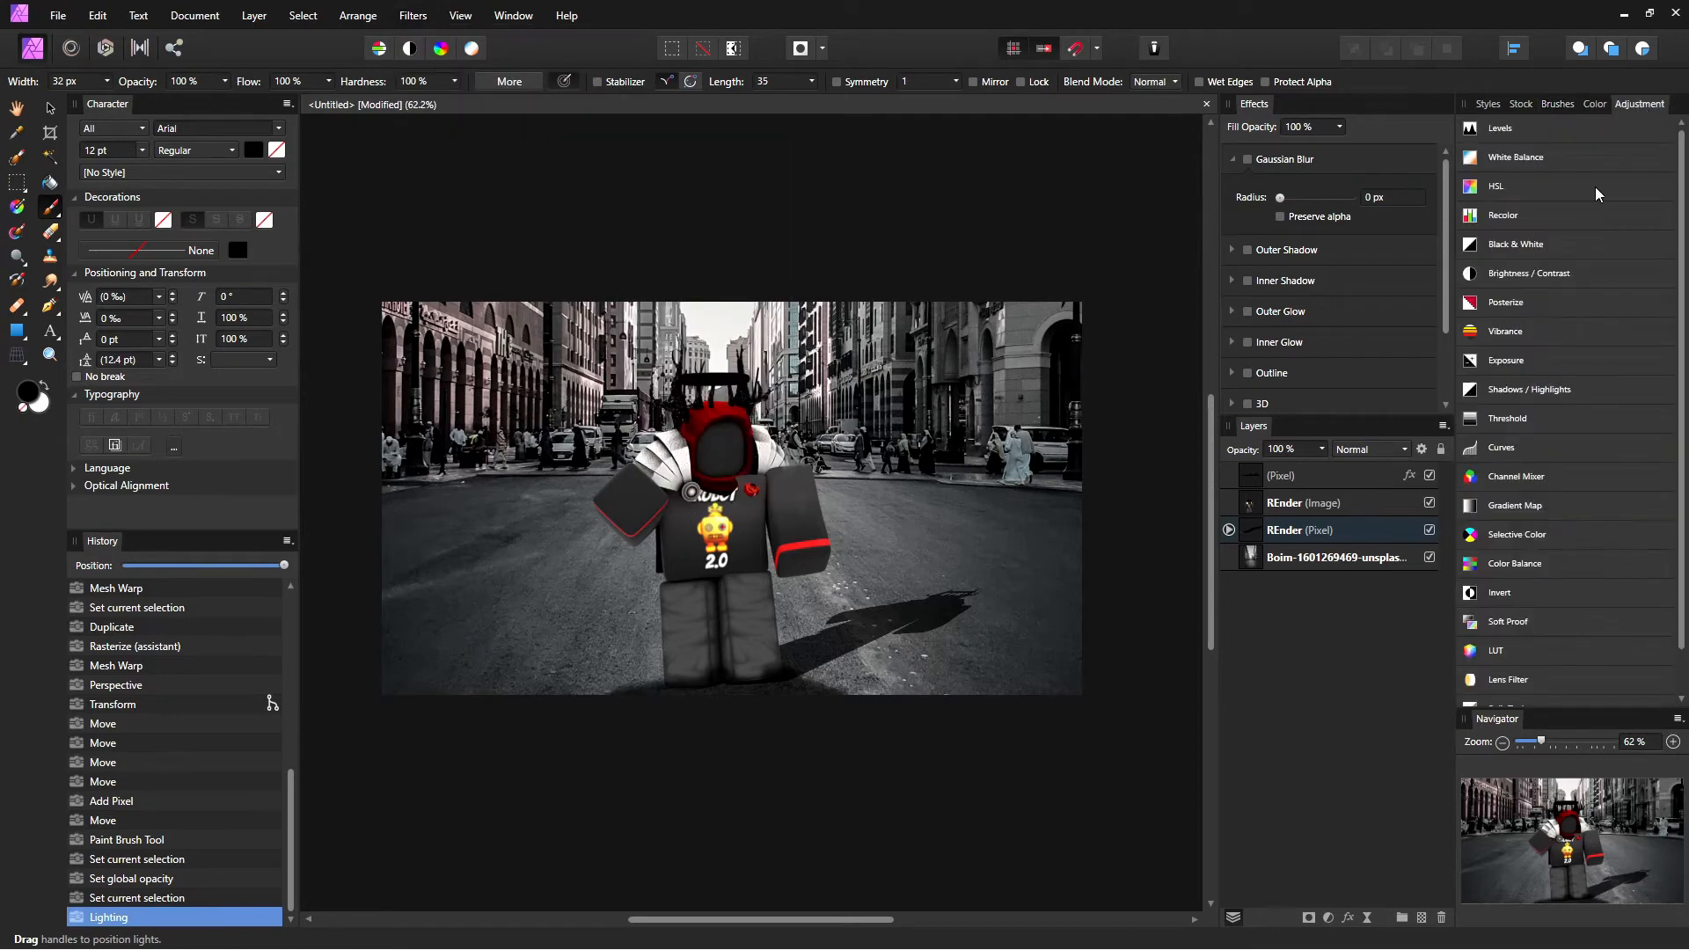
left_click(1513, 448)
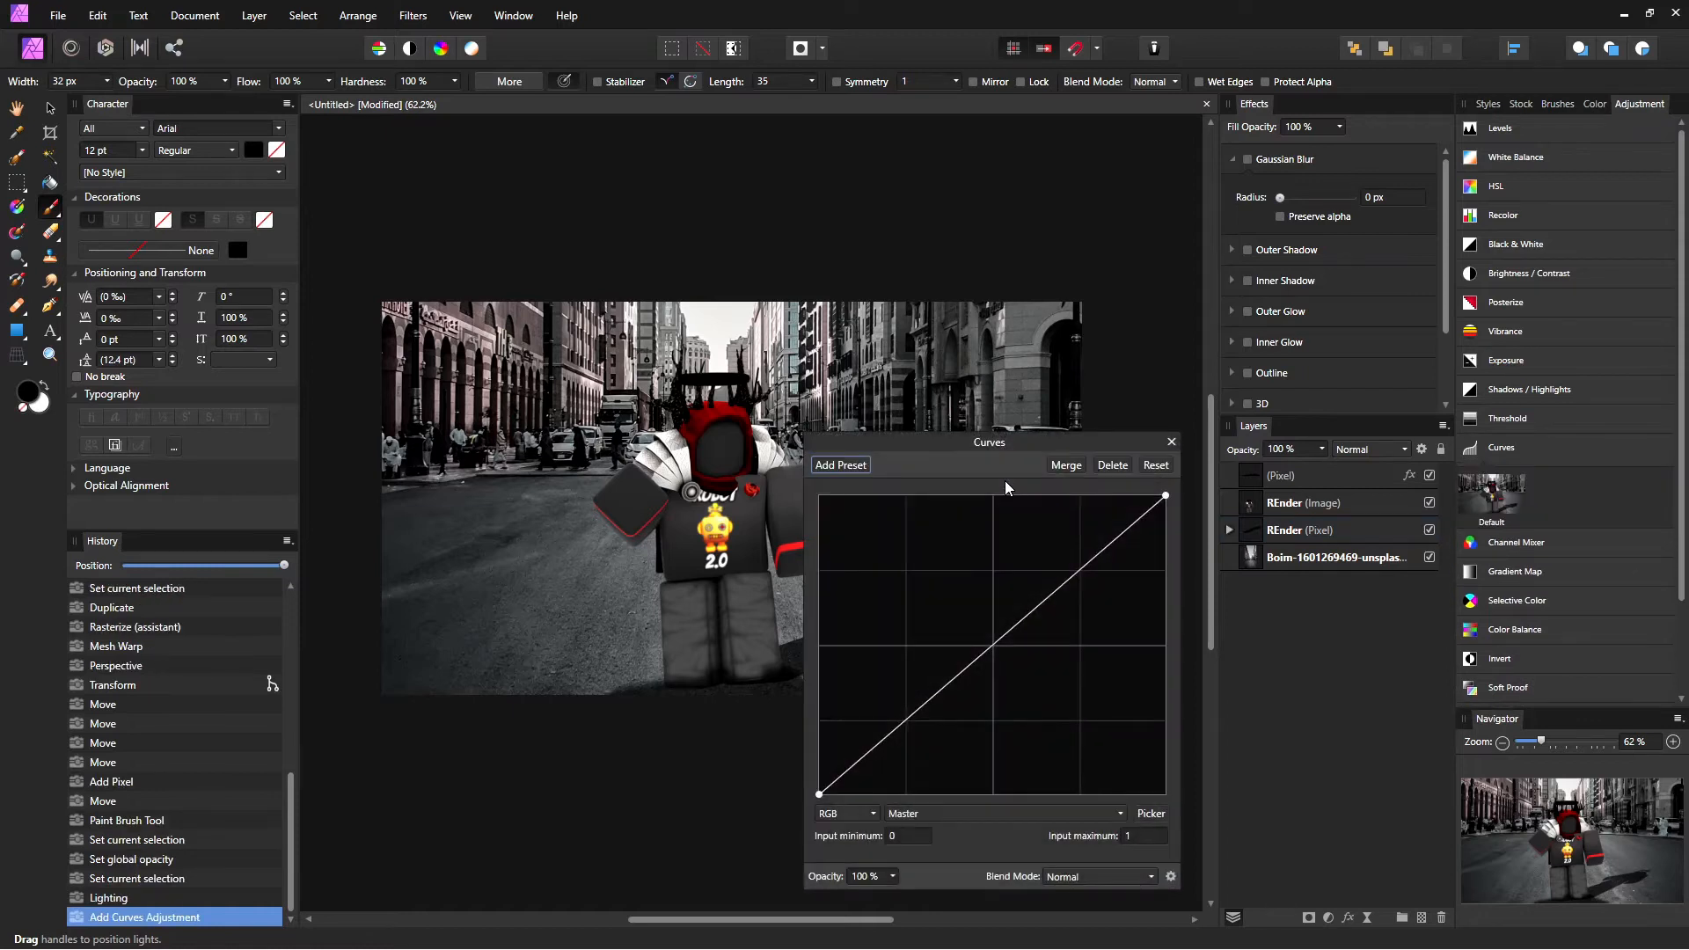
left_click_drag(949, 436, 1360, 228)
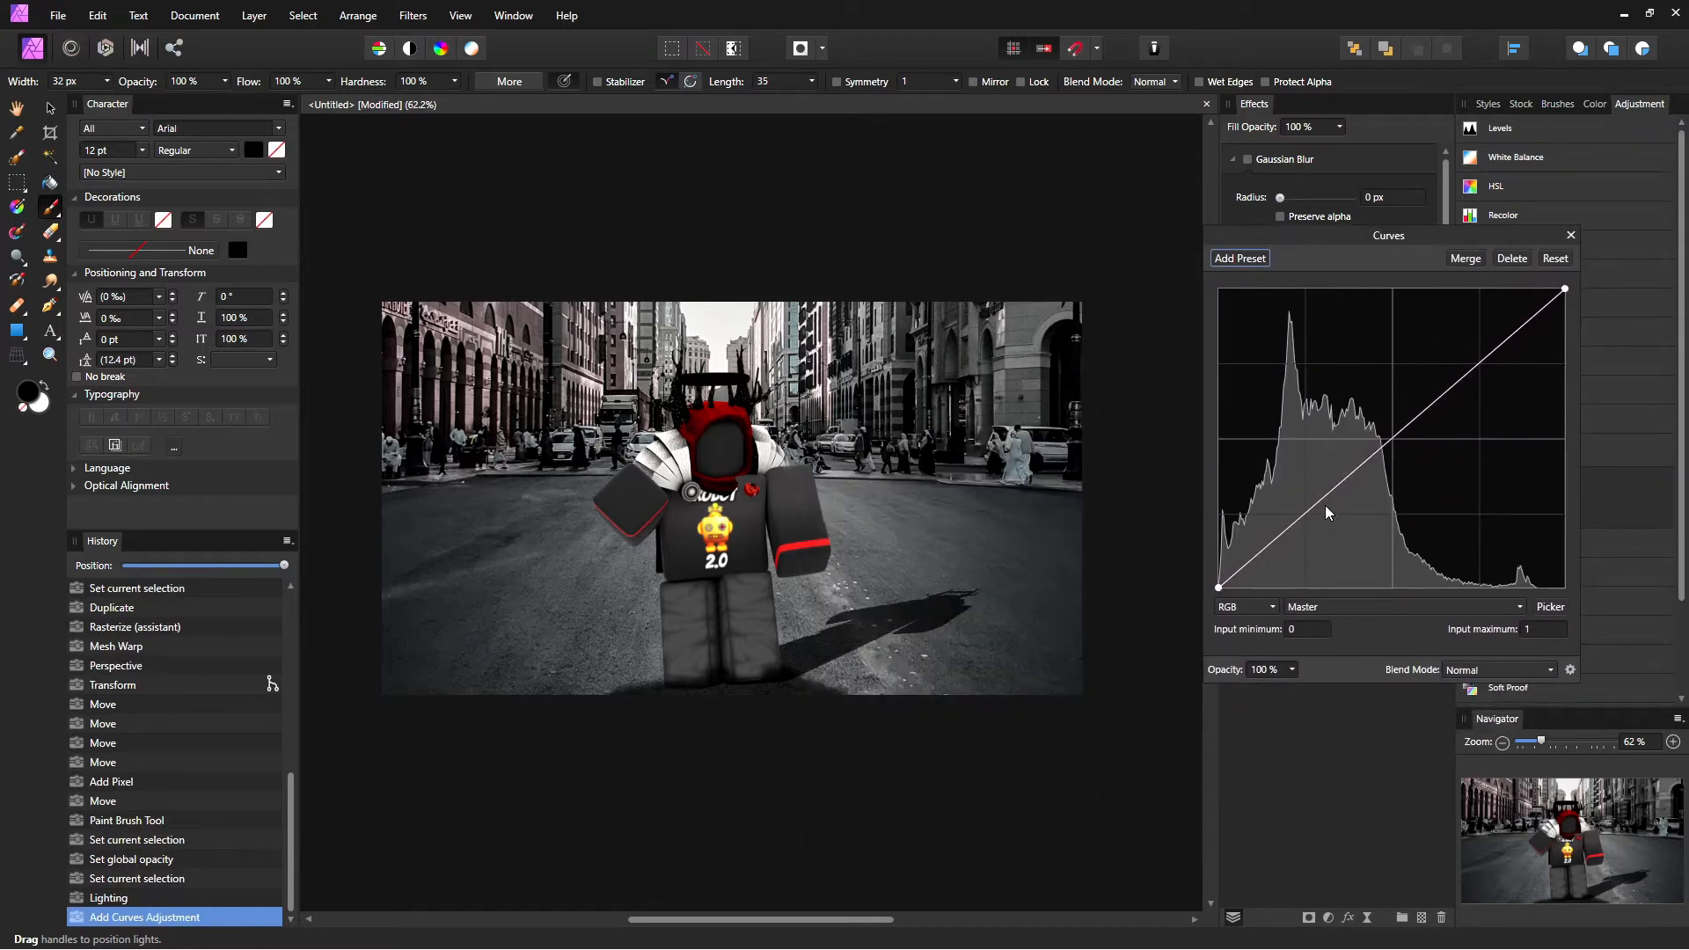
left_click_drag(1325, 505, 1252, 383)
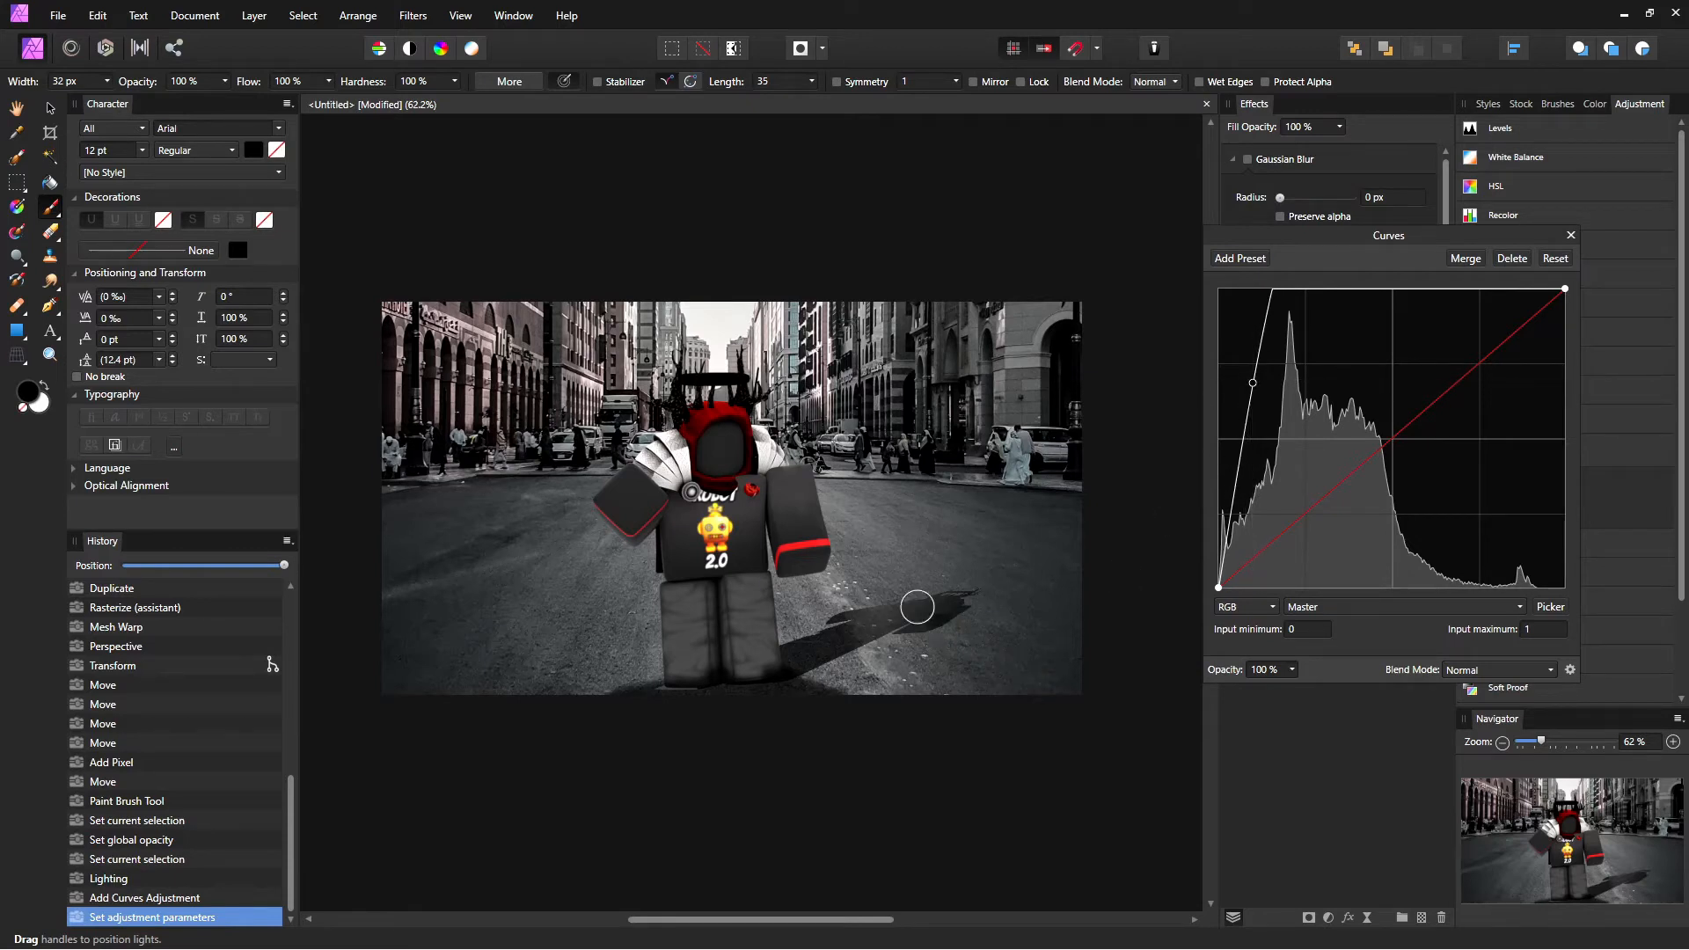
left_click(1570, 235)
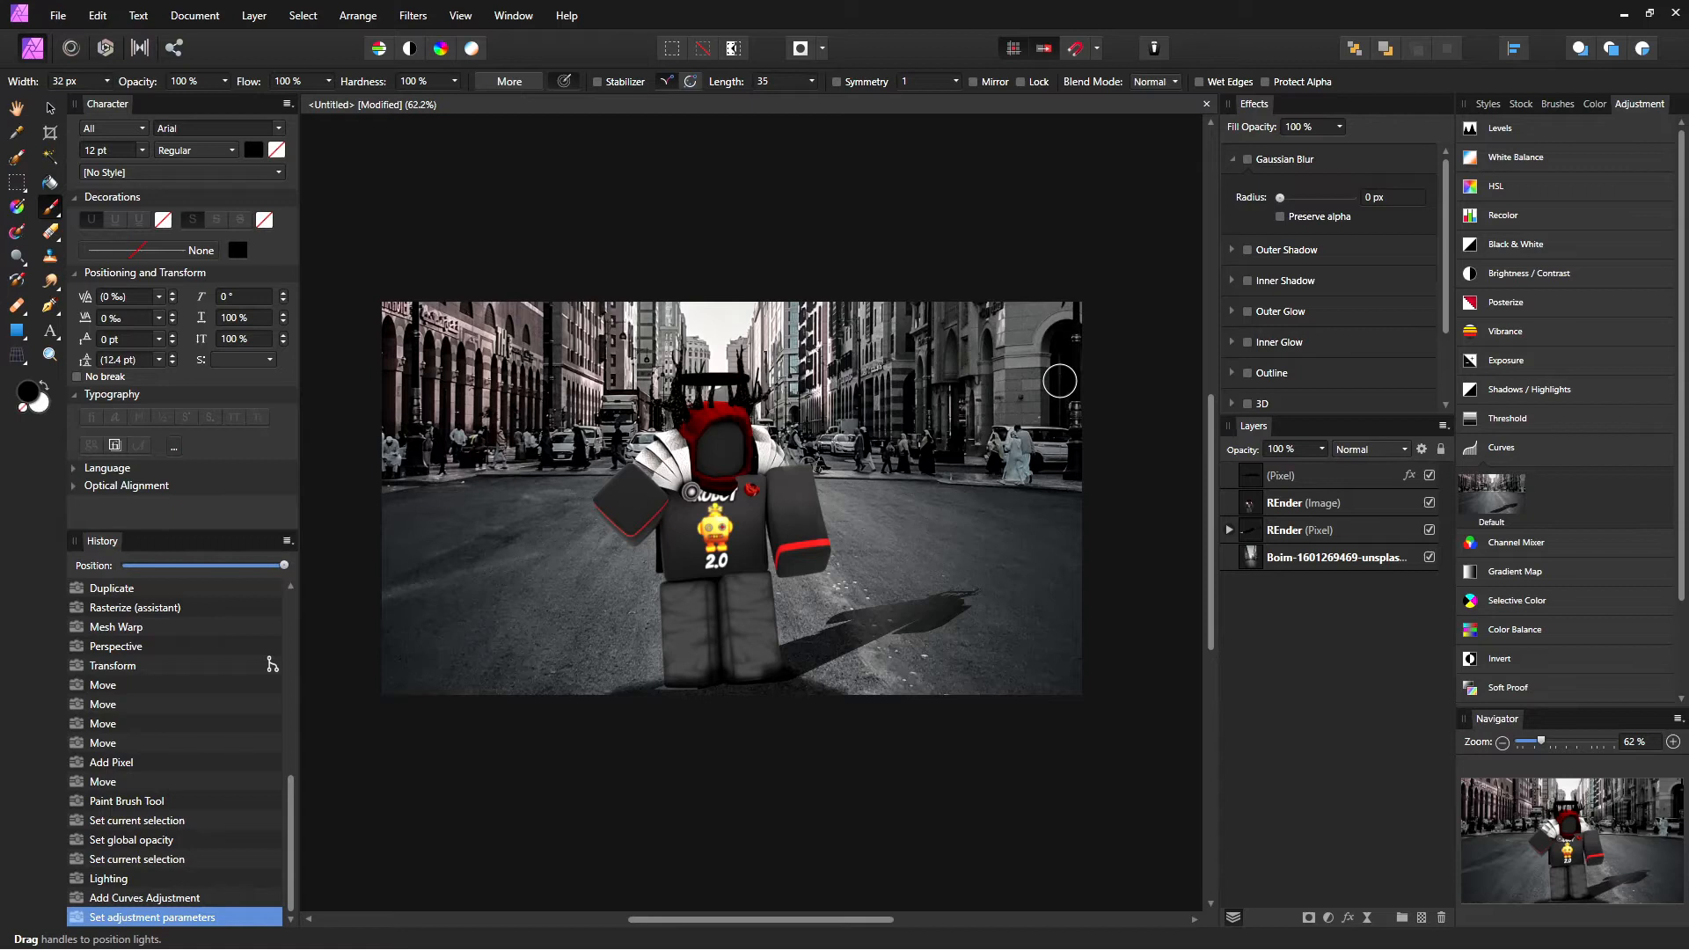
Step: Hide the flattened REnder cast shadow layer and the blurred foot shadow layer
key("z")
left_click_drag(730, 517, 633, 536)
key("h")
left_click_drag(738, 572, 727, 581)
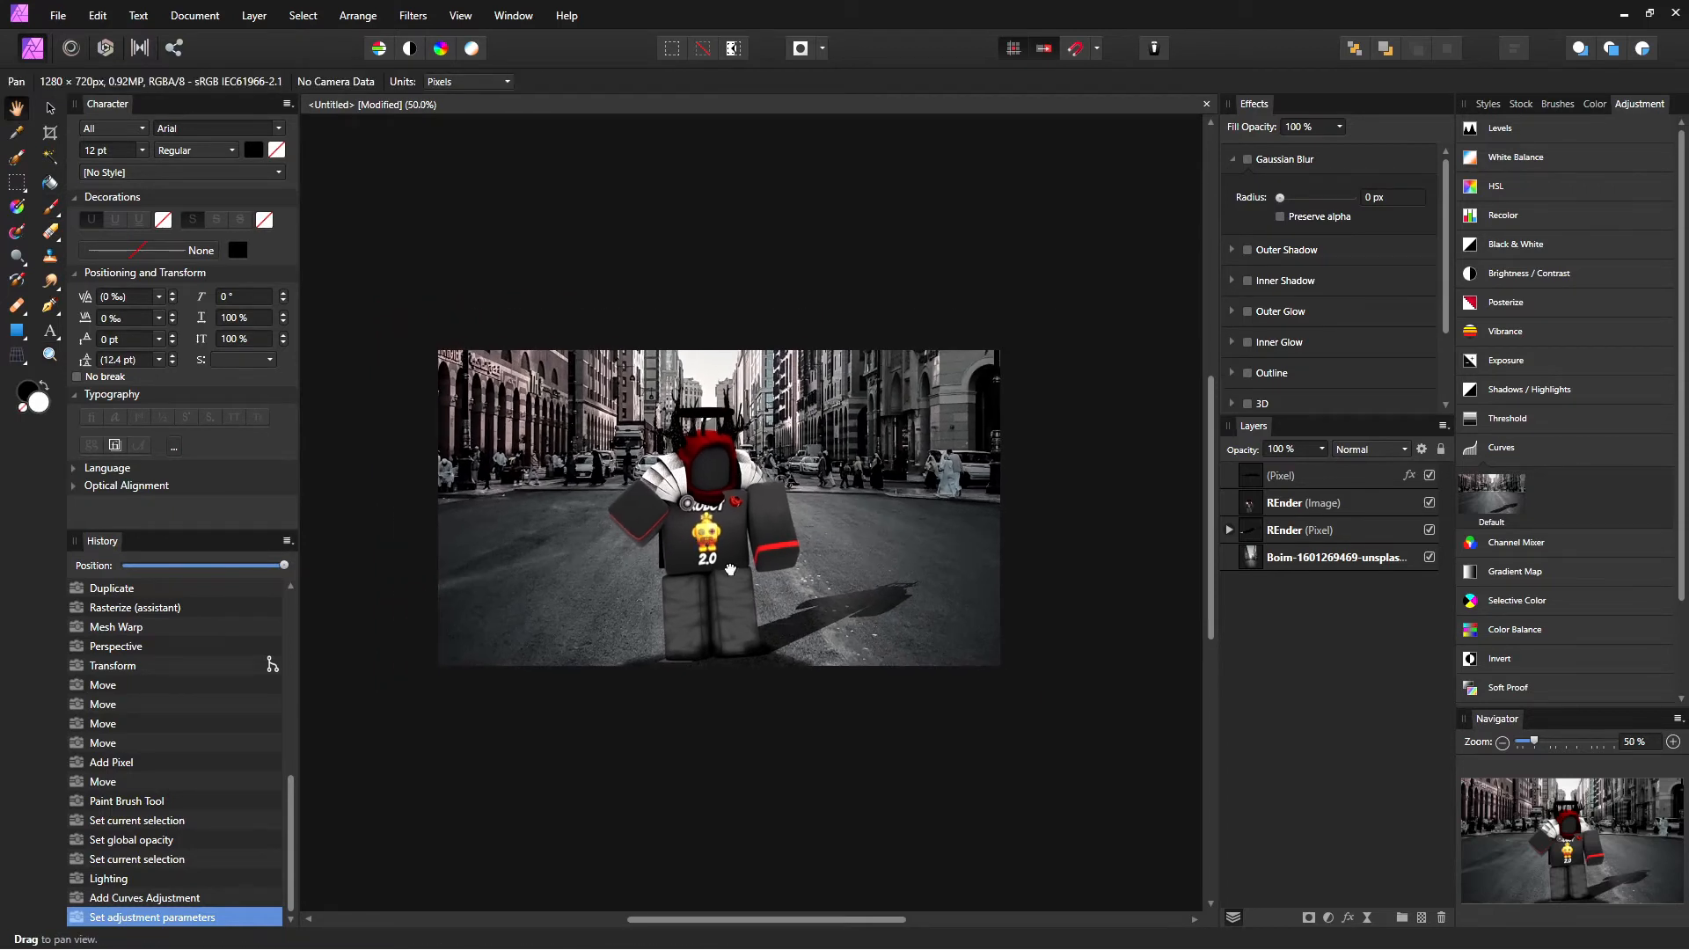
mouse_move(612, 549)
left_mouse_down()
mouse_move(739, 591)
mouse_move(616, 545)
left_mouse_up()
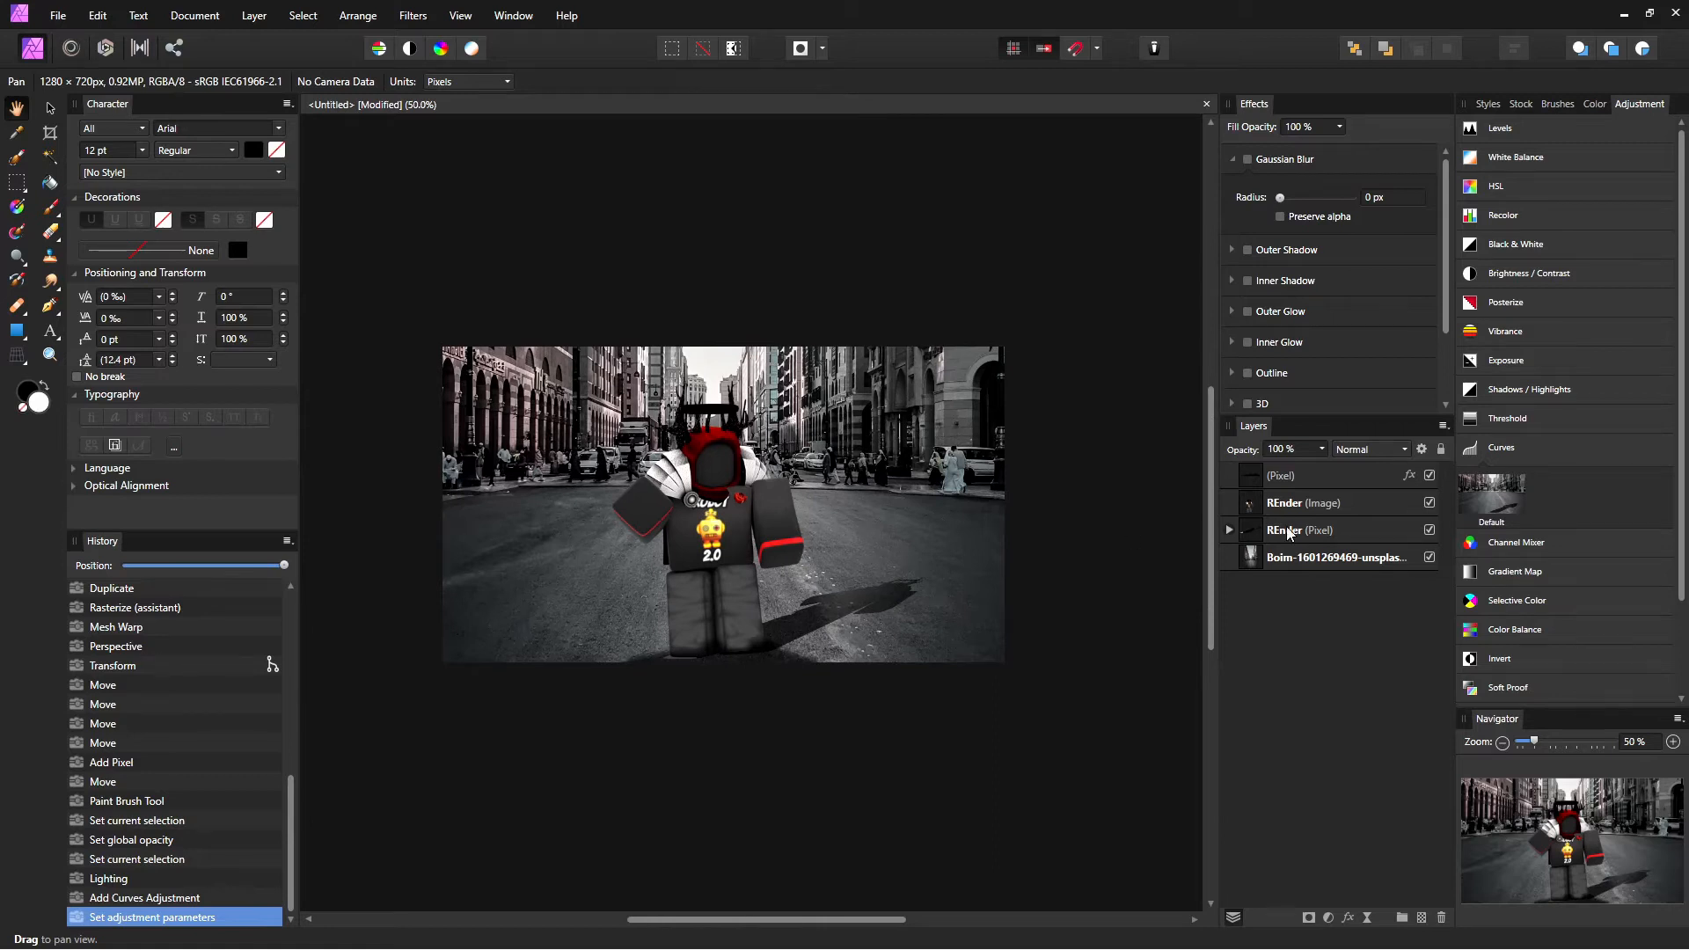
left_click(1429, 529)
left_click(1429, 475)
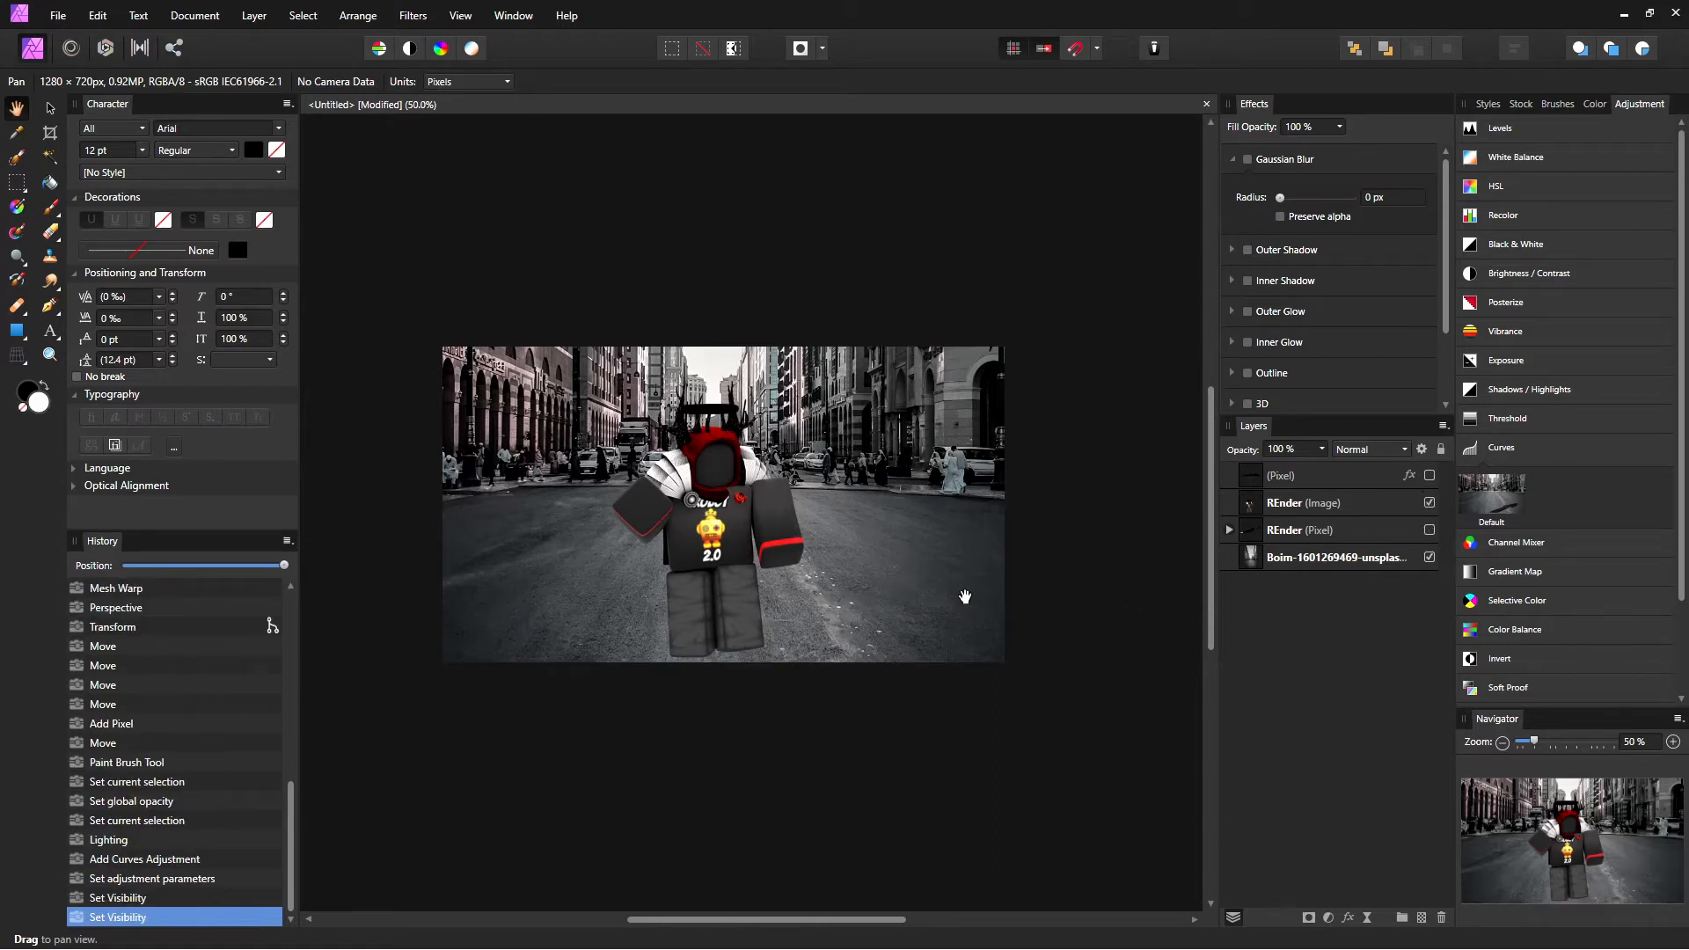
Step: Try to move the REnder image slightly higher on the road, and deselect it
left_click_drag(736, 552, 712, 514)
key("v")
left_click(664, 494)
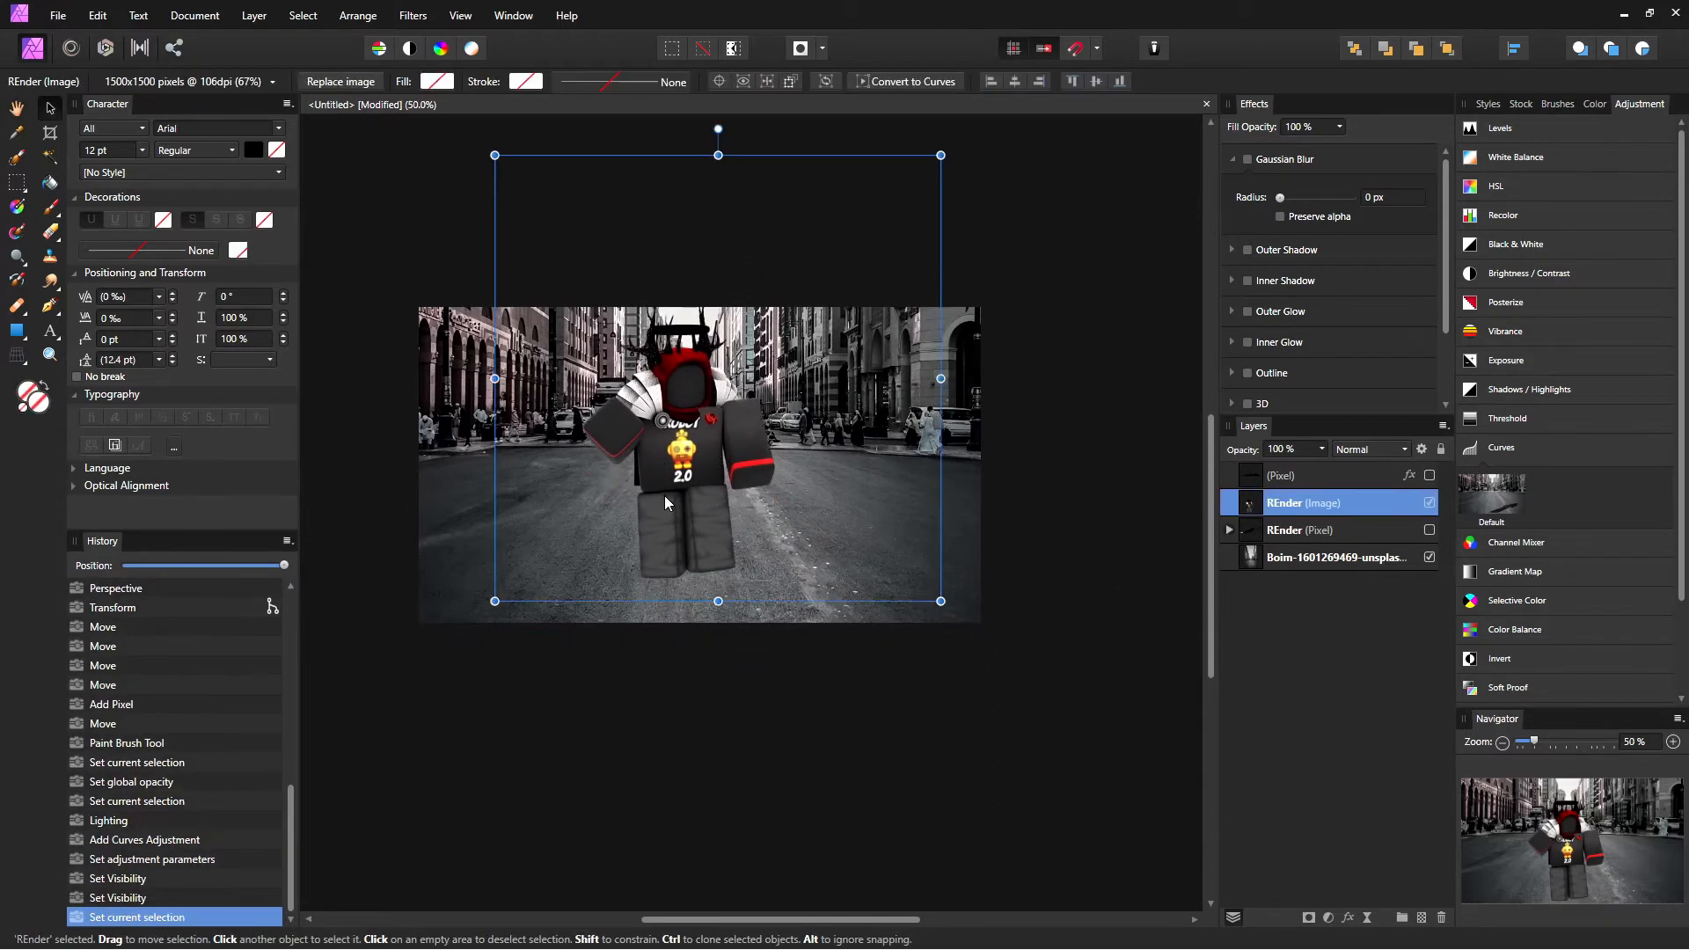
left_click(991, 716)
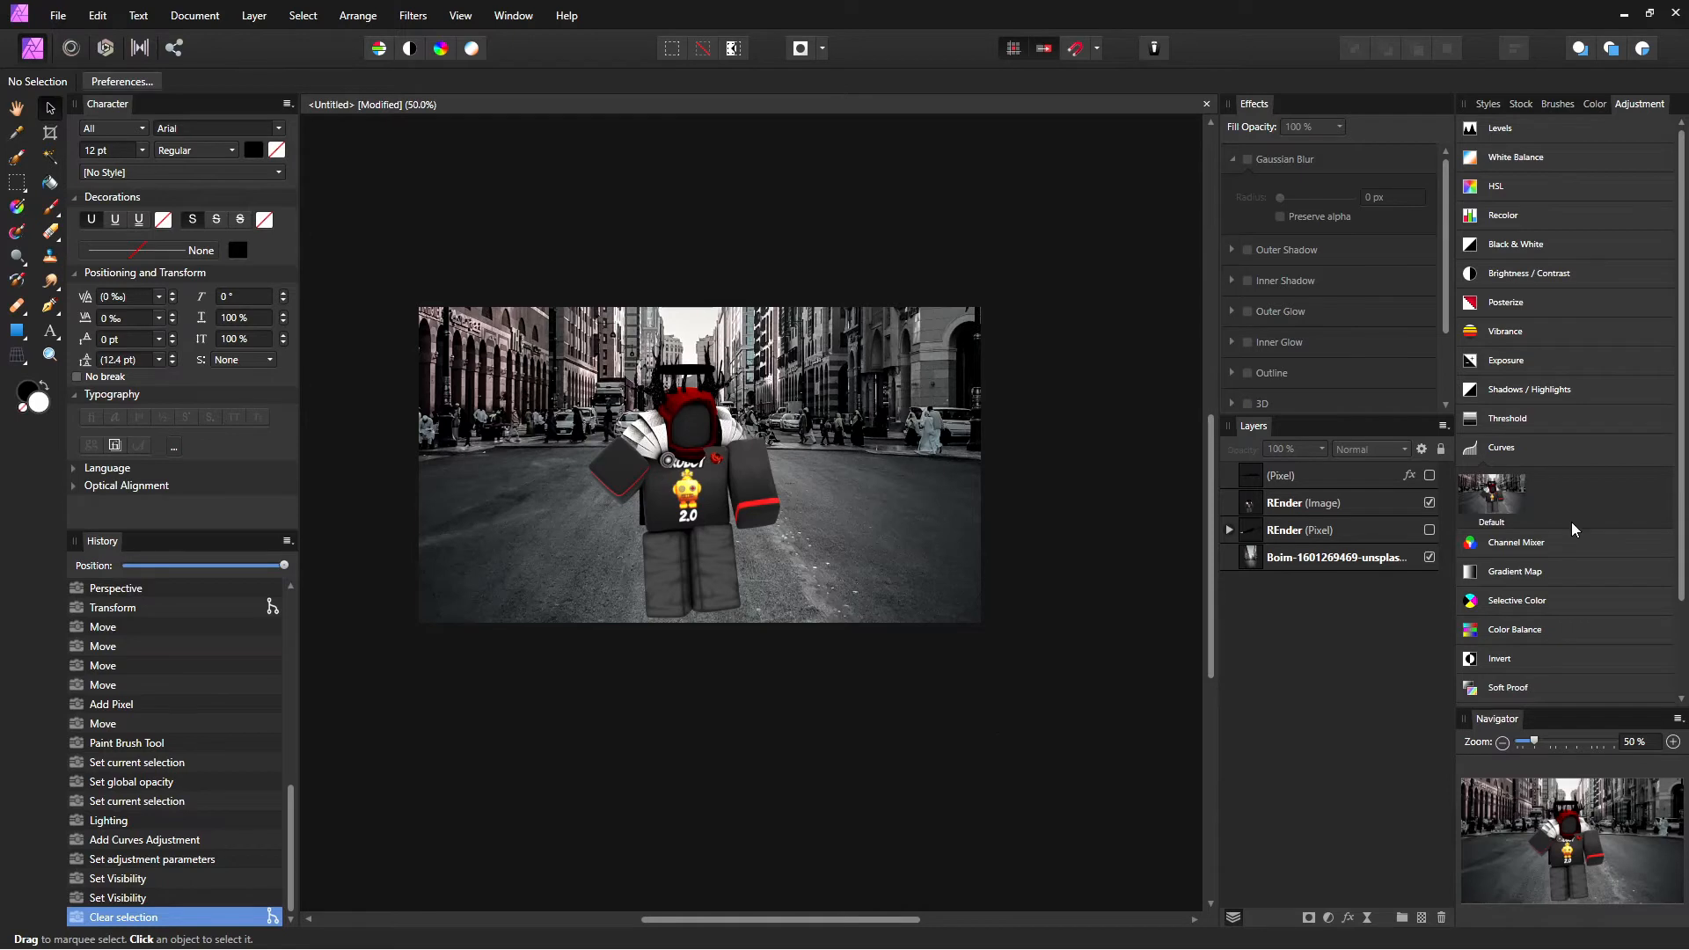
Step: Show the blurred foot shadow layer again and paint black strokes on it across the bottom of the character's legs
left_click(1428, 476)
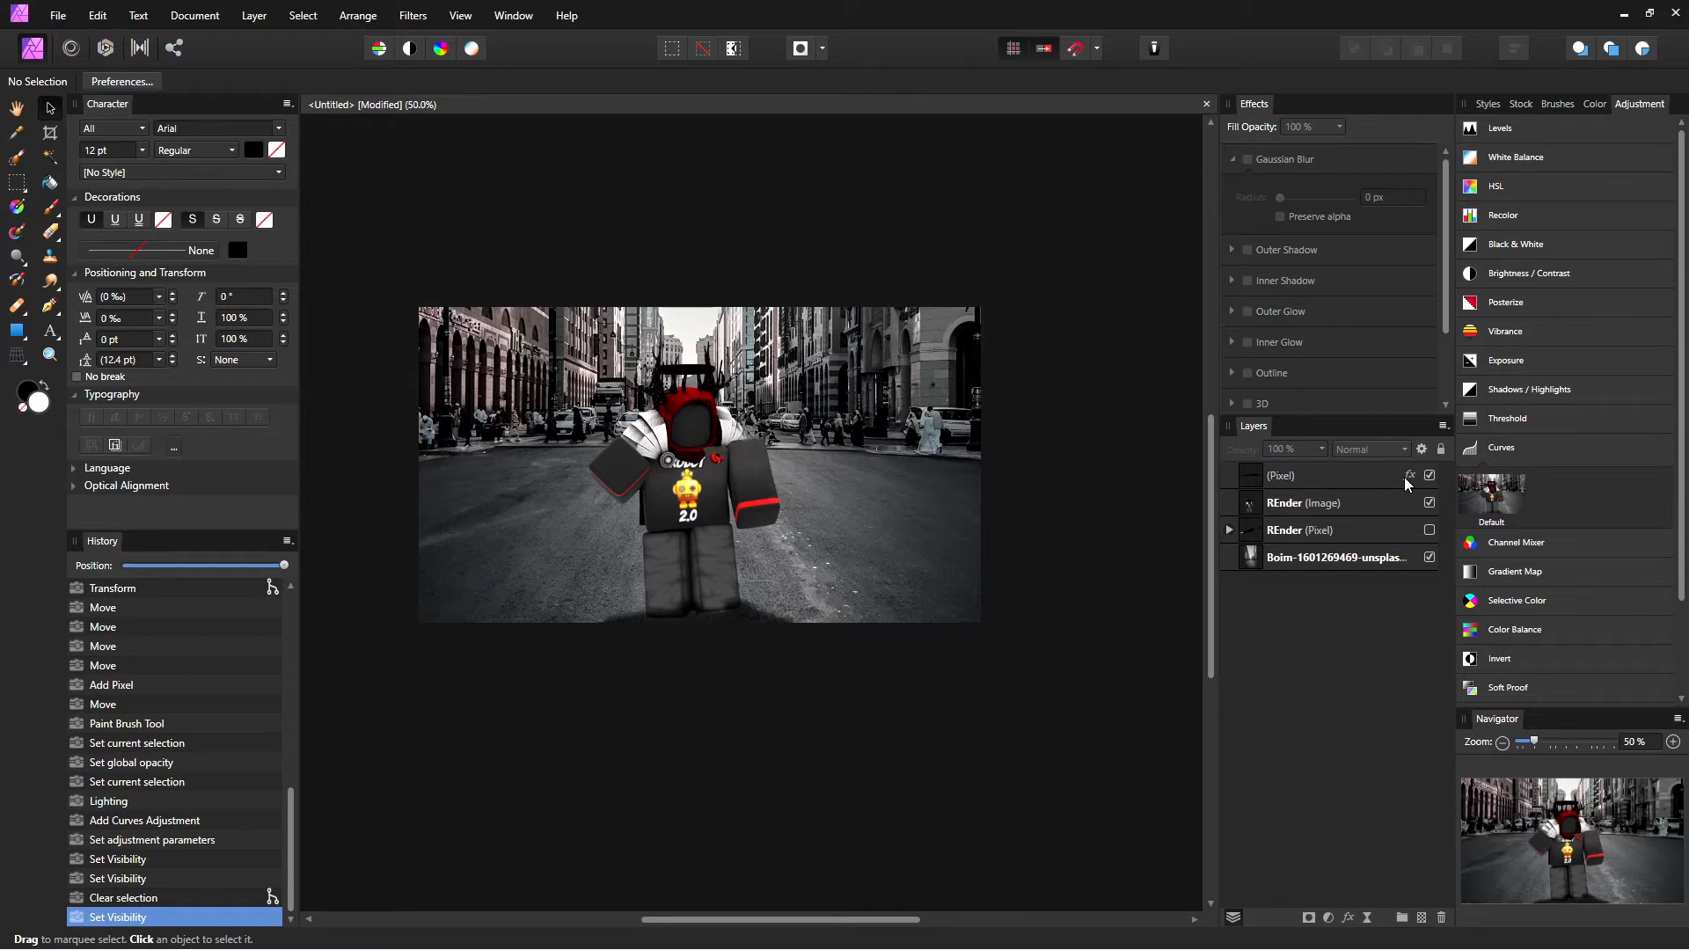
key("b")
scroll(718, 625, "up", 4)
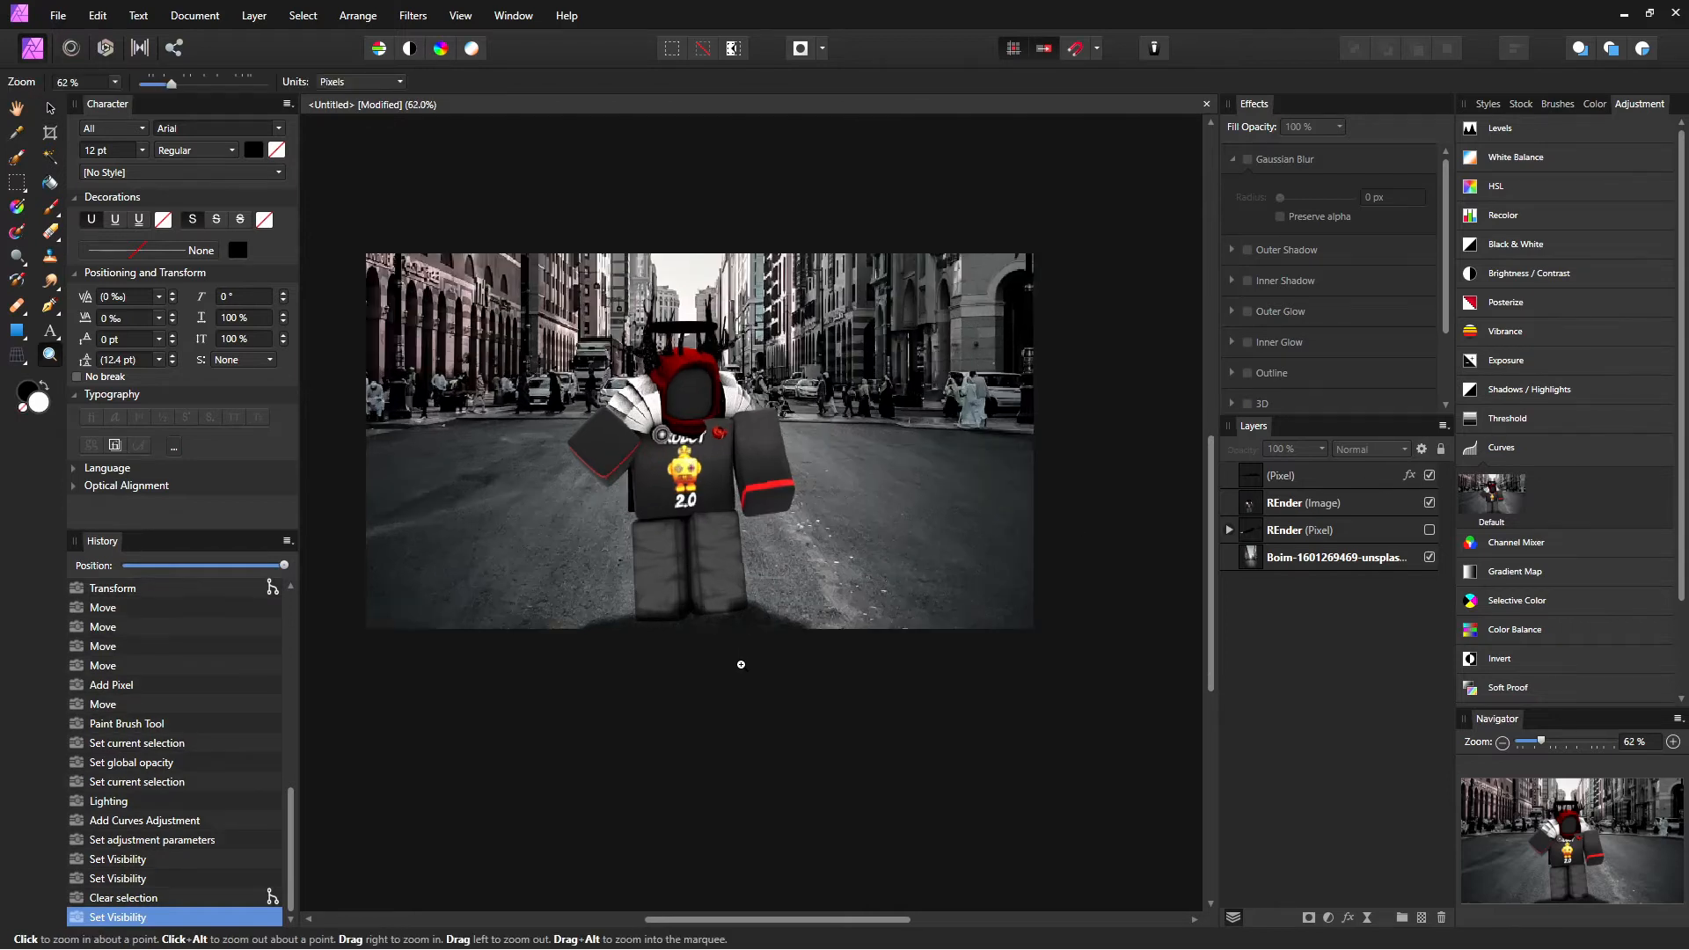
mouse_move(796, 652)
left_mouse_down()
mouse_move(773, 671)
mouse_move(742, 663)
left_mouse_up()
key("ctrl+z")
left_click(1273, 510)
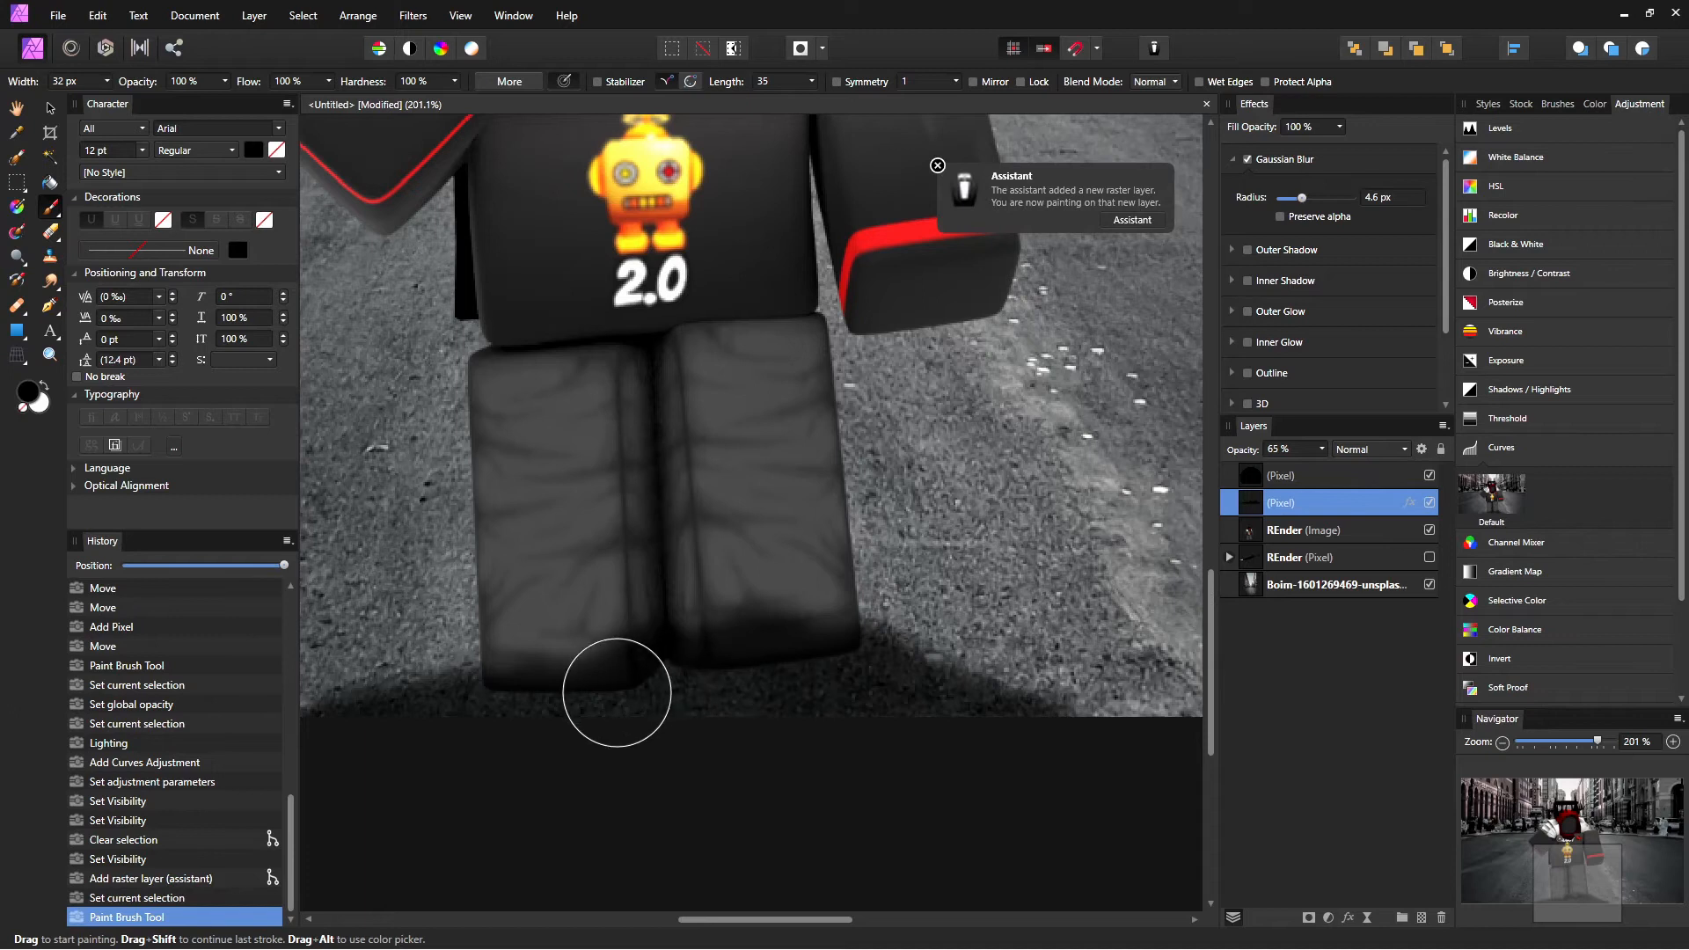
left_click_drag(796, 457, 741, 504)
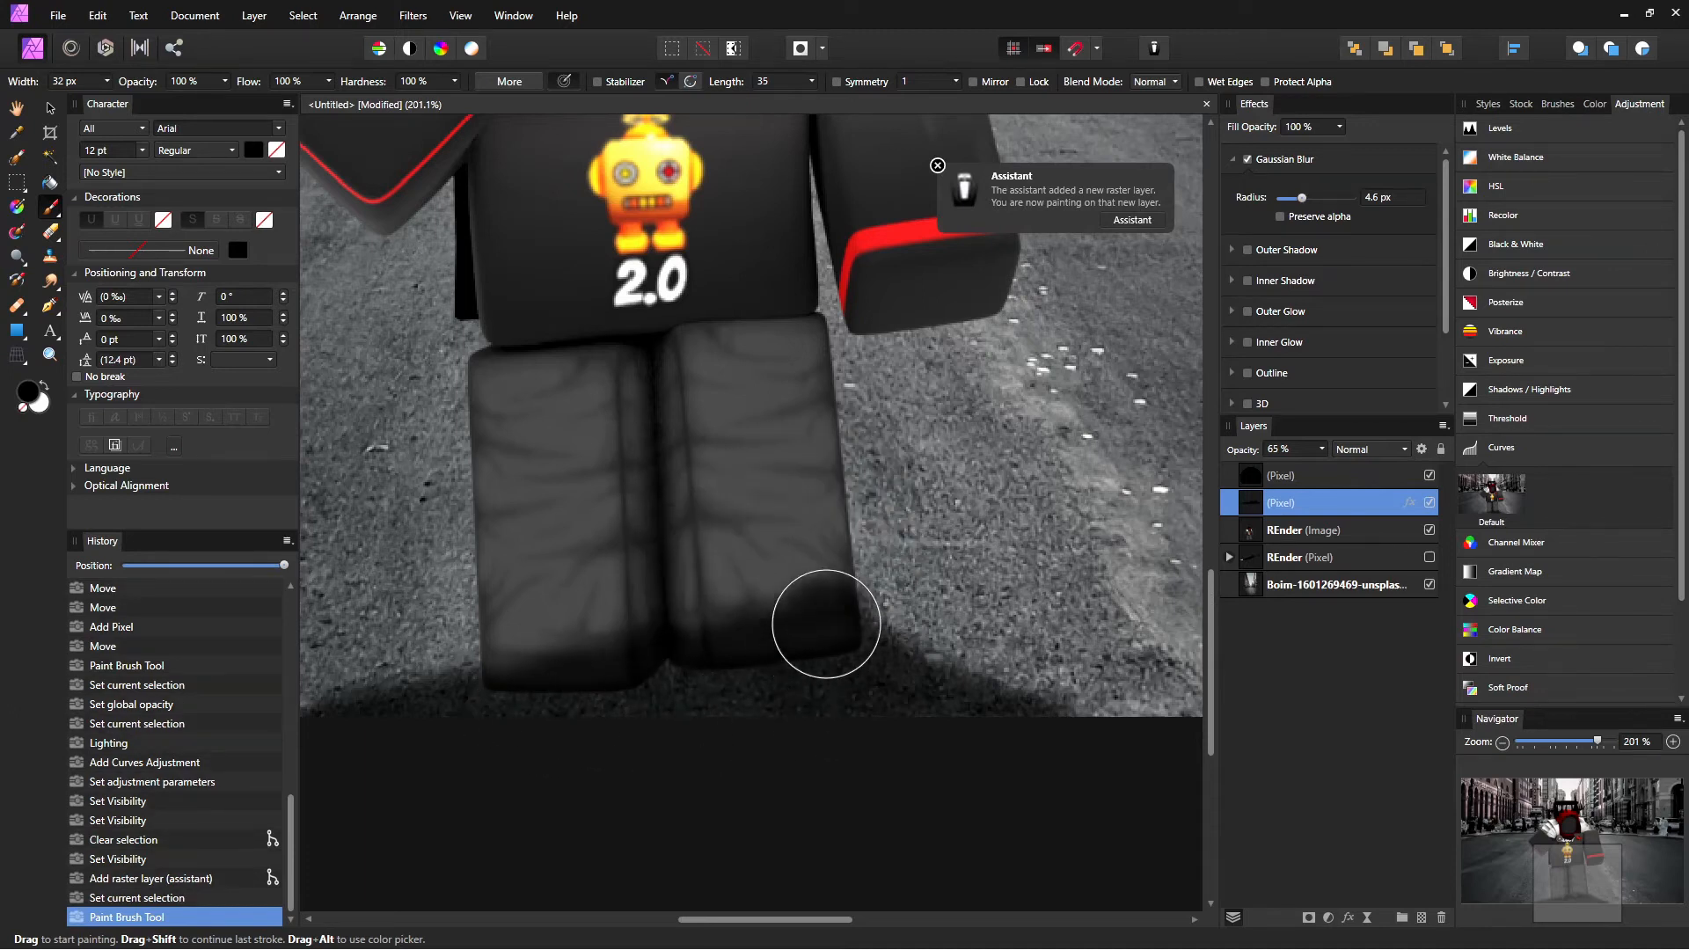
key("z")
left_click_drag(822, 615, 493, 598)
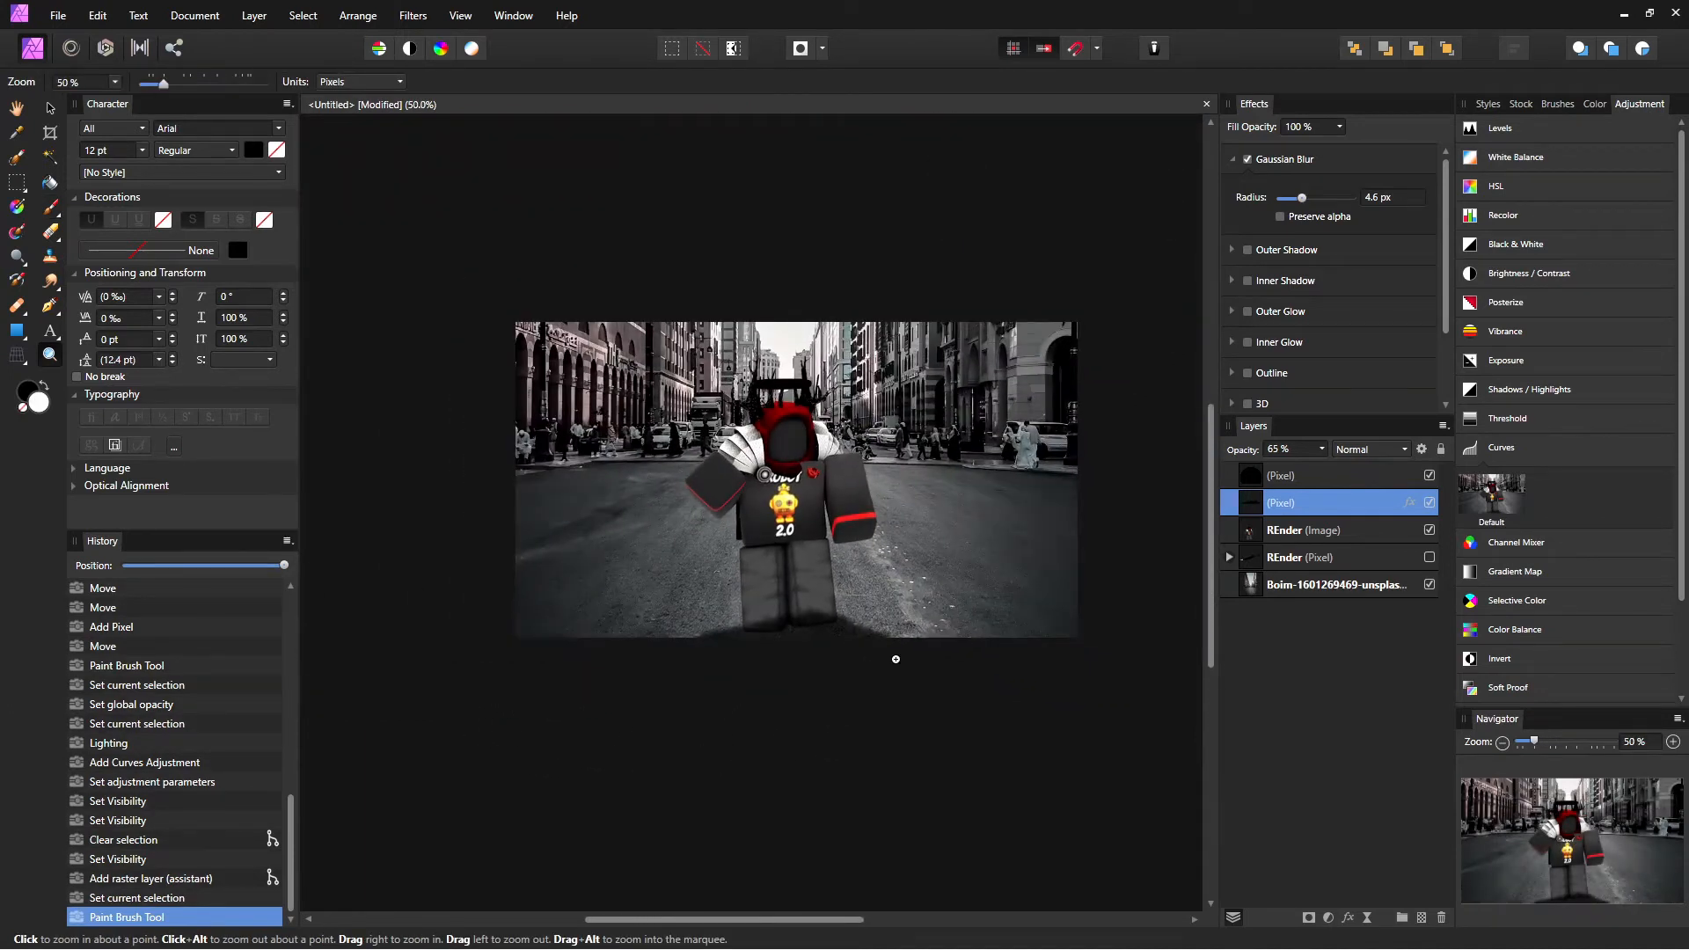
Step: Nest the blurred foot shadow layer inside the street photo layer
left_click_drag(1300, 502, 1284, 582)
key("ctrl+z")
left_click_drag(1270, 517, 1269, 591)
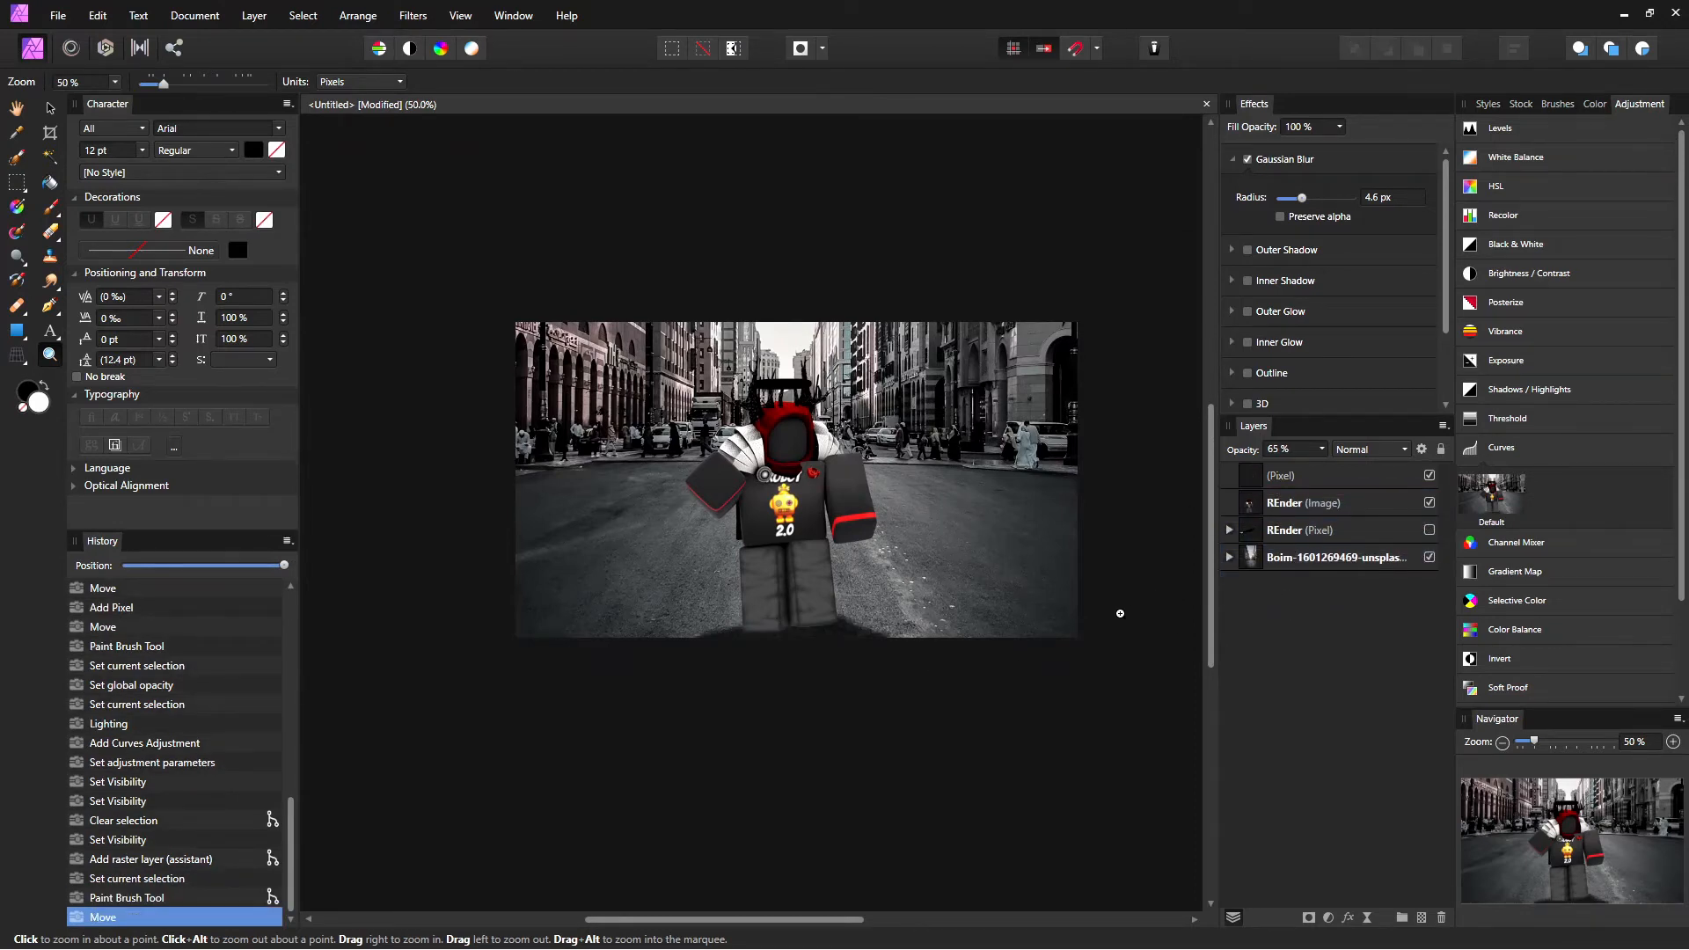
Step: Delete the foot shadow layer nested in the street photo
left_click(1226, 564)
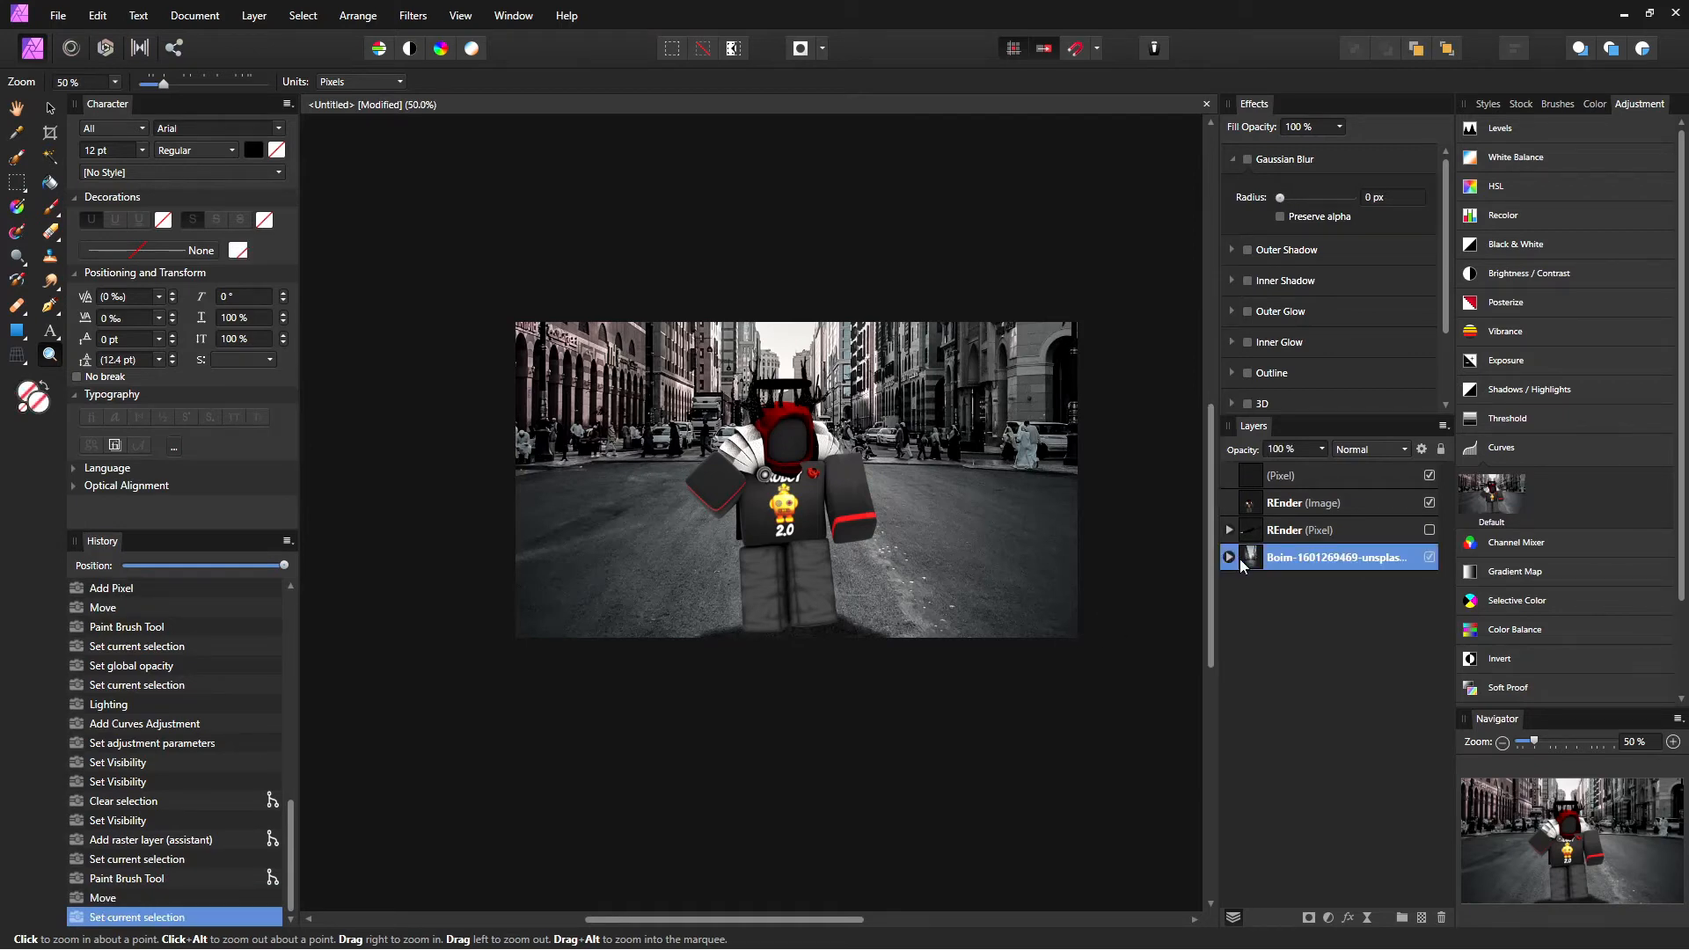
left_click(1229, 557)
left_click(1267, 584)
key("Delete")
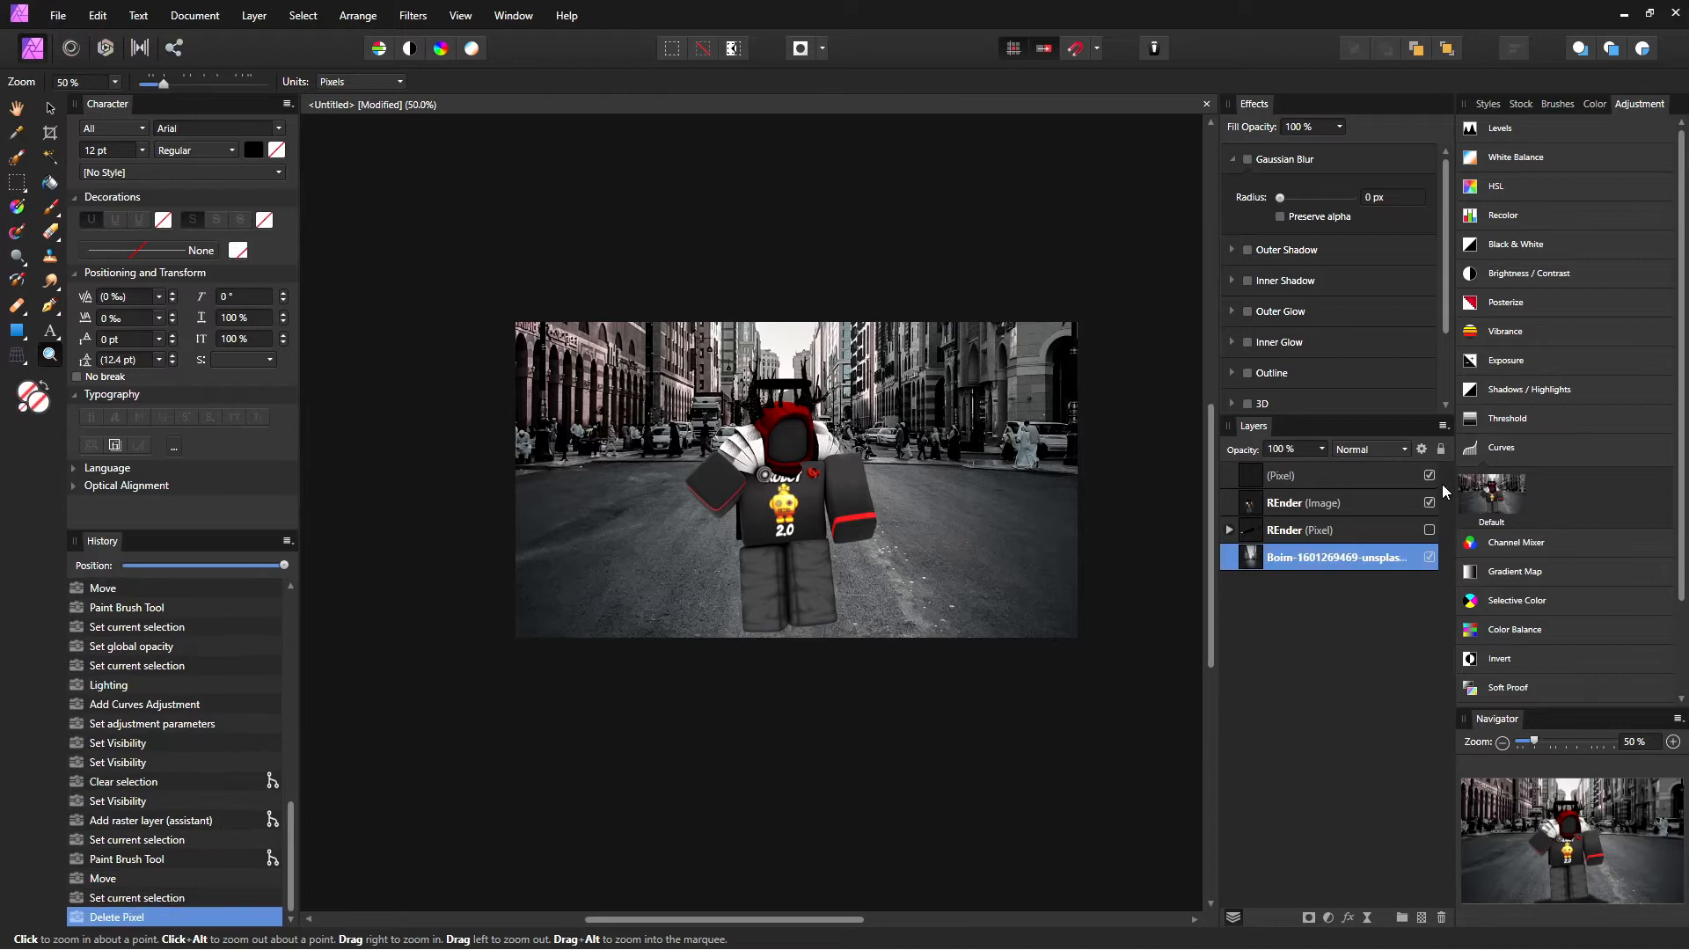
Step: Show the cast shadow layer again and inspect where the character's feet meet the road
left_click(1428, 529)
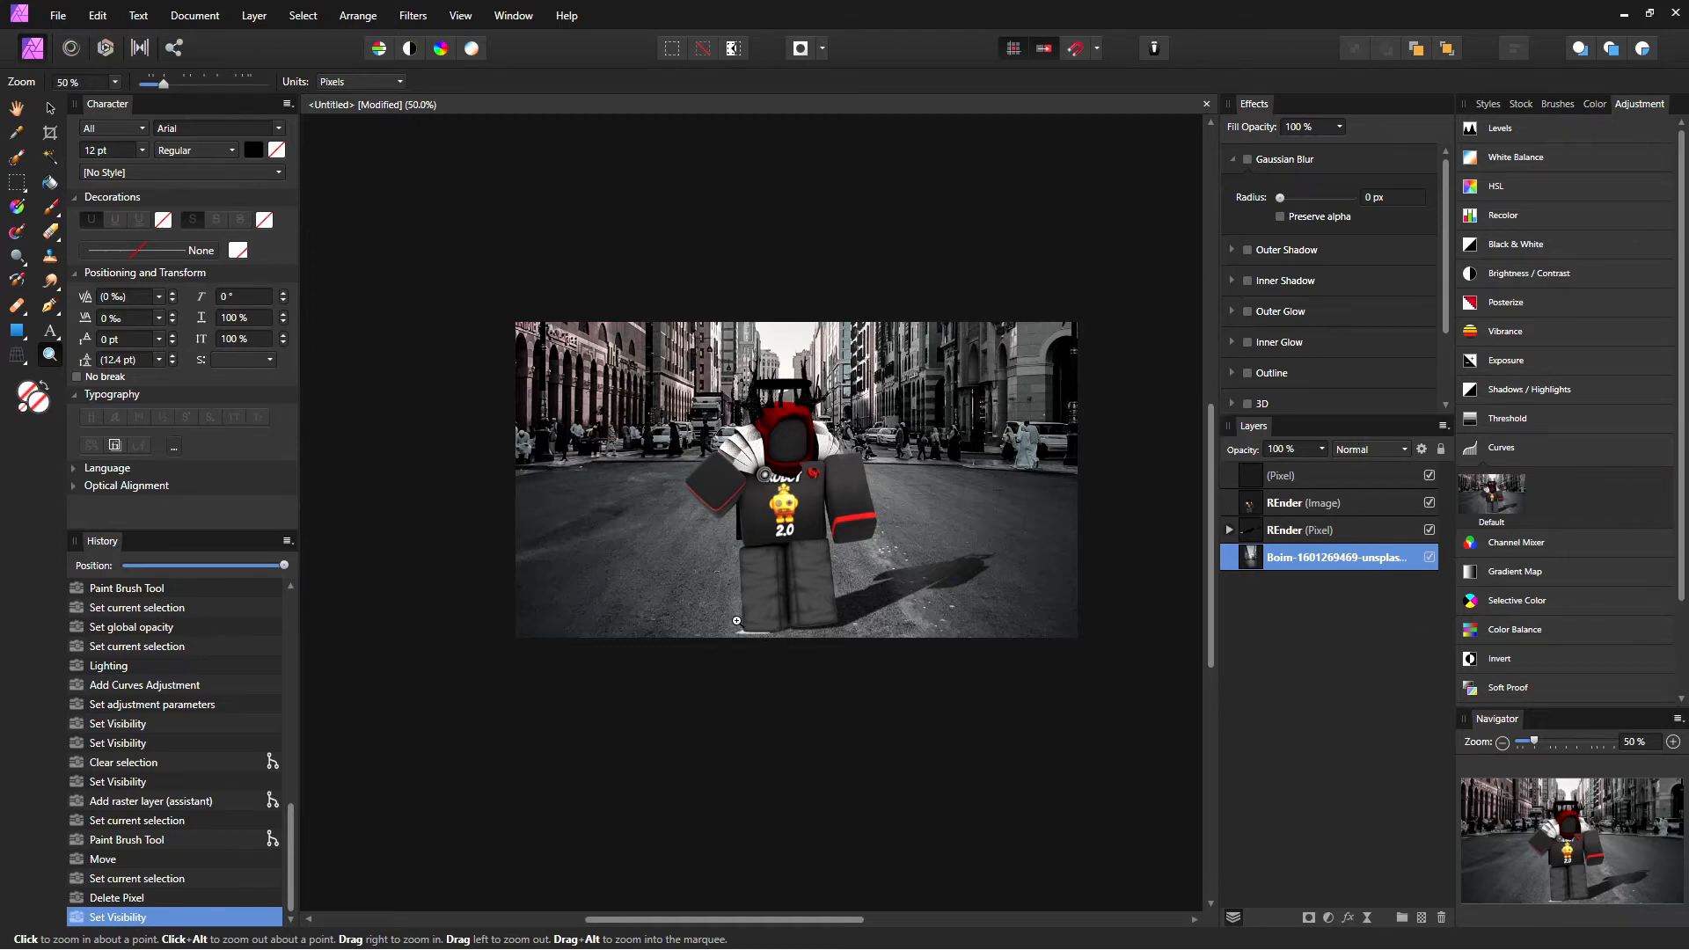
left_click_drag(736, 620, 932, 696)
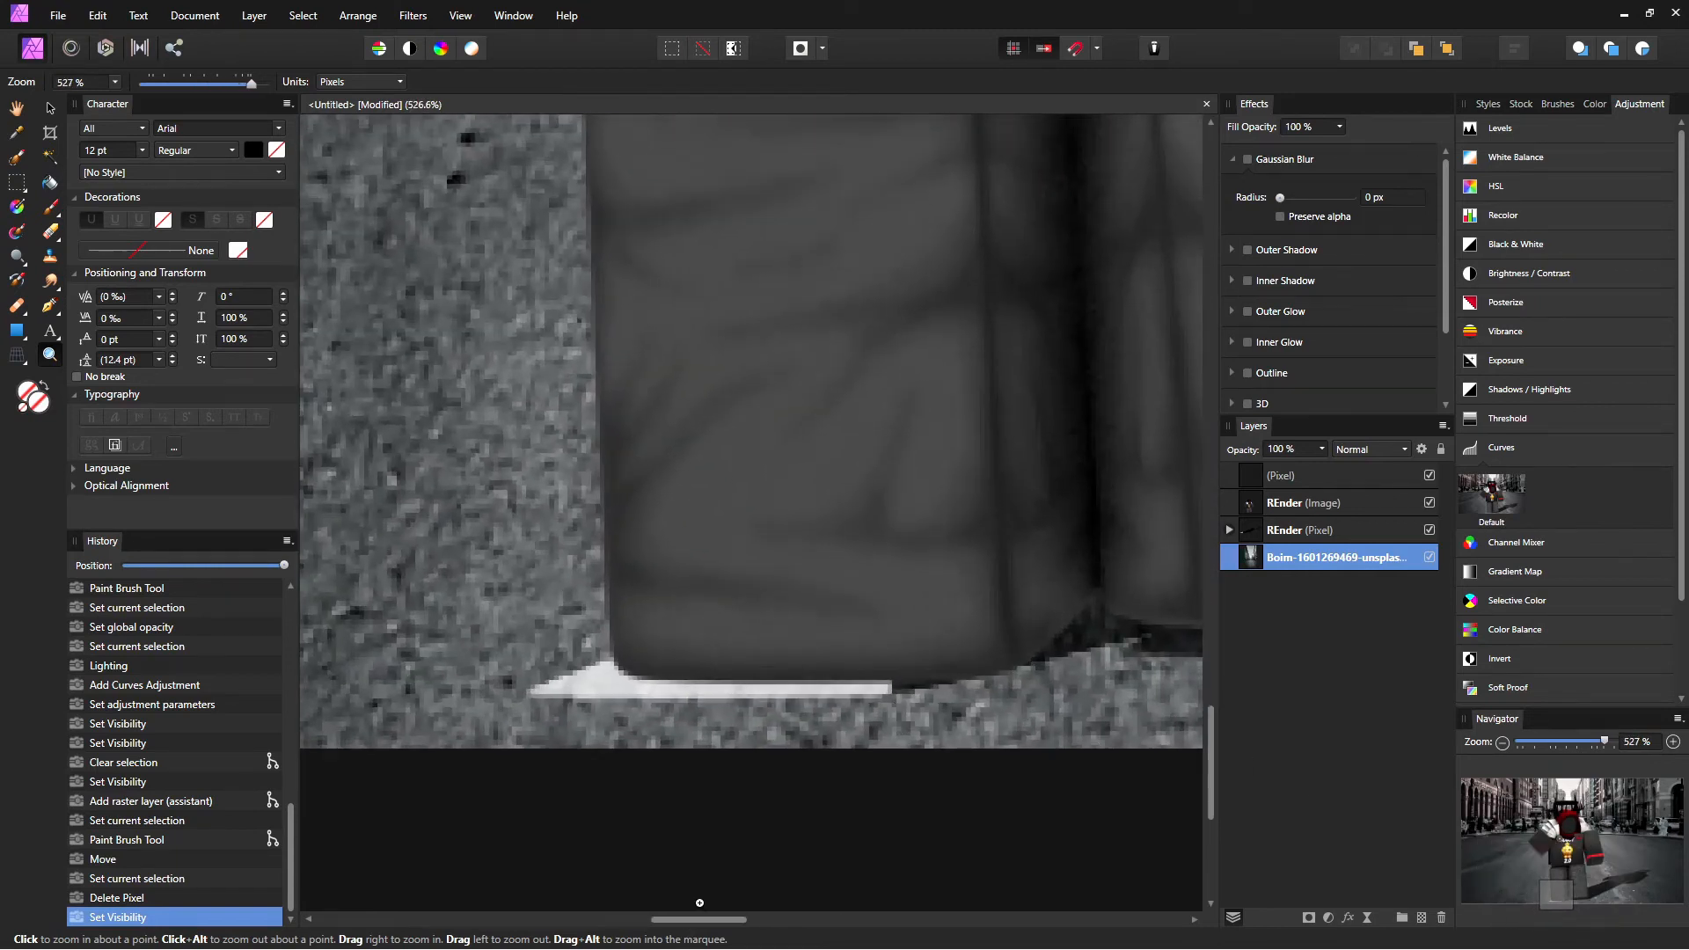
left_click_drag(686, 921, 716, 883)
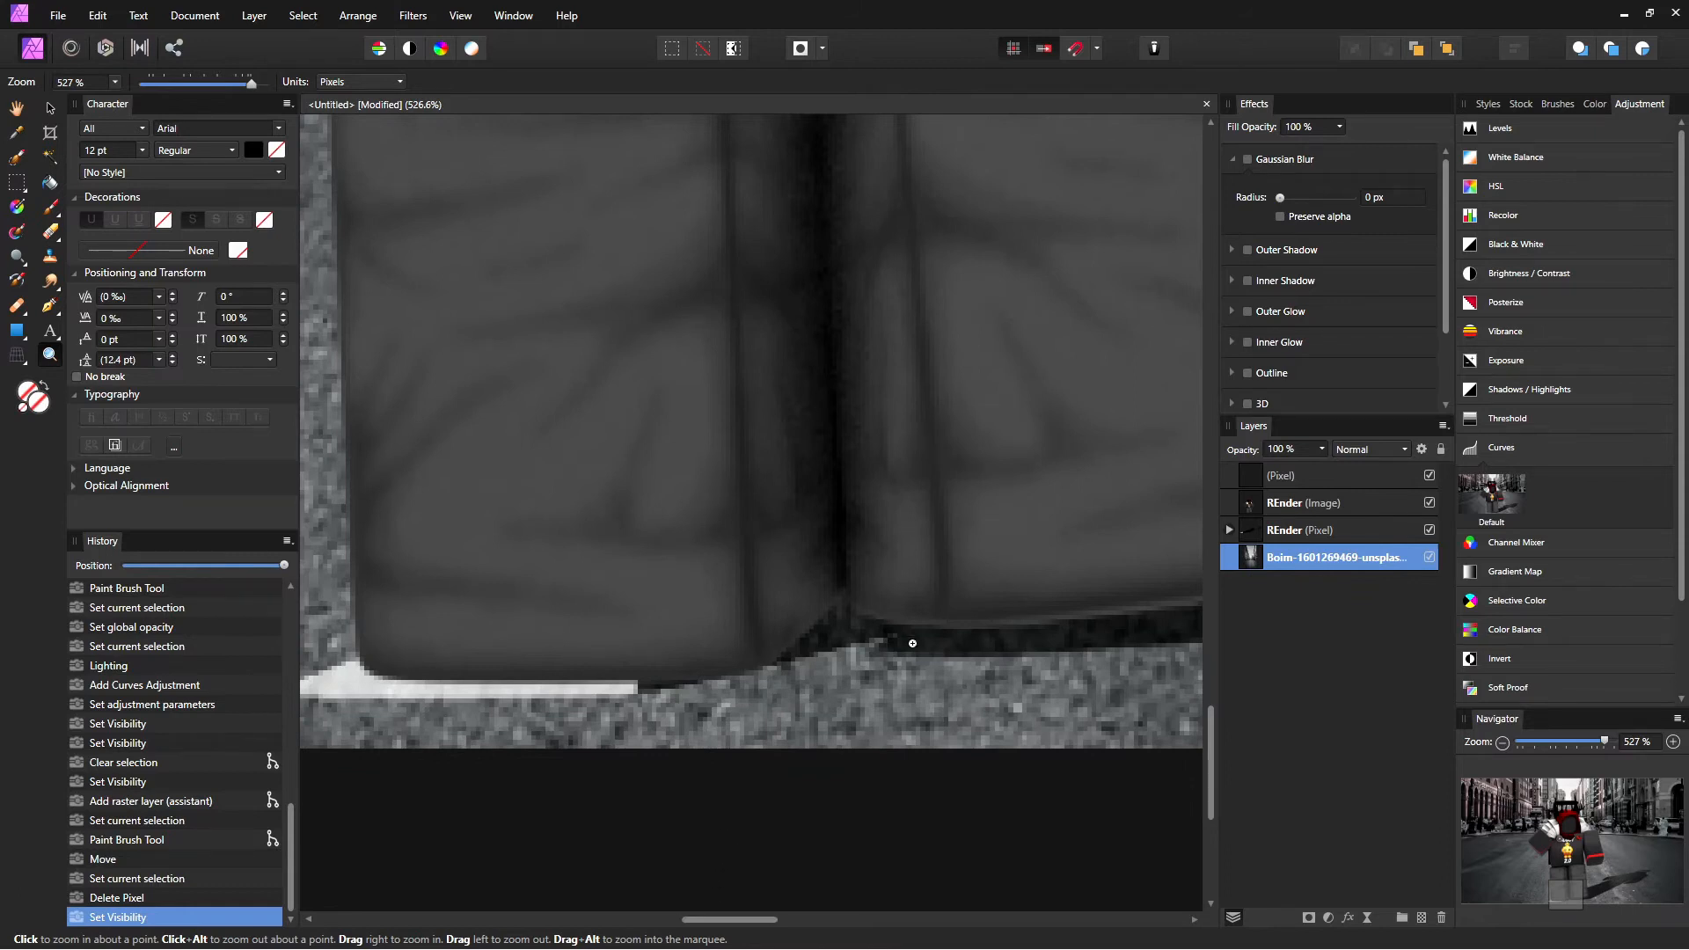
left_click_drag(705, 650, 510, 554)
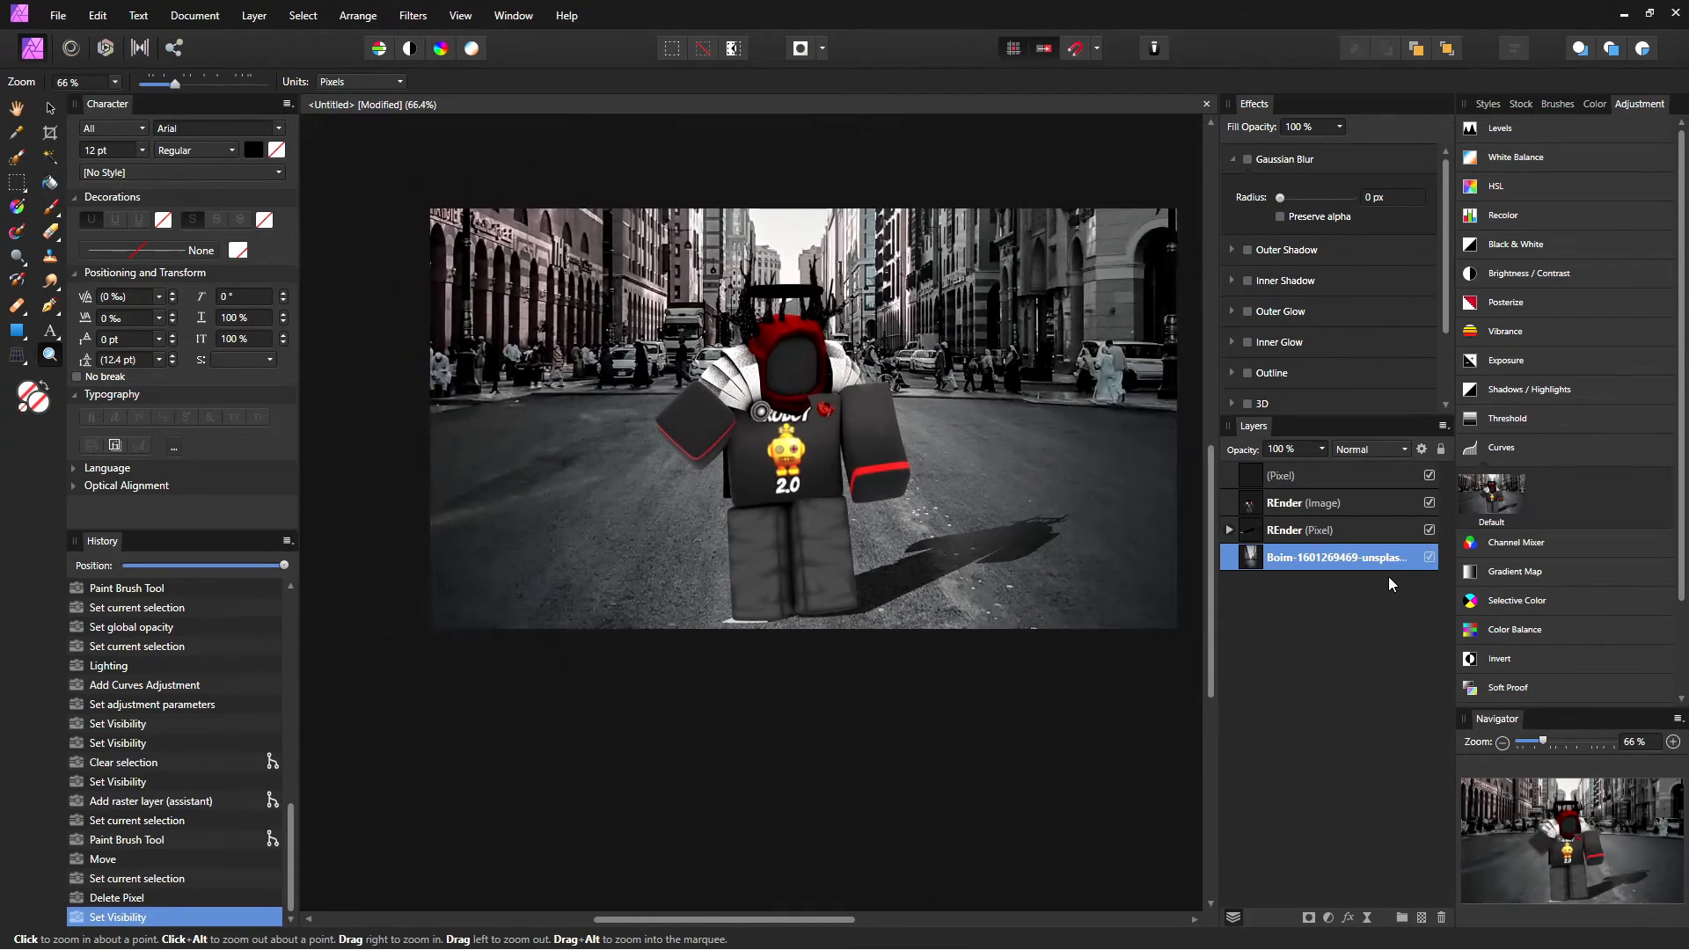
Step: Try a black brush stroke directly on the REnder layer's right-hand arm, and undo it
left_click(1309, 507)
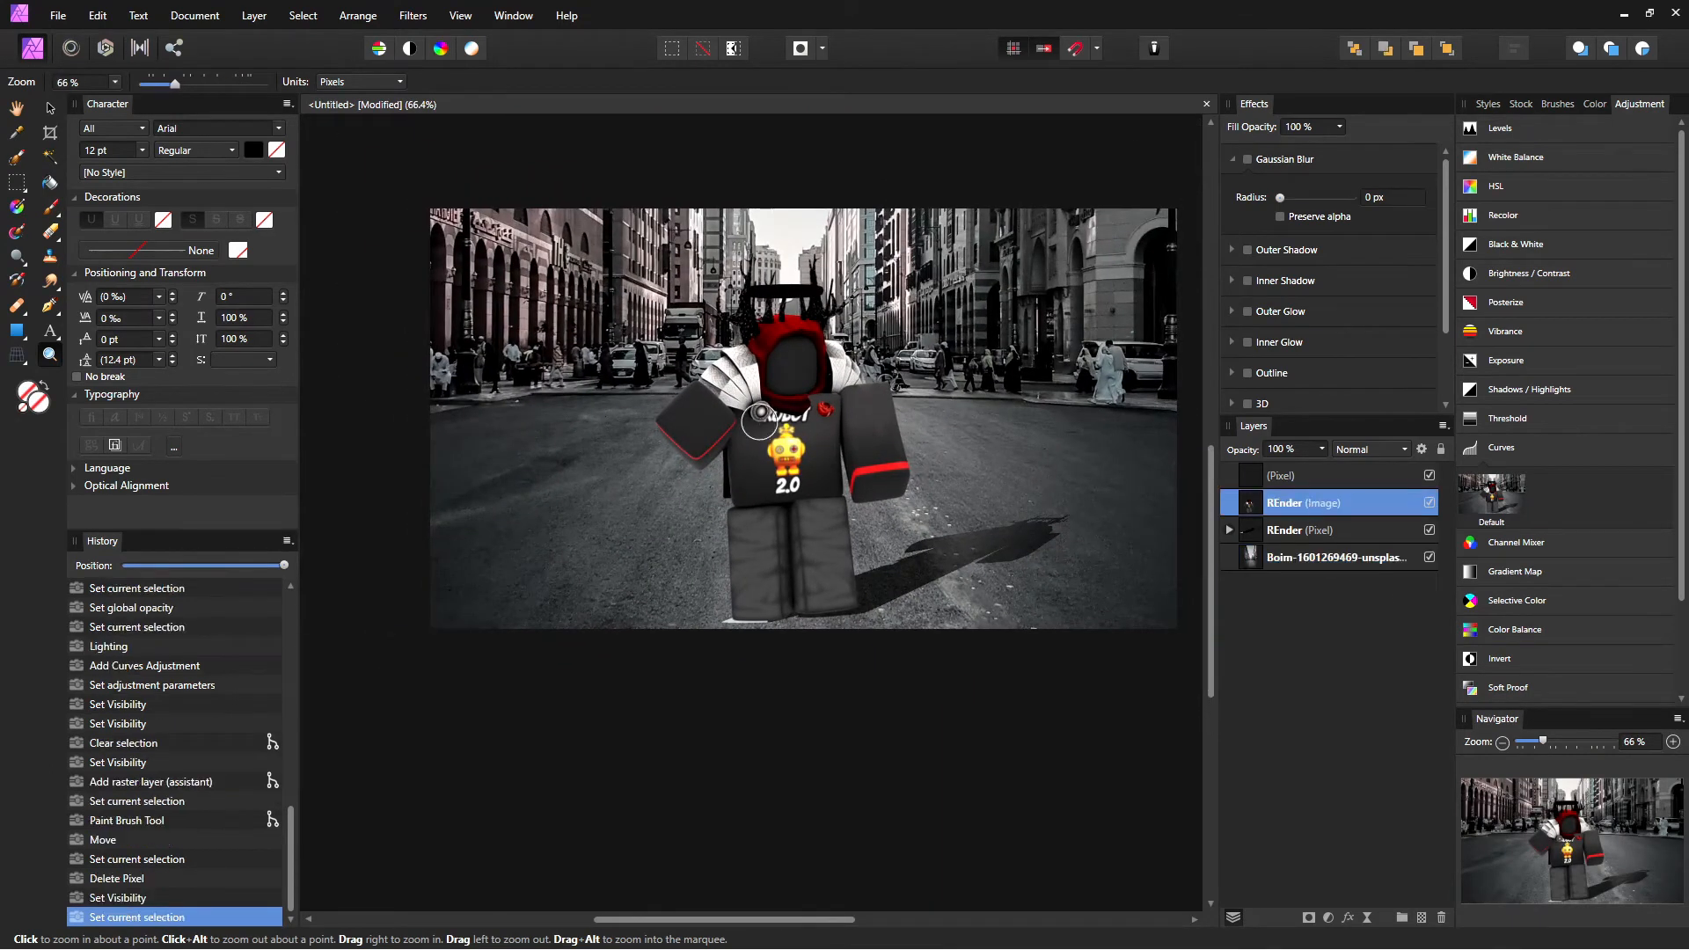
key("b")
left_click(850, 429)
mouse_move(850, 430)
left_mouse_down()
mouse_move(885, 387)
mouse_move(884, 424)
left_mouse_up()
key("ctrl+z")
key("ctrl+z")
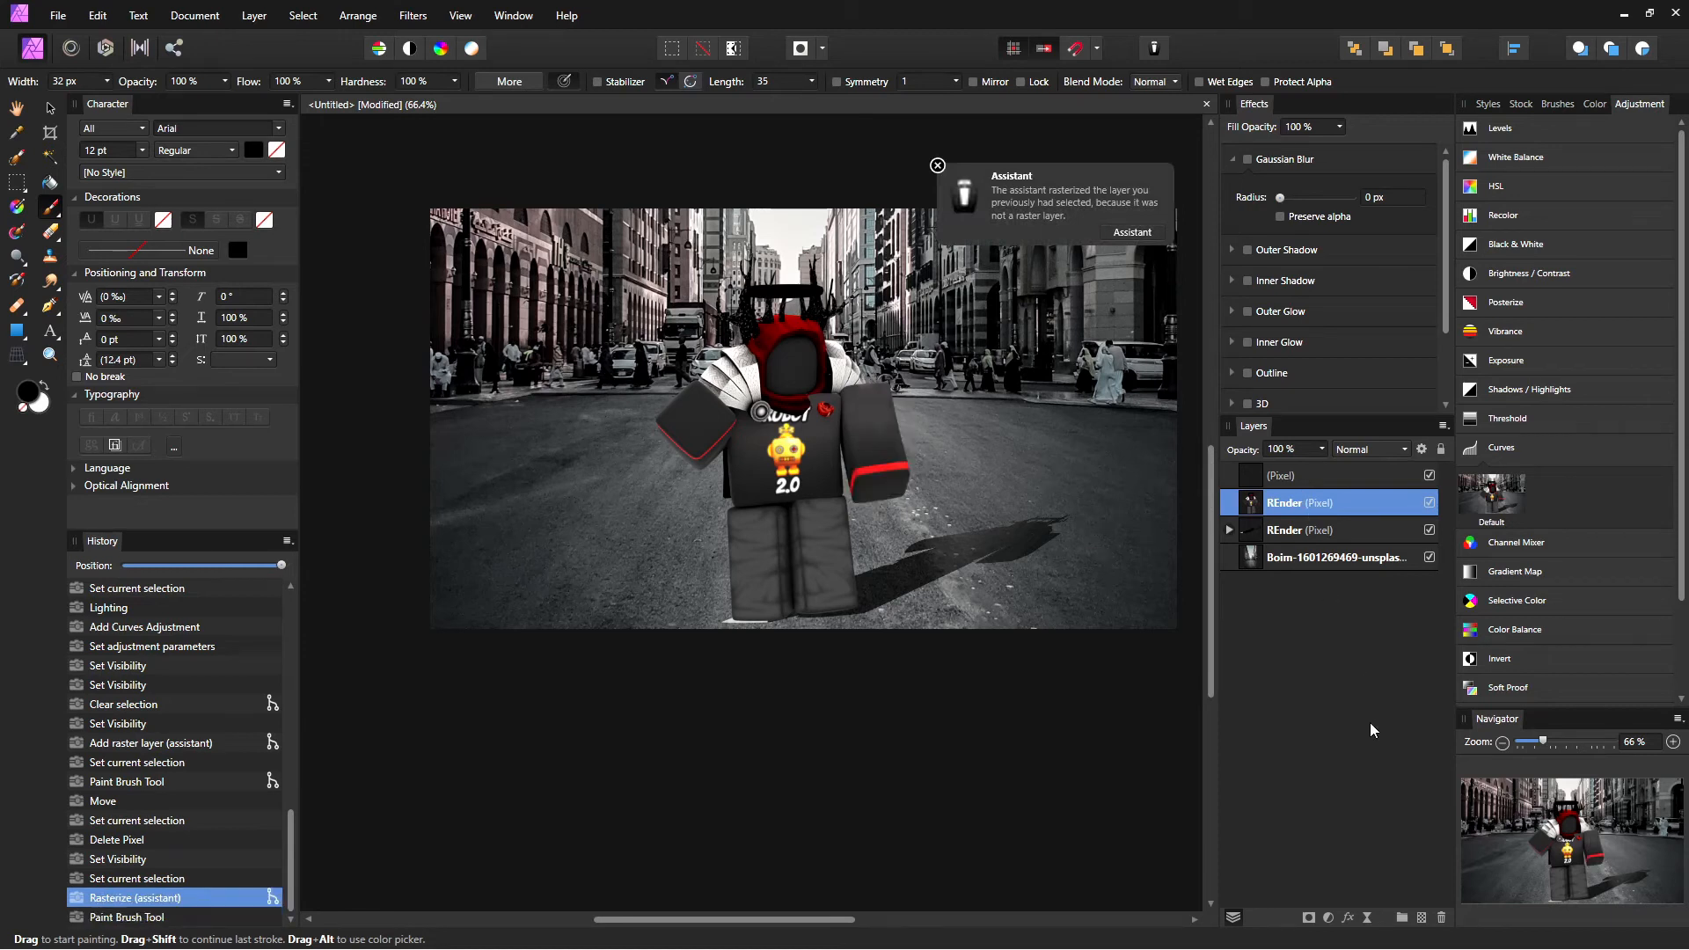
Step: Add a pixel layer nested inside REnder and paint black over the character's right half, including the arm and leg
left_click(1421, 918)
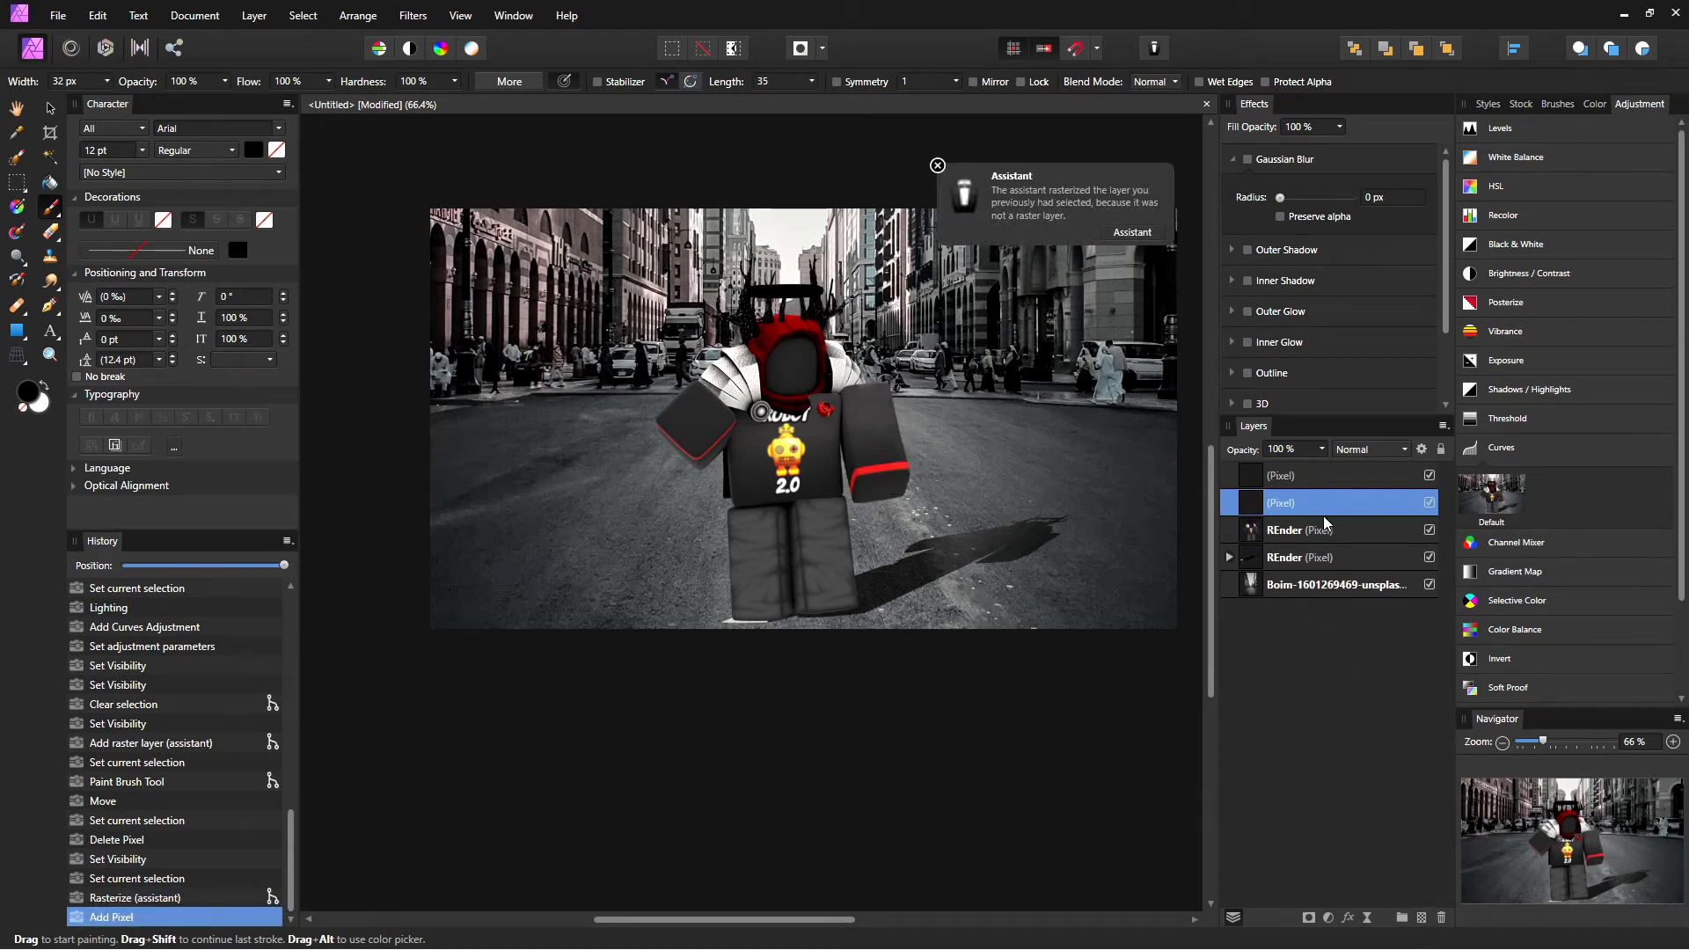
left_click_drag(1326, 519, 1314, 536)
mouse_move(836, 498)
left_mouse_down()
mouse_move(859, 455)
mouse_move(879, 493)
mouse_move(858, 568)
mouse_move(847, 394)
mouse_move(814, 369)
mouse_move(814, 295)
mouse_move(849, 312)
mouse_move(860, 543)
mouse_move(815, 551)
mouse_move(840, 426)
left_mouse_up()
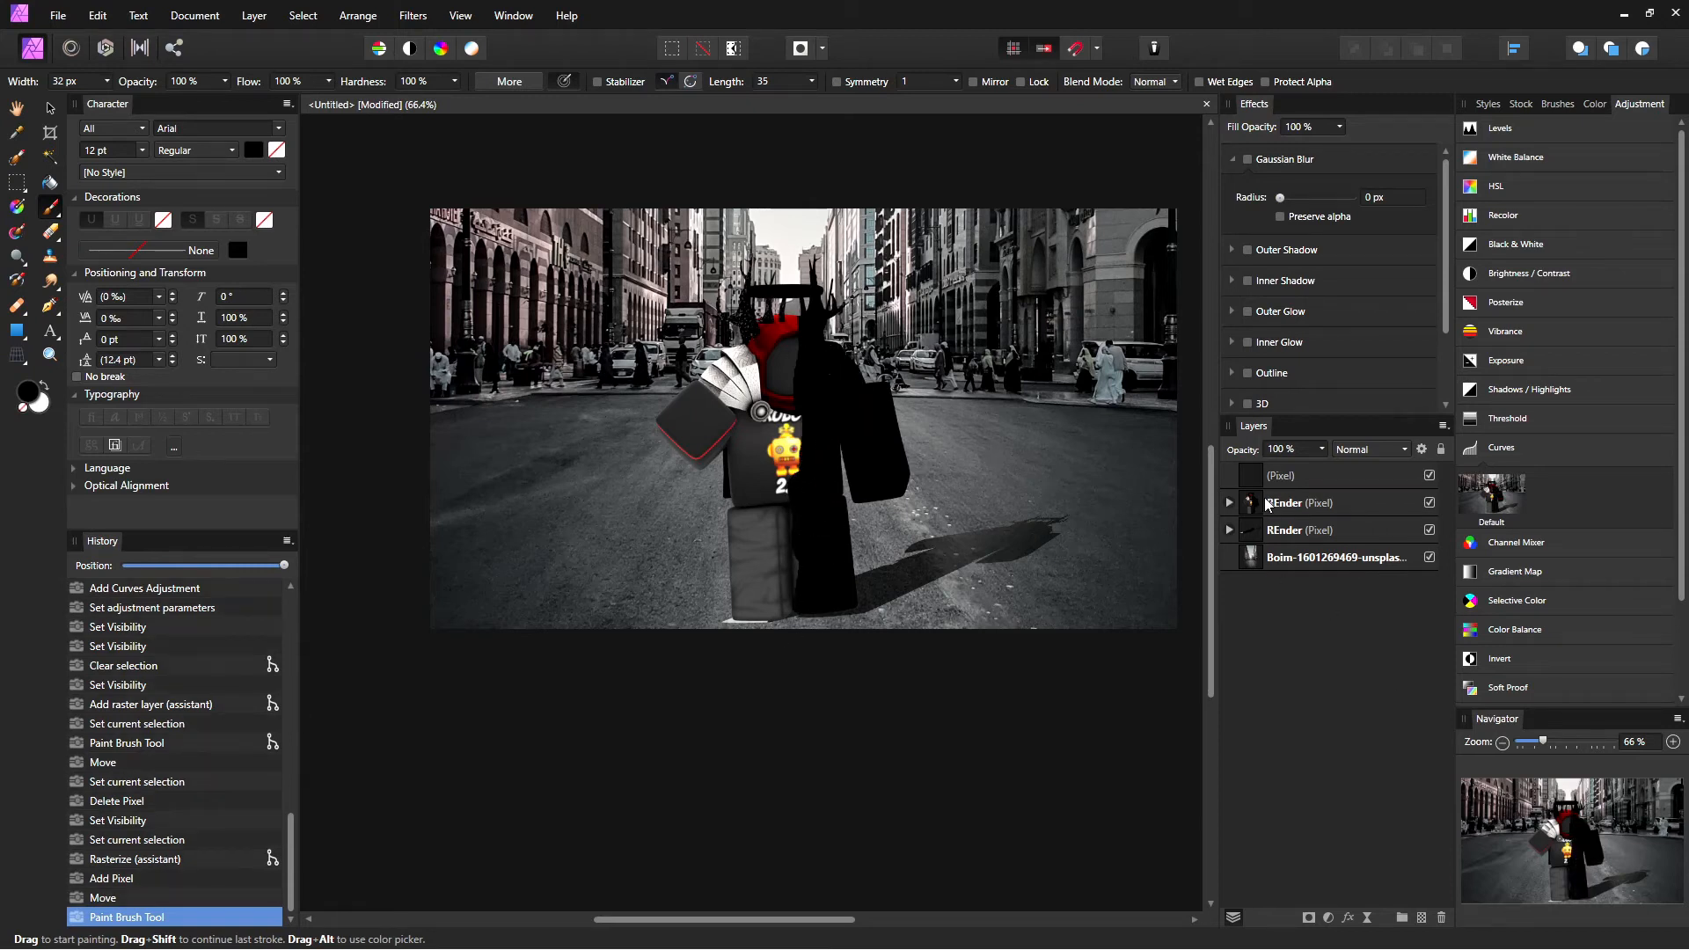
Step: Apply a 38.3 px Gaussian Blur to the black shading layer nested in REnder
left_click(1238, 510)
left_click(1229, 503)
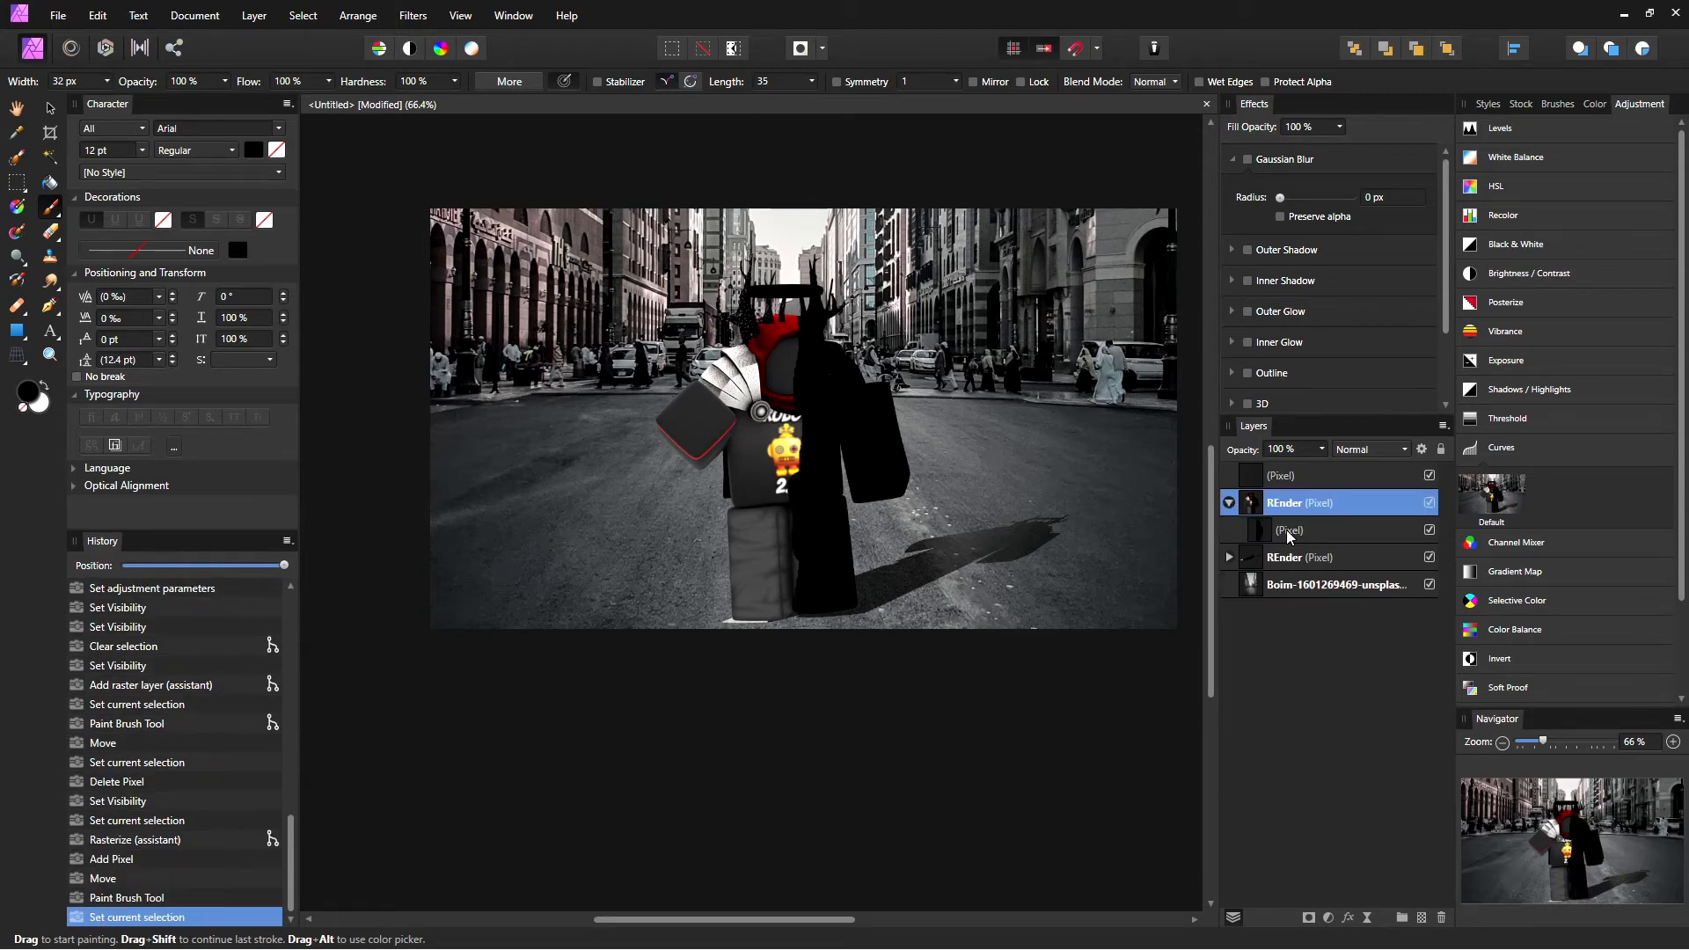
left_click(1291, 531)
left_click(1246, 159)
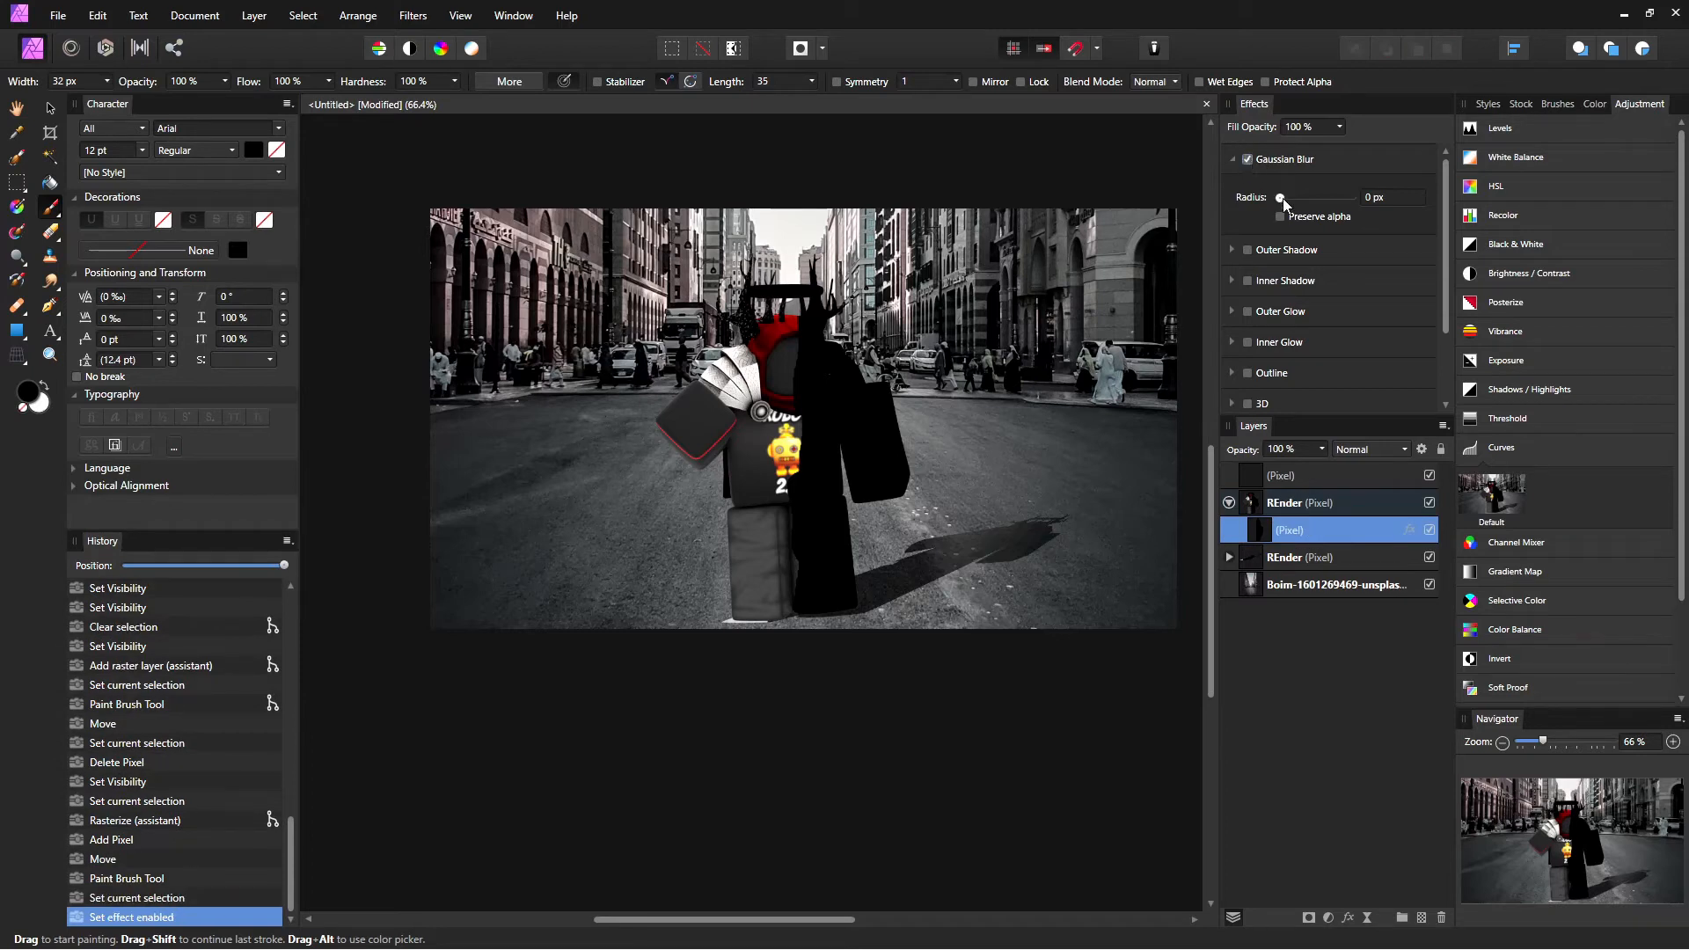
left_click_drag(1281, 201, 1334, 211)
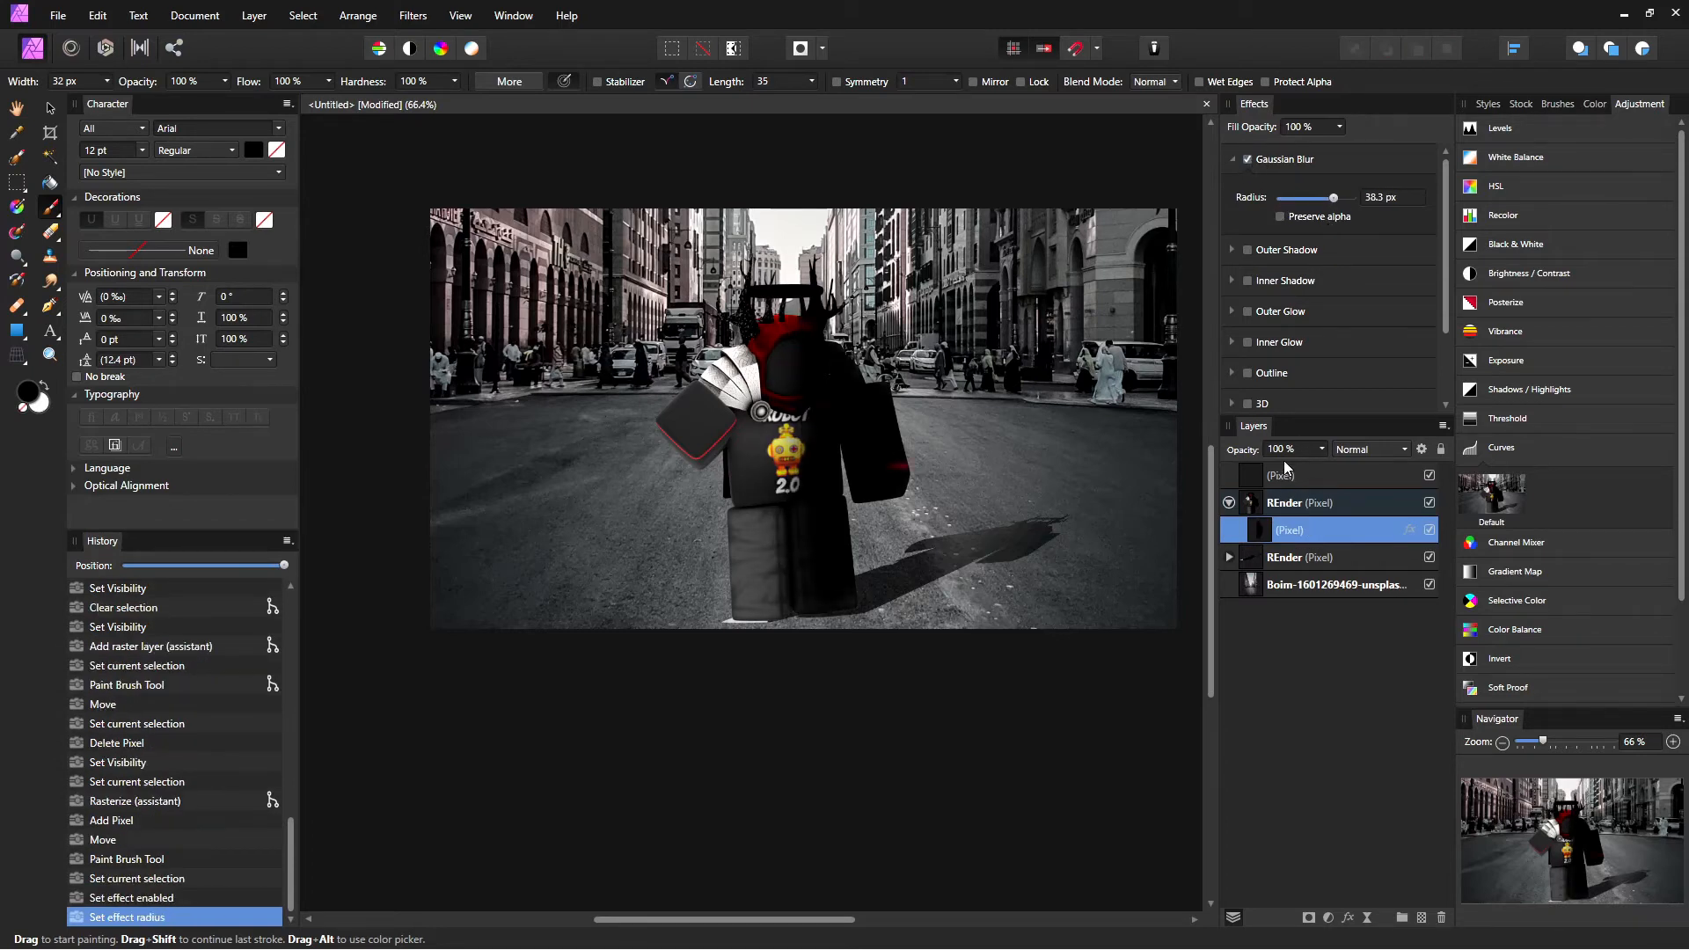
Step: Set the black shading layer's opacity to 66% and add a mask, painting black on it over the head and upper torso
left_click(1321, 450)
left_click_drag(1335, 472, 1282, 475)
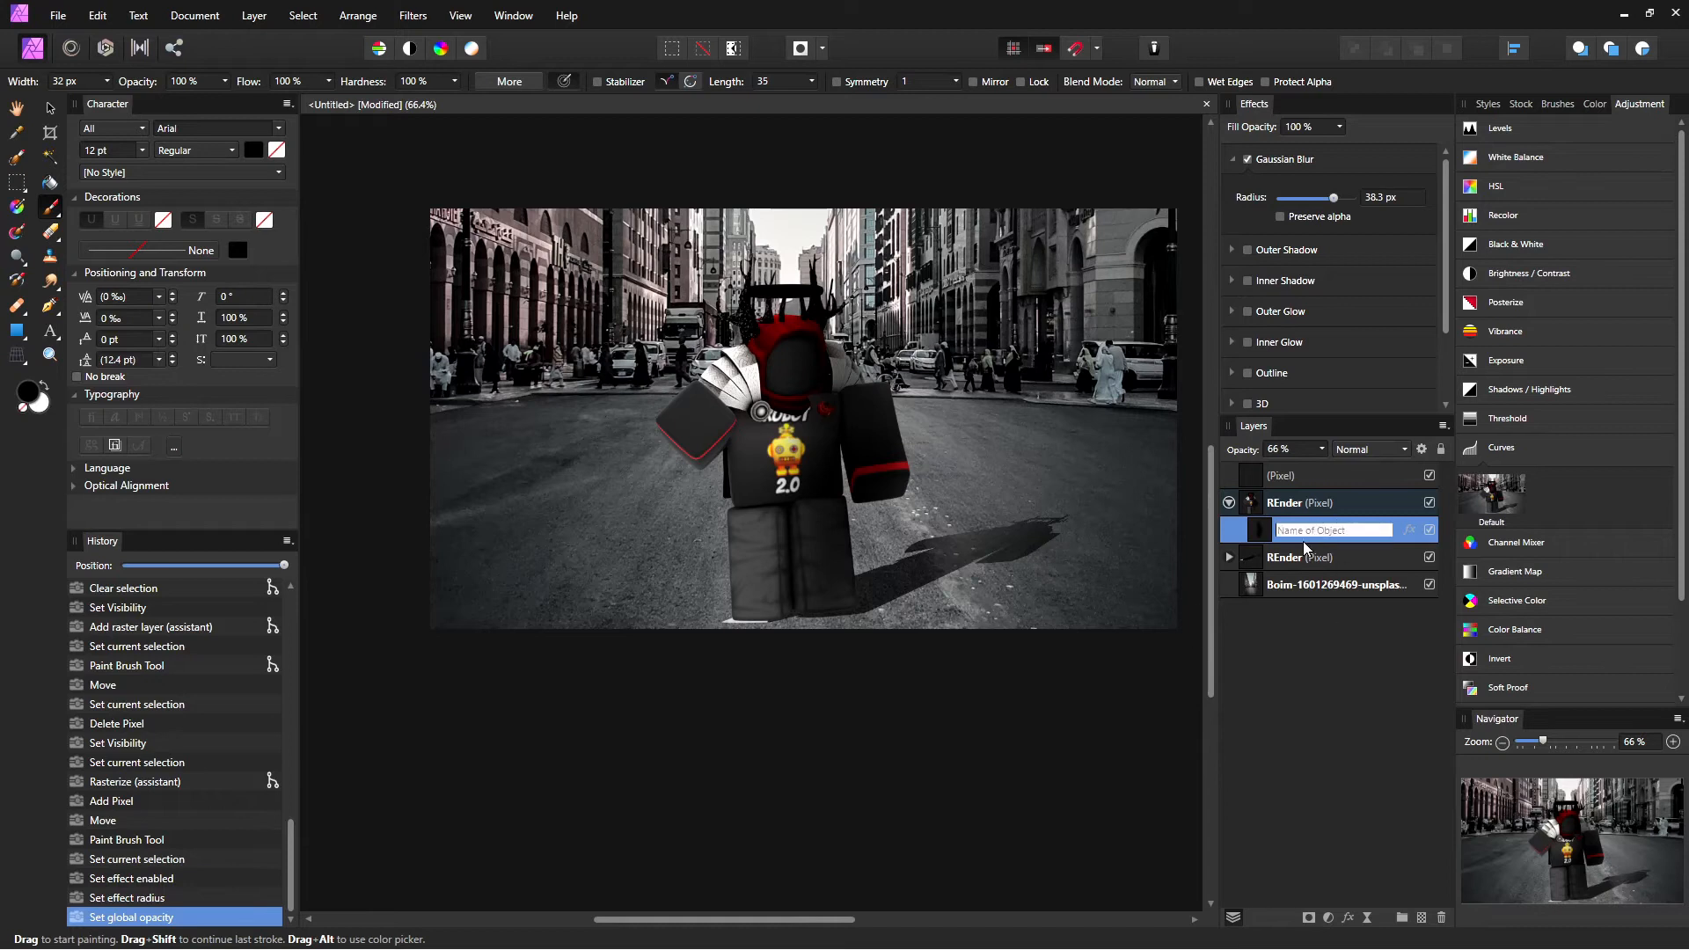
left_click(1308, 918)
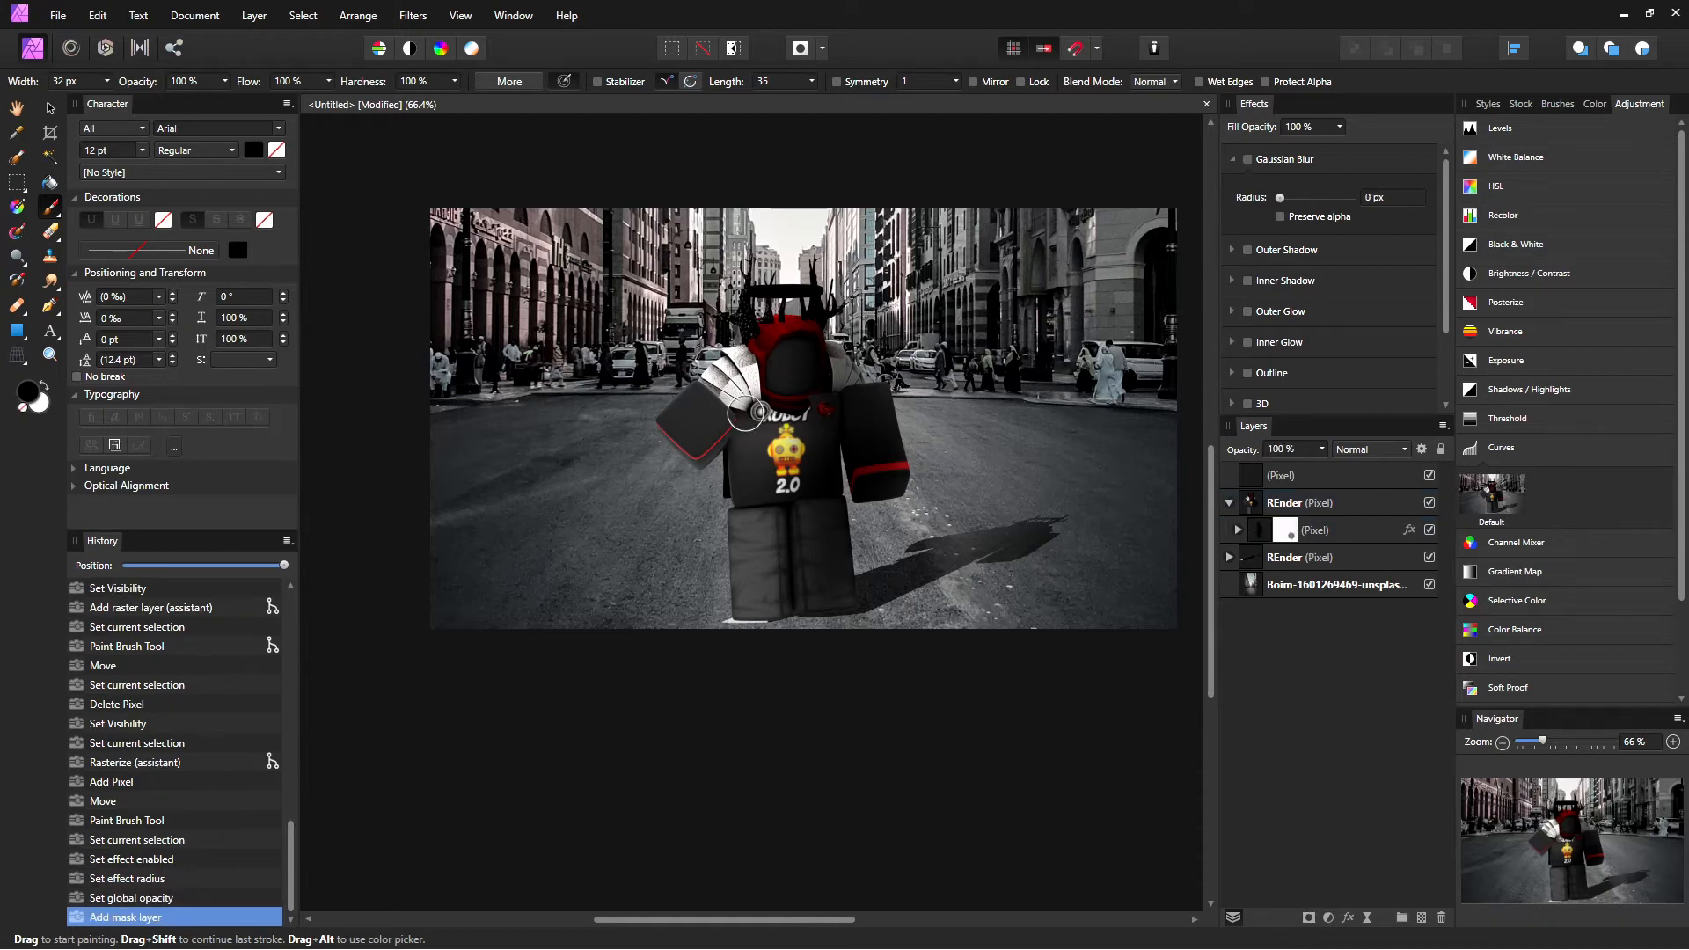
mouse_move(809, 341)
left_mouse_down()
mouse_move(836, 395)
mouse_move(842, 359)
mouse_move(817, 386)
mouse_move(805, 422)
left_mouse_up()
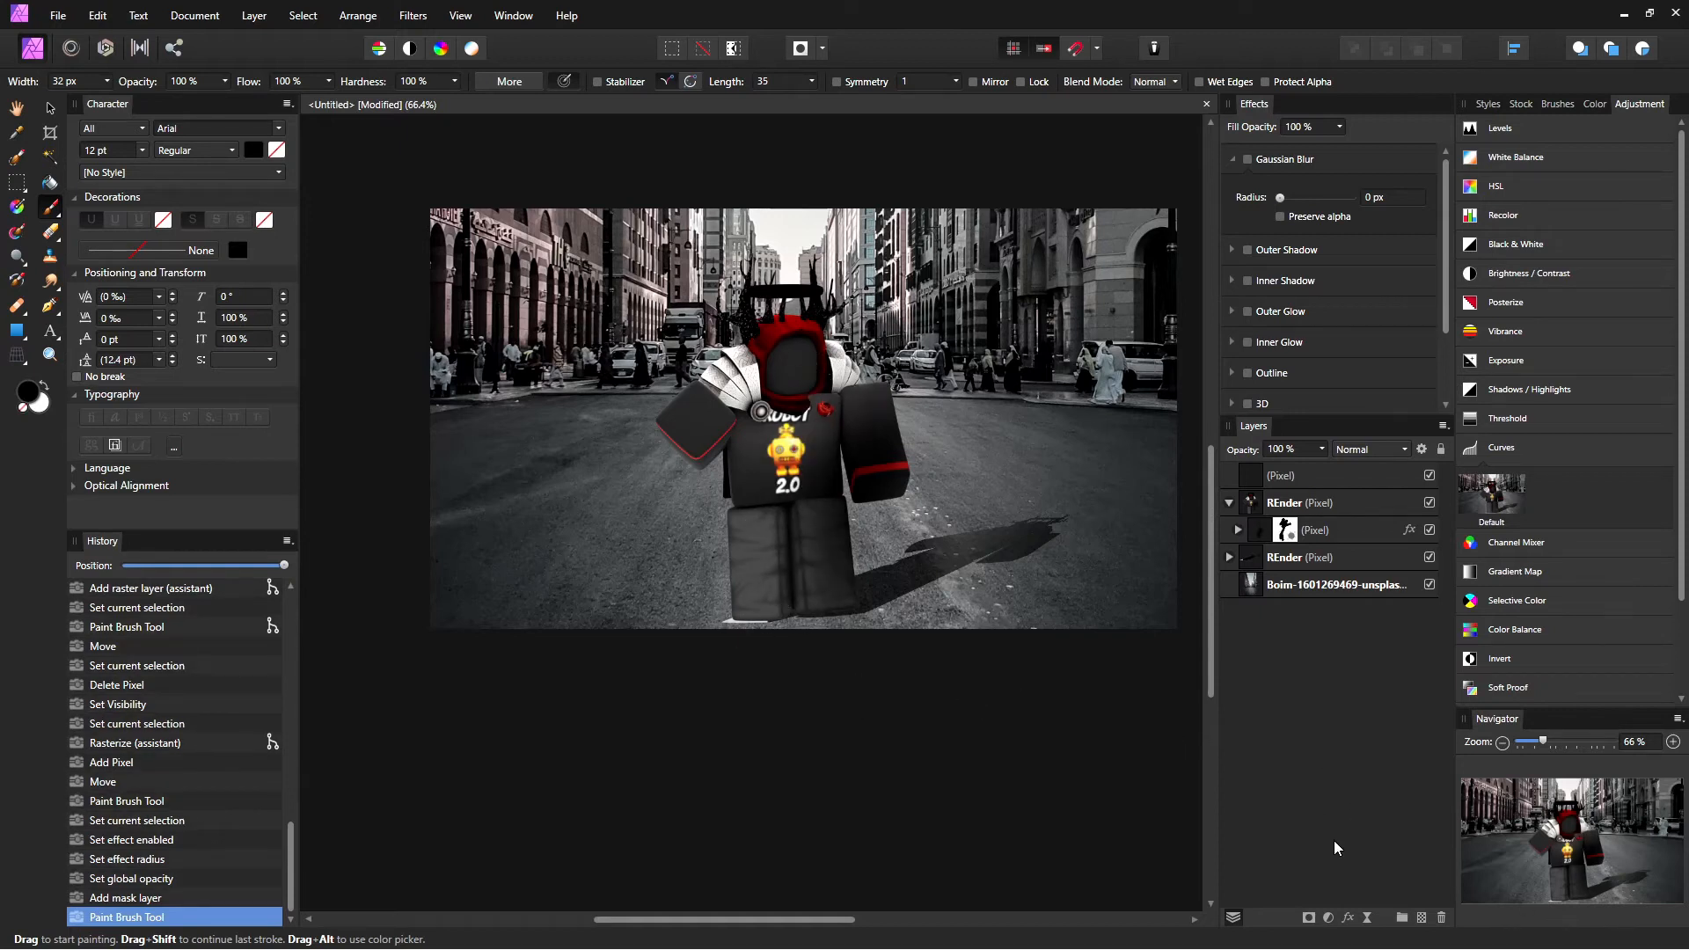
Step: Add another pixel layer inside REnder and paint white over the character's head, left arm and left leg edge
left_click(1421, 917)
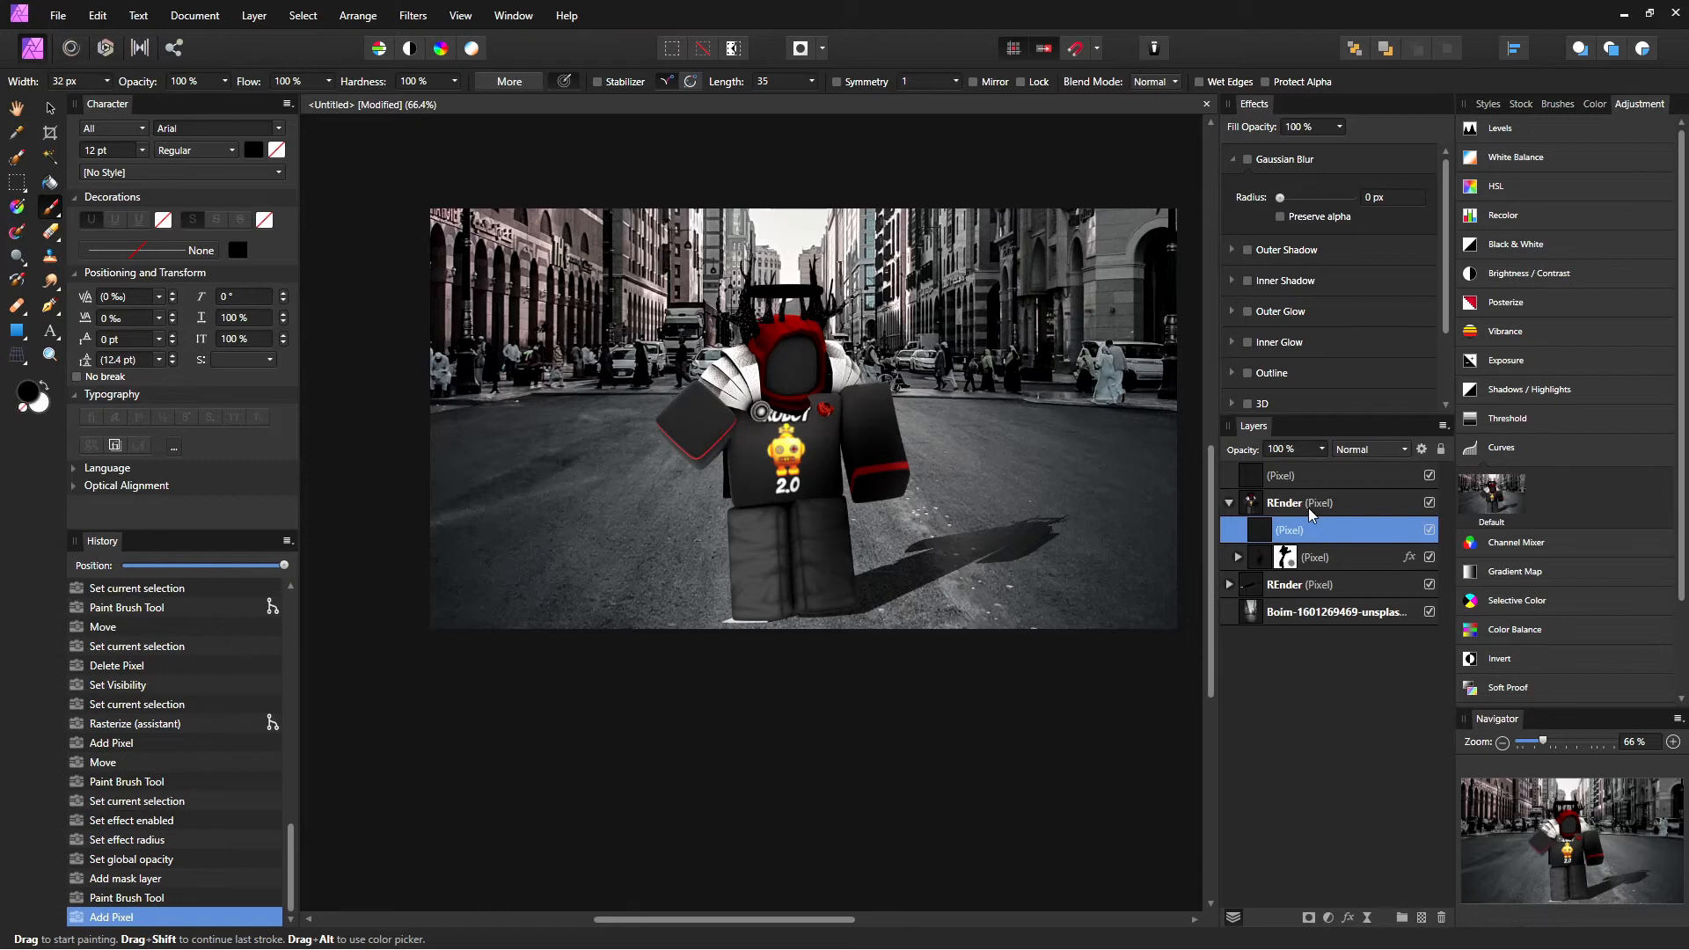
left_click(48, 385)
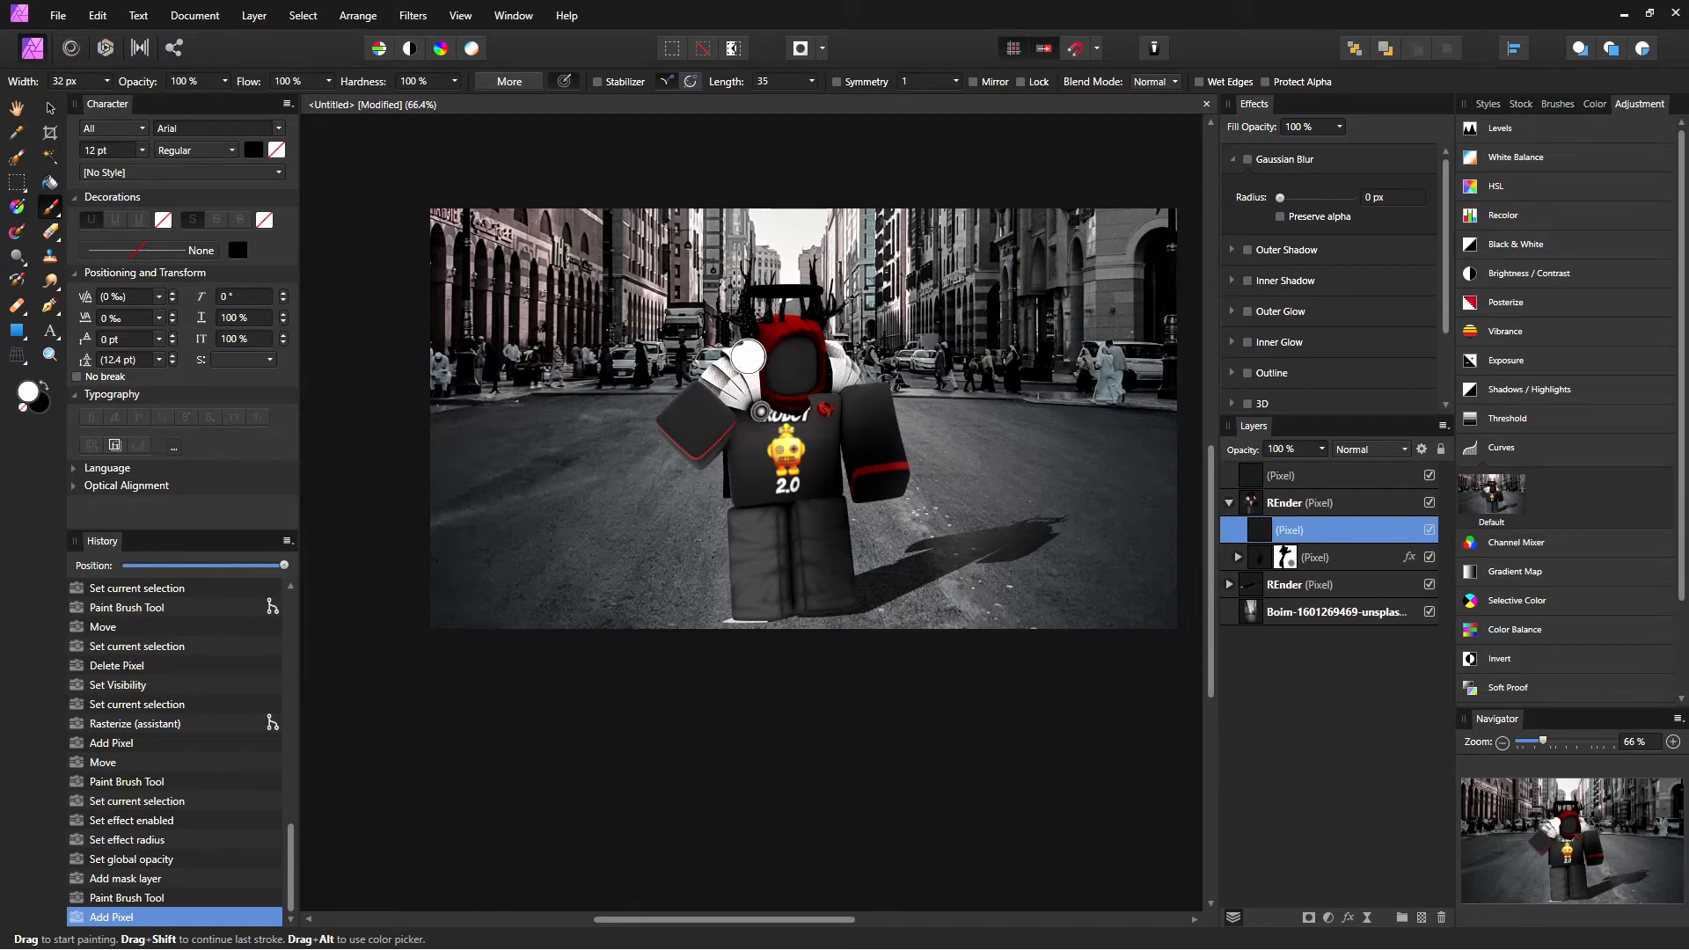
mouse_move(658, 392)
left_mouse_down()
mouse_move(681, 467)
mouse_move(731, 346)
mouse_move(778, 288)
mouse_move(827, 285)
mouse_move(755, 259)
mouse_move(793, 264)
mouse_move(689, 394)
mouse_move(683, 465)
mouse_move(721, 593)
mouse_move(731, 408)
mouse_move(669, 432)
mouse_move(711, 439)
mouse_move(708, 413)
mouse_move(714, 437)
mouse_move(760, 362)
mouse_move(850, 297)
mouse_move(821, 389)
left_mouse_up()
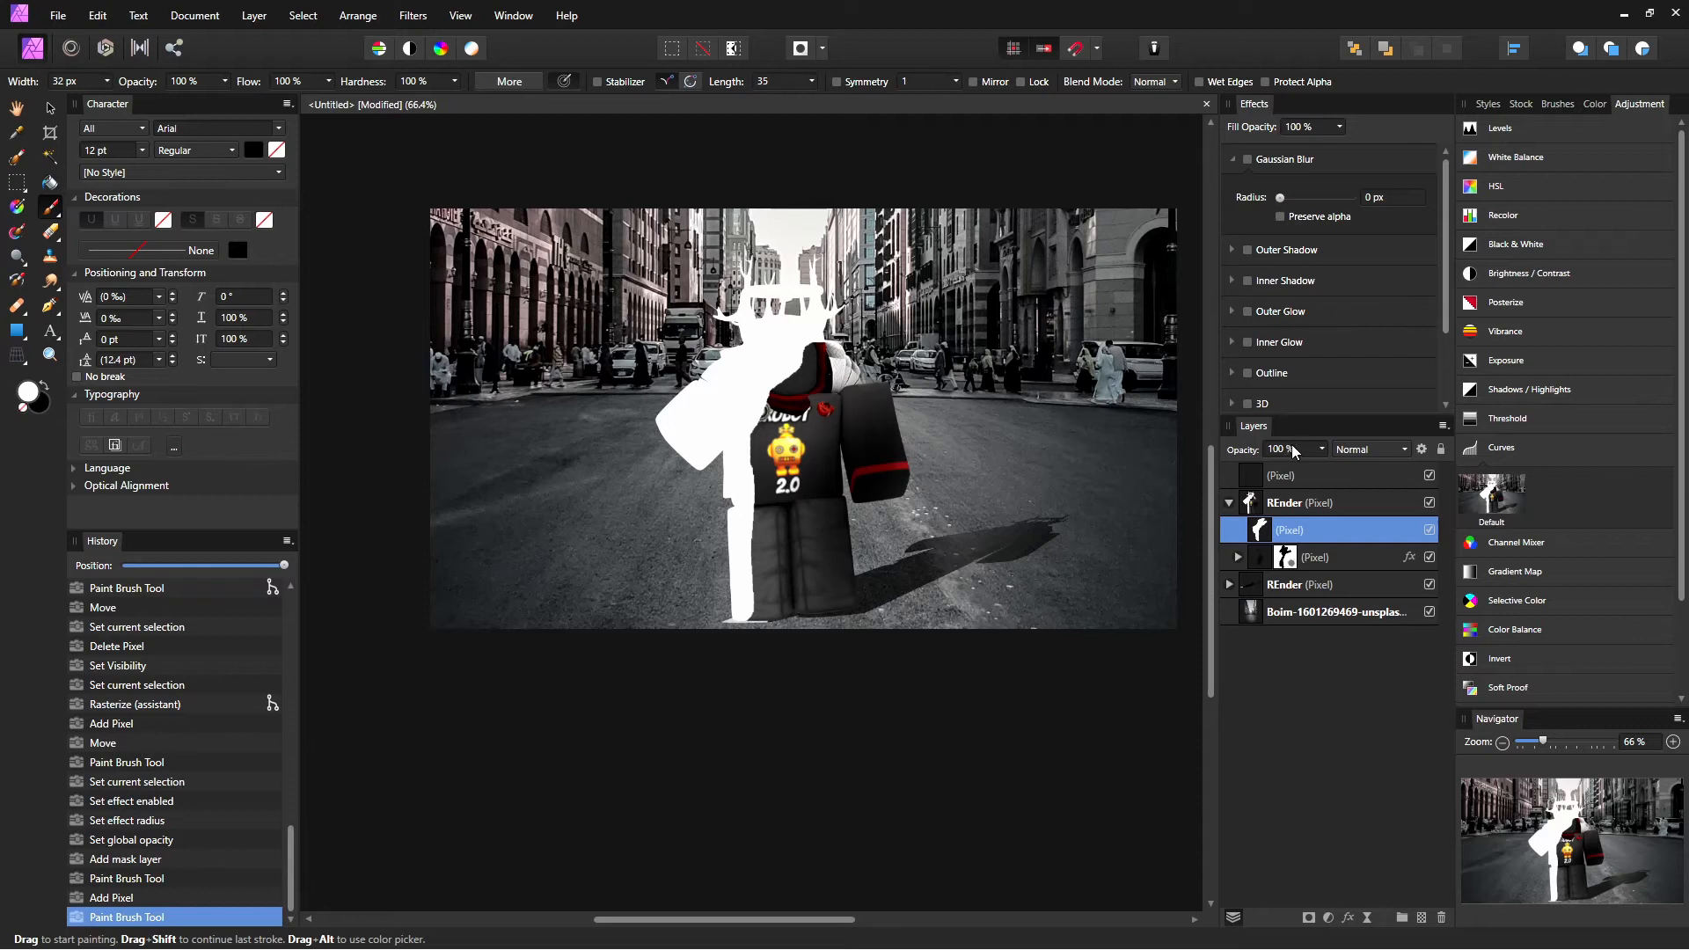
Step: Apply a 33.9 px Gaussian Blur to the white highlight layer and lower its opacity to 21%
mouse_move(1321, 451)
left_mouse_down()
mouse_move(1324, 464)
mouse_move(1262, 471)
left_mouse_up()
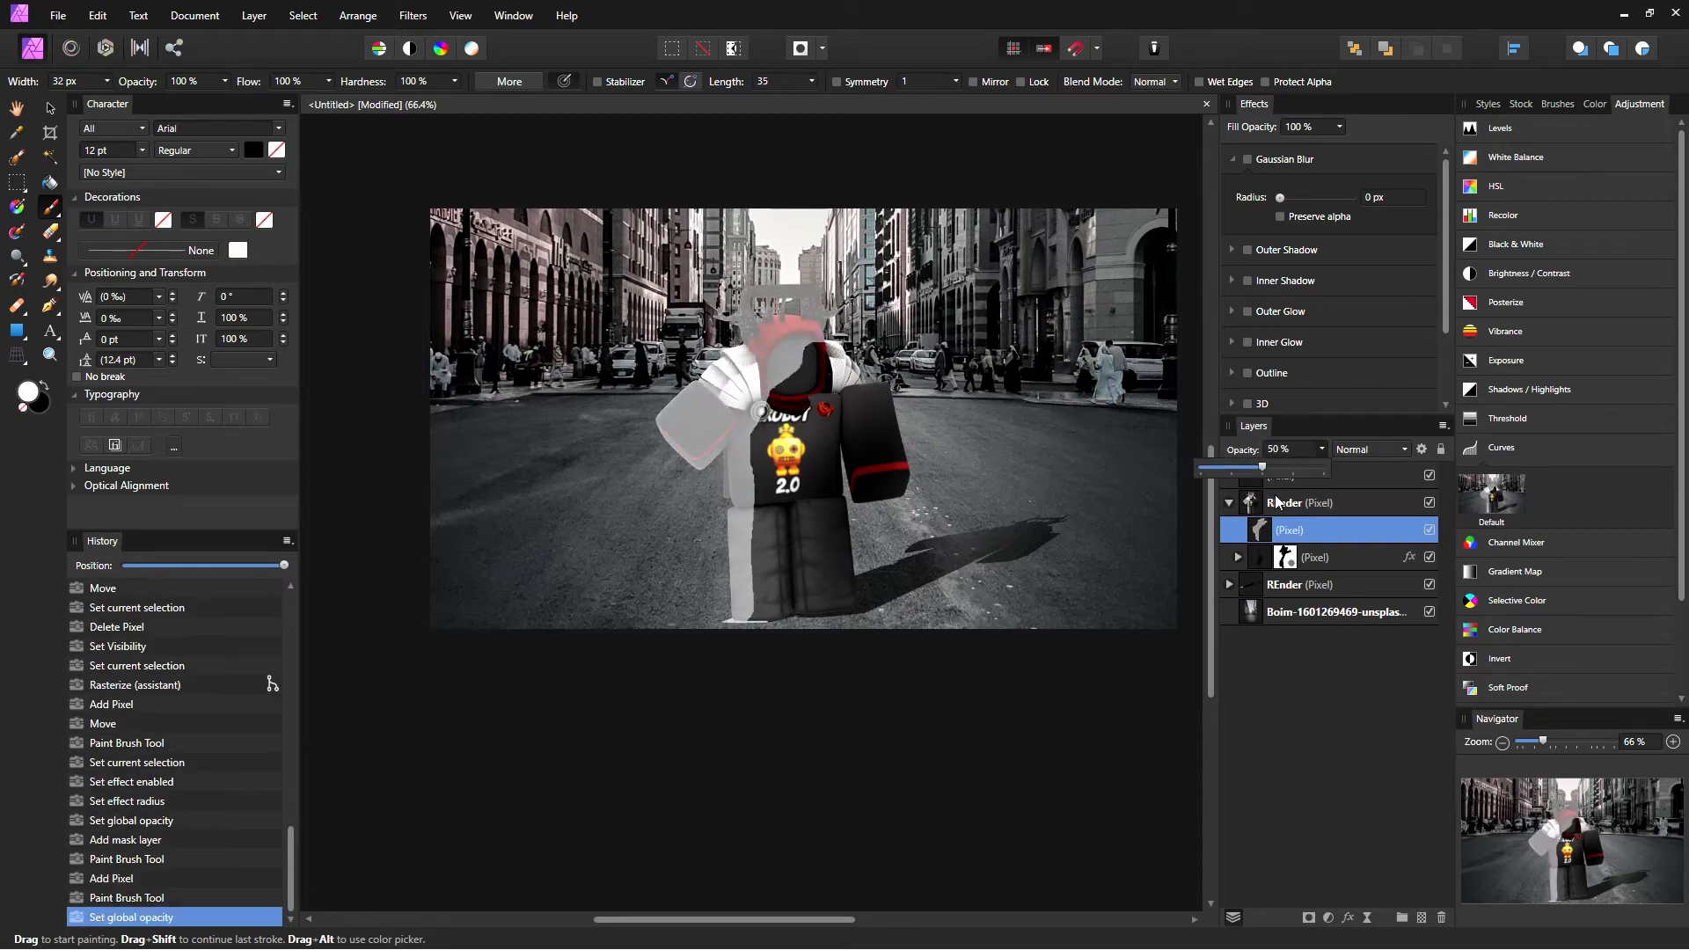
left_click(1248, 159)
left_click_drag(1279, 198, 1330, 204)
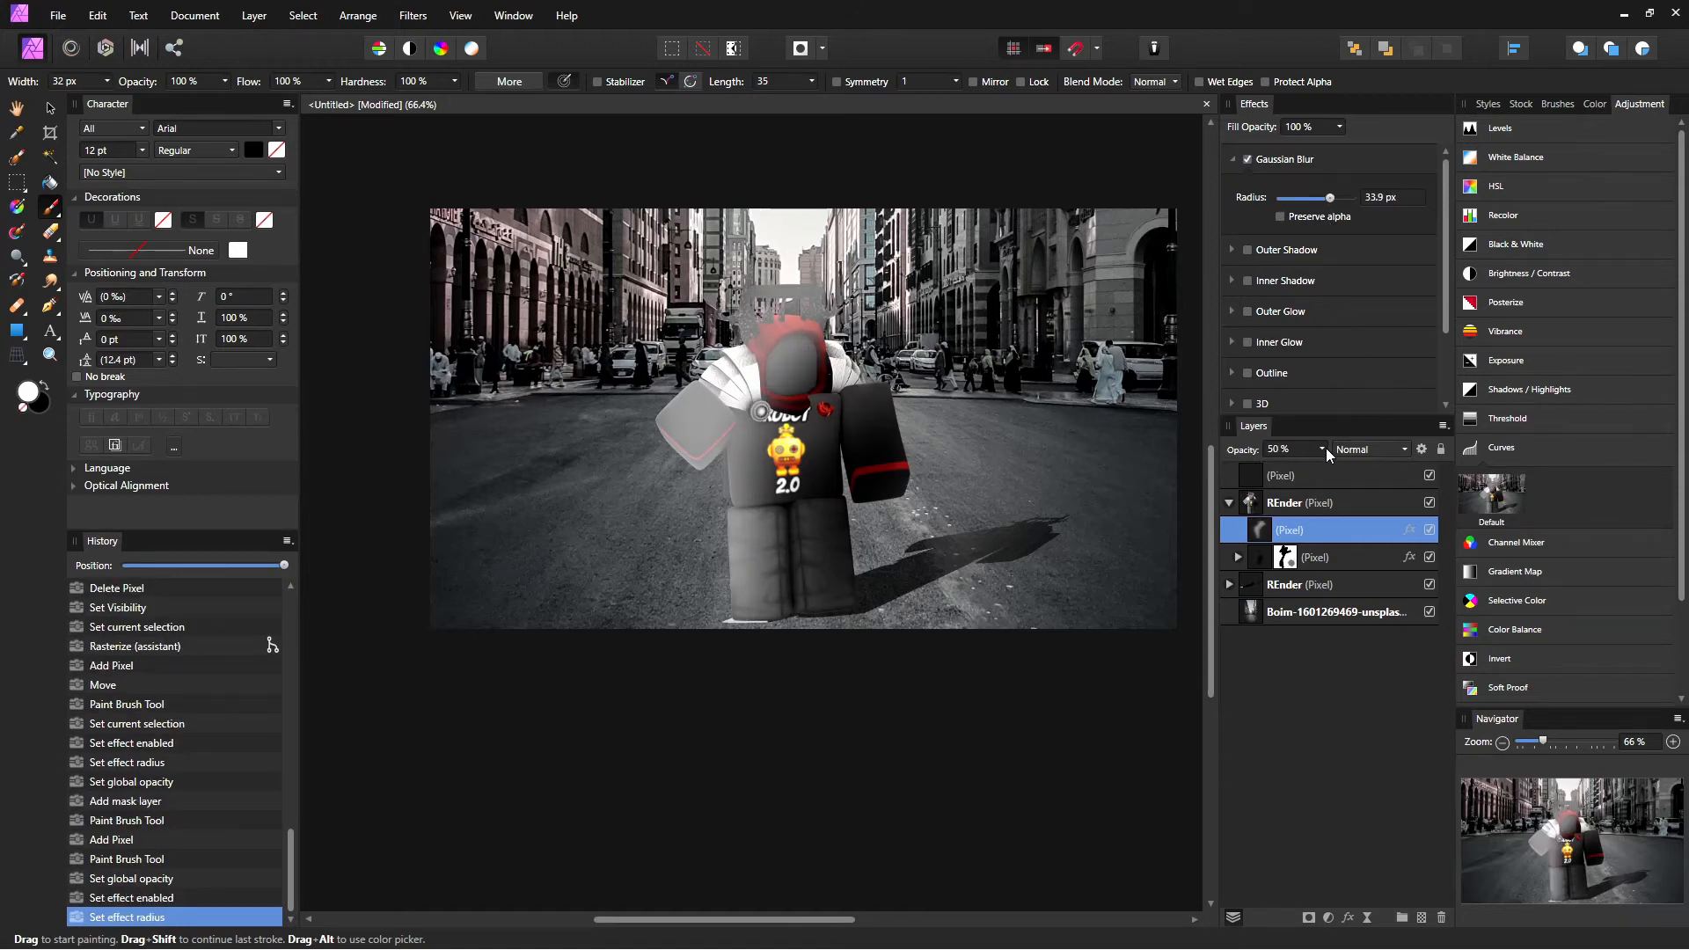
left_click_drag(1326, 450, 1287, 458)
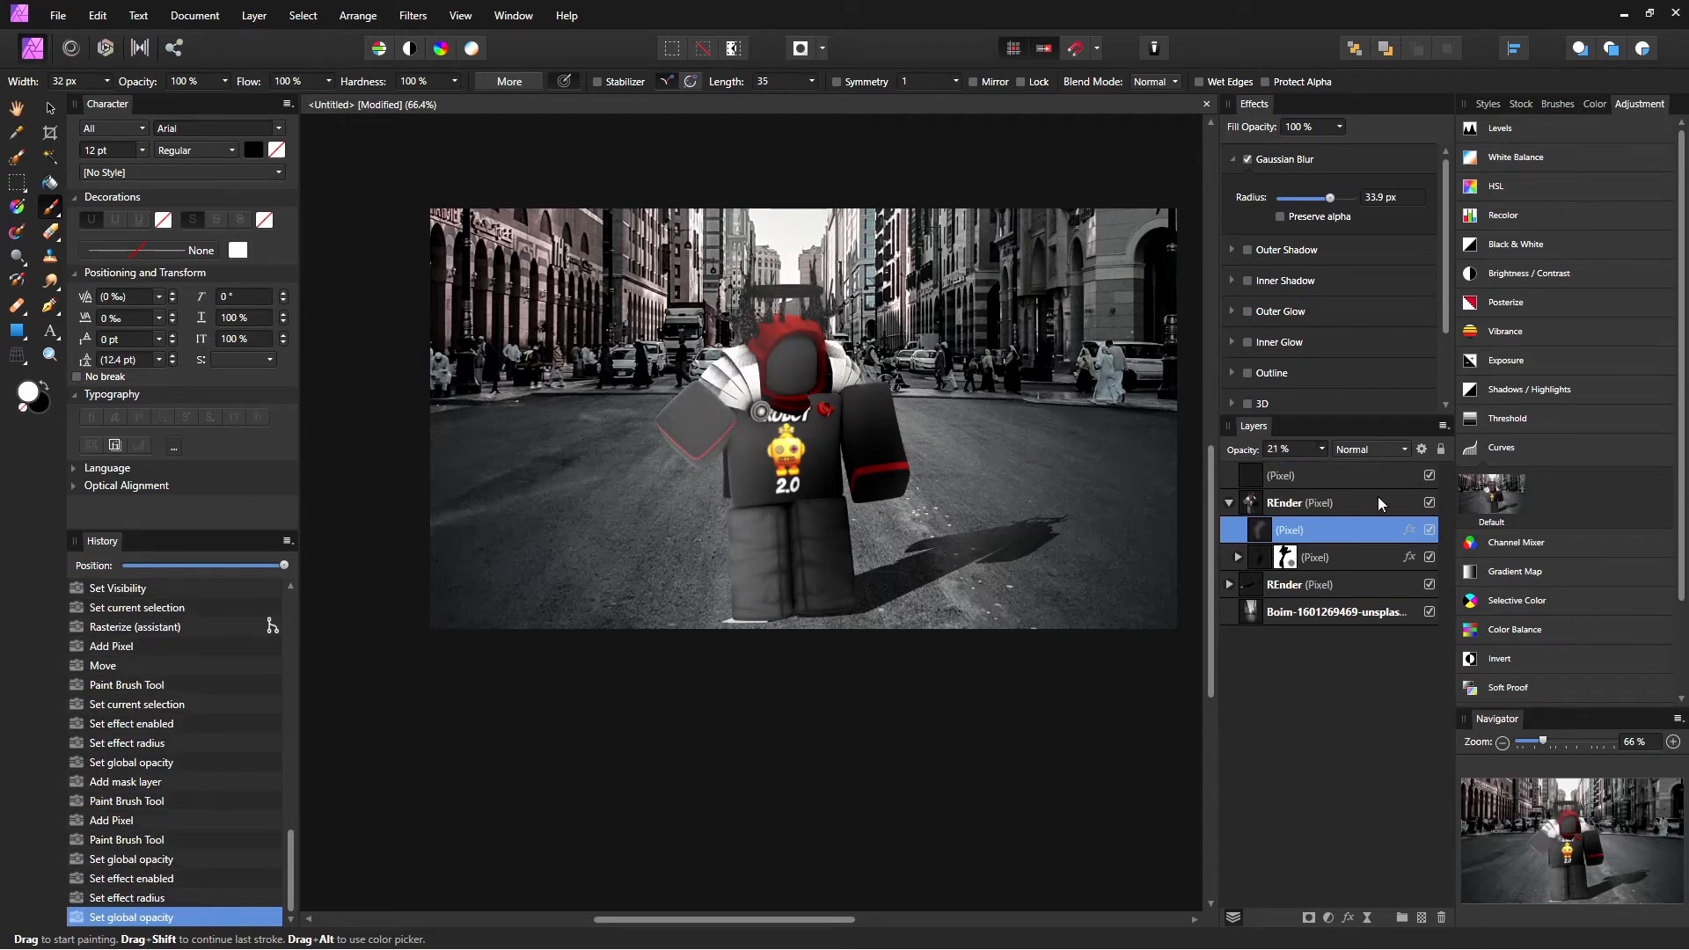
left_click(412, 16)
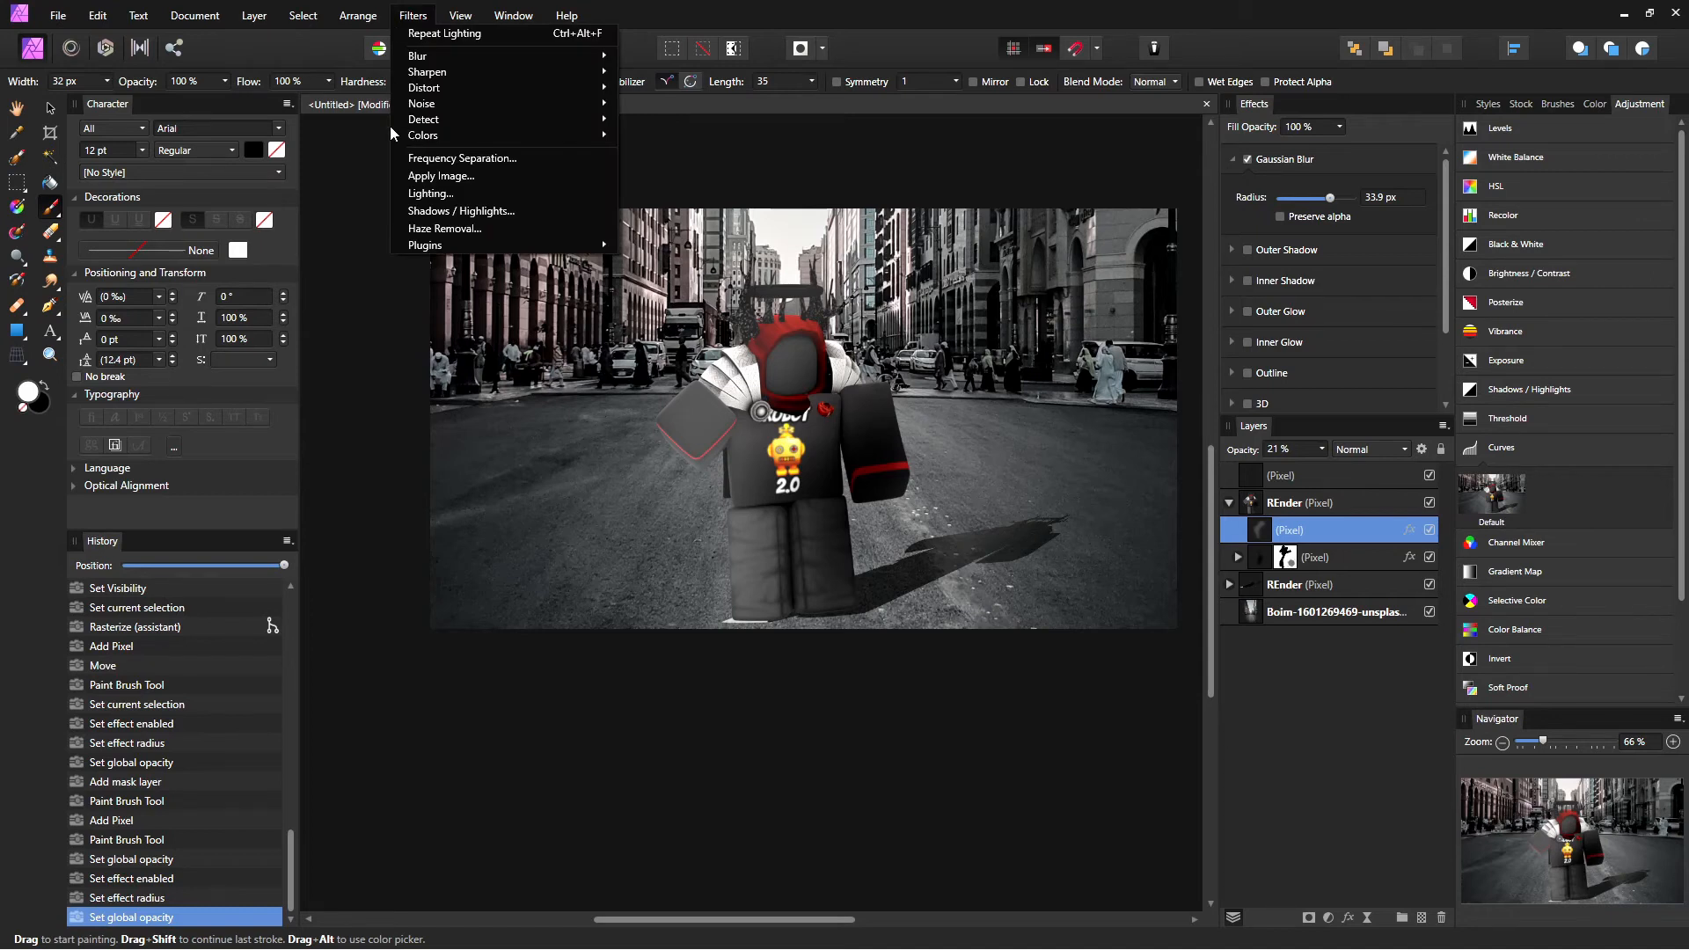
left_click(426, 193)
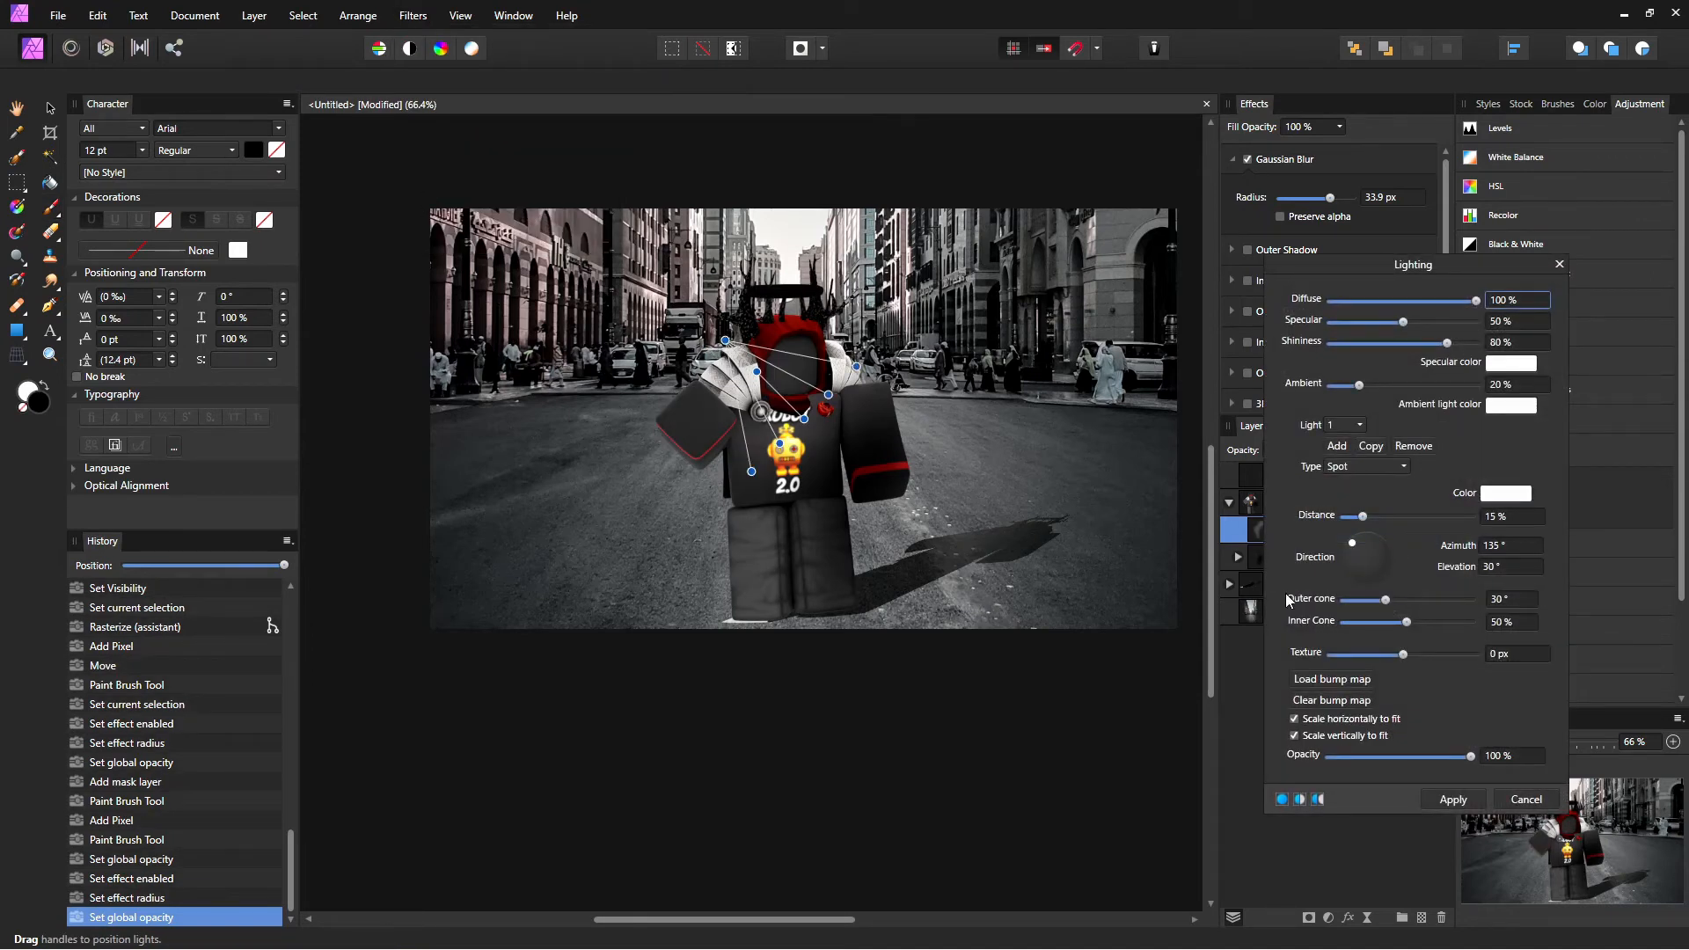
left_click(1525, 799)
Step: Select the REnder layer and hide its nested highlight and shading layers
left_click(1368, 508)
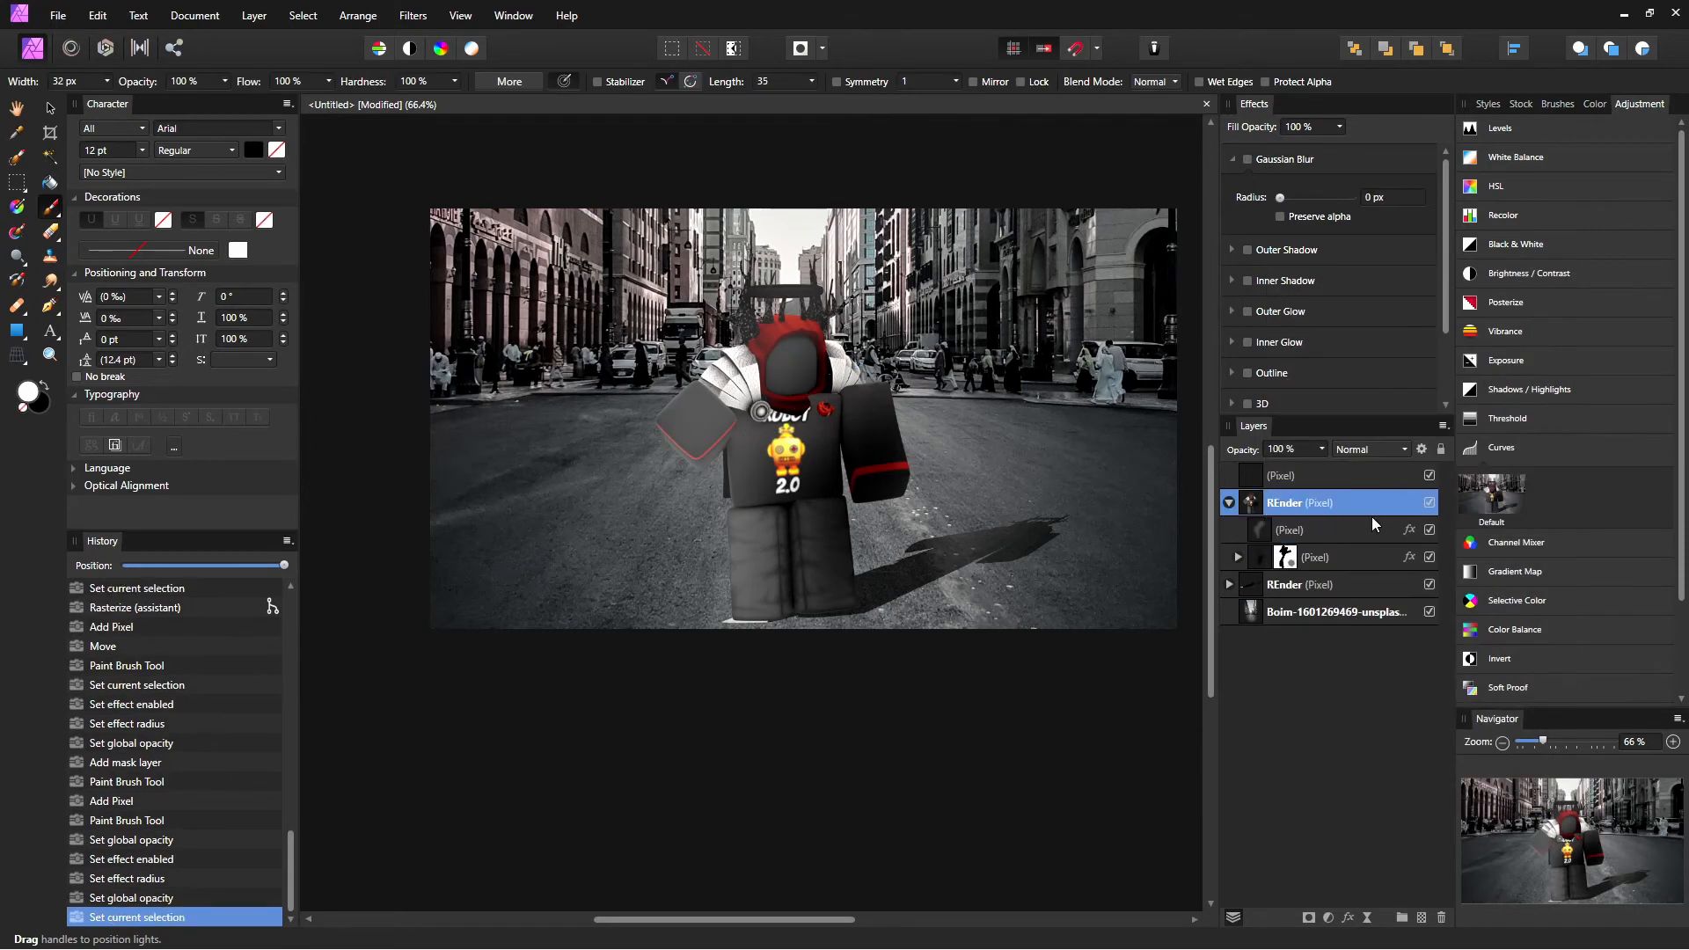
left_click(1429, 529)
left_click(1430, 557)
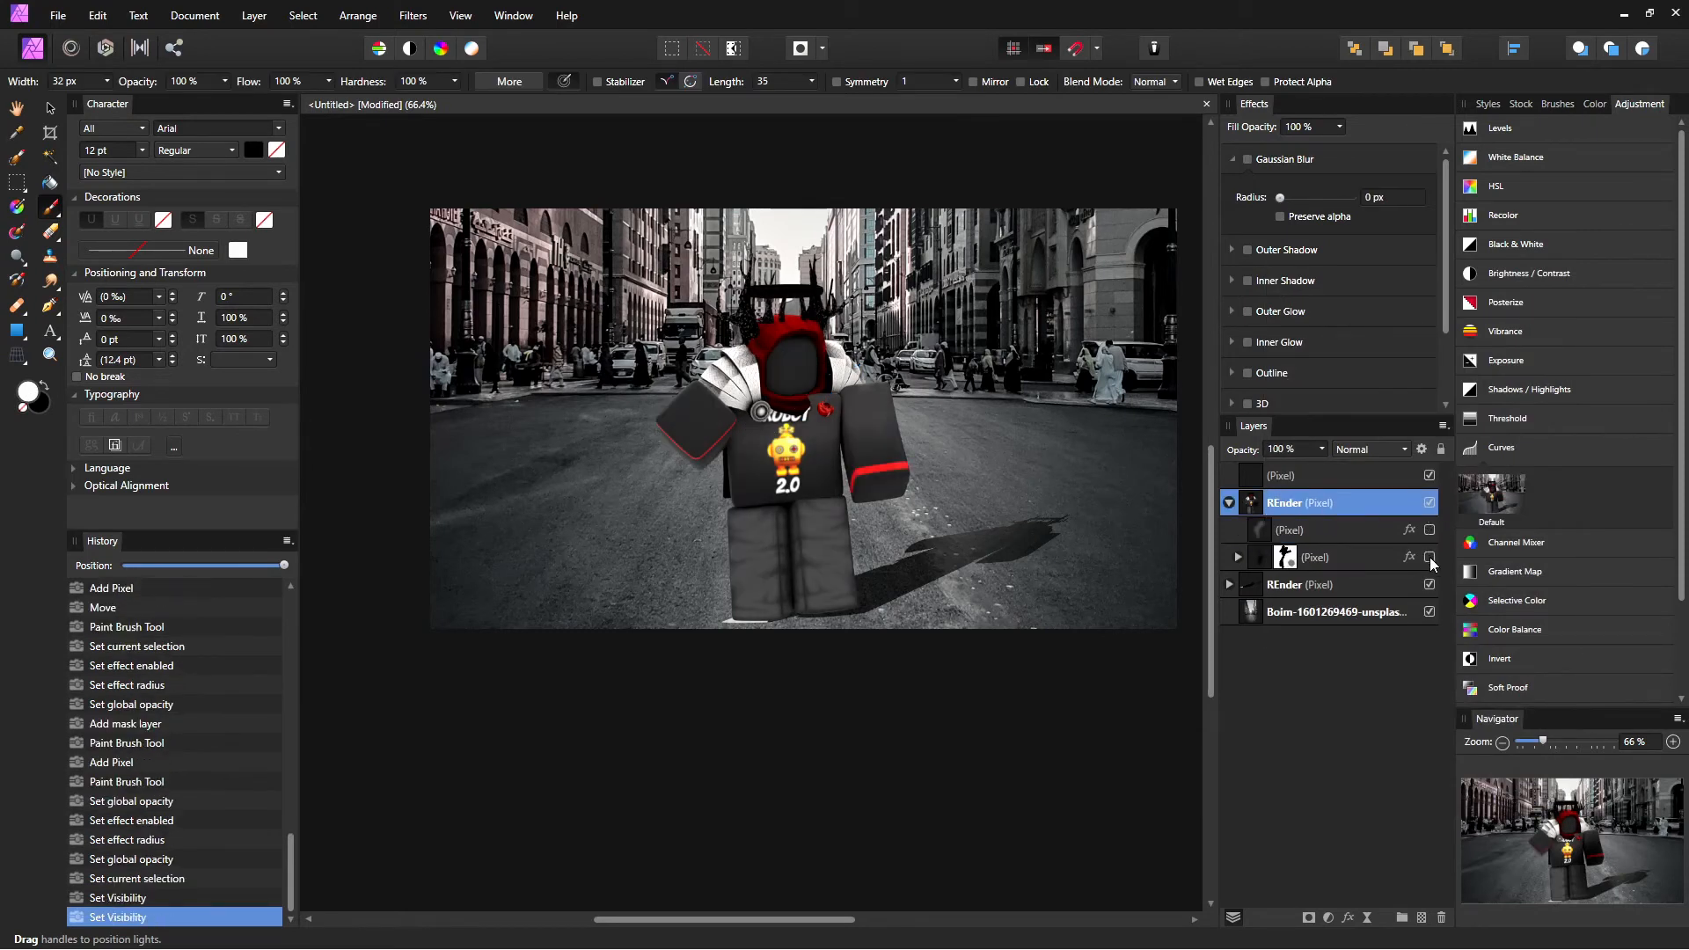
Step: Apply the Lighting filter to REnder with a spot light from the upper left at 51% distance, 135.4° azimuth and 37.2° elevation
left_click(412, 15)
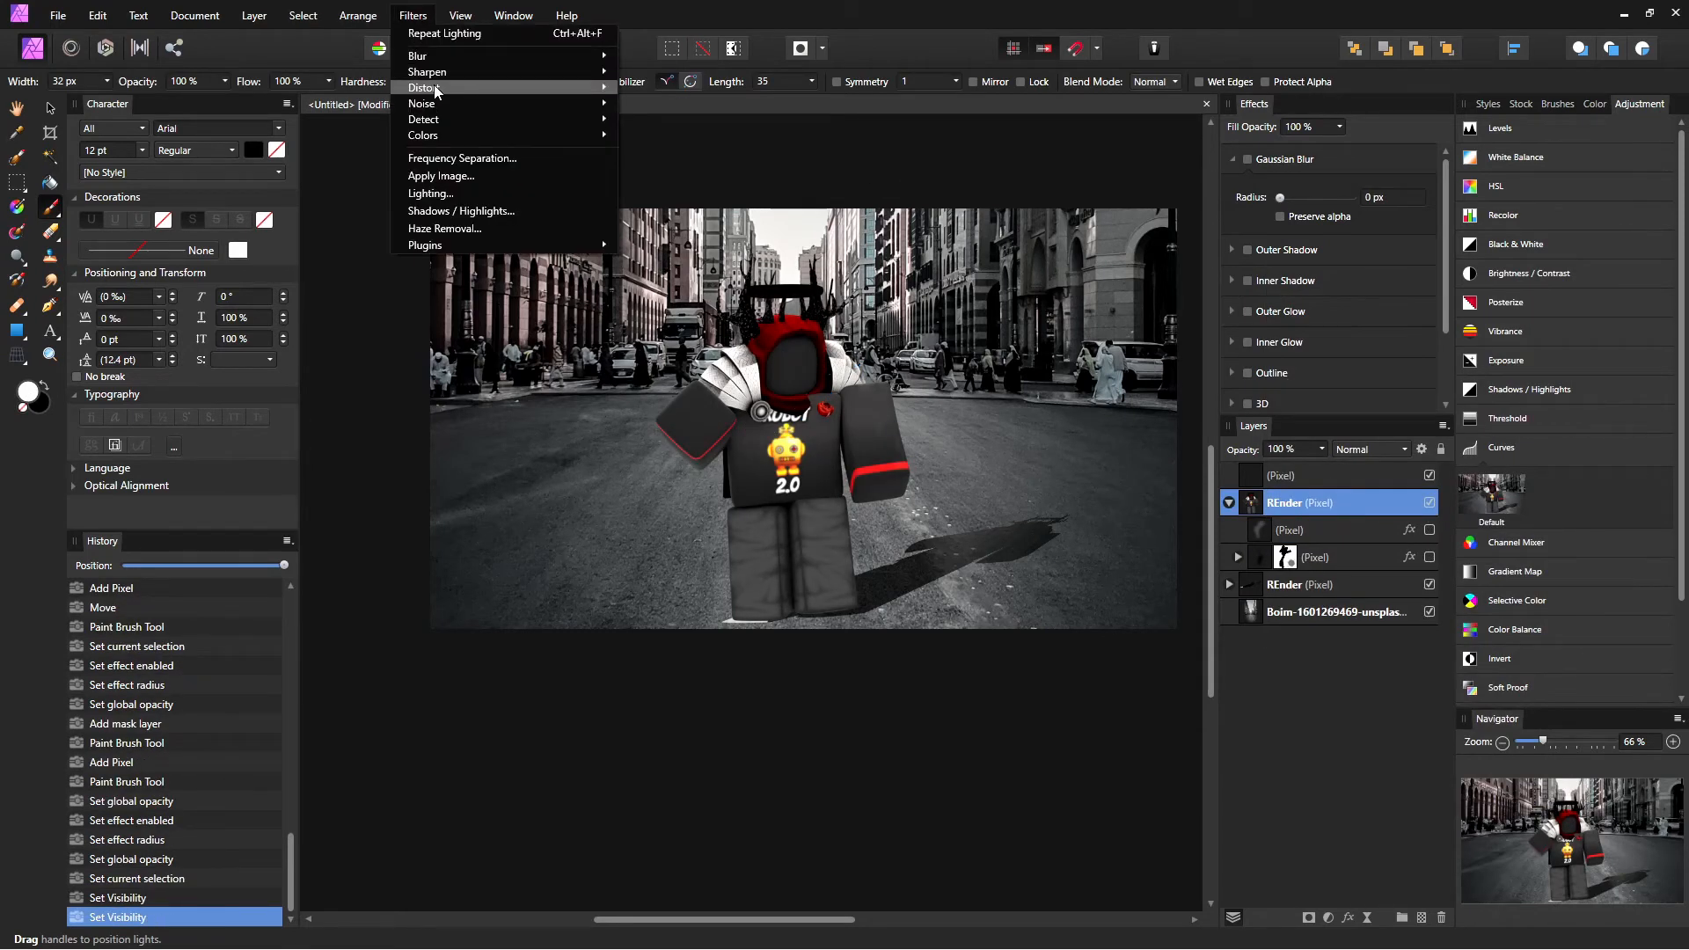
left_click(432, 194)
left_click_drag(726, 341, 577, 229)
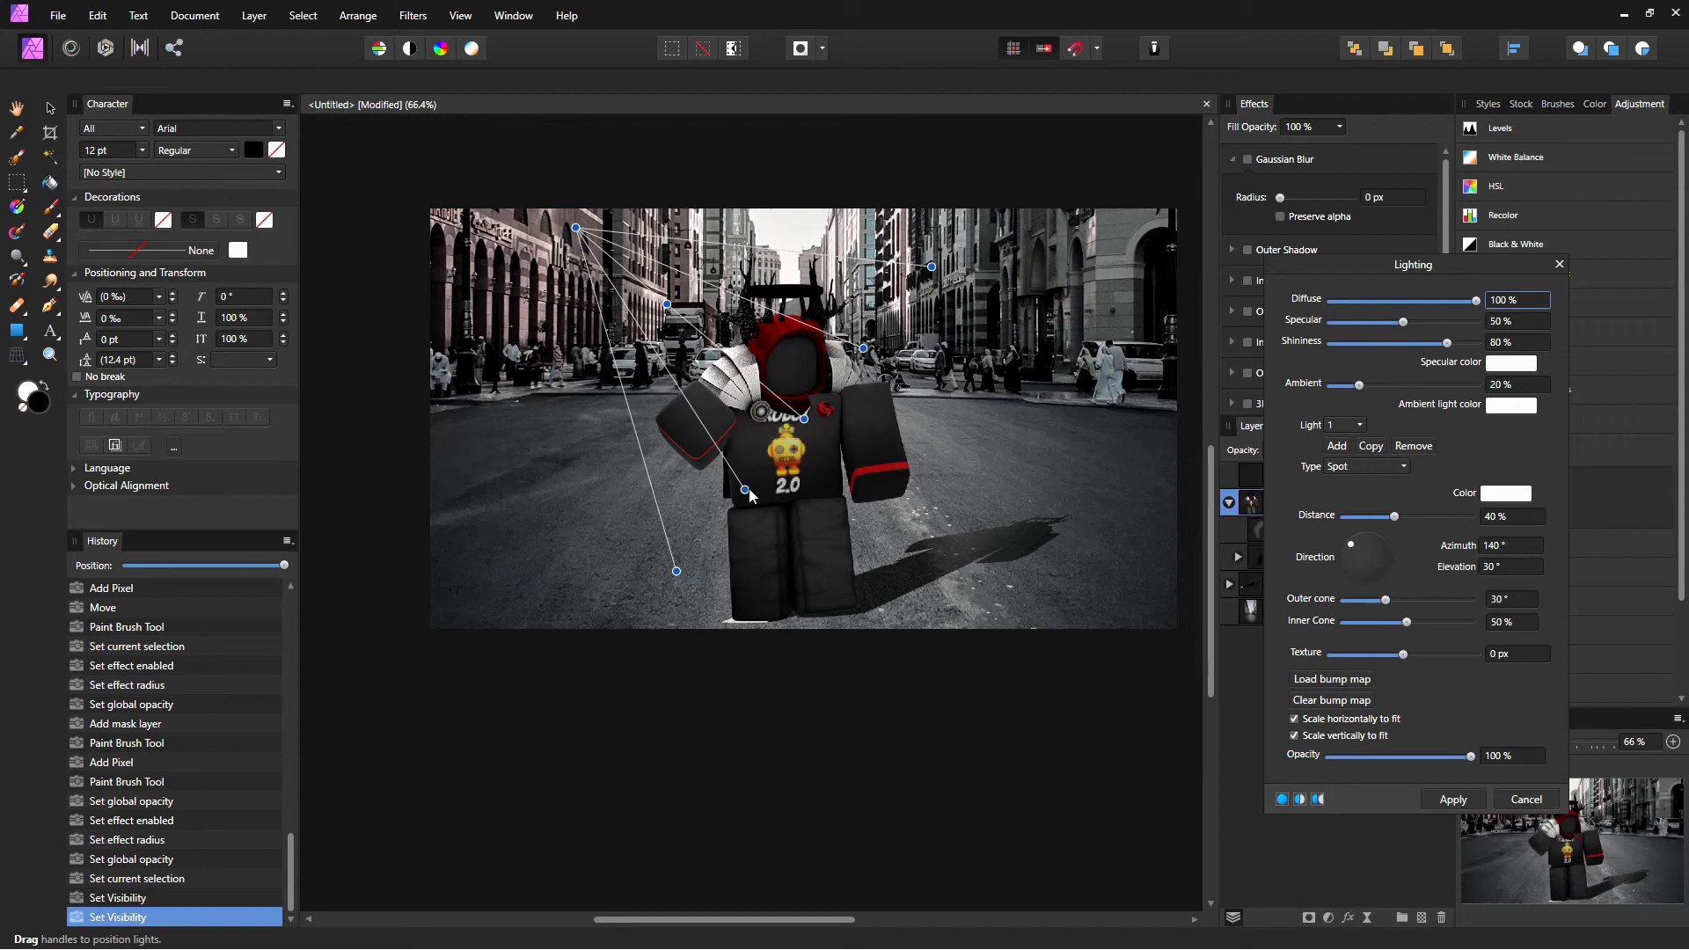
left_click_drag(678, 305, 690, 350)
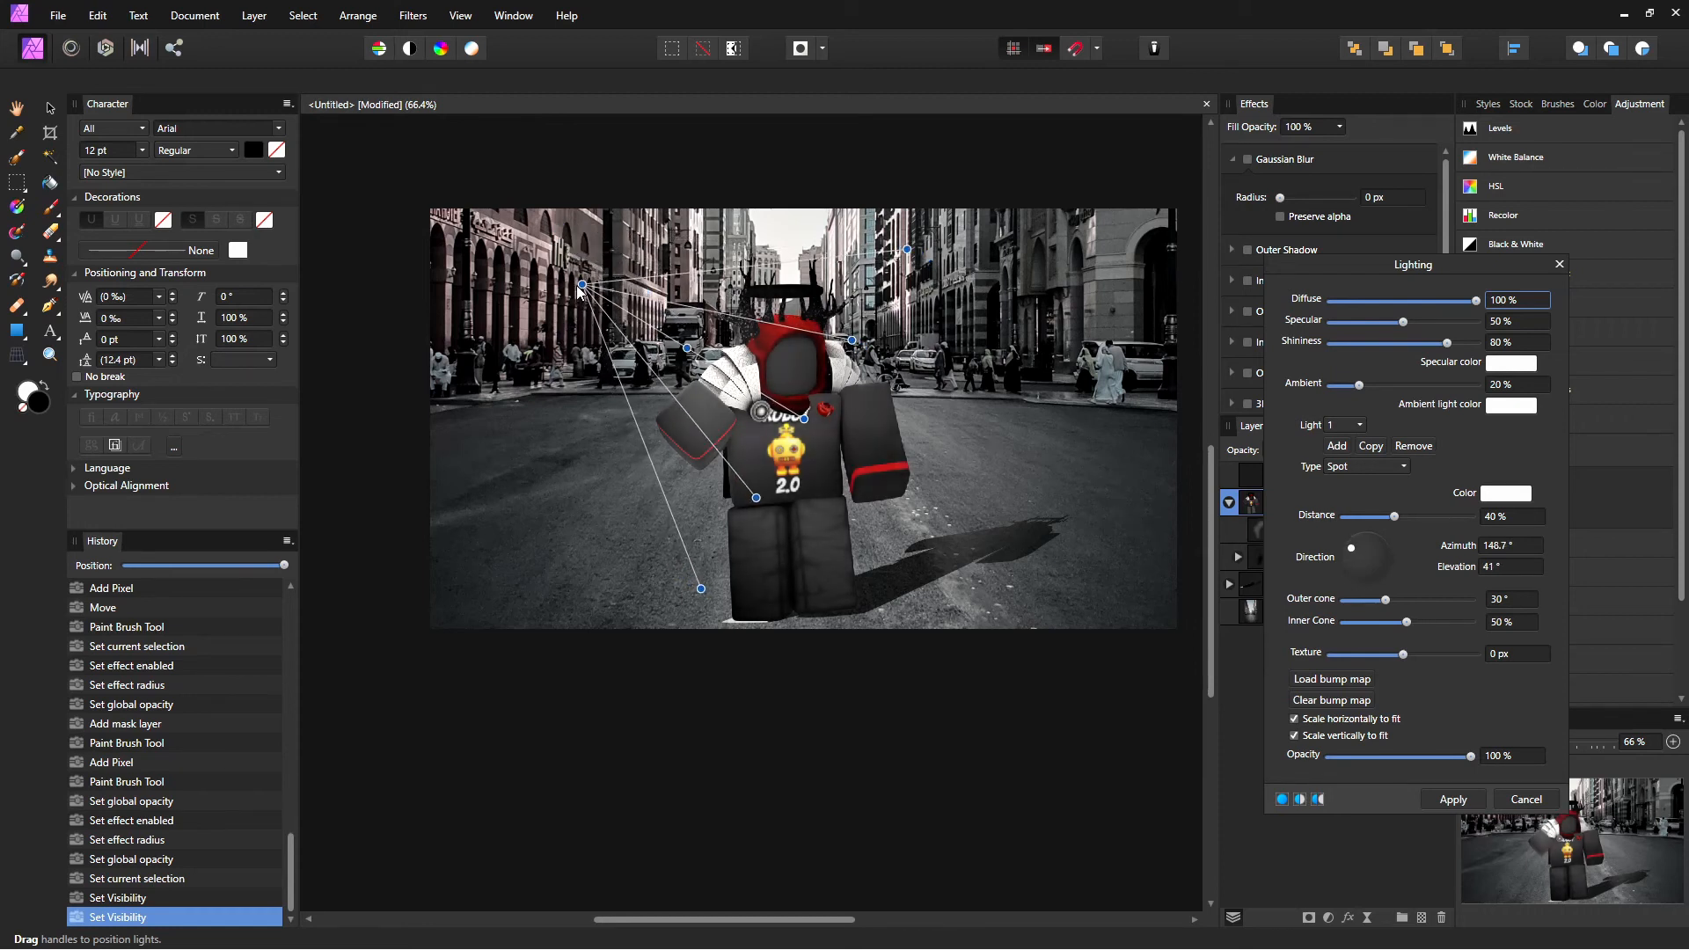
left_click_drag(580, 286, 563, 195)
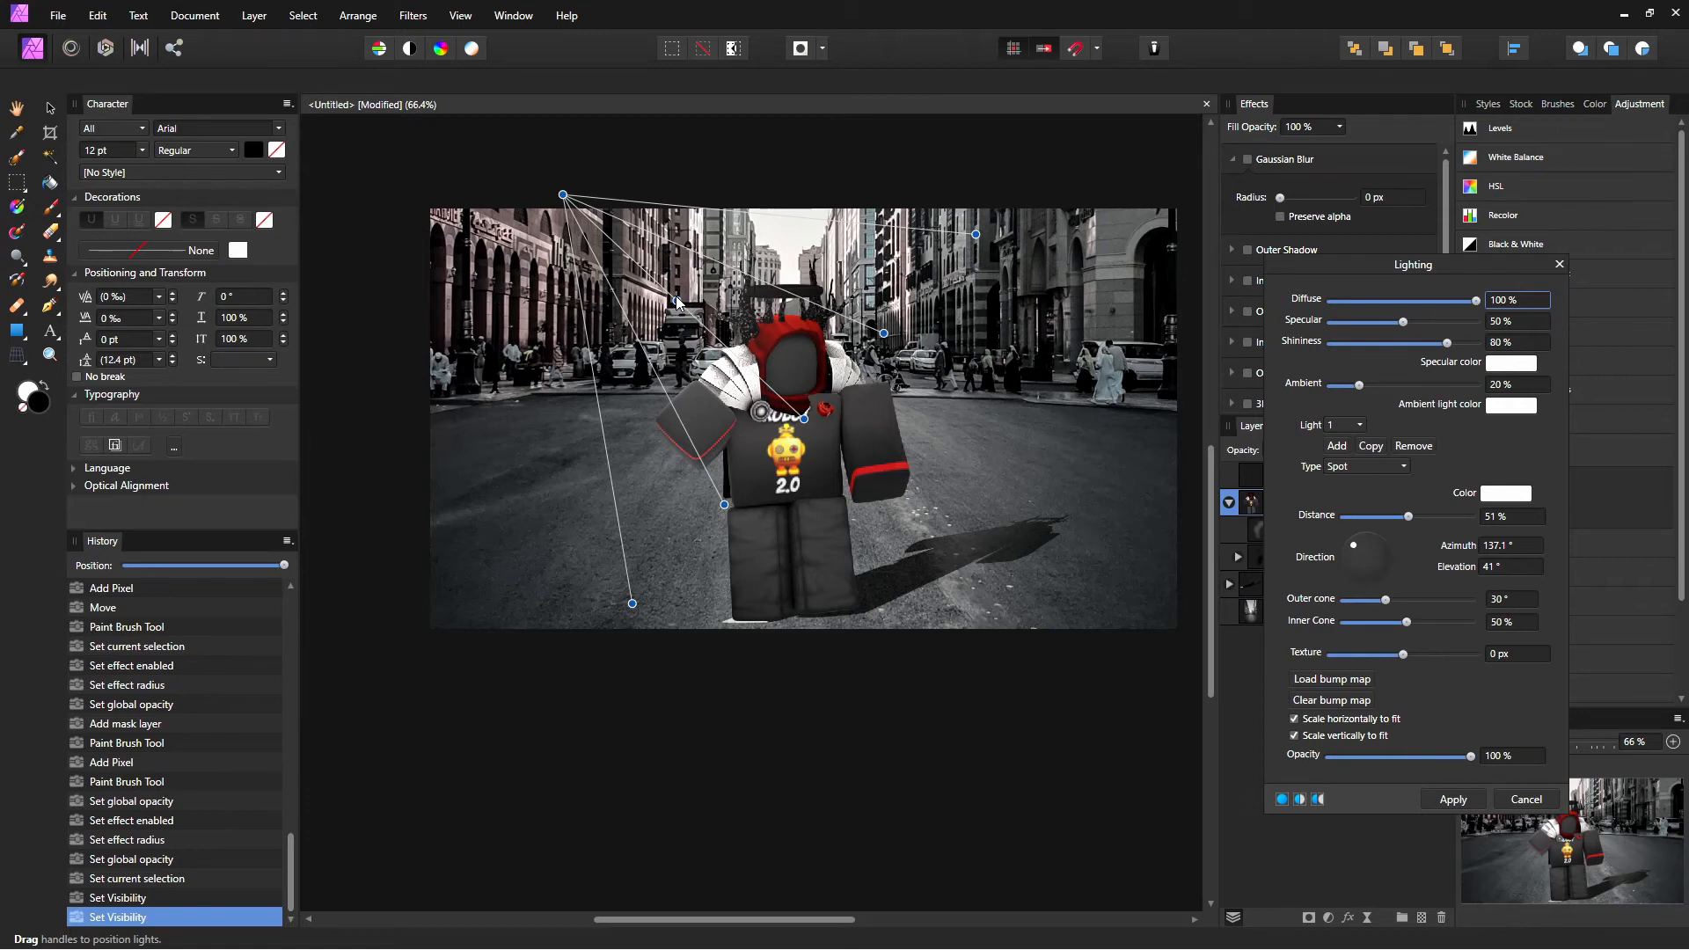
left_click_drag(677, 302, 669, 287)
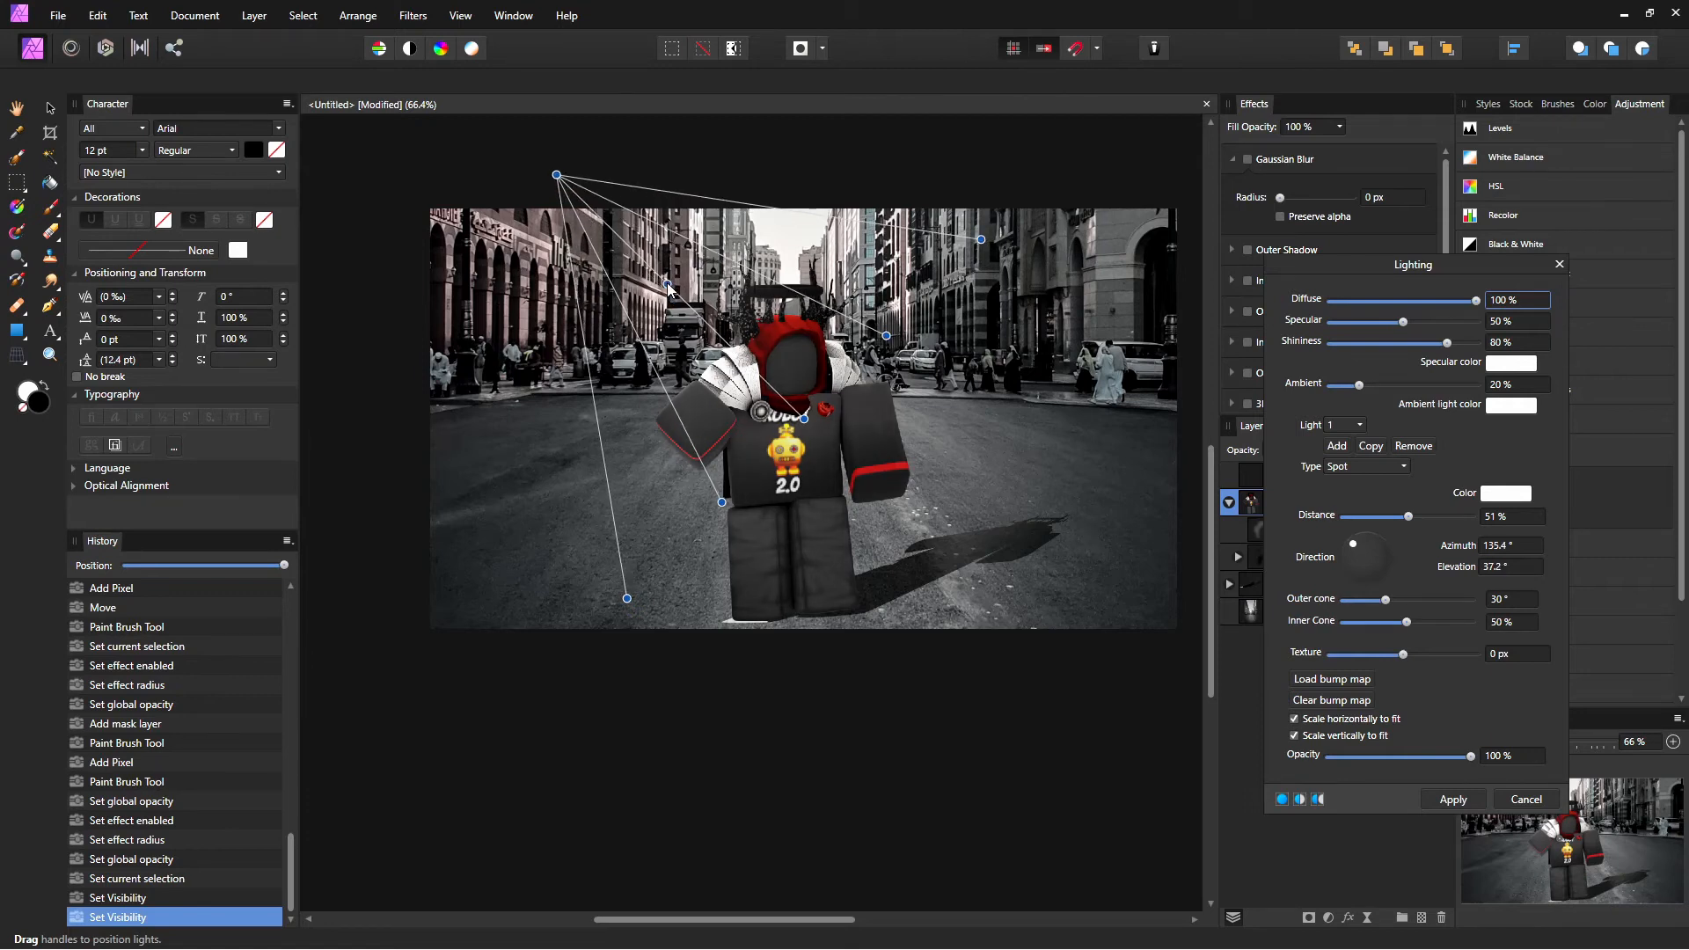
left_click(1453, 799)
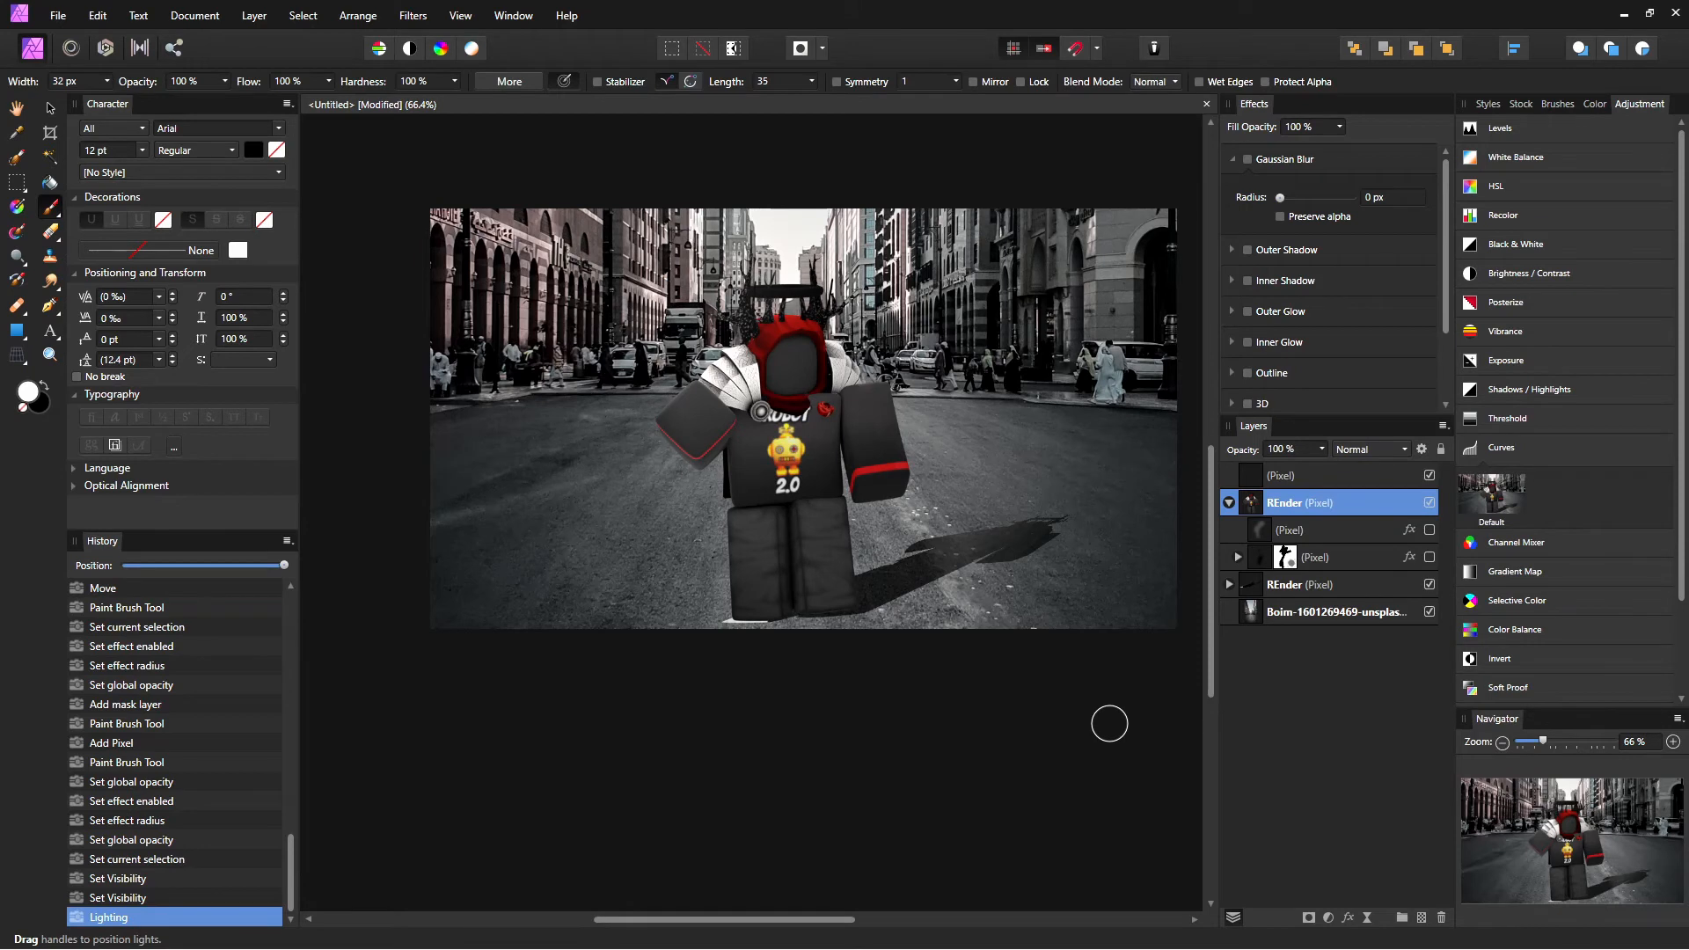
Step: Show REnder's nested shading and highlight layers again and inspect the lighting on the character
left_click(1429, 557)
left_click(1430, 530)
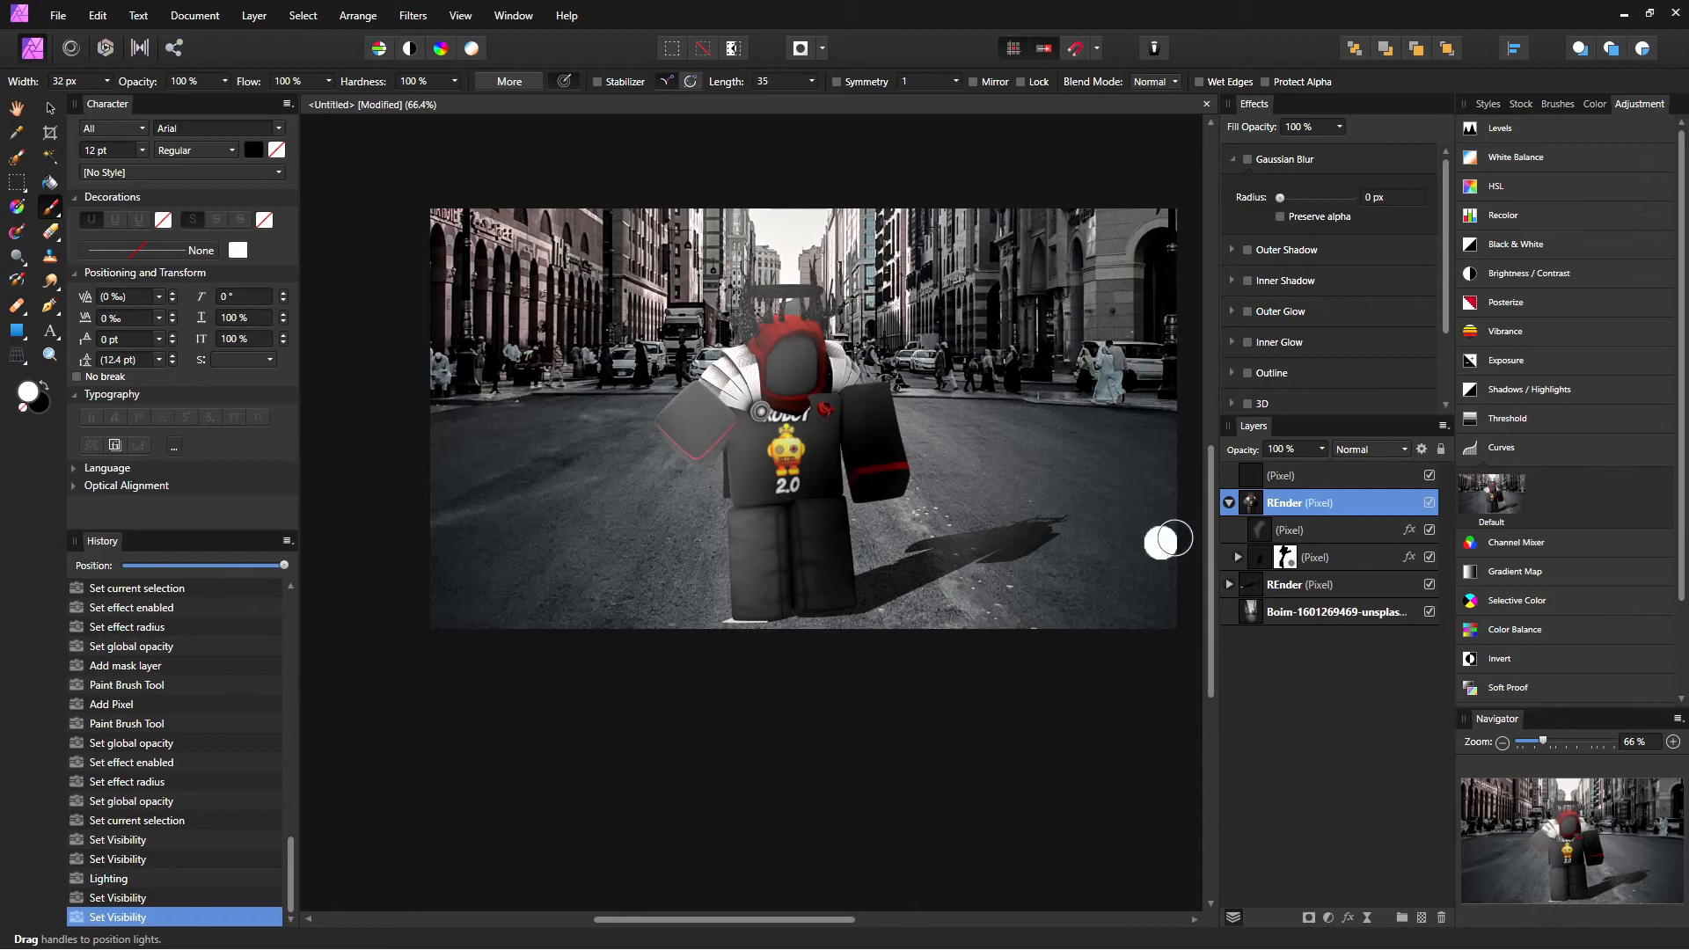
key("z")
left_click_drag(752, 498, 645, 468)
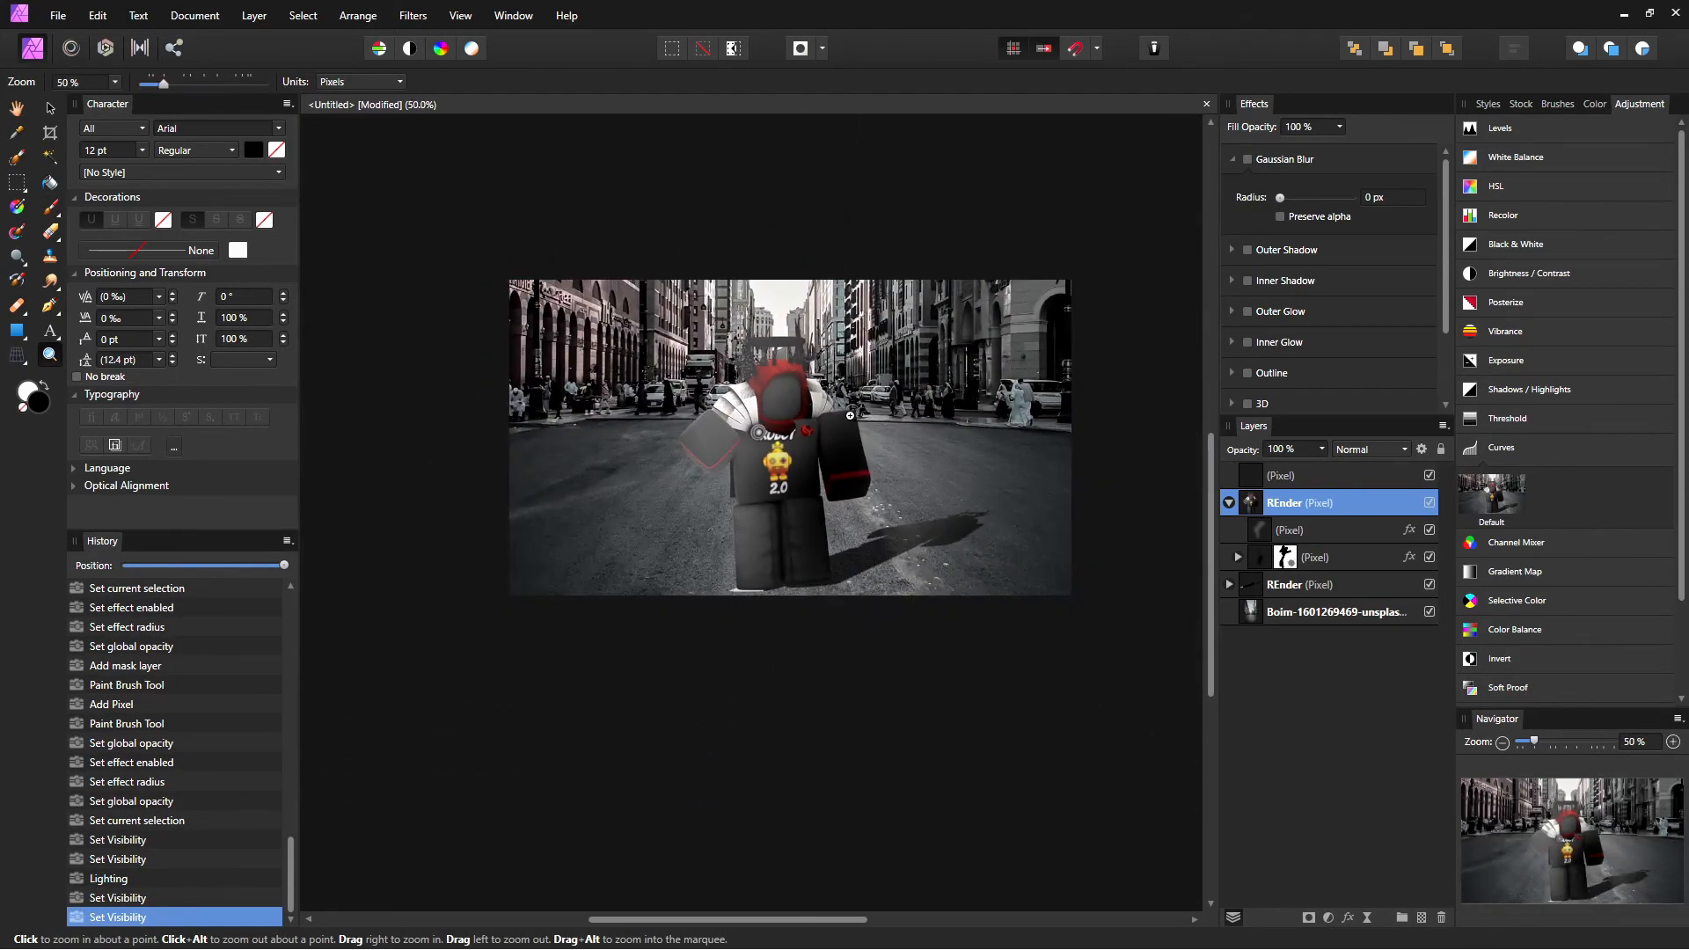
left_click_drag(763, 377, 959, 457)
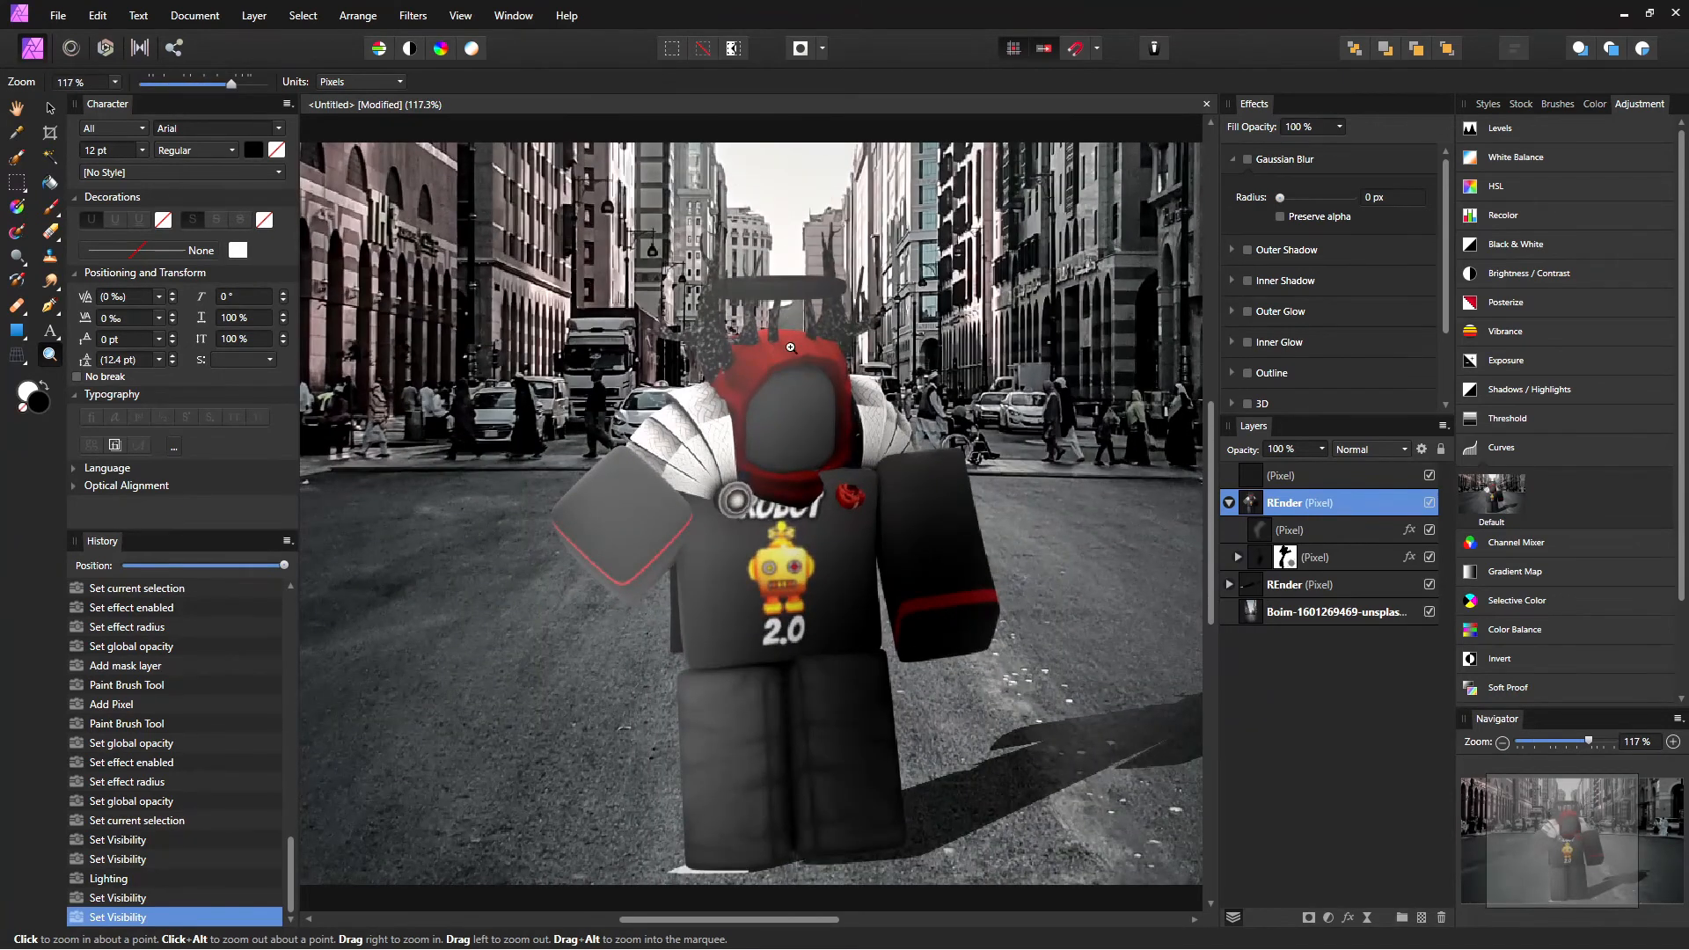
left_click_drag(725, 474, 691, 613)
Step: Apply a Gaussian Blur with a 1 px radius to the street photo layer
left_click(1330, 602)
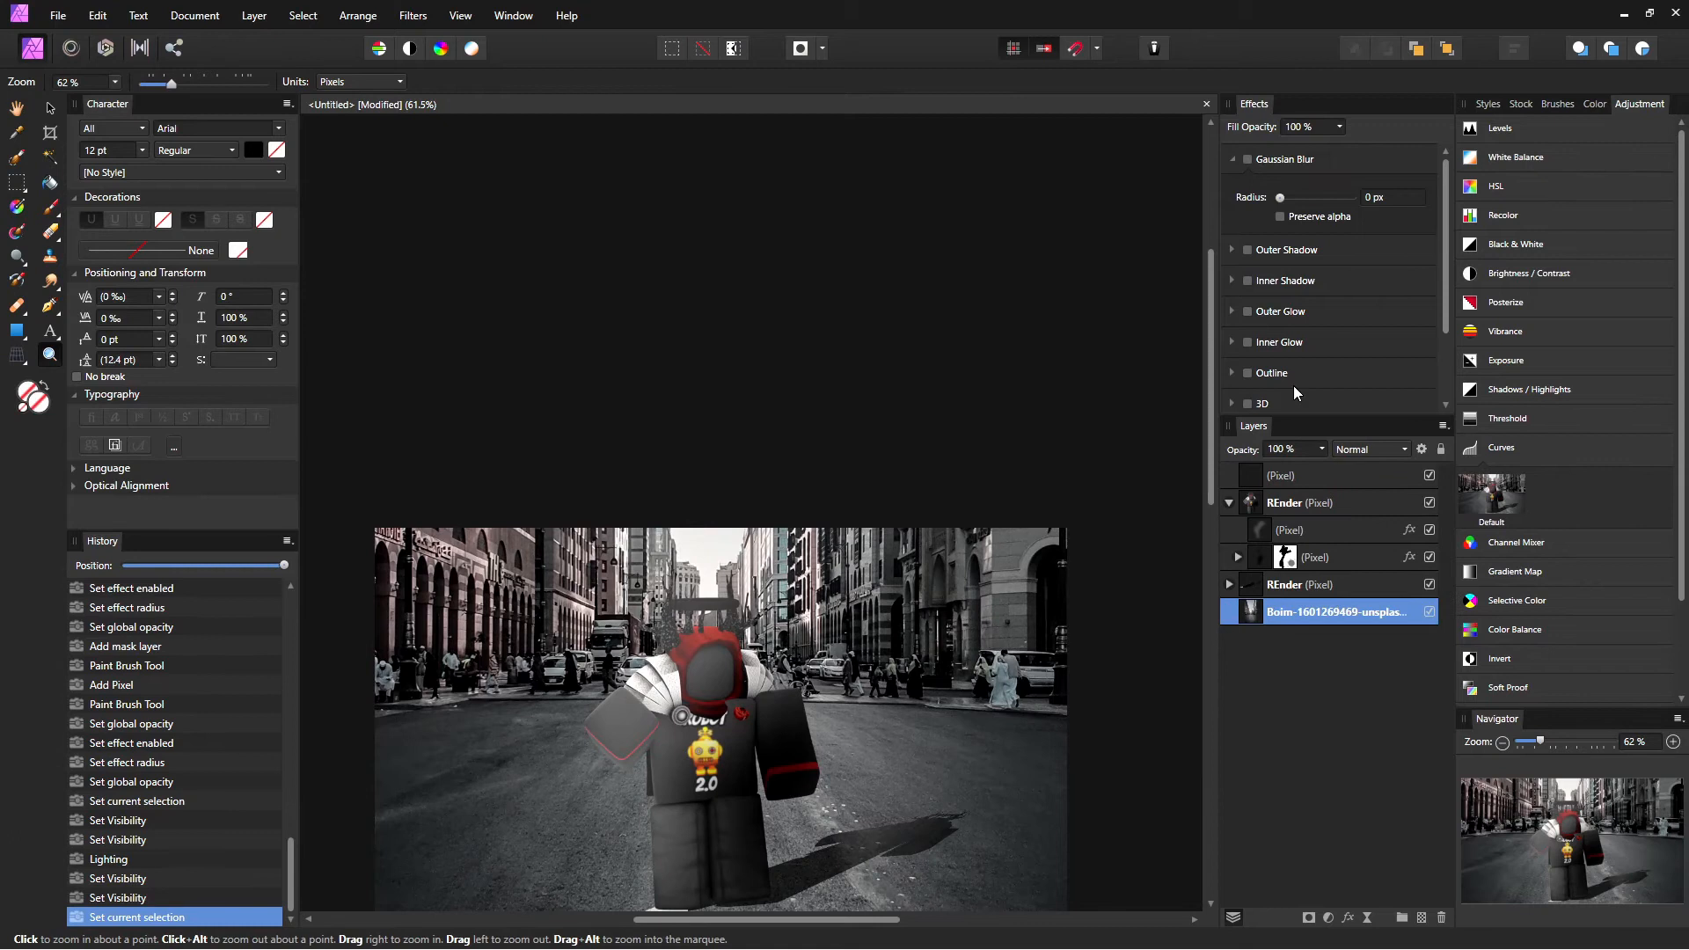
left_click(1271, 164)
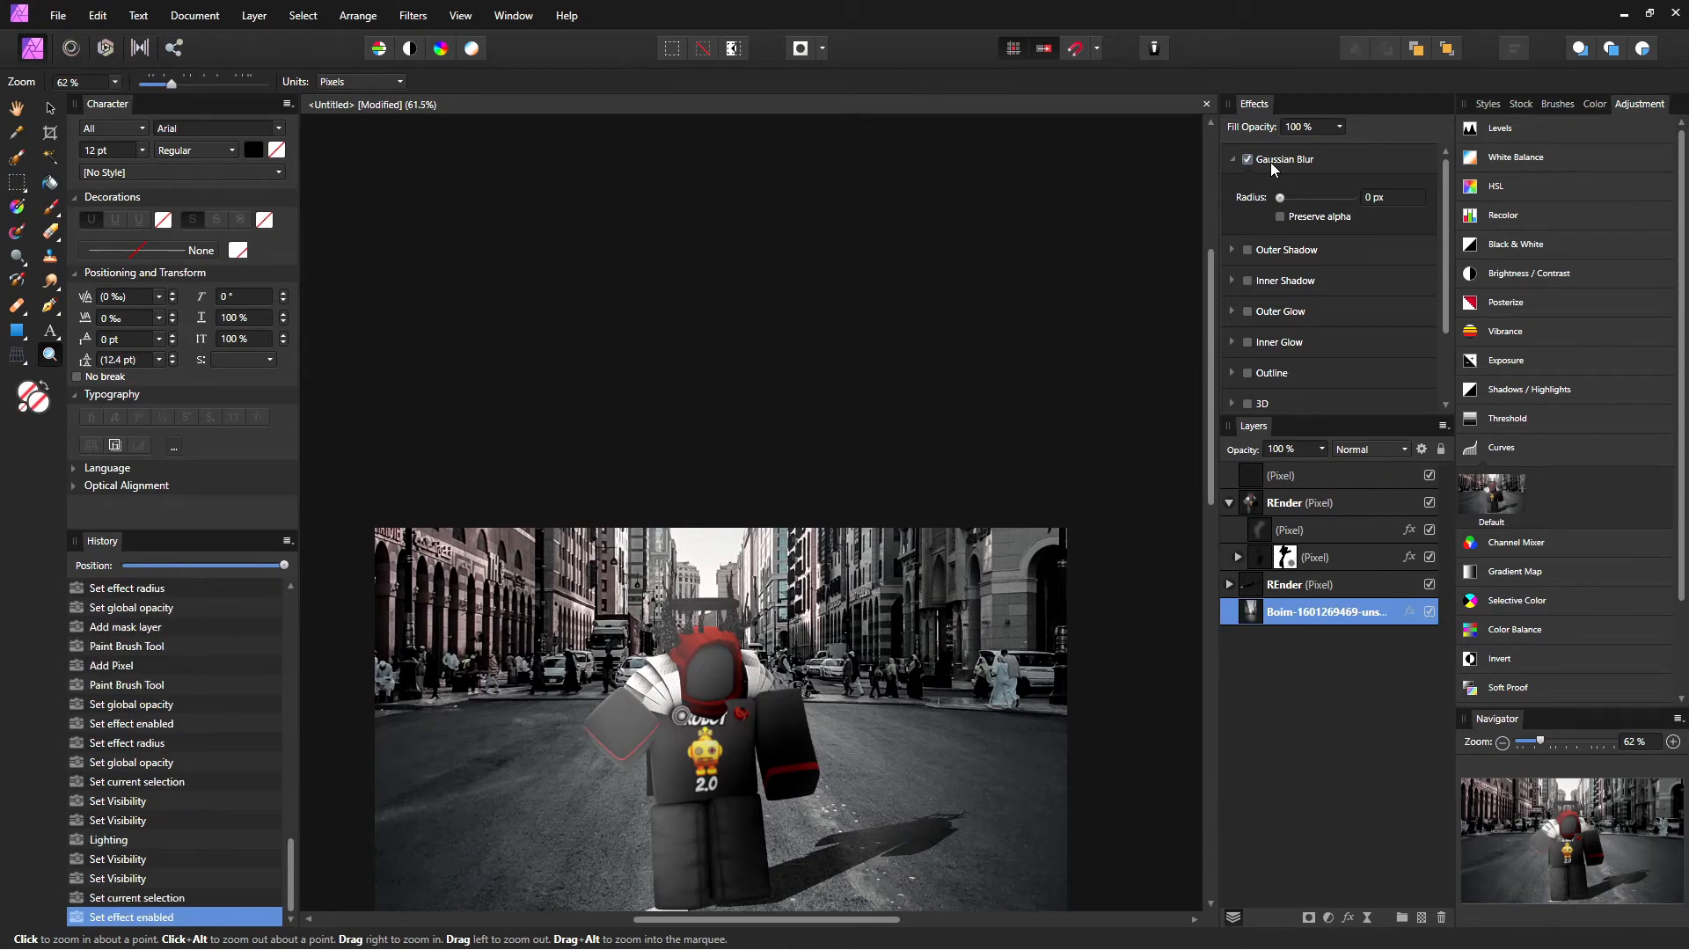
left_click_drag(1281, 198, 1373, 197)
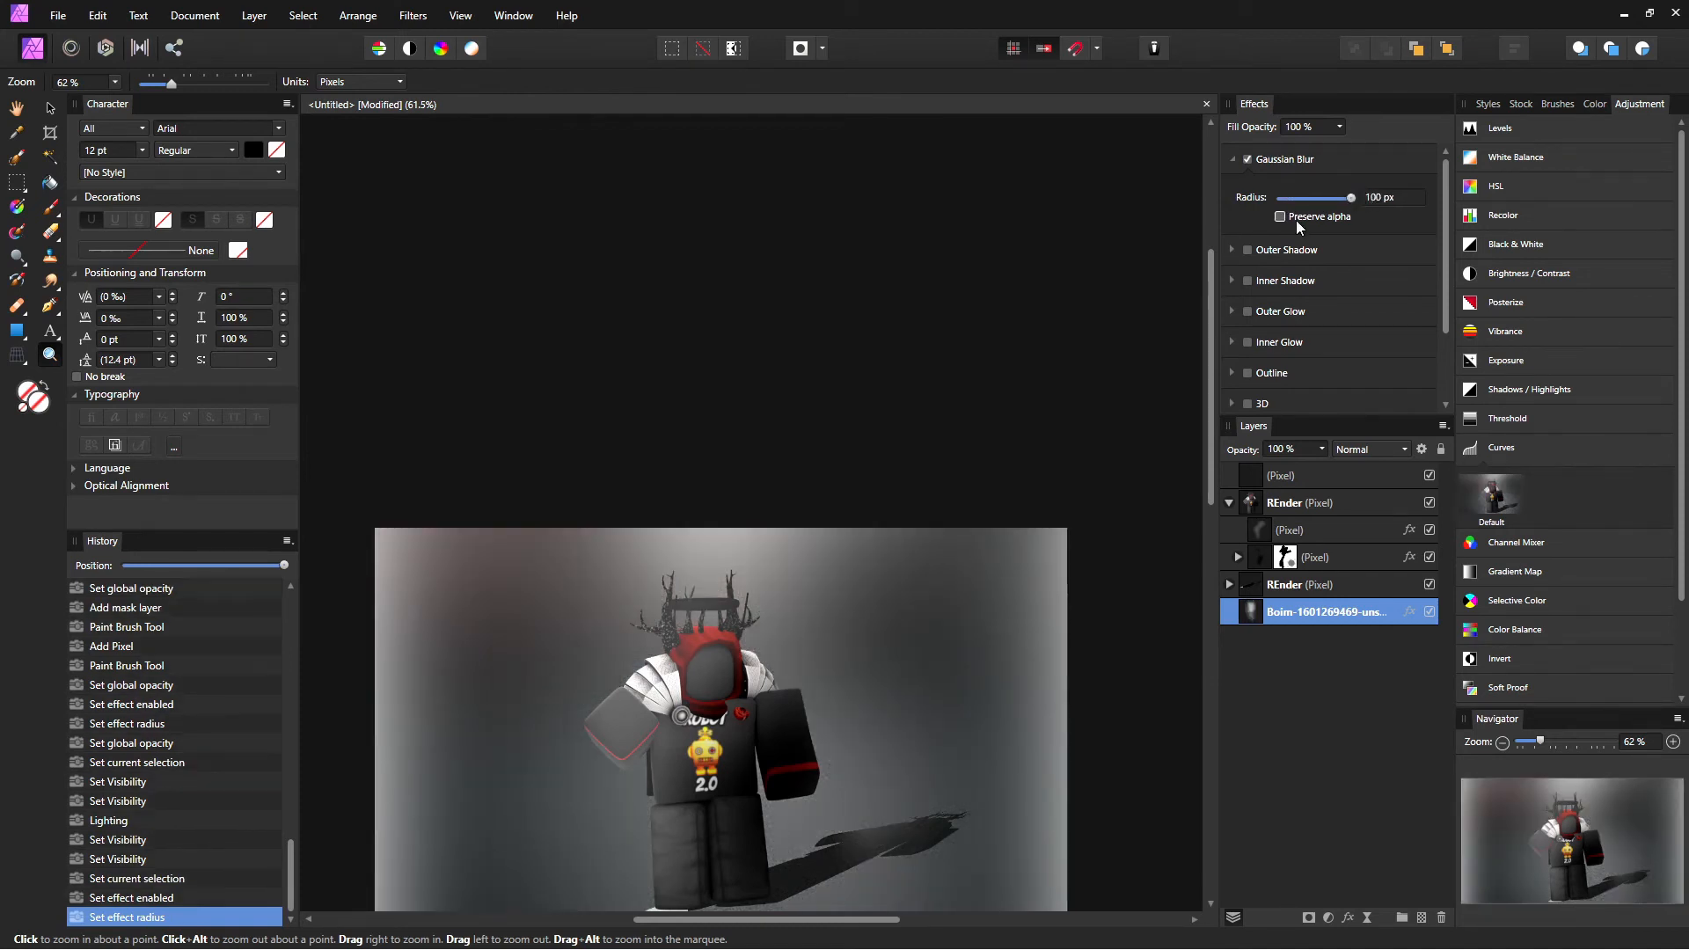
left_click_drag(1352, 197, 1291, 216)
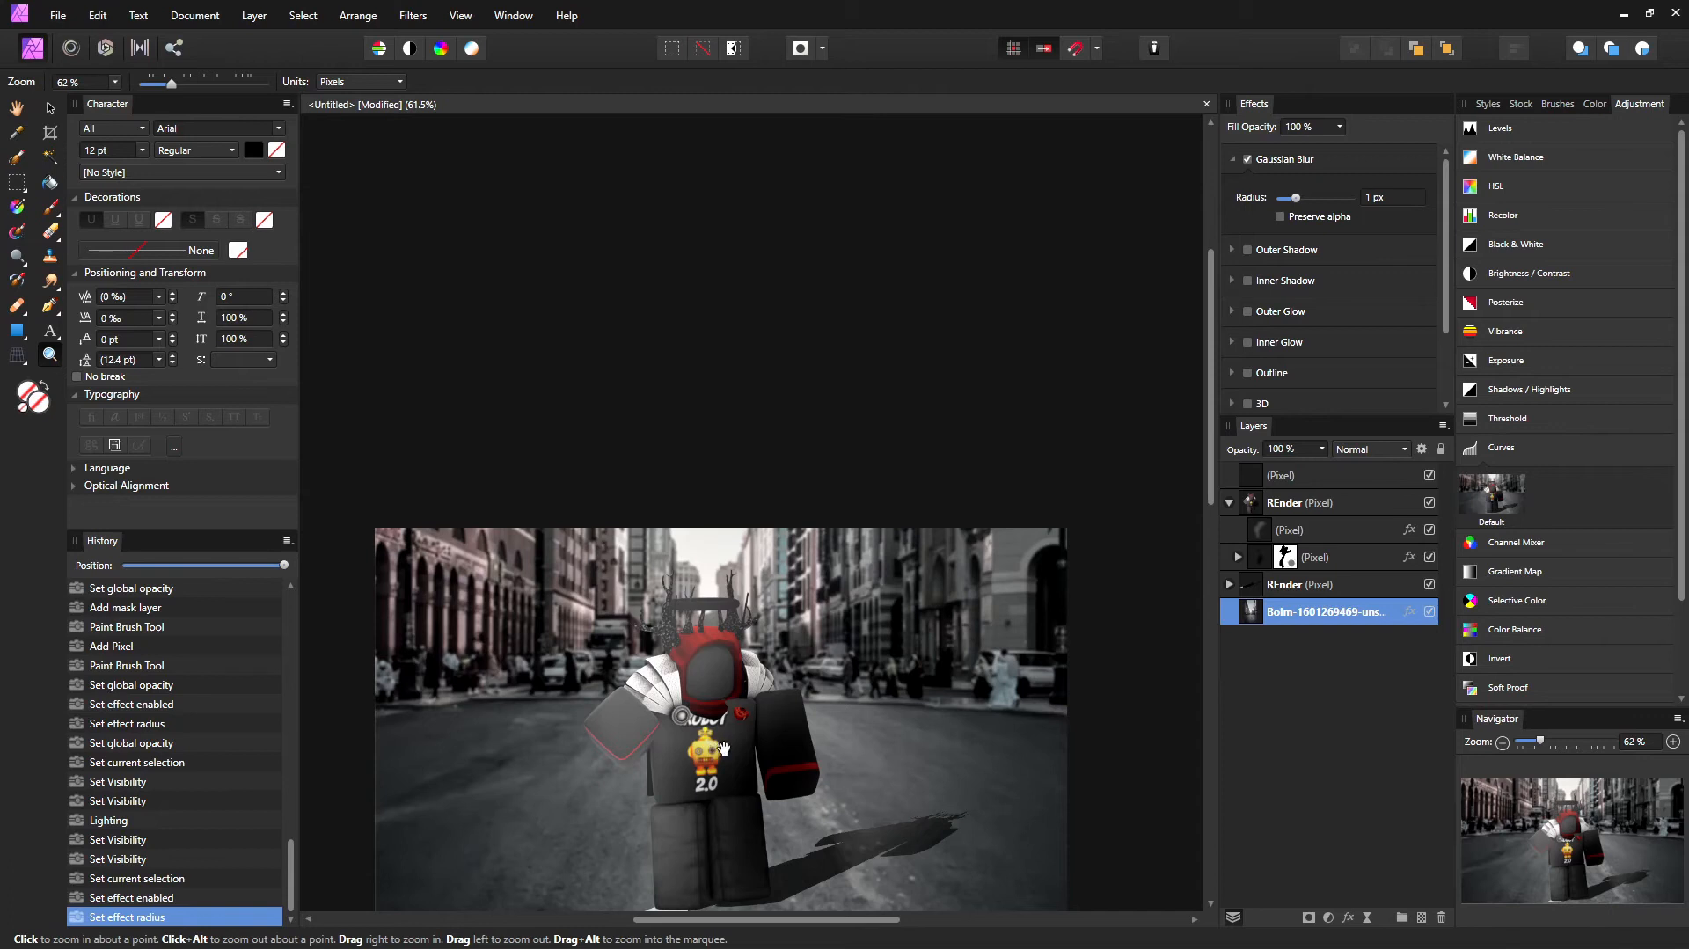
Step: Add a pixel layer above all others and draw a black rectangle covering the left quarter of the scene beyond its upper and lower edges
left_click_drag(723, 748, 704, 614)
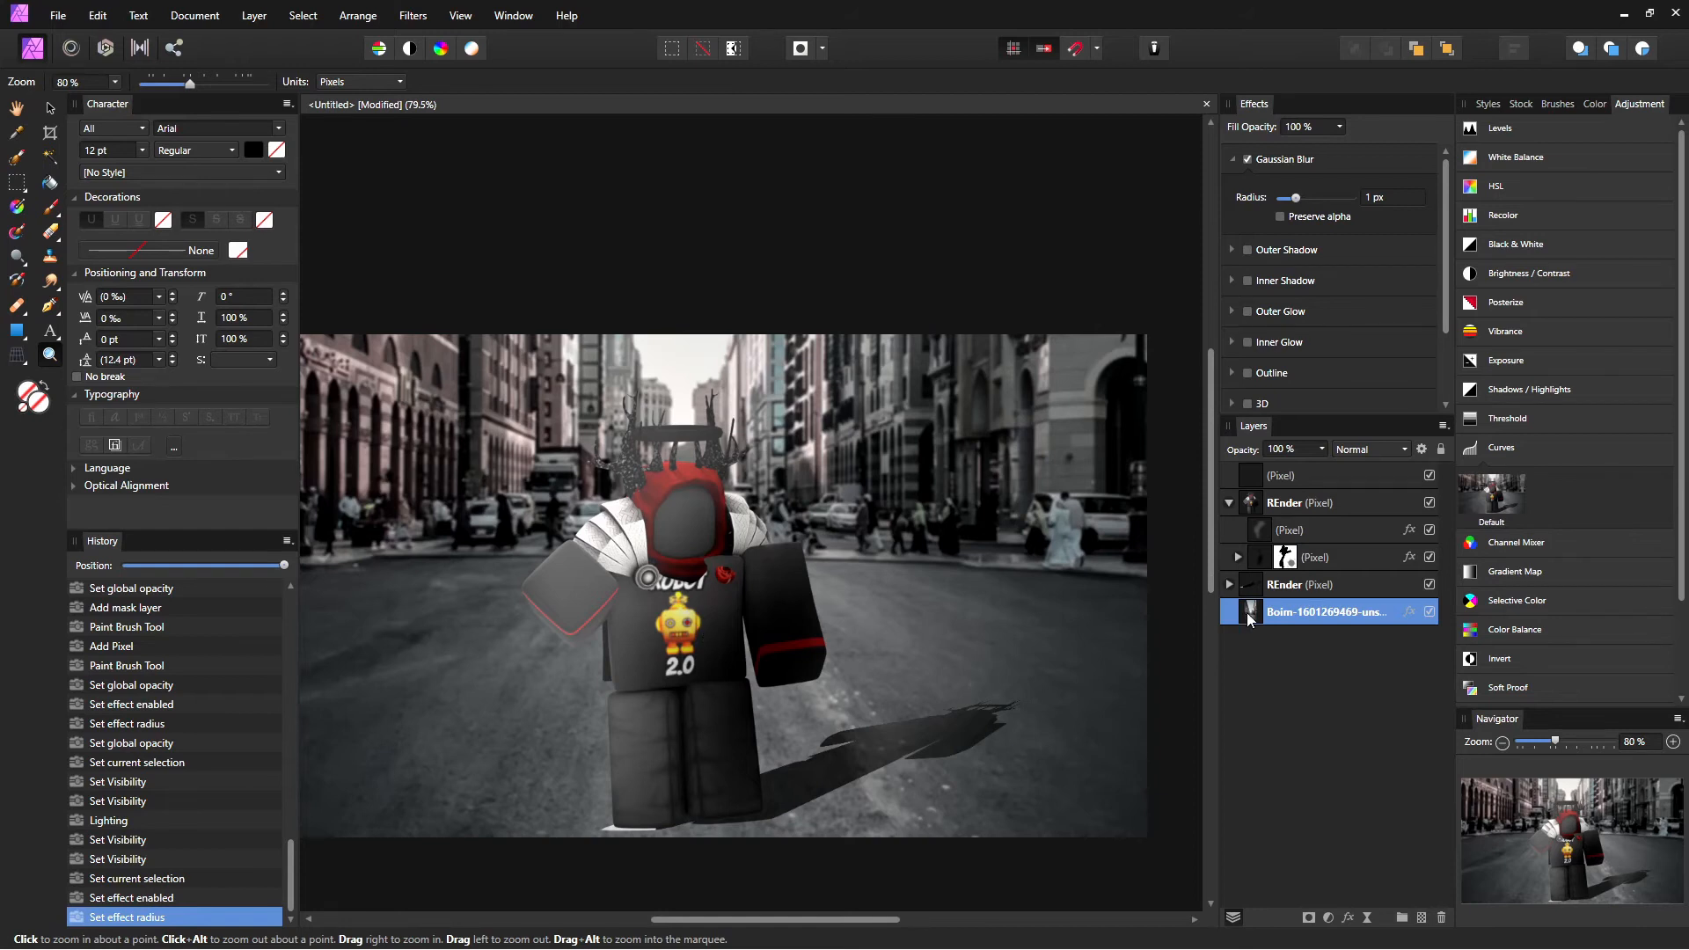
key("h")
left_click_drag(880, 701, 940, 643)
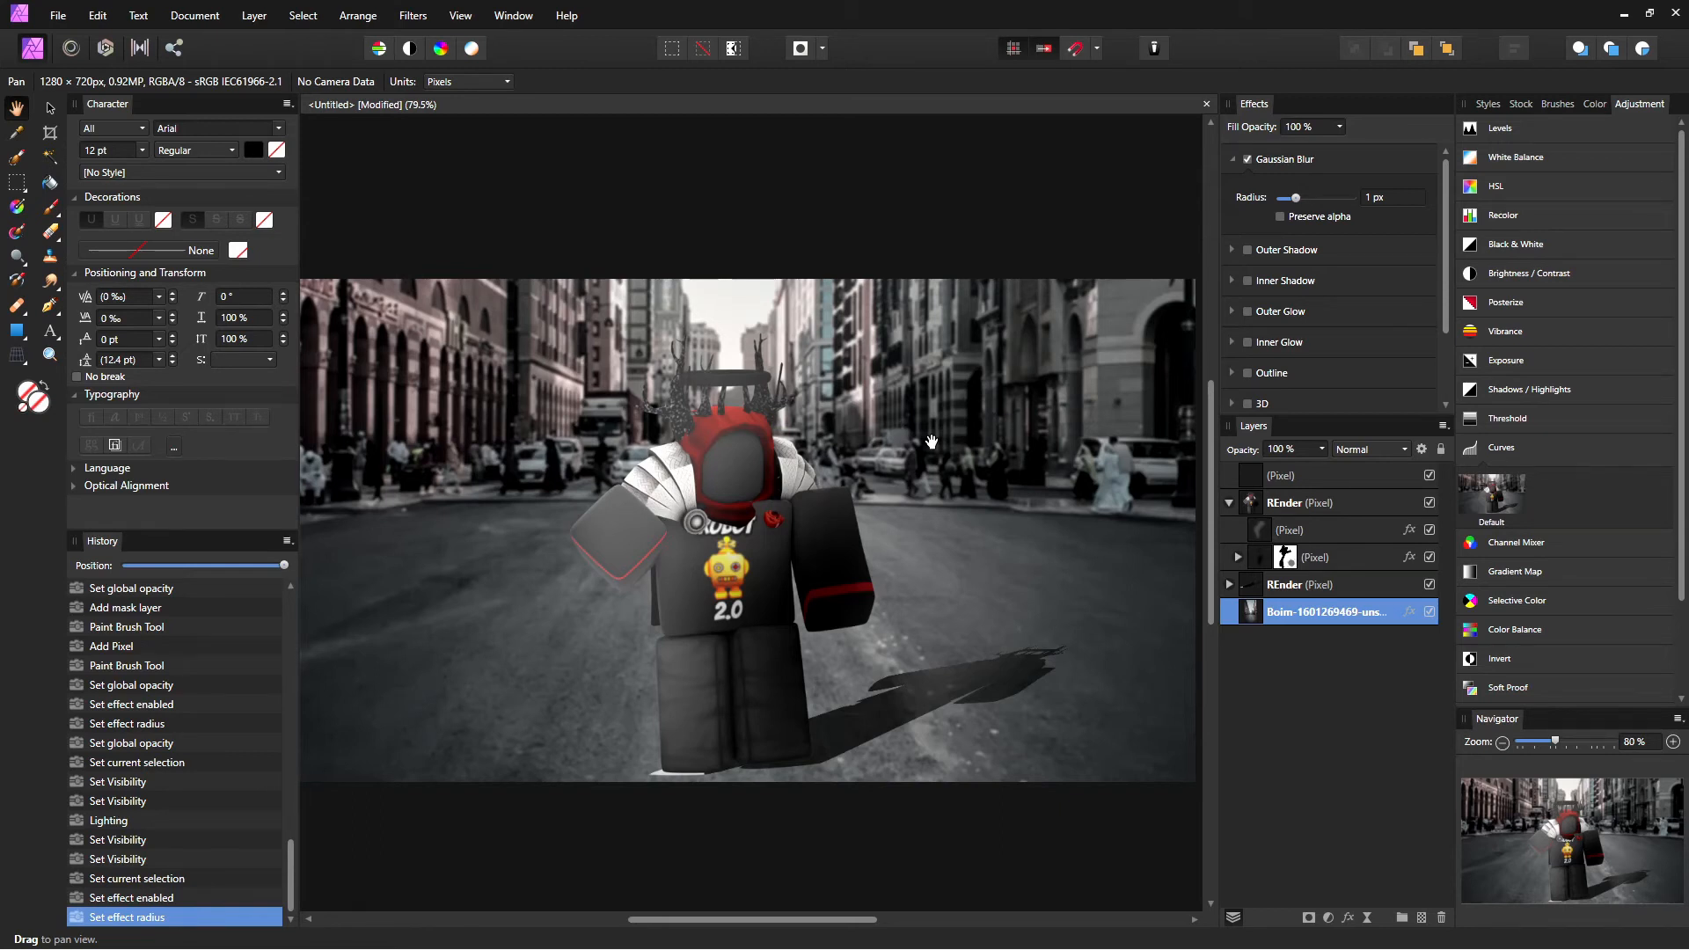
key("z")
left_click_drag(941, 616, 832, 576)
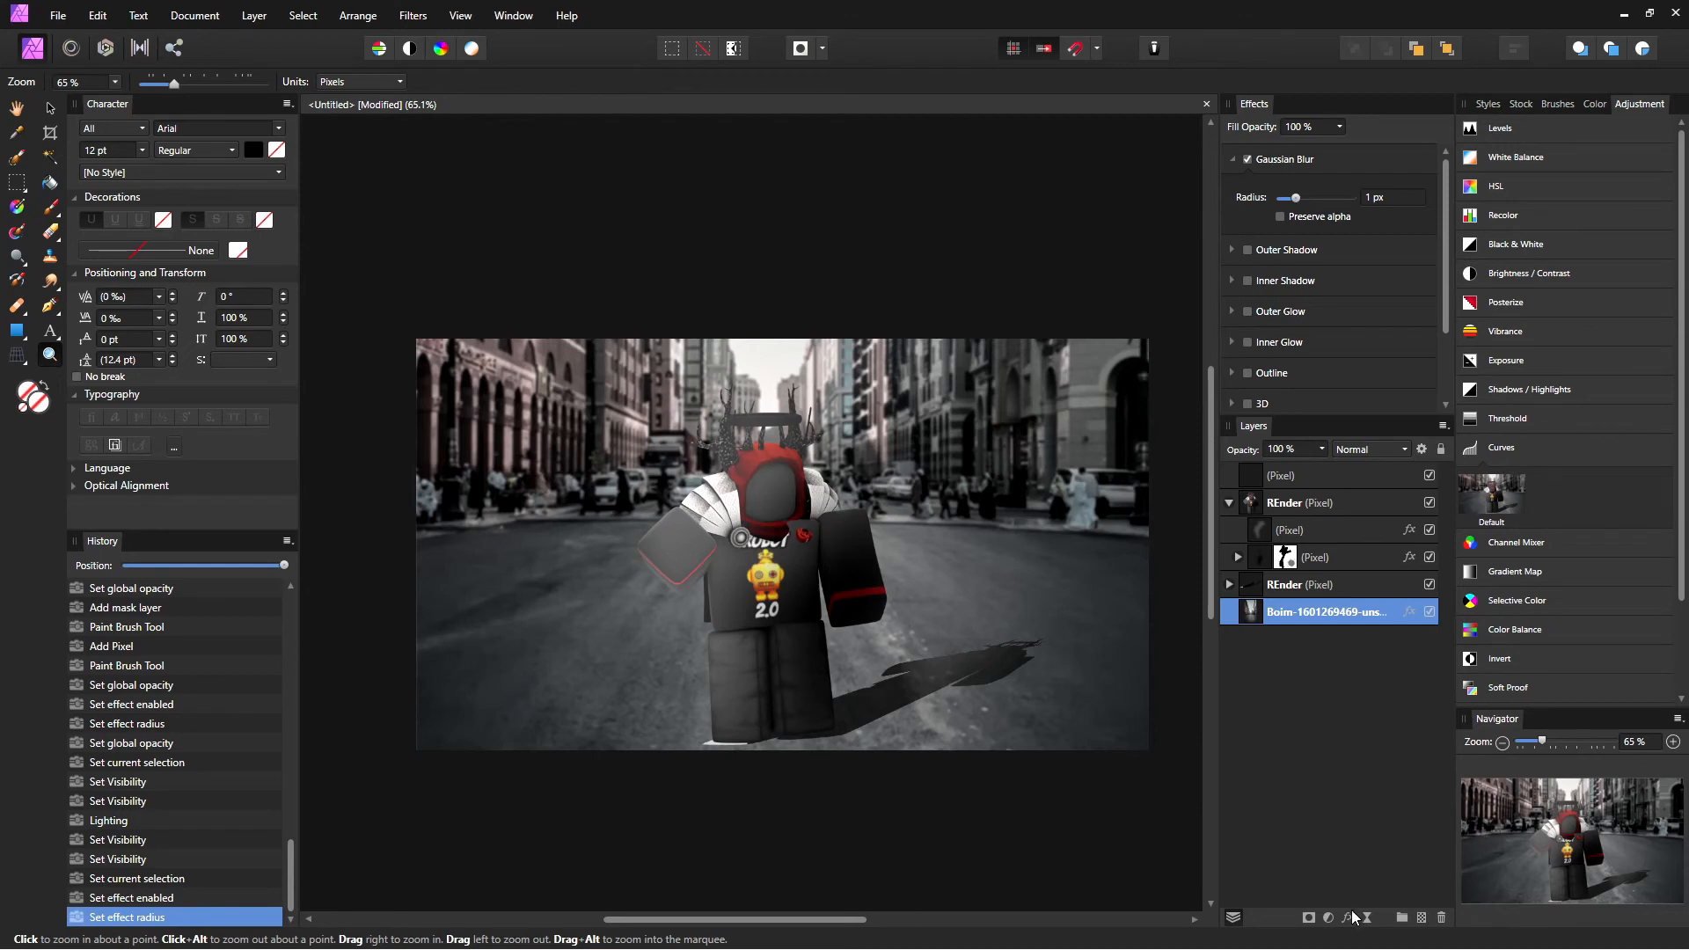
left_click(1420, 917)
left_click_drag(1319, 612, 1317, 468)
left_click(14, 332)
left_click_drag(378, 305, 619, 763)
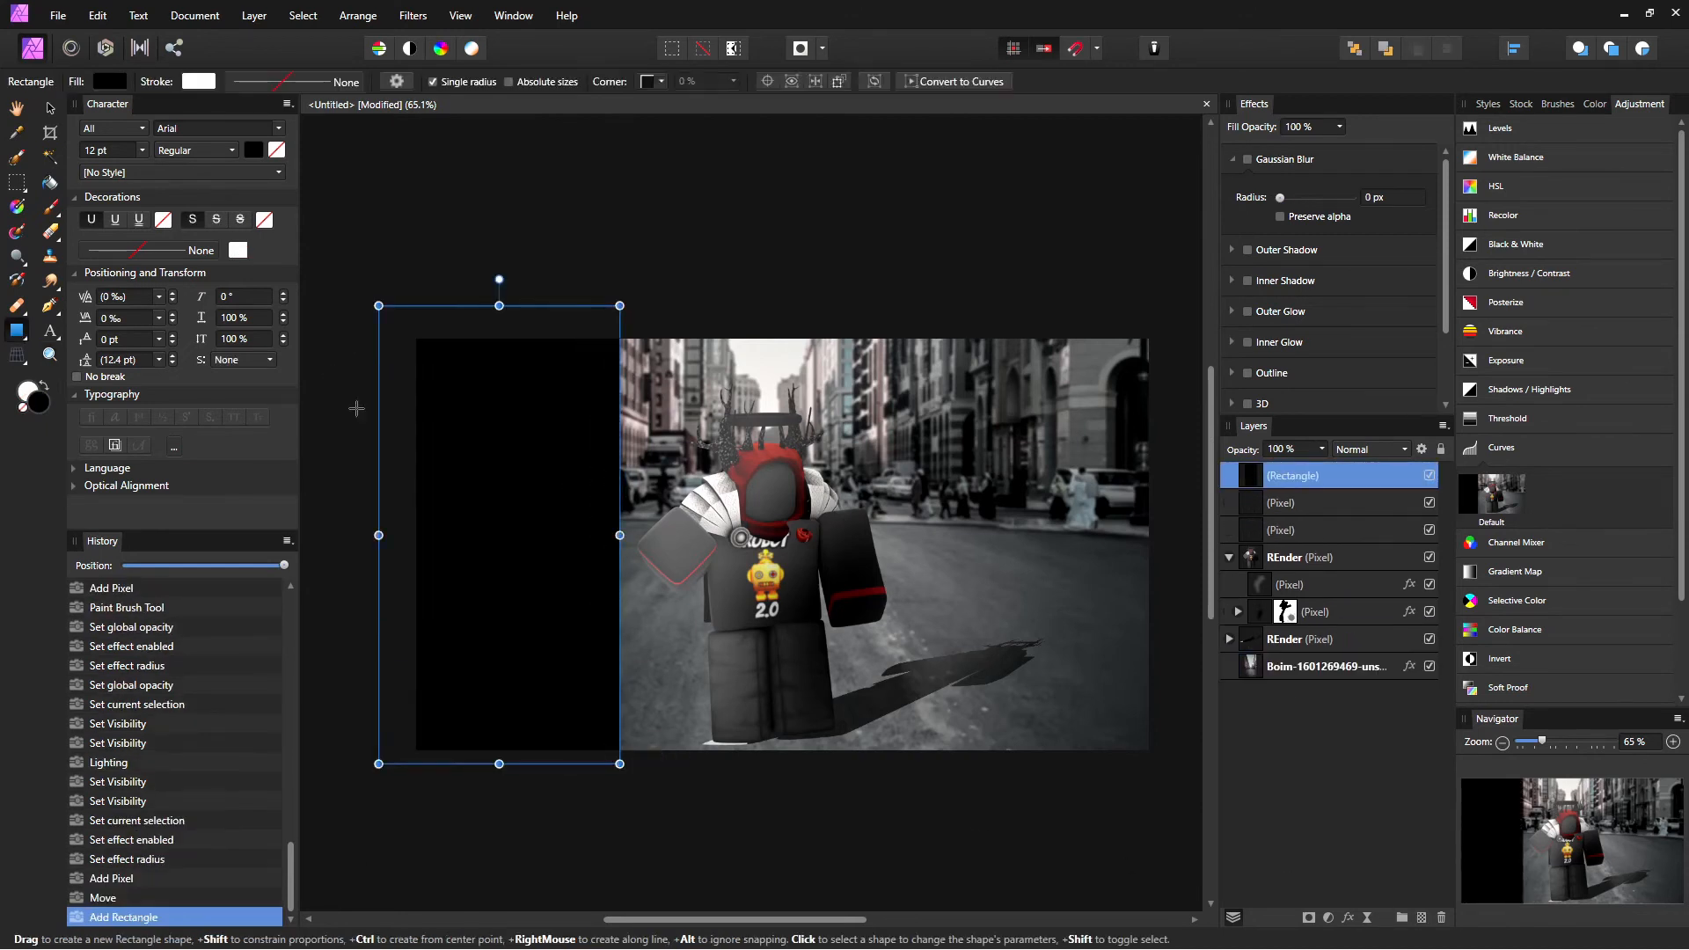
Step: Fill the rectangle with a linear gradient running from bright green at its upper edge down to teal
left_click(16, 207)
left_click_drag(409, 388, 568, 527)
left_click(266, 81)
left_click(133, 158)
left_click(188, 241)
left_click(172, 385)
left_click(402, 158)
left_click(204, 238)
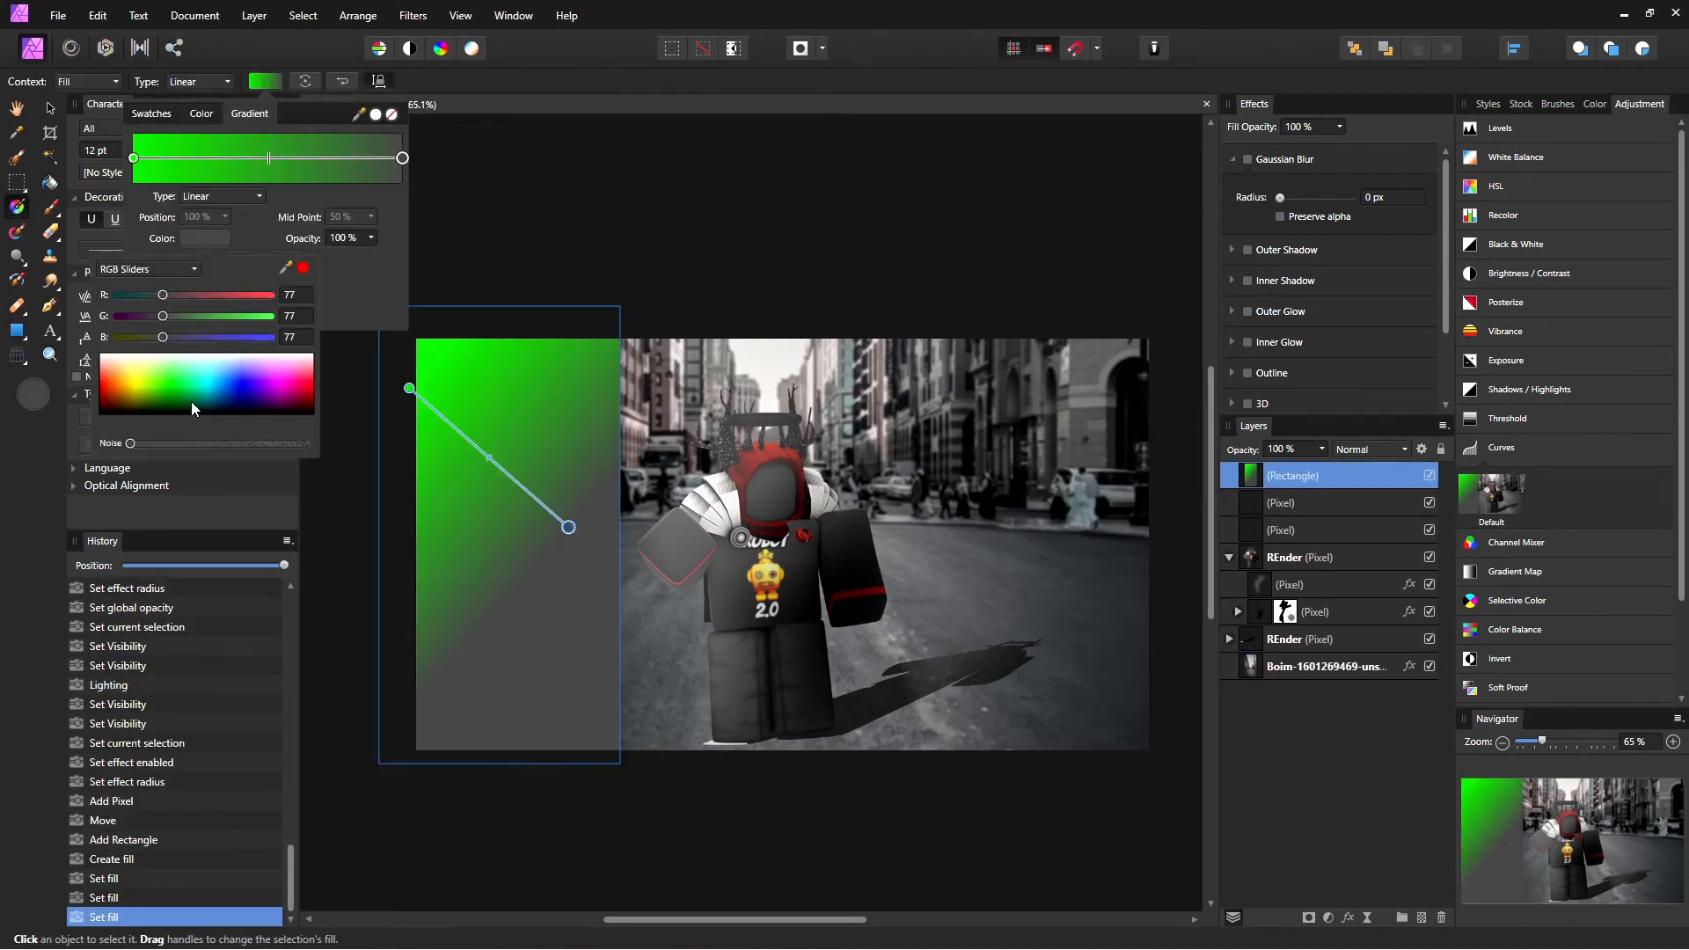
left_click(192, 401)
left_click_drag(409, 388, 404, 290)
left_click_drag(568, 527, 536, 576)
Step: Tilt the gradient rectangle slightly clockwise and duplicate it
left_click(50, 108)
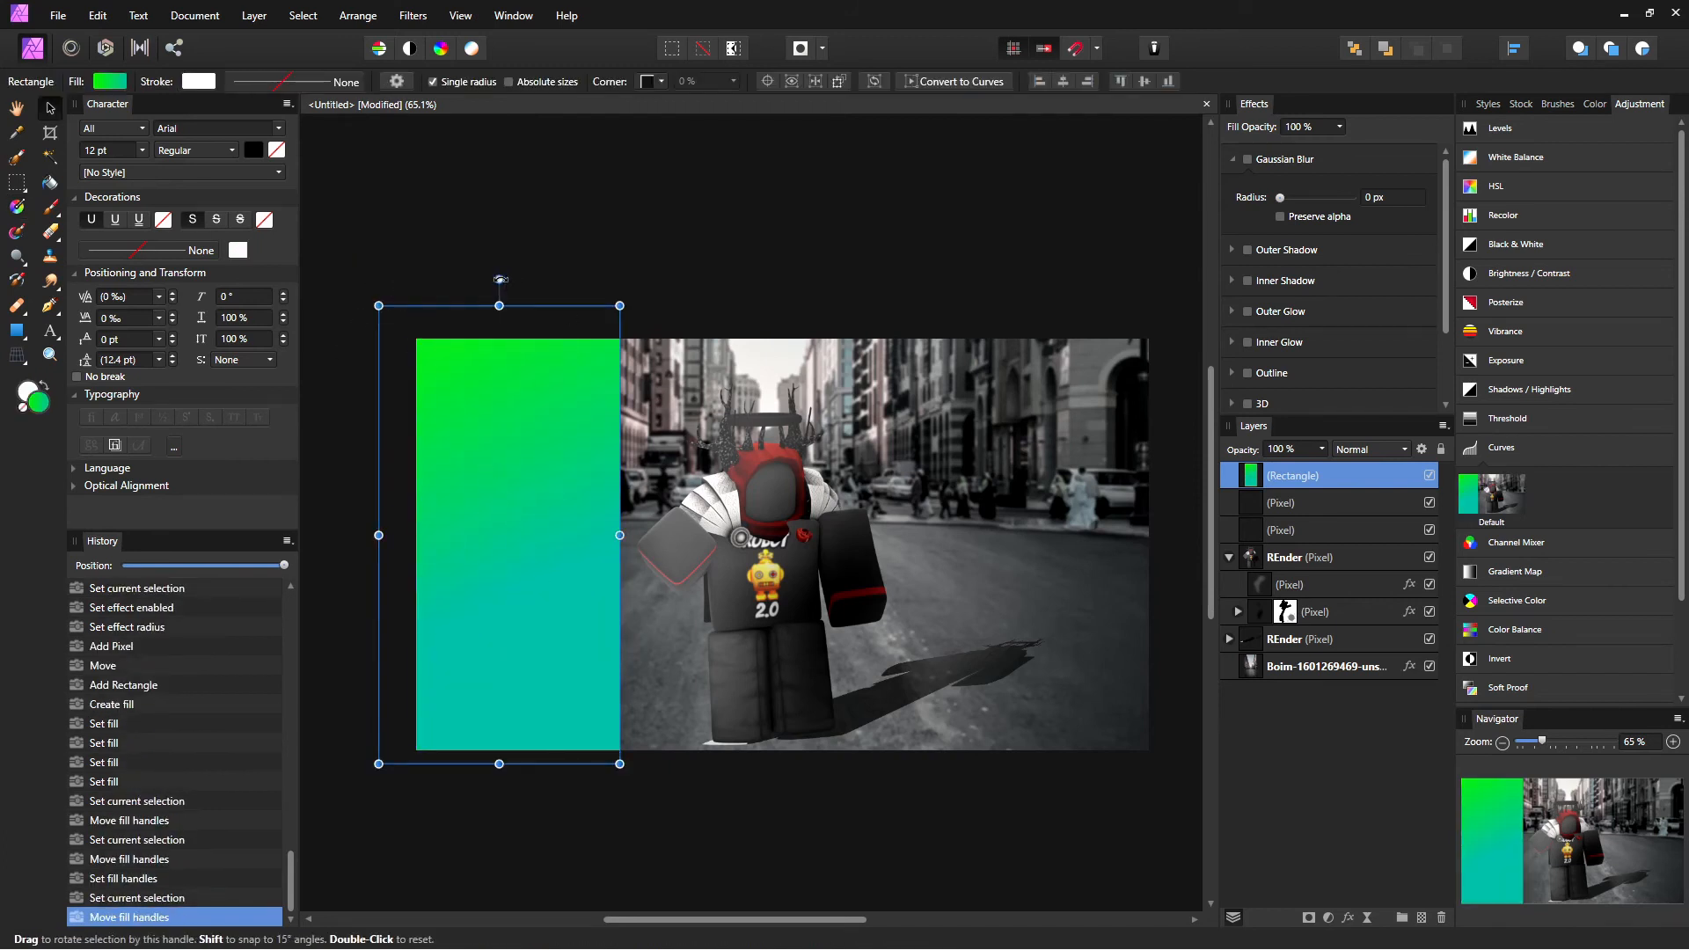
left_click_drag(500, 280, 531, 282)
key("ctrl+j")
left_click_drag(1312, 476, 1318, 531)
key("ctrl+z")
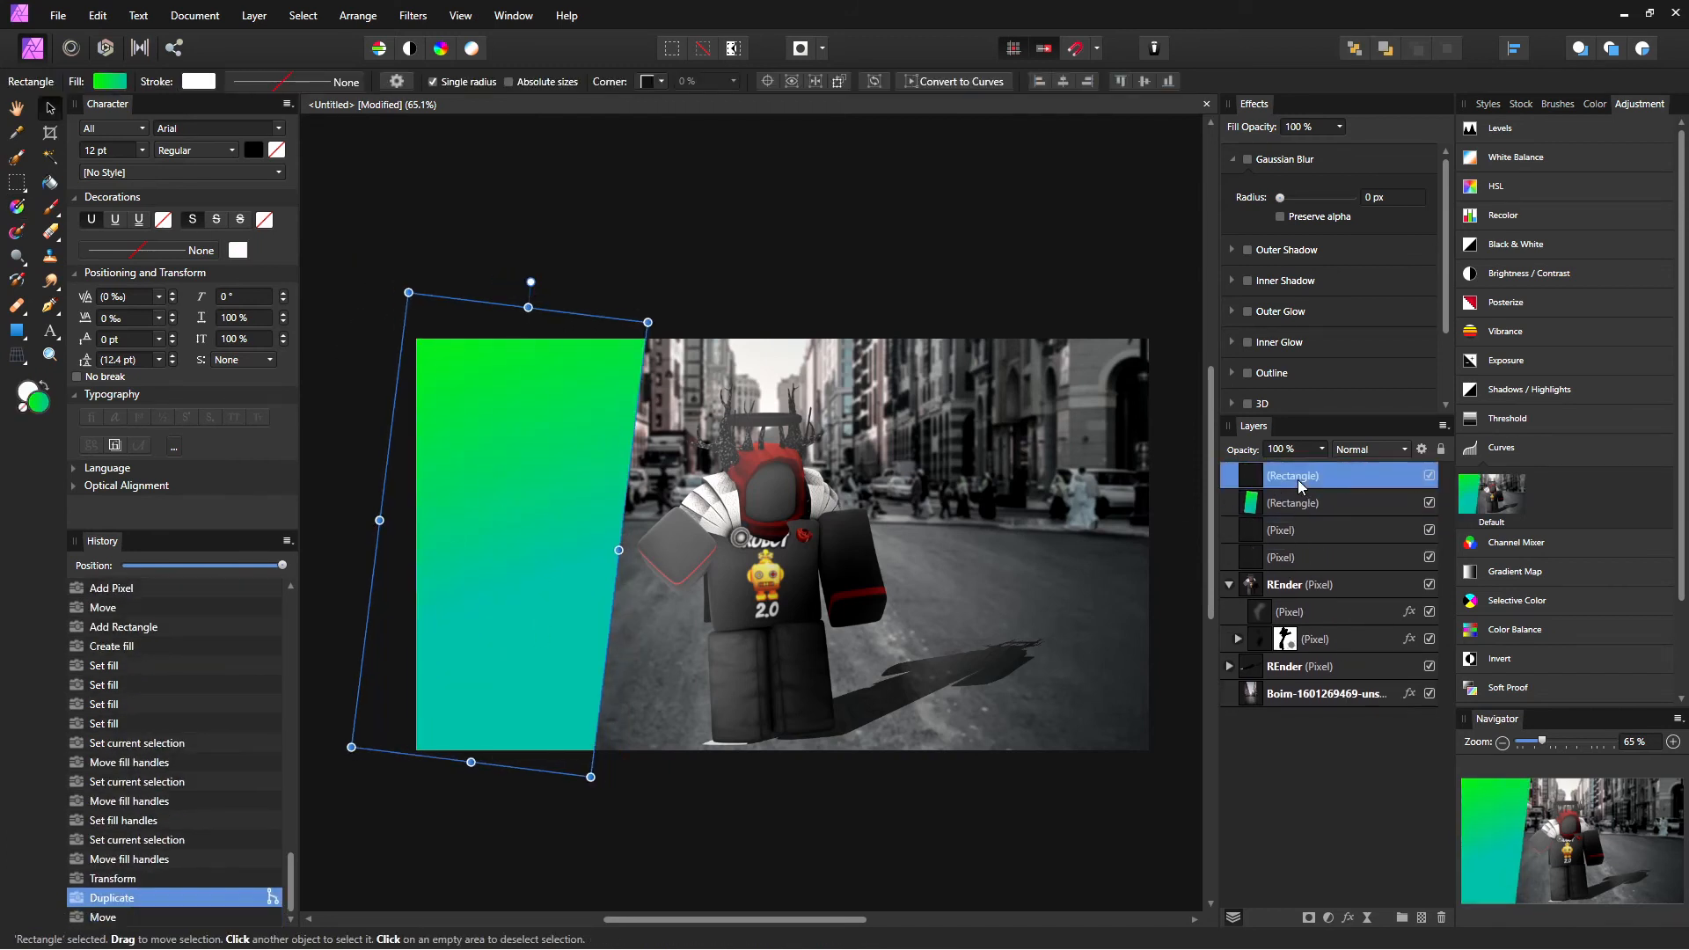
Step: Shift the lower rectangle copy slightly to the right and make it semi-transparent so it forms a strip along the panel's edge
left_click(1289, 502)
left_click_drag(505, 619, 526, 619)
left_click(1321, 448)
left_click_drag(1324, 467, 1264, 470)
left_click(736, 814)
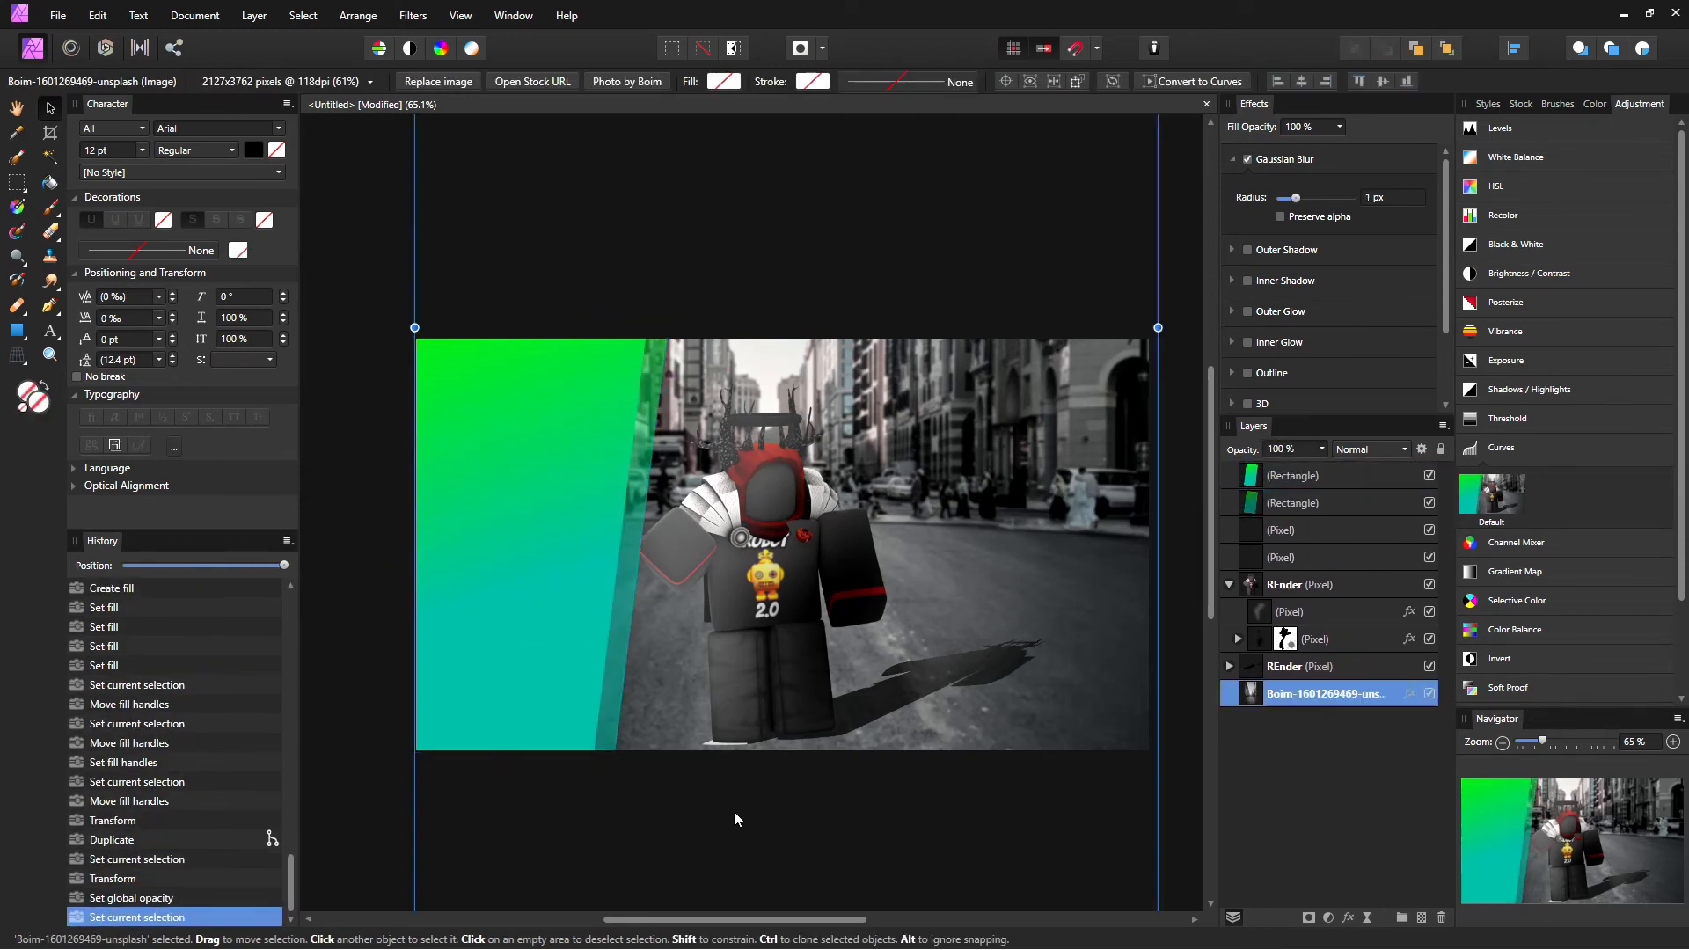
Step: Start an artistic text of about 75 pt on the upper part of the green panel and move its layer above all others
left_click(50, 330)
left_click_drag(451, 385, 533, 432)
type("BAs")
key("BackSpace")
key("BackSpace")
key("BackSpace")
left_click_drag(1250, 694, 1276, 470)
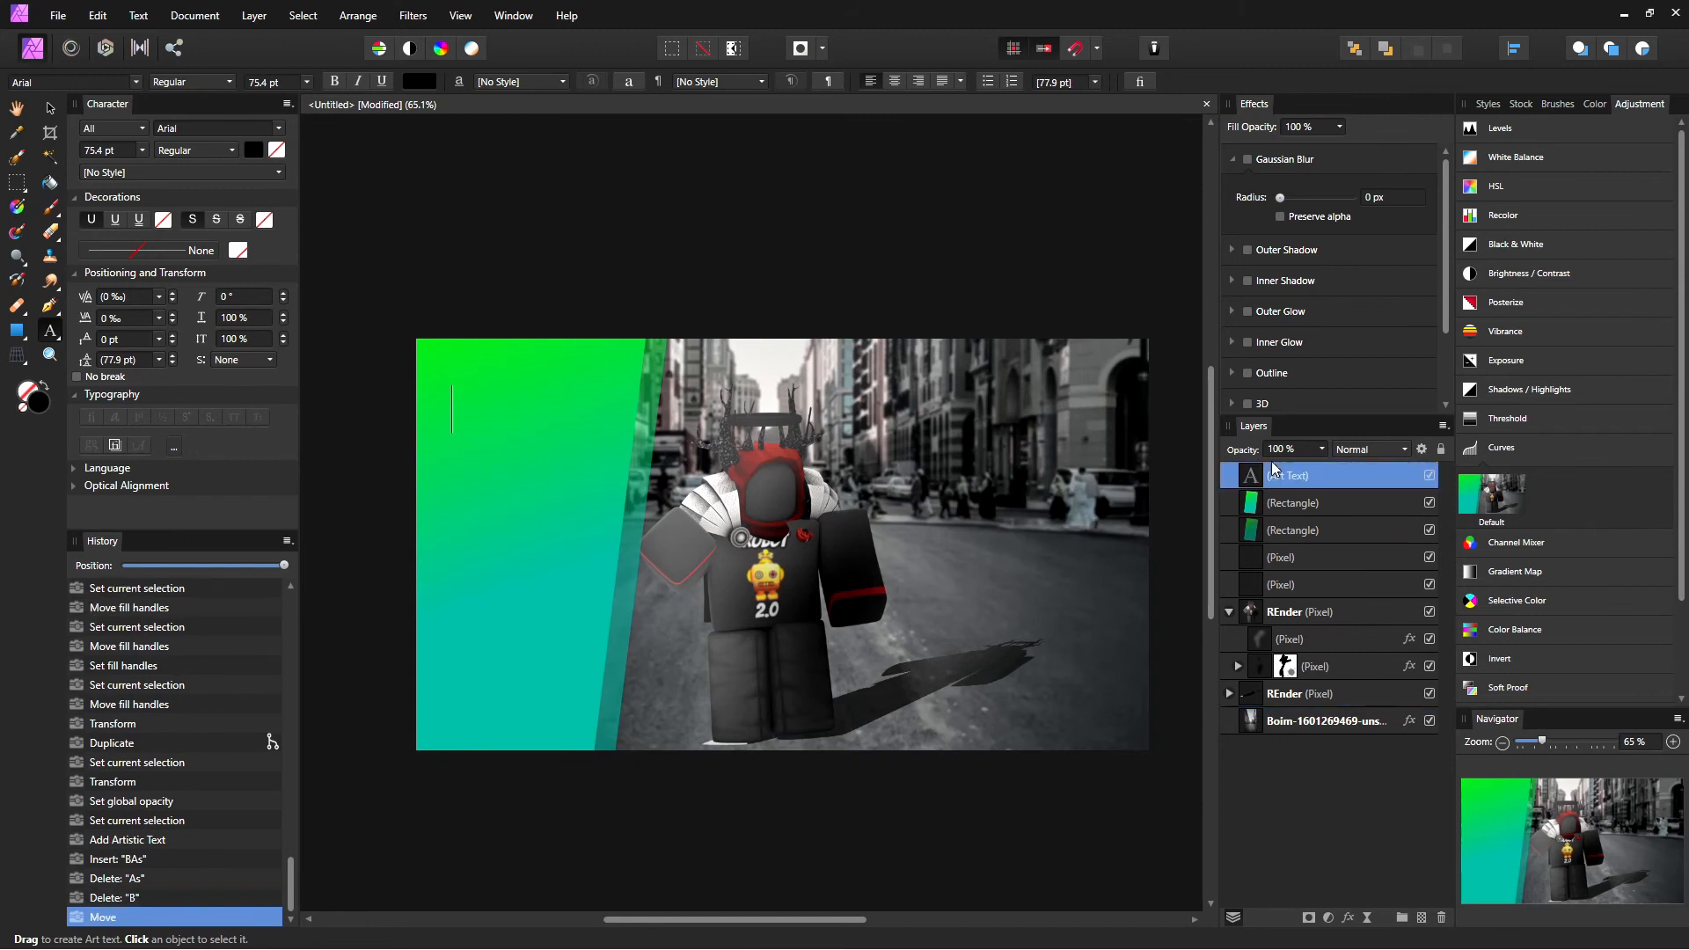
Step: Enter "Basic Shadows" as the title text on the green panel
type("basic Shas")
key("BackSpace")
type("dows")
left_click(463, 410)
type("=")
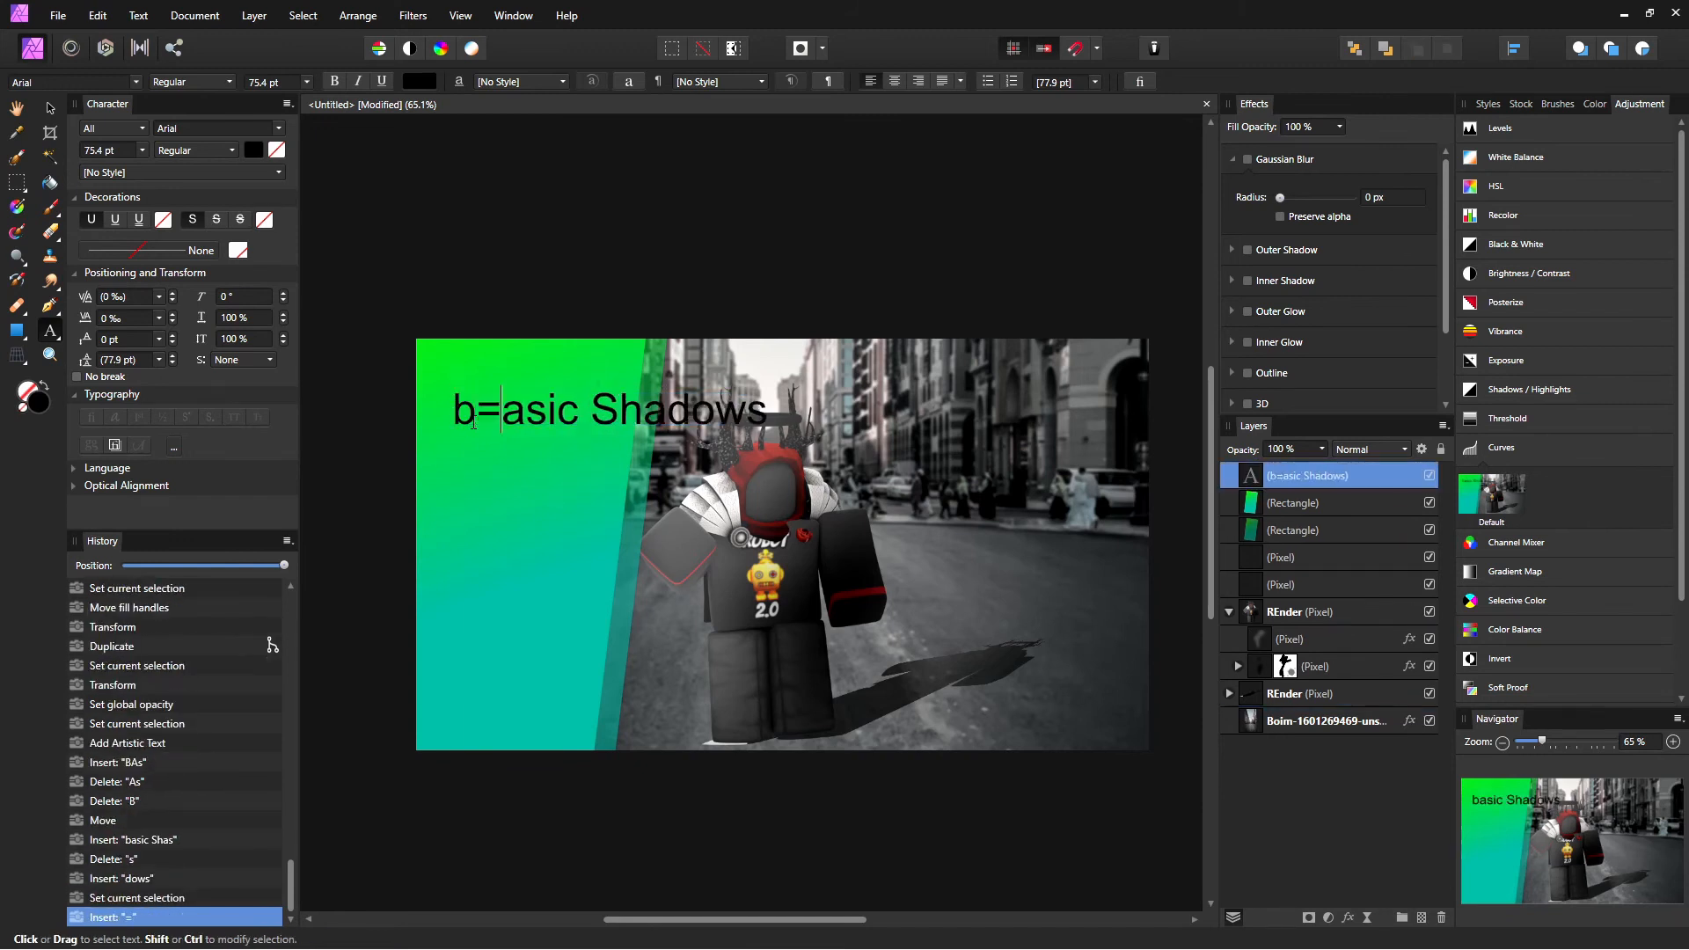
key("BackSpace")
key("BackSpace")
type("B")
Step: Change the font of the Basic Shadows title to Asenine
key("ctrl+a")
left_click(70, 82)
scroll(132, 348, "down", 2)
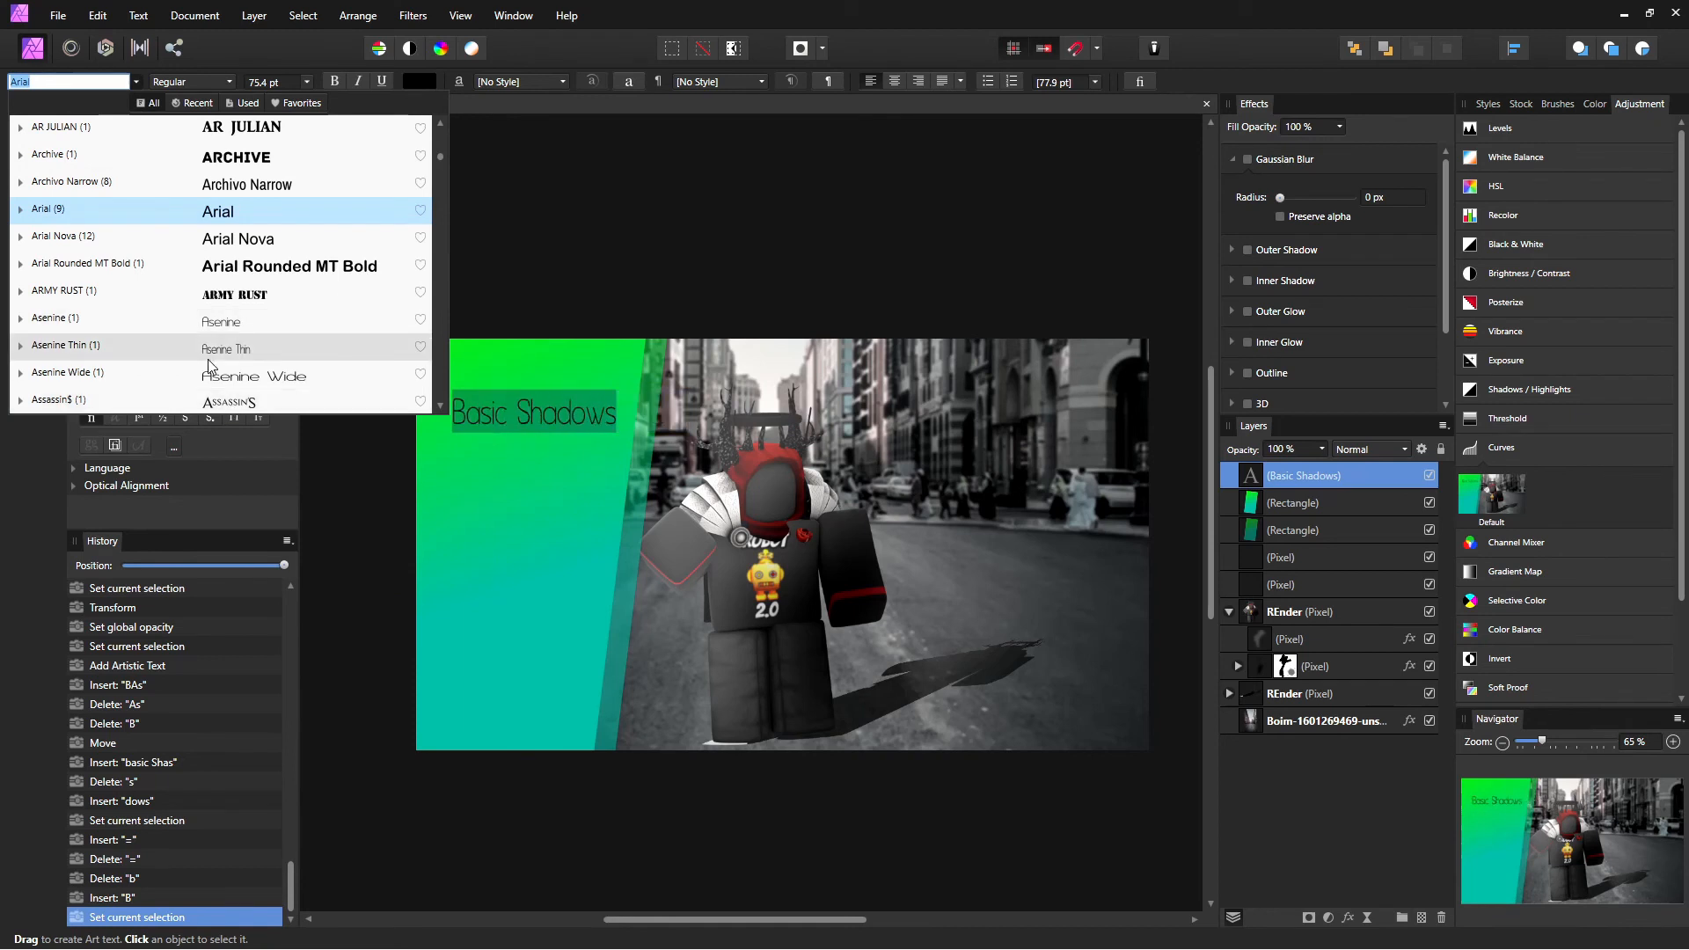
left_click(224, 322)
type("v")
key("ctrl+z")
Step: Set the font size of the Basic Shadows title to 96 pt
left_click_drag(645, 424, 516, 416)
left_click(558, 648)
double_click(510, 409)
key("ctrl+a")
left_click(307, 81)
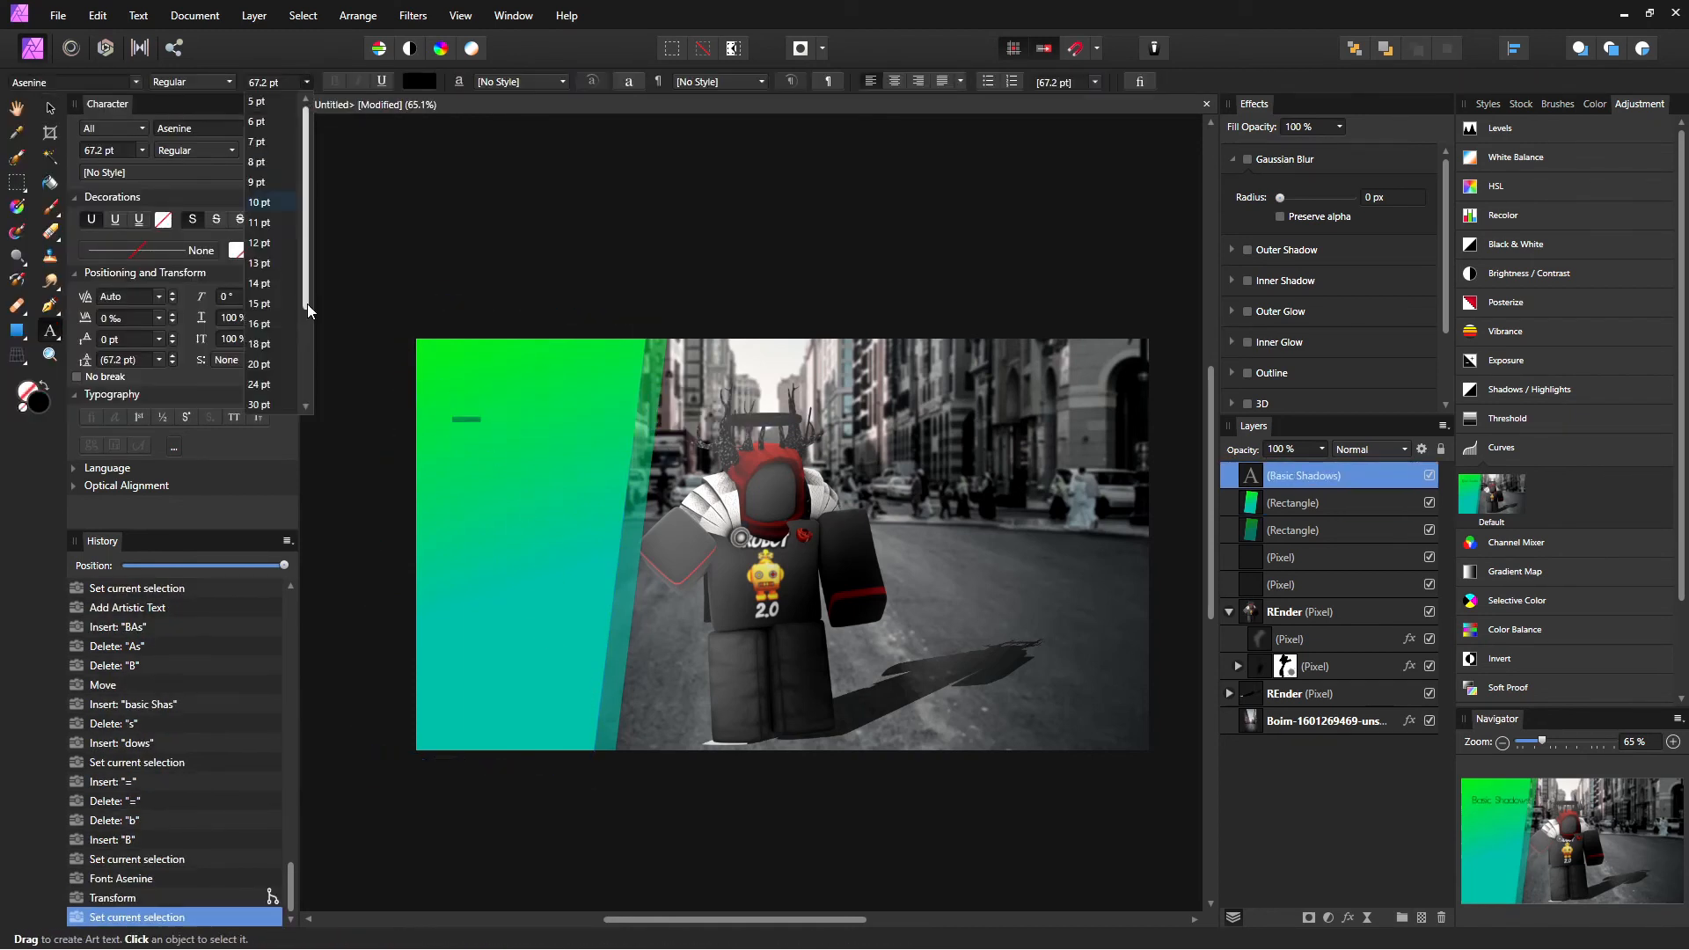
left_click(268, 367)
left_click(581, 563)
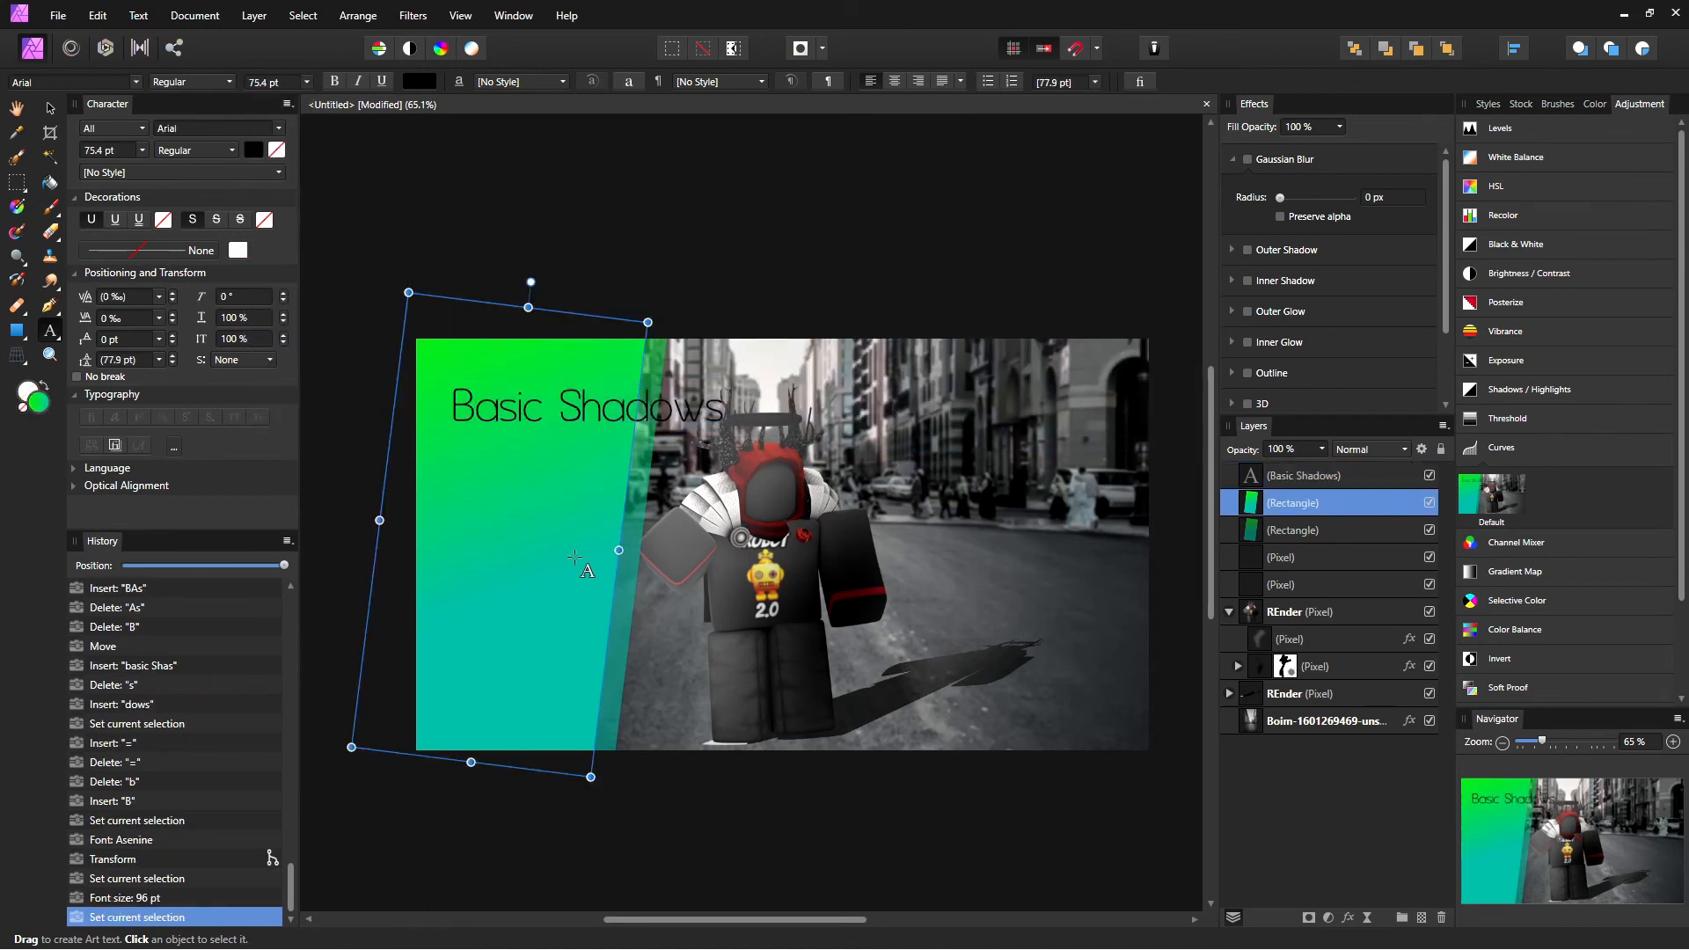
Step: Move the Basic Shadows title slightly up and left, try a smaller scale, and return its size to 96 pt
key("v")
left_click_drag(585, 409, 570, 392)
left_click_drag(709, 407, 426, 388)
double_click(674, 409)
left_click(306, 82)
left_click(268, 367)
left_click(518, 522)
key("b")
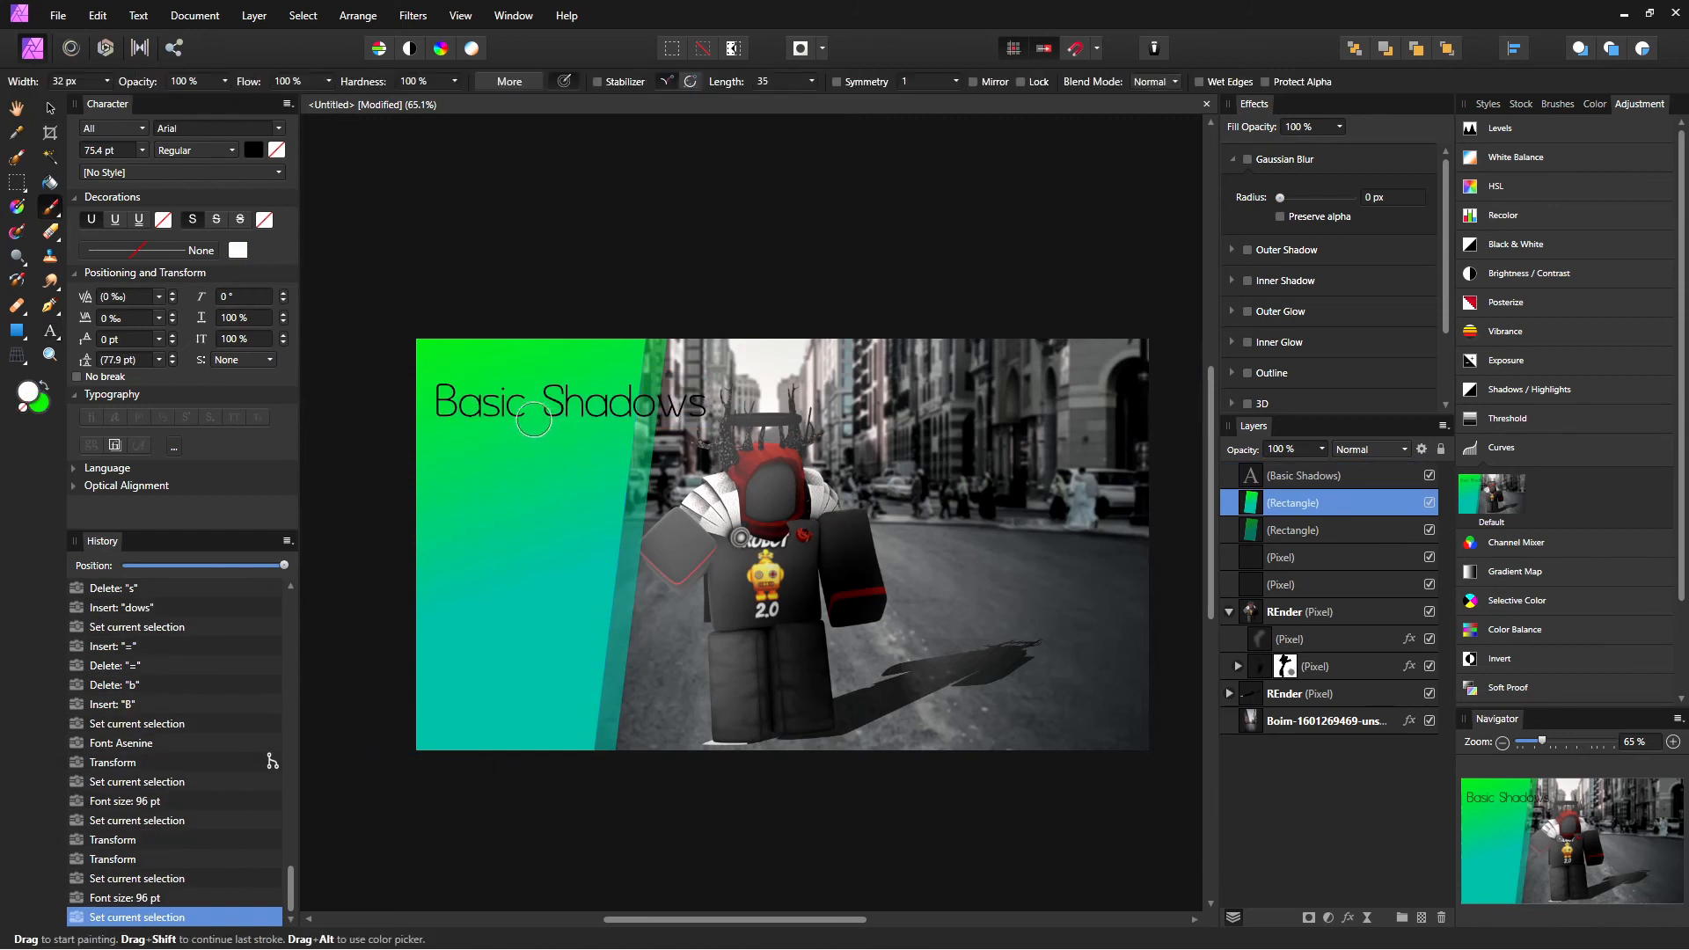
left_click(539, 486)
key("ctrl+z")
Step: Scale the Basic Shadows title down to fit within the green panel and position it near the panel's upper edge
key("v")
left_click(543, 686)
left_click(591, 416)
left_click_drag(591, 417, 579, 417)
left_click_drag(693, 417, 614, 408)
mouse_move(560, 400)
left_mouse_down()
mouse_move(557, 381)
mouse_move(540, 426)
left_mouse_up()
left_click(677, 363)
left_click(547, 387)
left_click(353, 655)
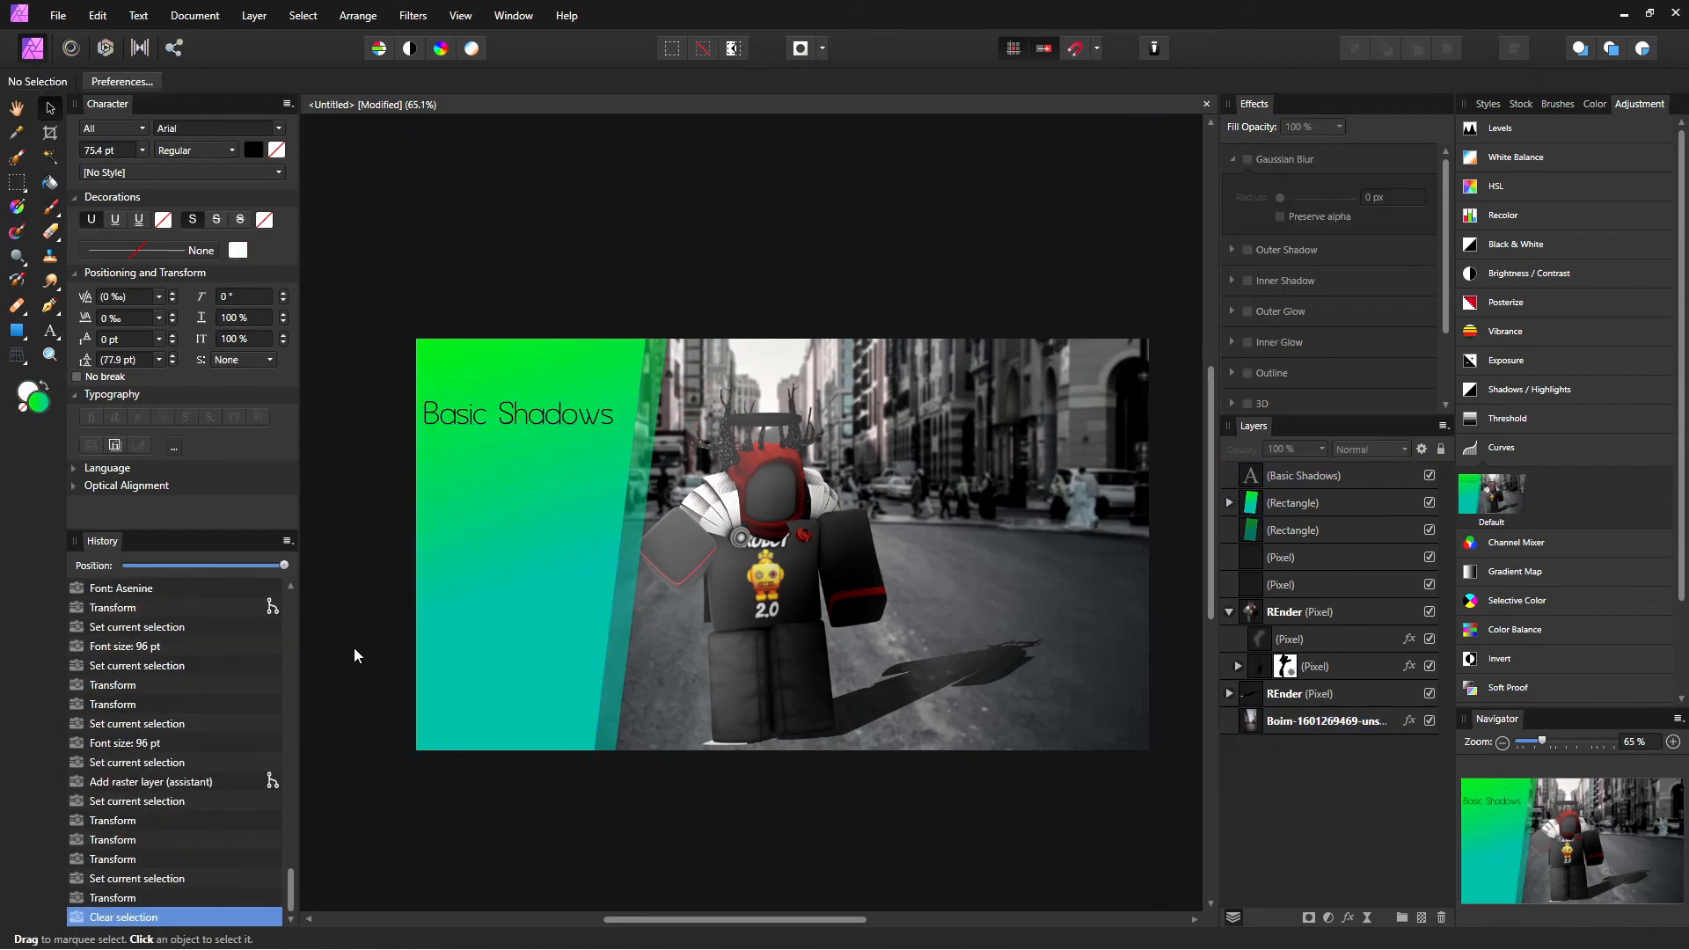
Step: Add an artistic text reading "Guide" below the Basic Shadows title
key("t")
left_click(430, 503)
type("Guidet")
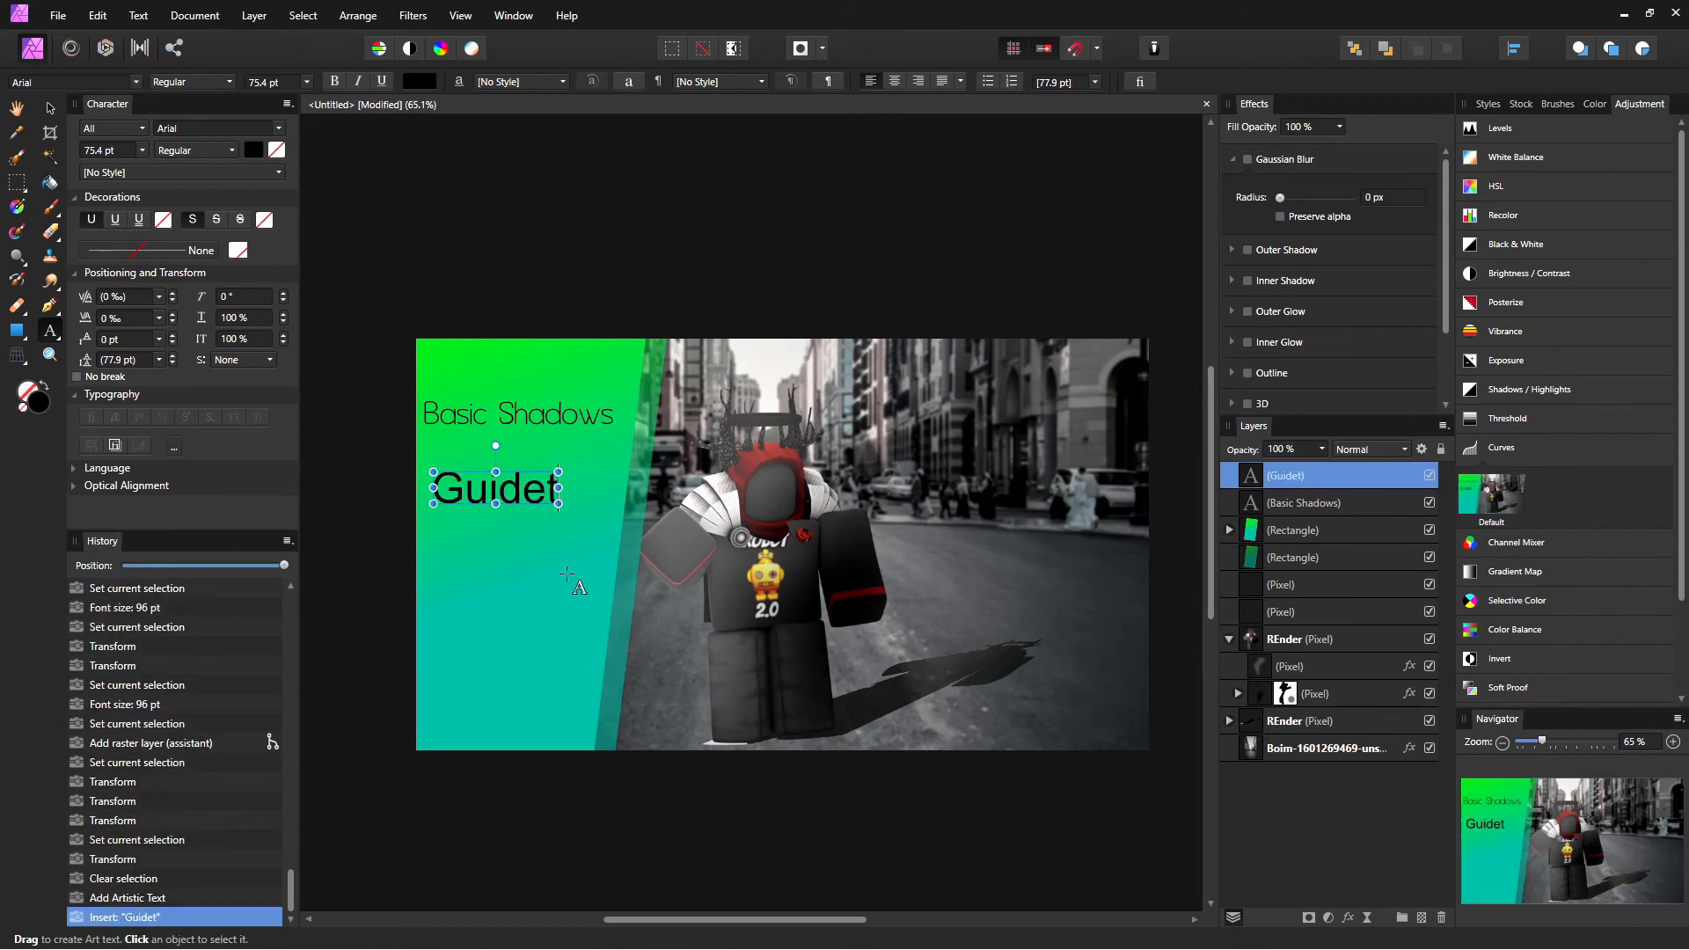
key("BackSpace")
key("Escape")
key("v")
left_click(572, 570)
Step: Change the Guide text's font to Bahnschrift, adjust its style and move it to the right
left_click(525, 487)
left_click(70, 81)
scroll(235, 334, "down", 5)
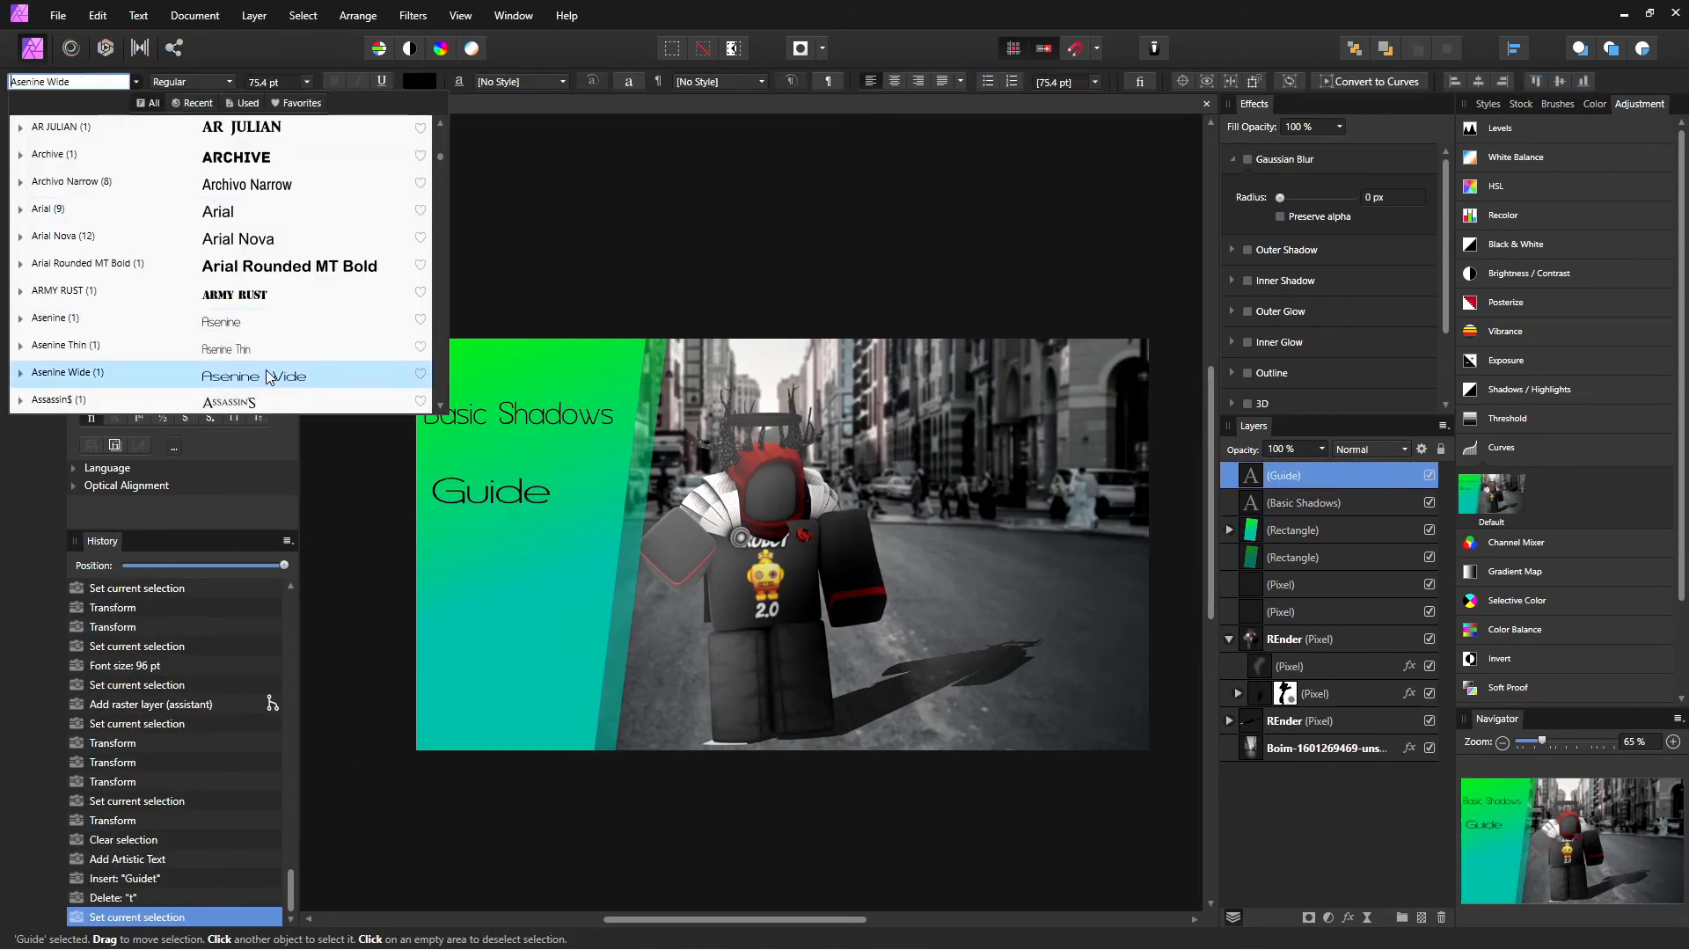
left_click(236, 334)
left_click_drag(494, 489, 590, 483)
left_click(226, 82)
left_click(198, 126)
Step: Enlarge the Basic Shadows title slightly to span the green panel and centre the Guide text directly beneath it
left_click(367, 512)
left_click_drag(563, 462, 594, 403)
left_click(492, 415)
left_click(229, 82)
left_click(193, 99)
left_click_drag(552, 457, 561, 451)
left_click(510, 527)
left_click(367, 527)
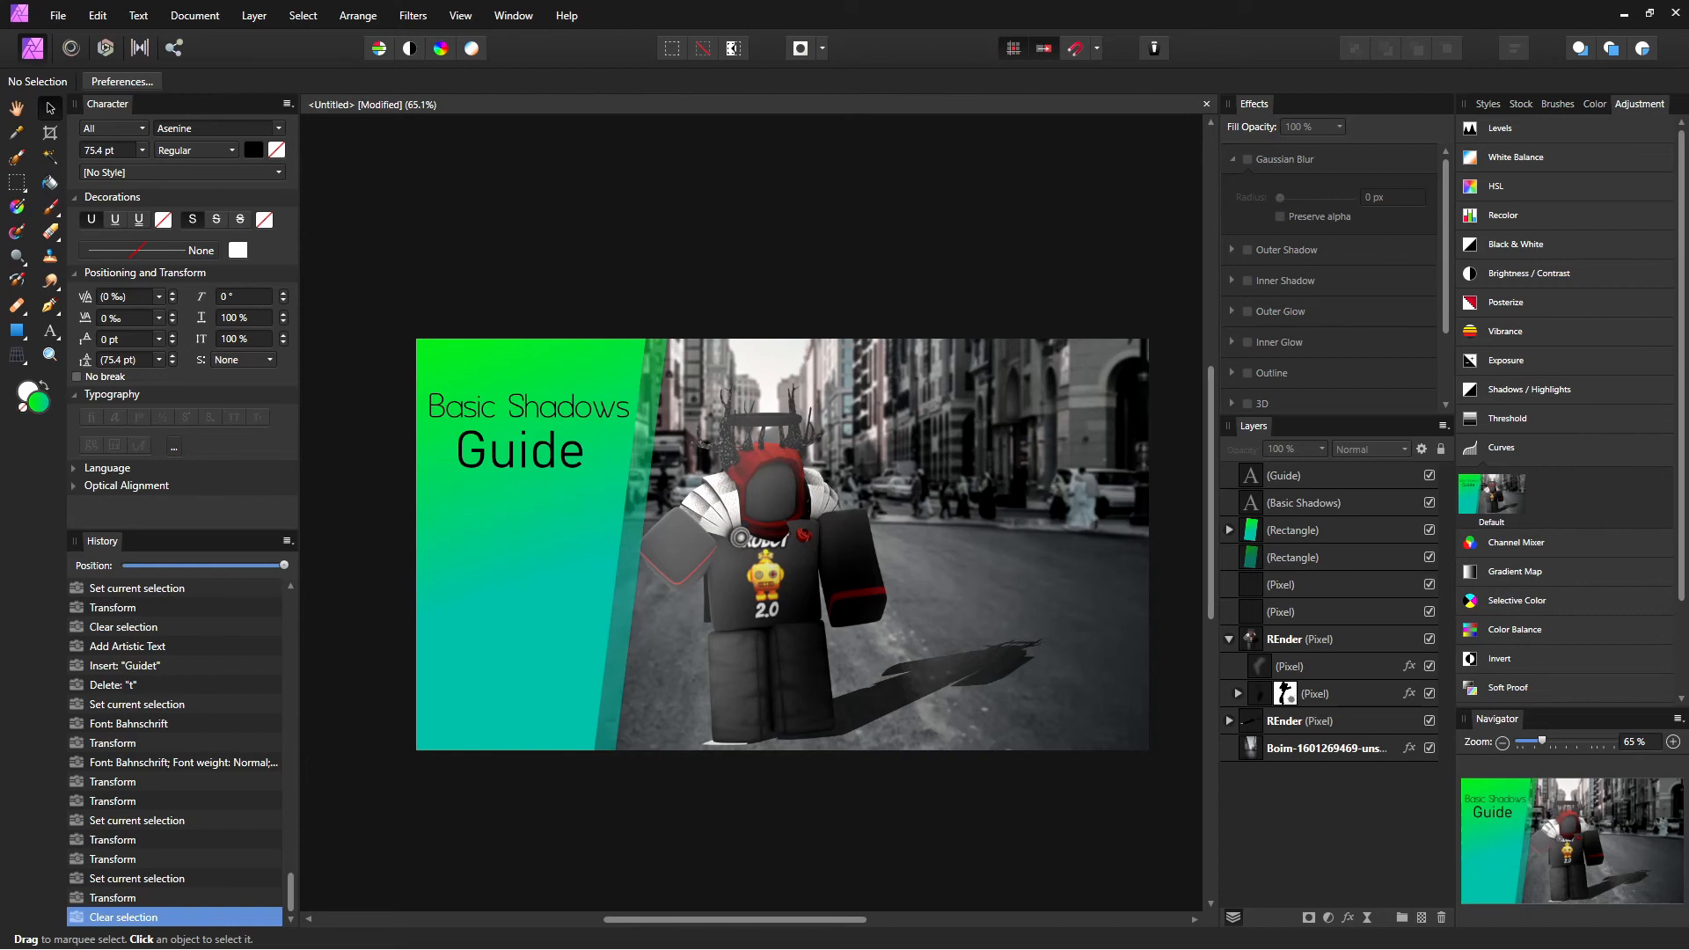
left_click(902, 660)
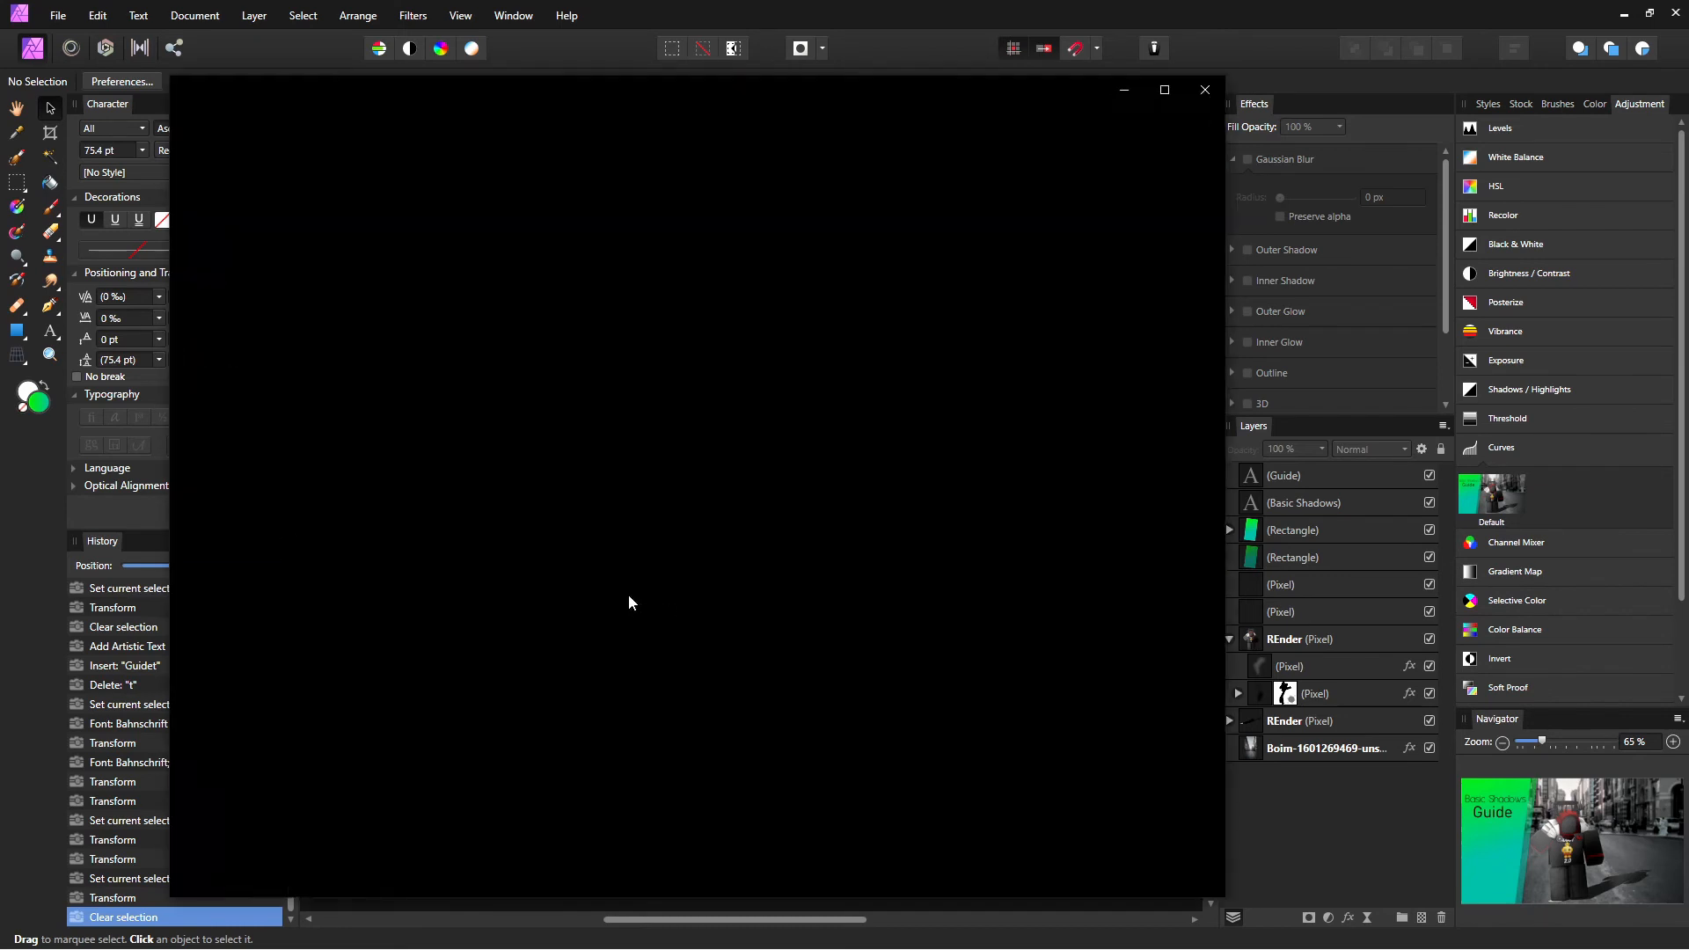
left_click(1205, 90)
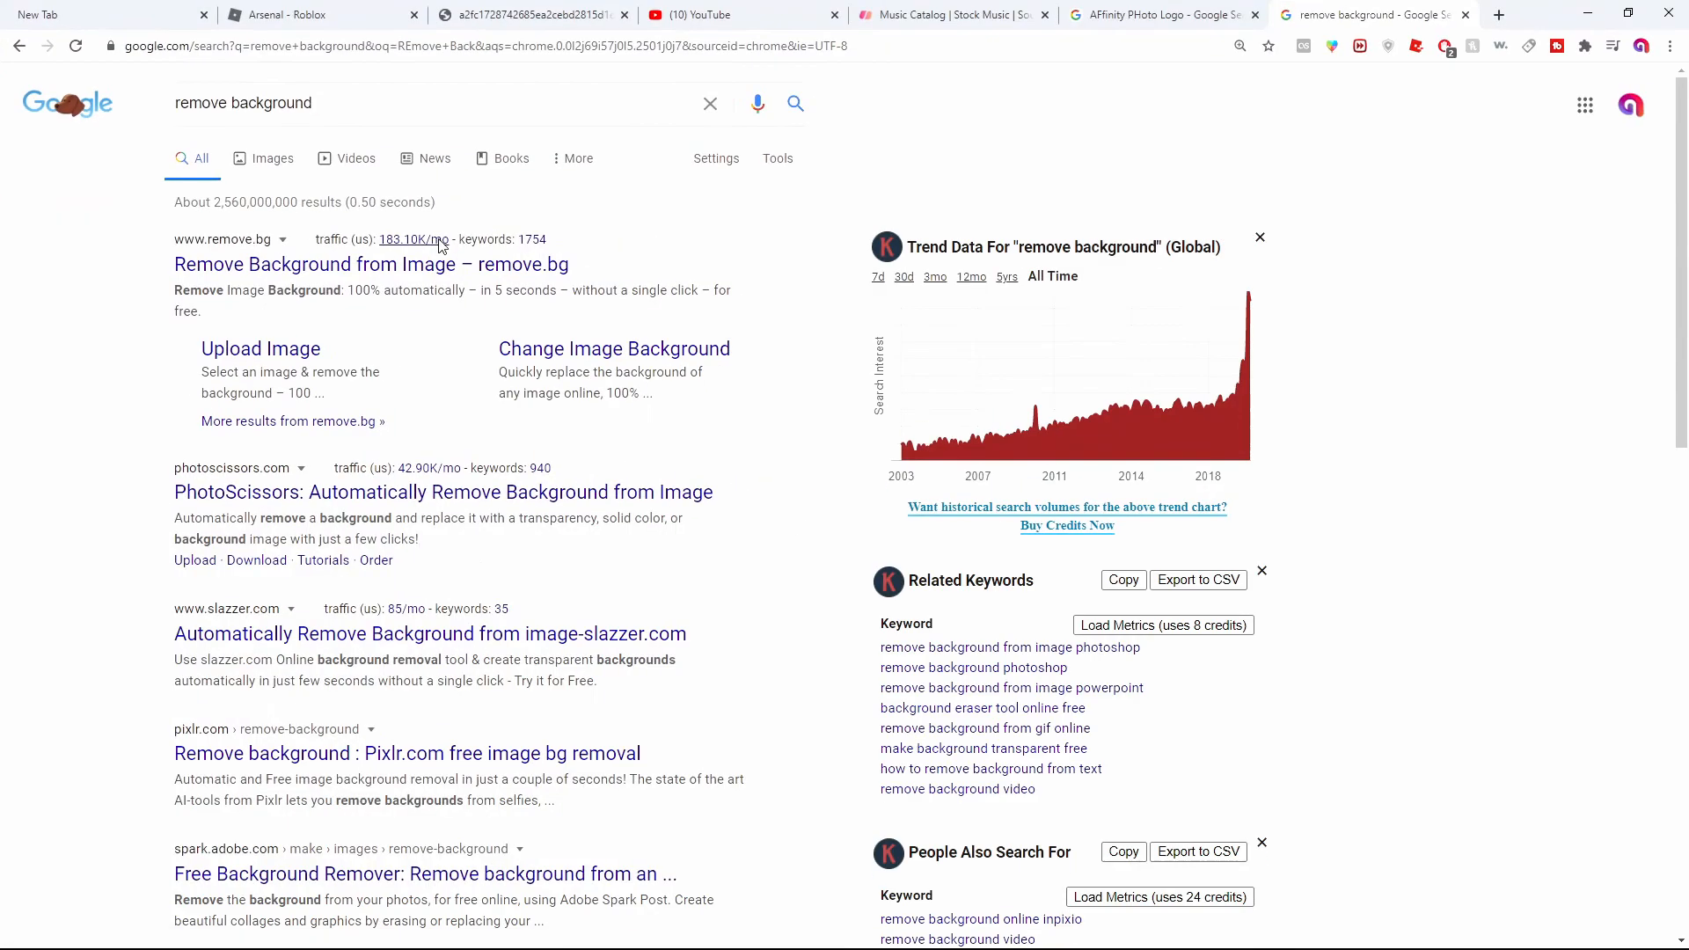
left_click(392, 234)
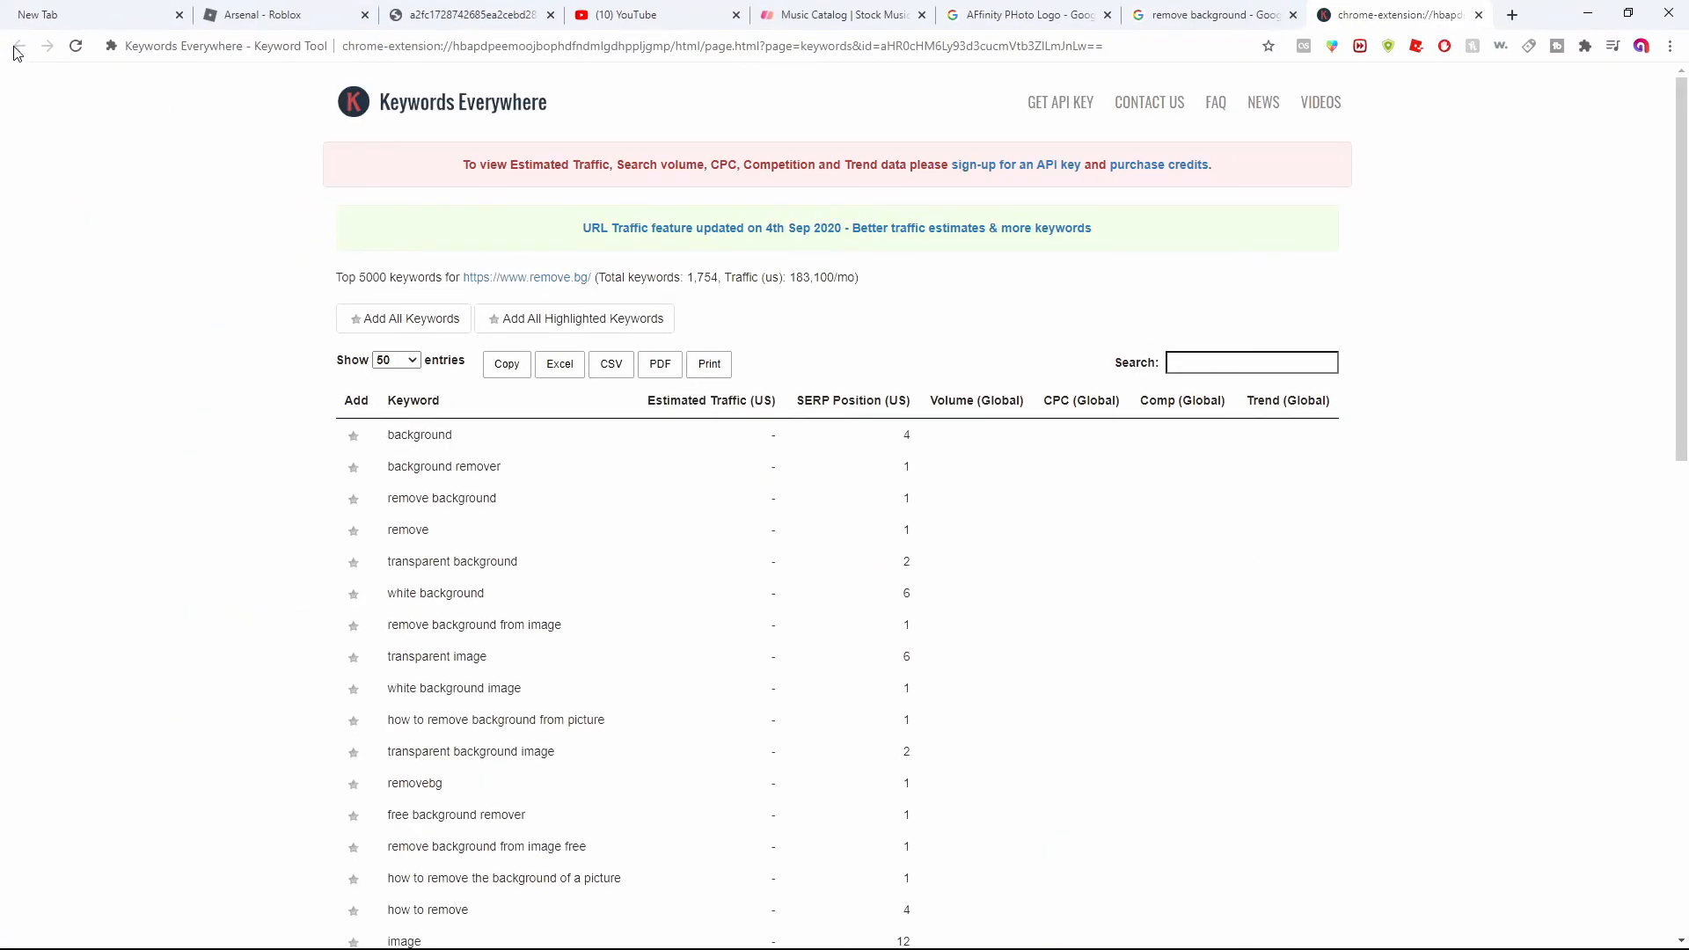
left_click(1240, 10)
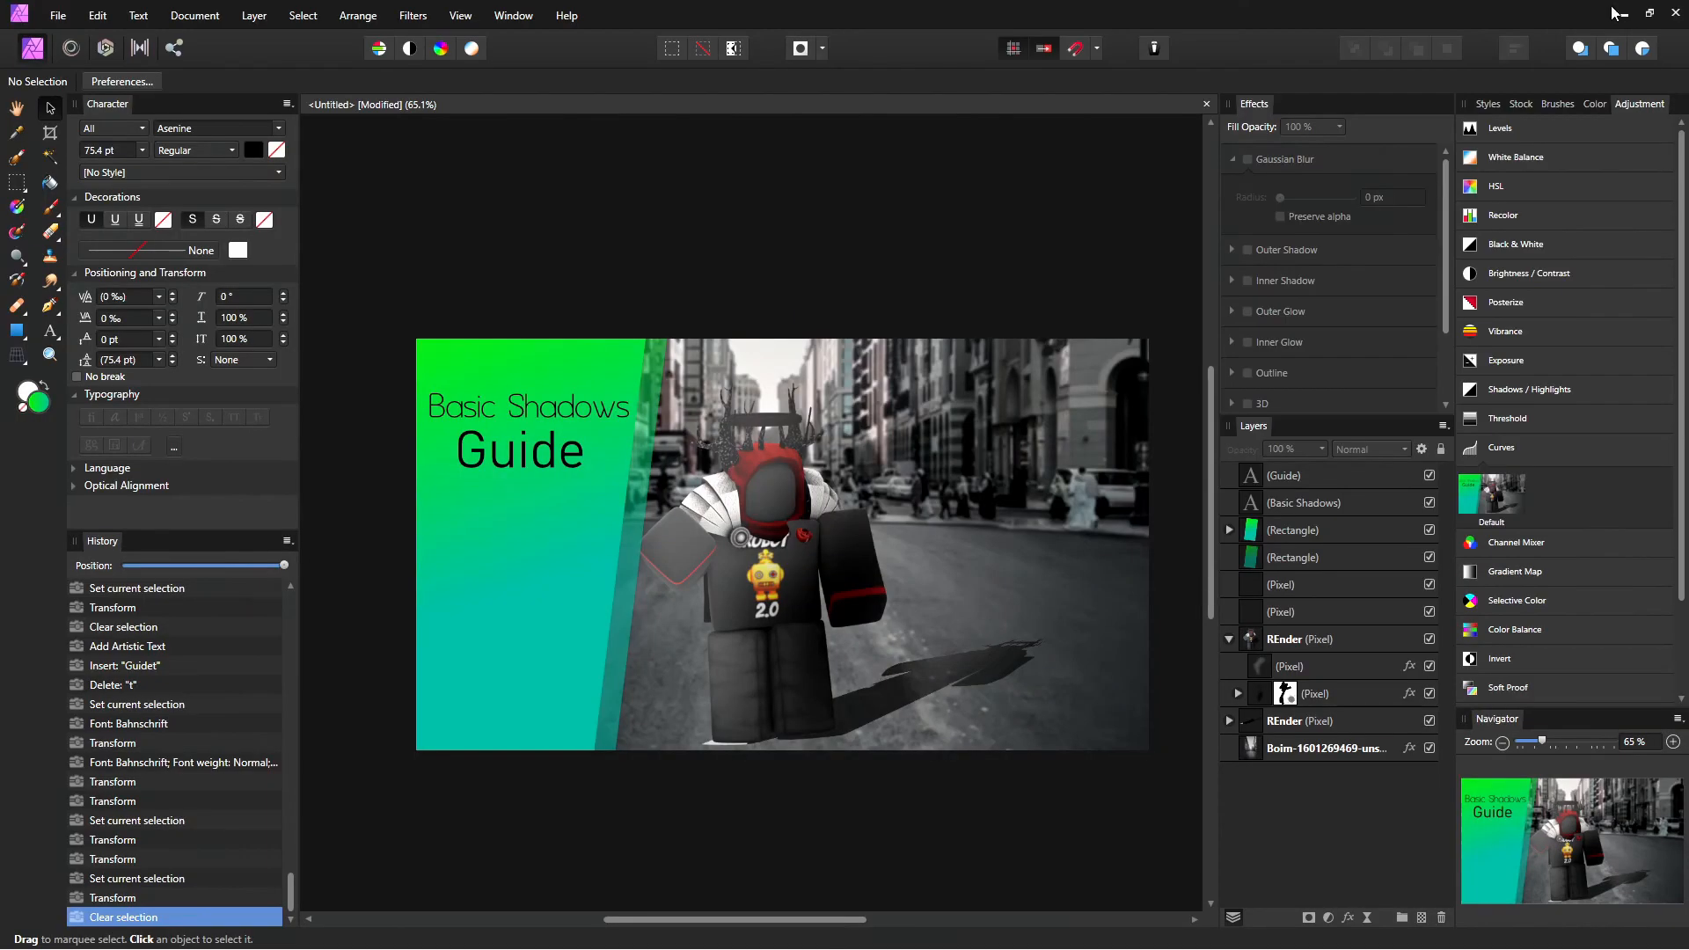
Step: Switch to the browser, restore erased parts of the Affinity Photo logo in Slazzer's image editor, and open the edited image from the desktop
left_click(1619, 13)
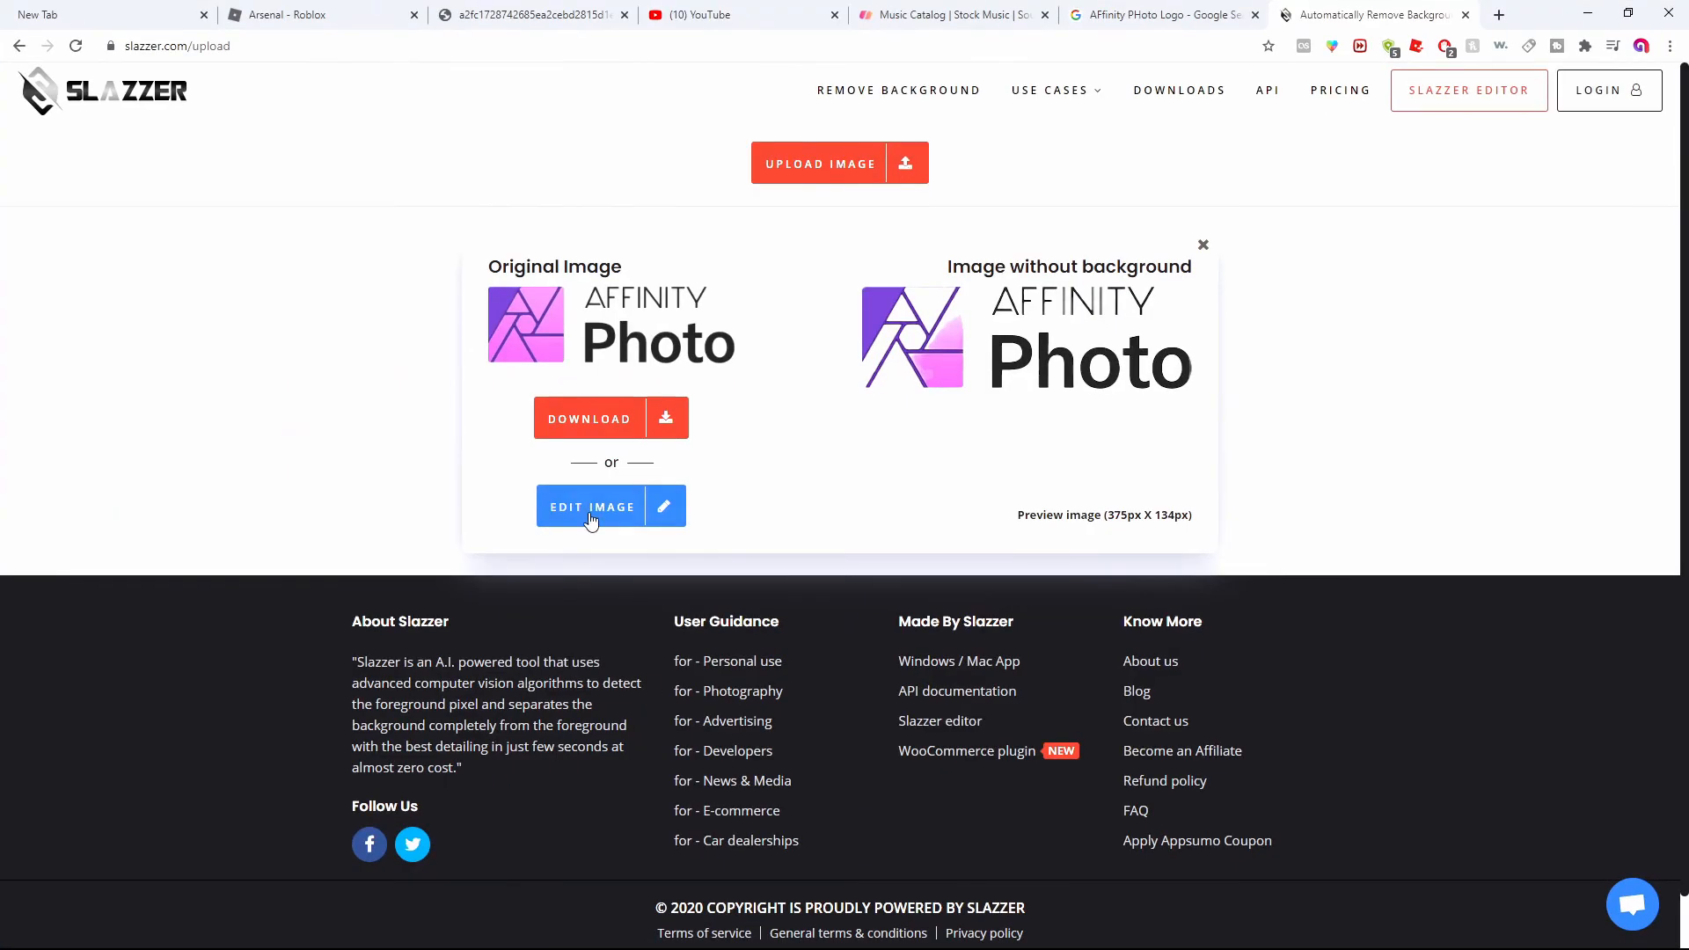
left_click(587, 516)
left_click(1218, 216)
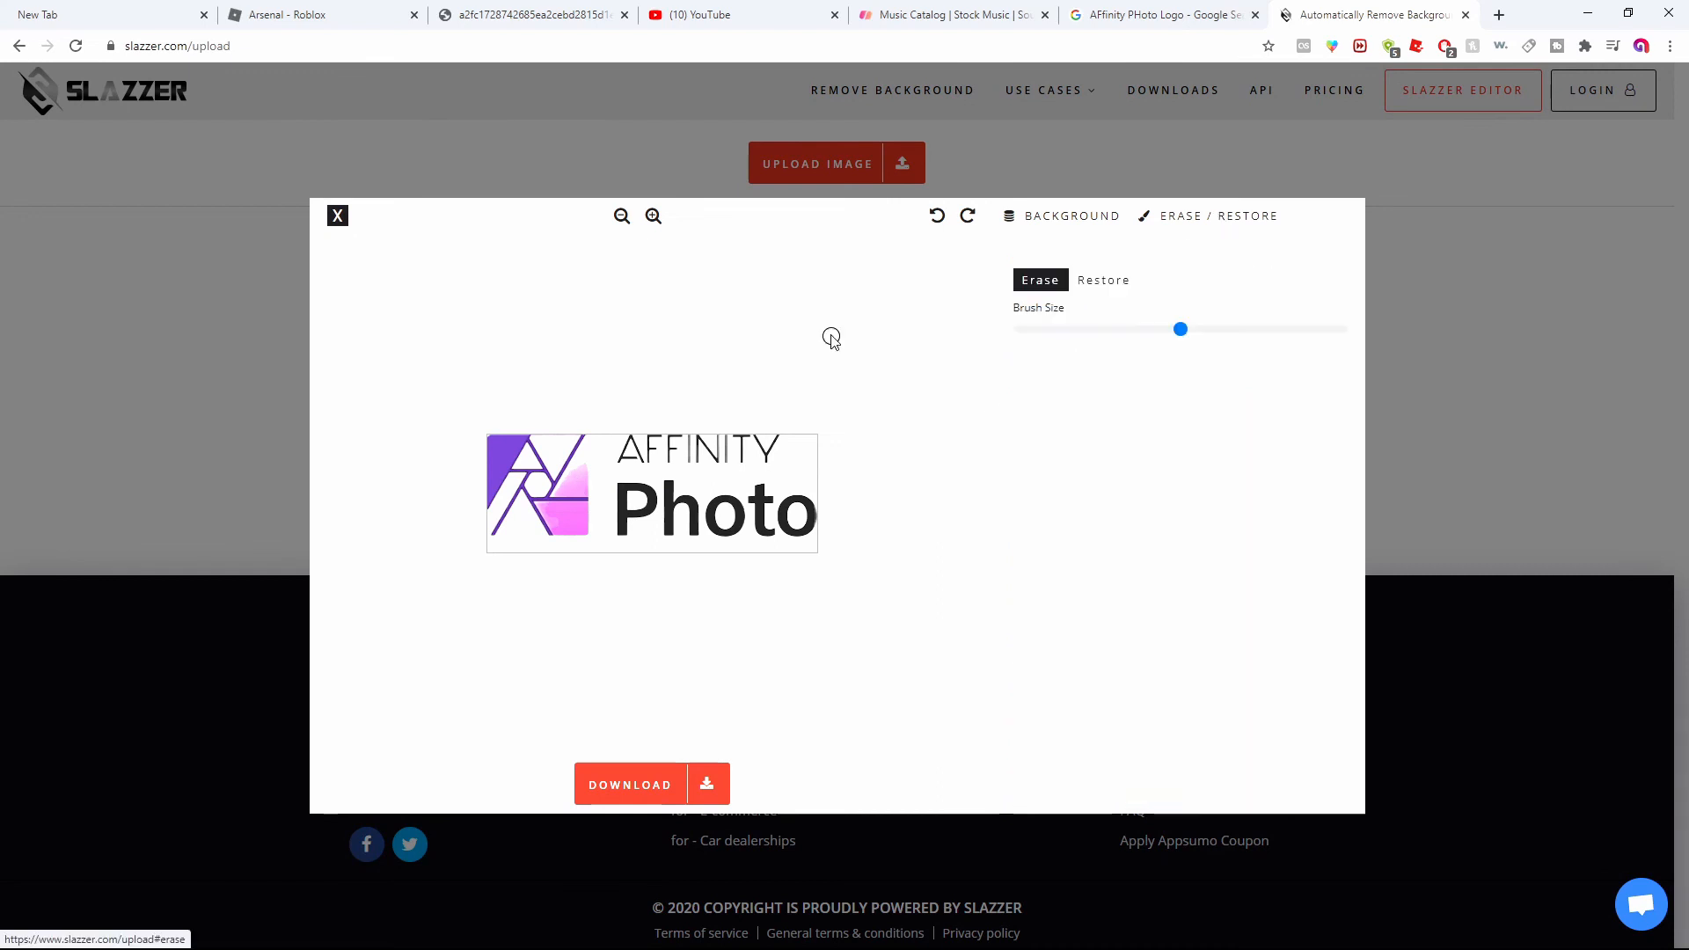
left_click(1103, 279)
mouse_move(585, 437)
left_mouse_down()
mouse_move(536, 528)
mouse_move(530, 465)
mouse_move(488, 517)
mouse_move(510, 526)
mouse_move(491, 496)
mouse_move(489, 523)
mouse_move(564, 489)
left_mouse_up()
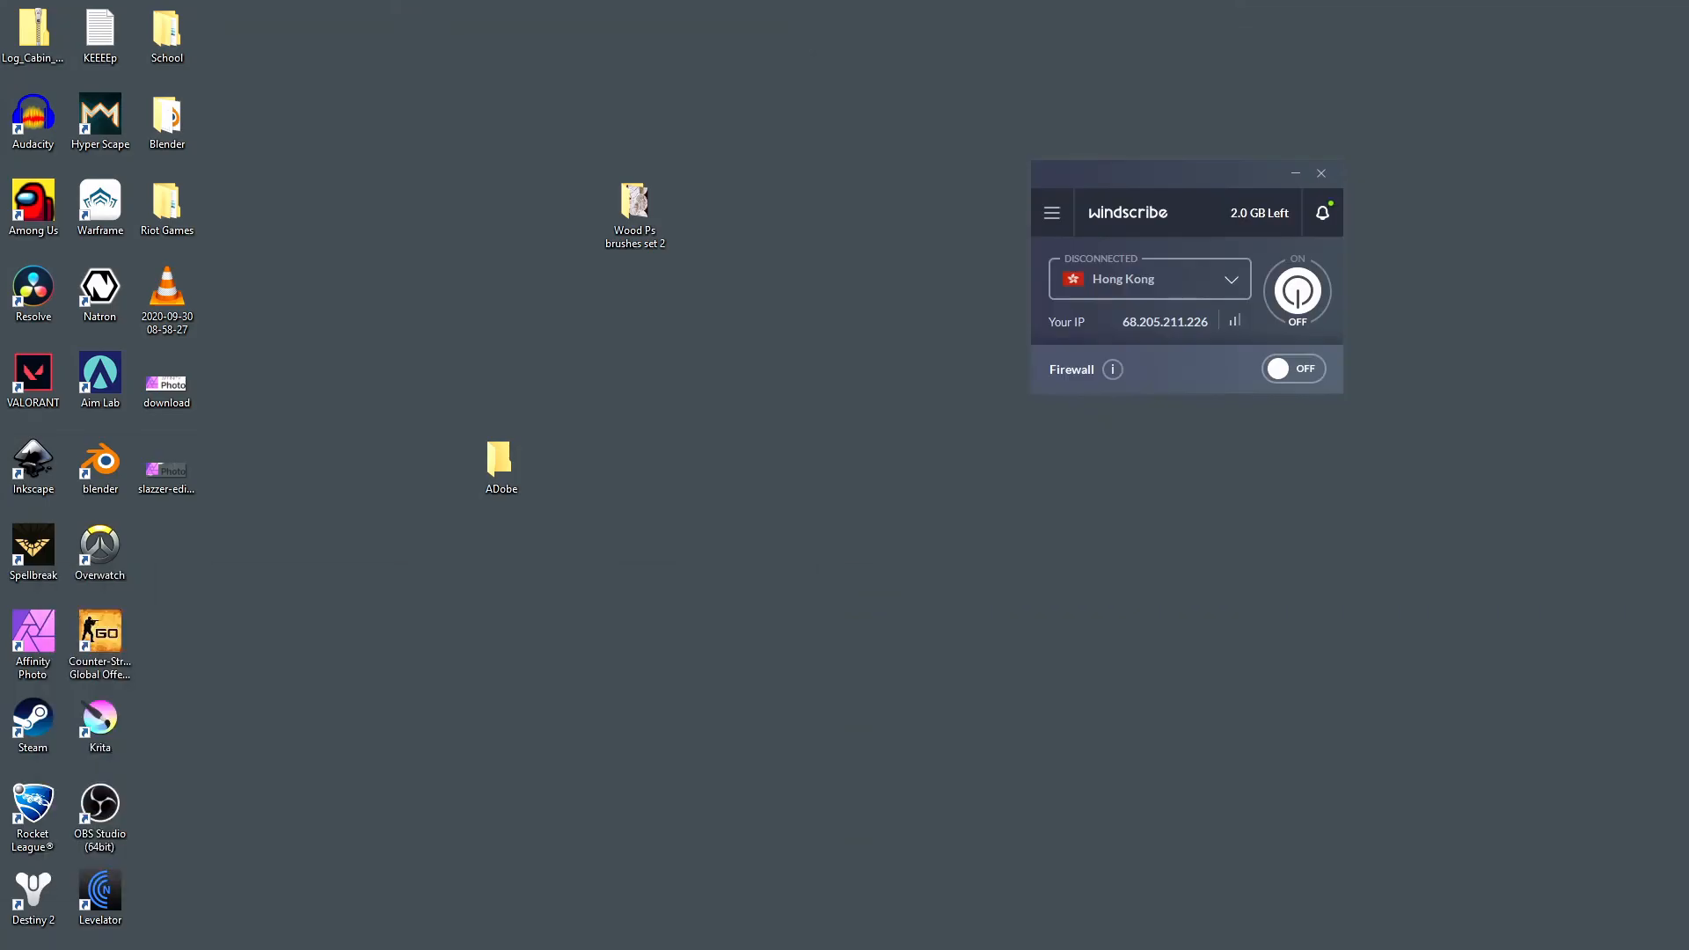
double_click(166, 470)
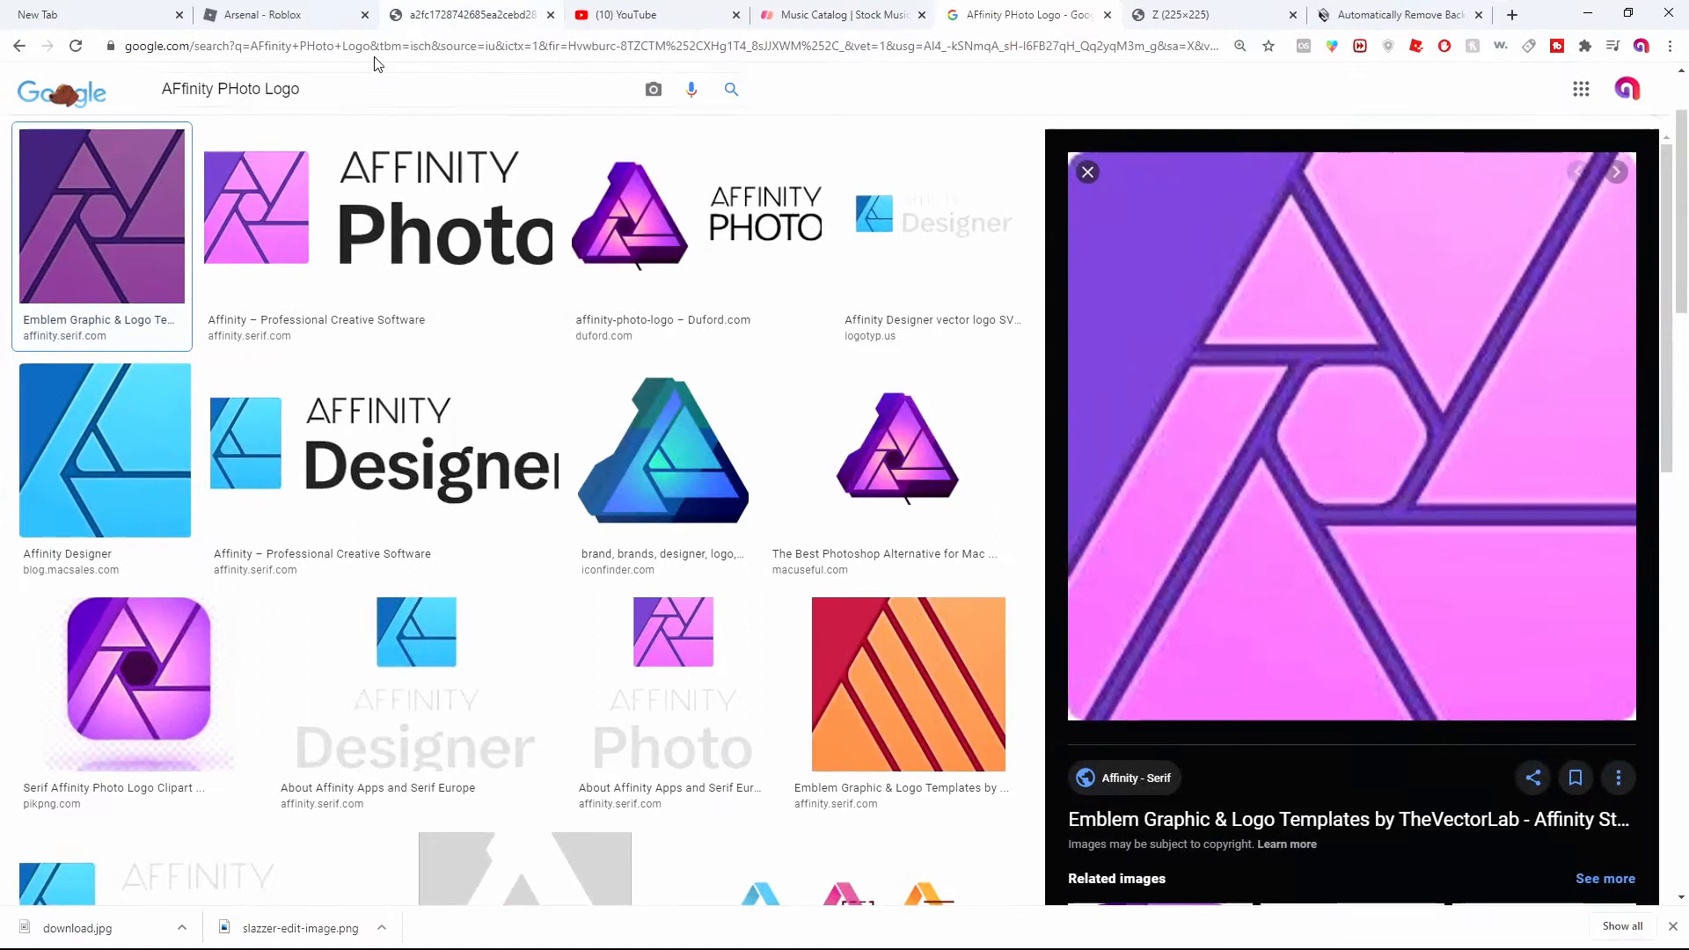
Step: Search Google Images for "Ps Logo" and save the blue square Photoshop logo from PNGio.com
left_click(228, 99)
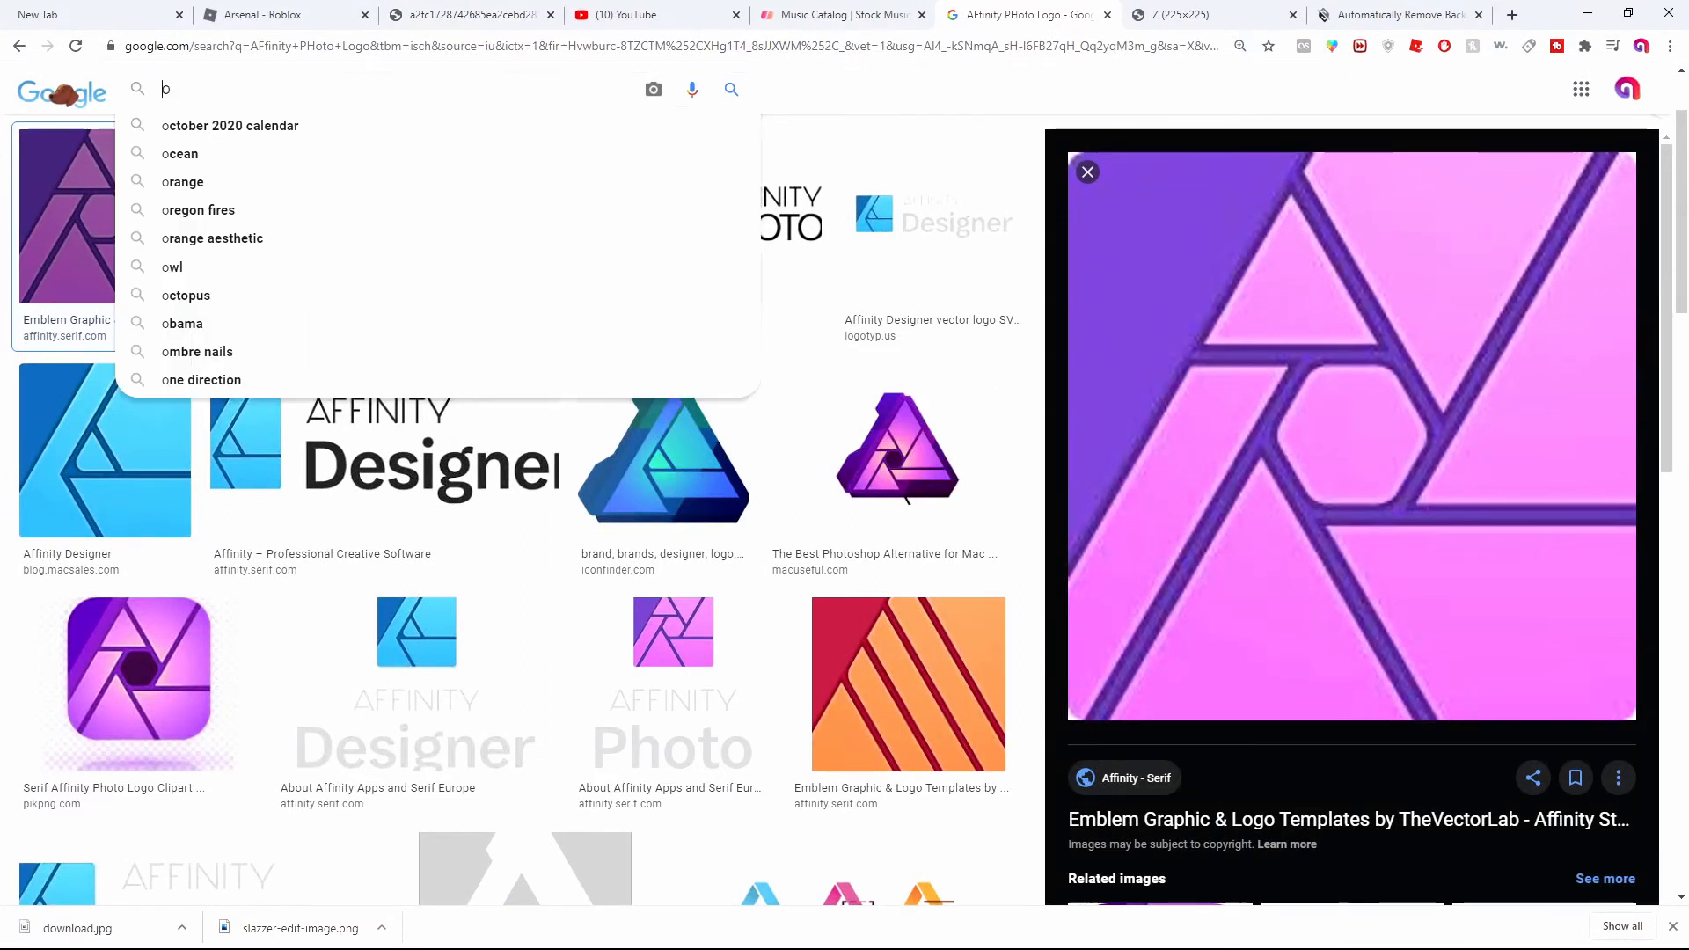
type("Ps Logo")
key("Return")
left_click(747, 598)
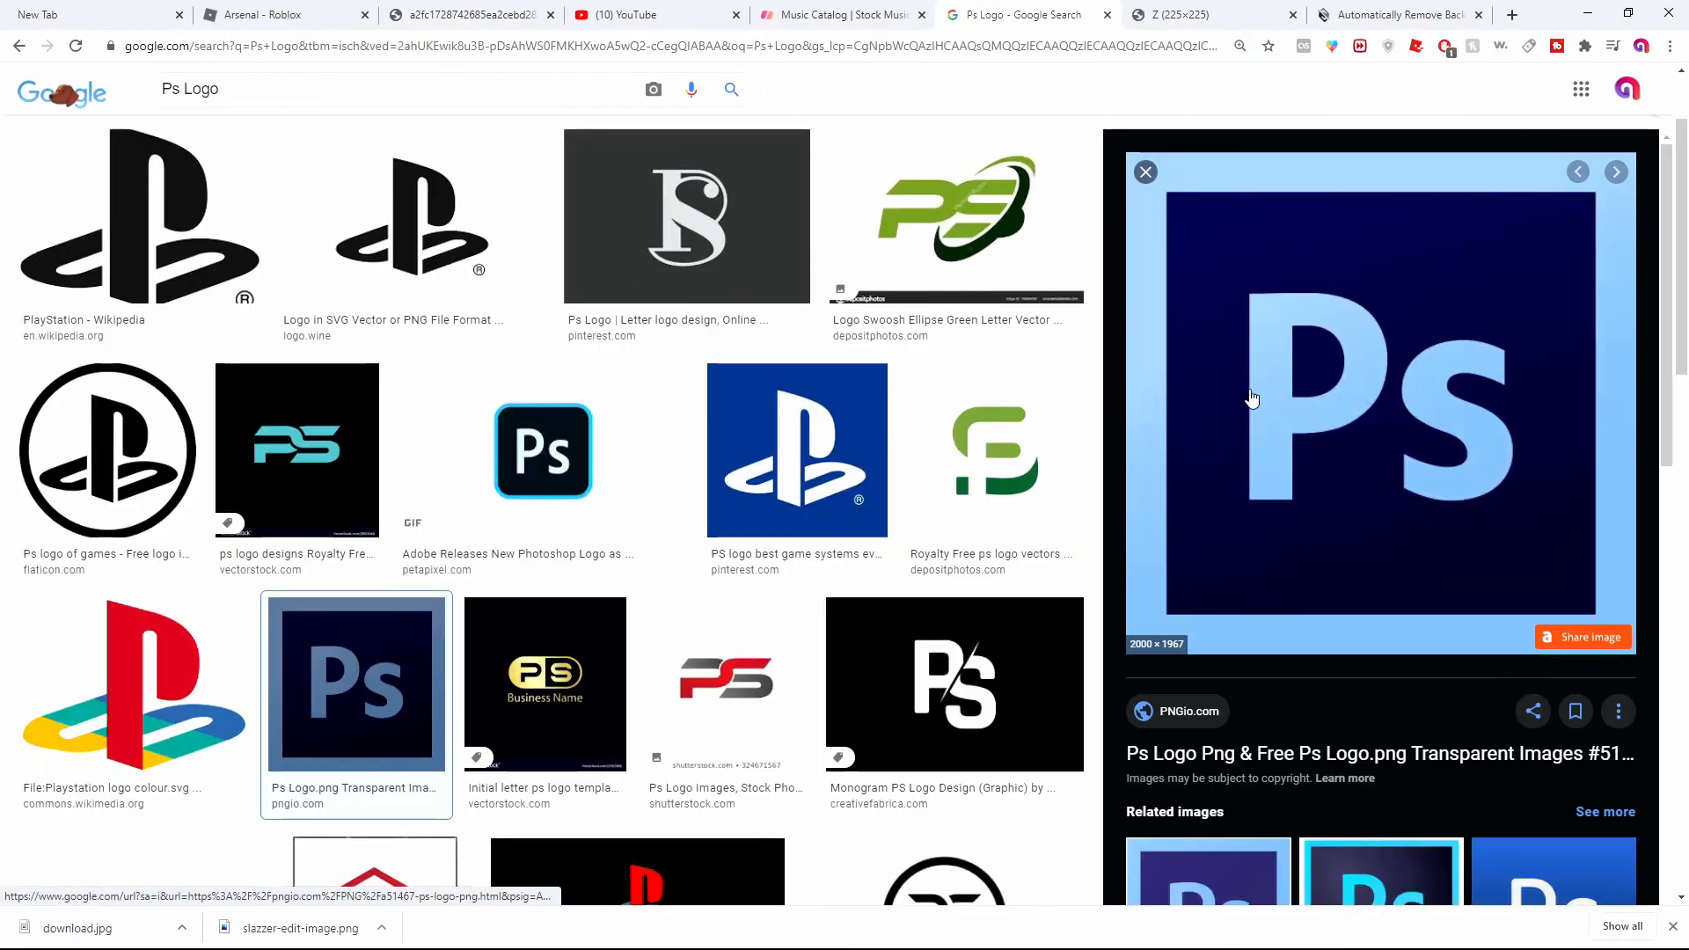
right_click(1247, 390)
left_click(1301, 554)
key("Return")
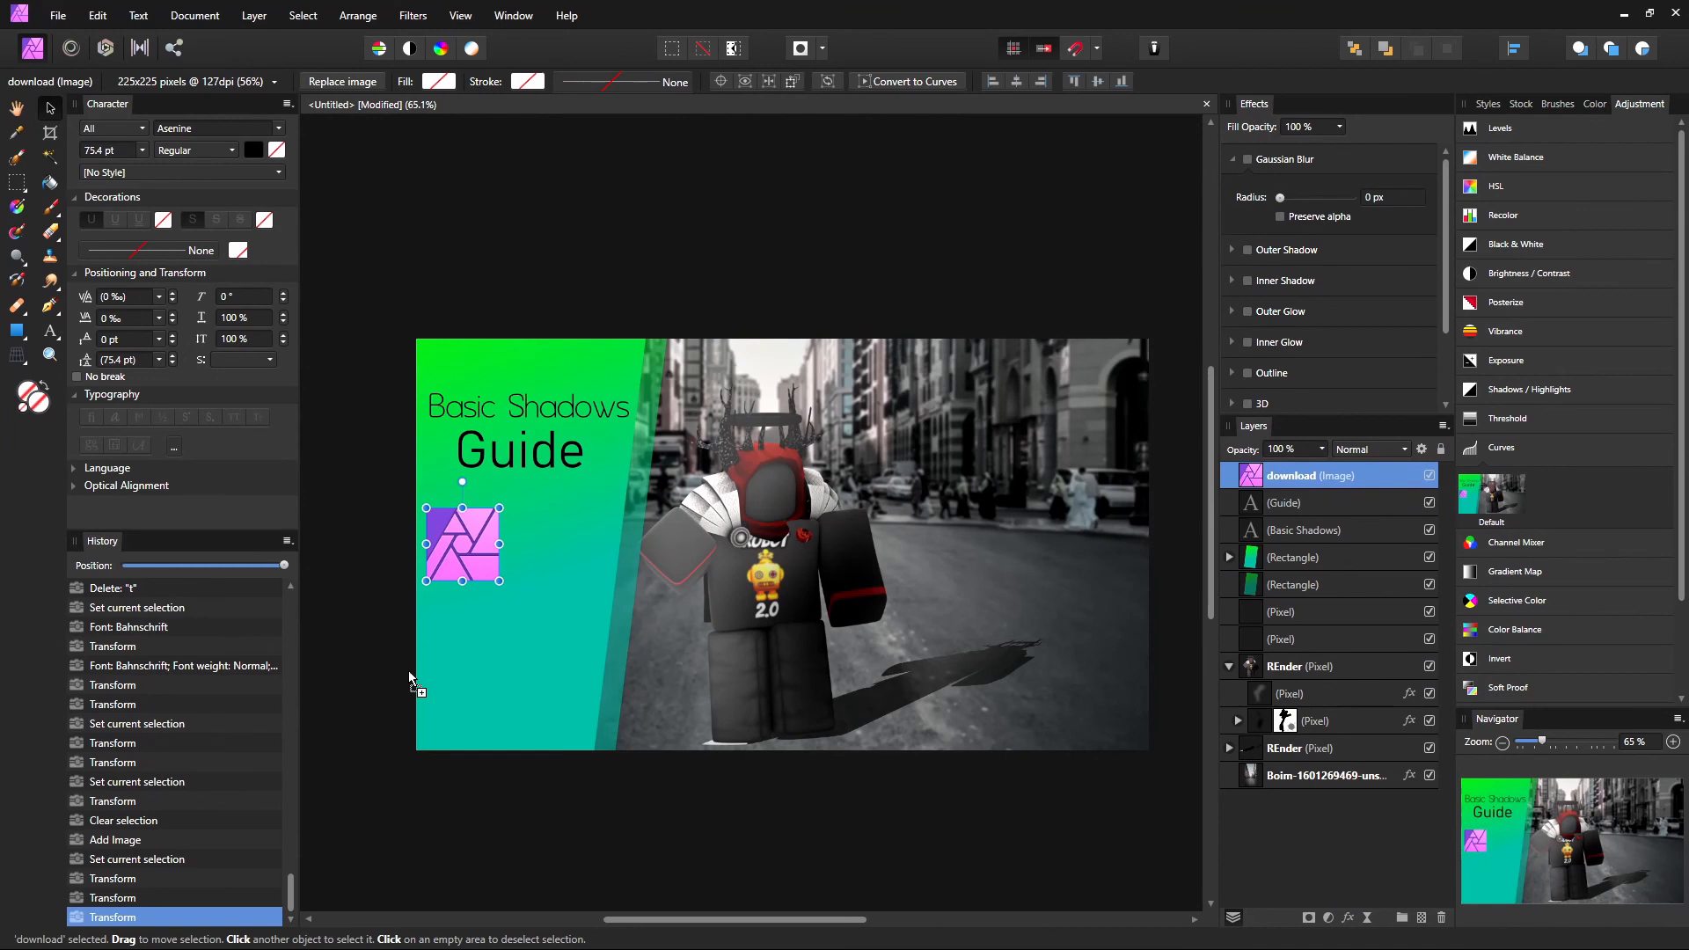
Step: Place the Photoshop logo in the Affinity Photo document and scale it down beside the pink logo on the green panel at a matching size
left_click_drag(409, 670, 464, 635)
left_click_drag(959, 880, 858, 603)
scroll(879, 744, "down", 3)
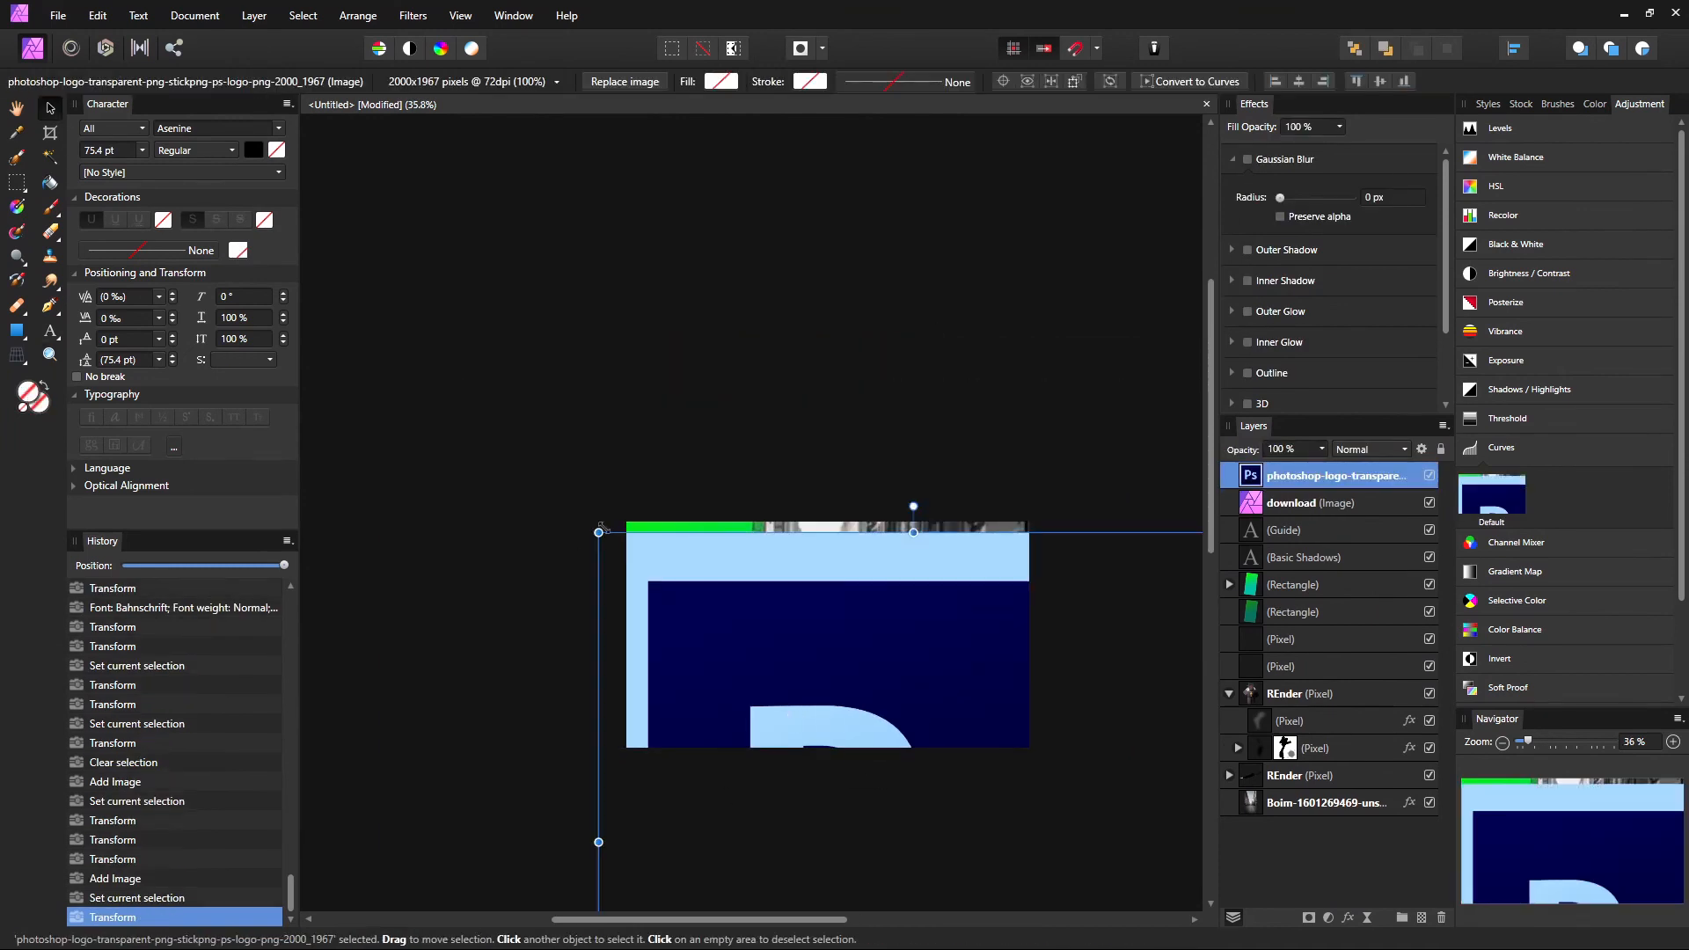
left_click_drag(599, 532, 842, 772)
left_click_drag(1011, 862, 769, 455)
left_click_drag(600, 366, 690, 619)
left_click_drag(711, 640, 707, 634)
key("z")
left_click(710, 684)
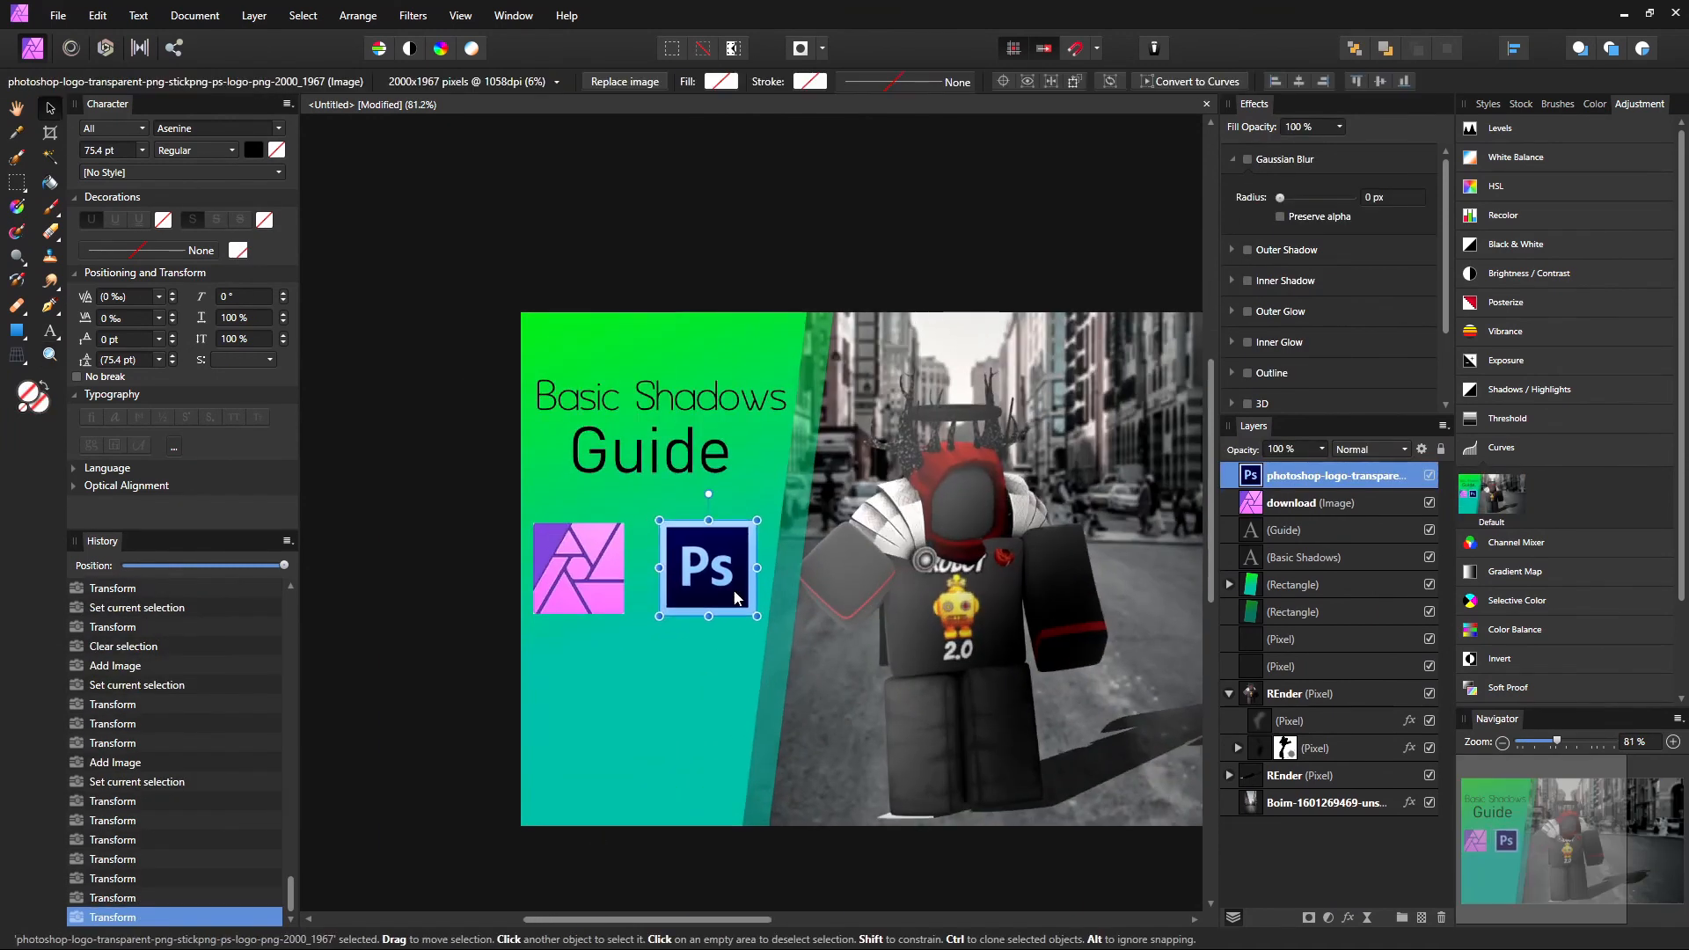
key("v")
left_click(516, 719)
left_click(372, 710)
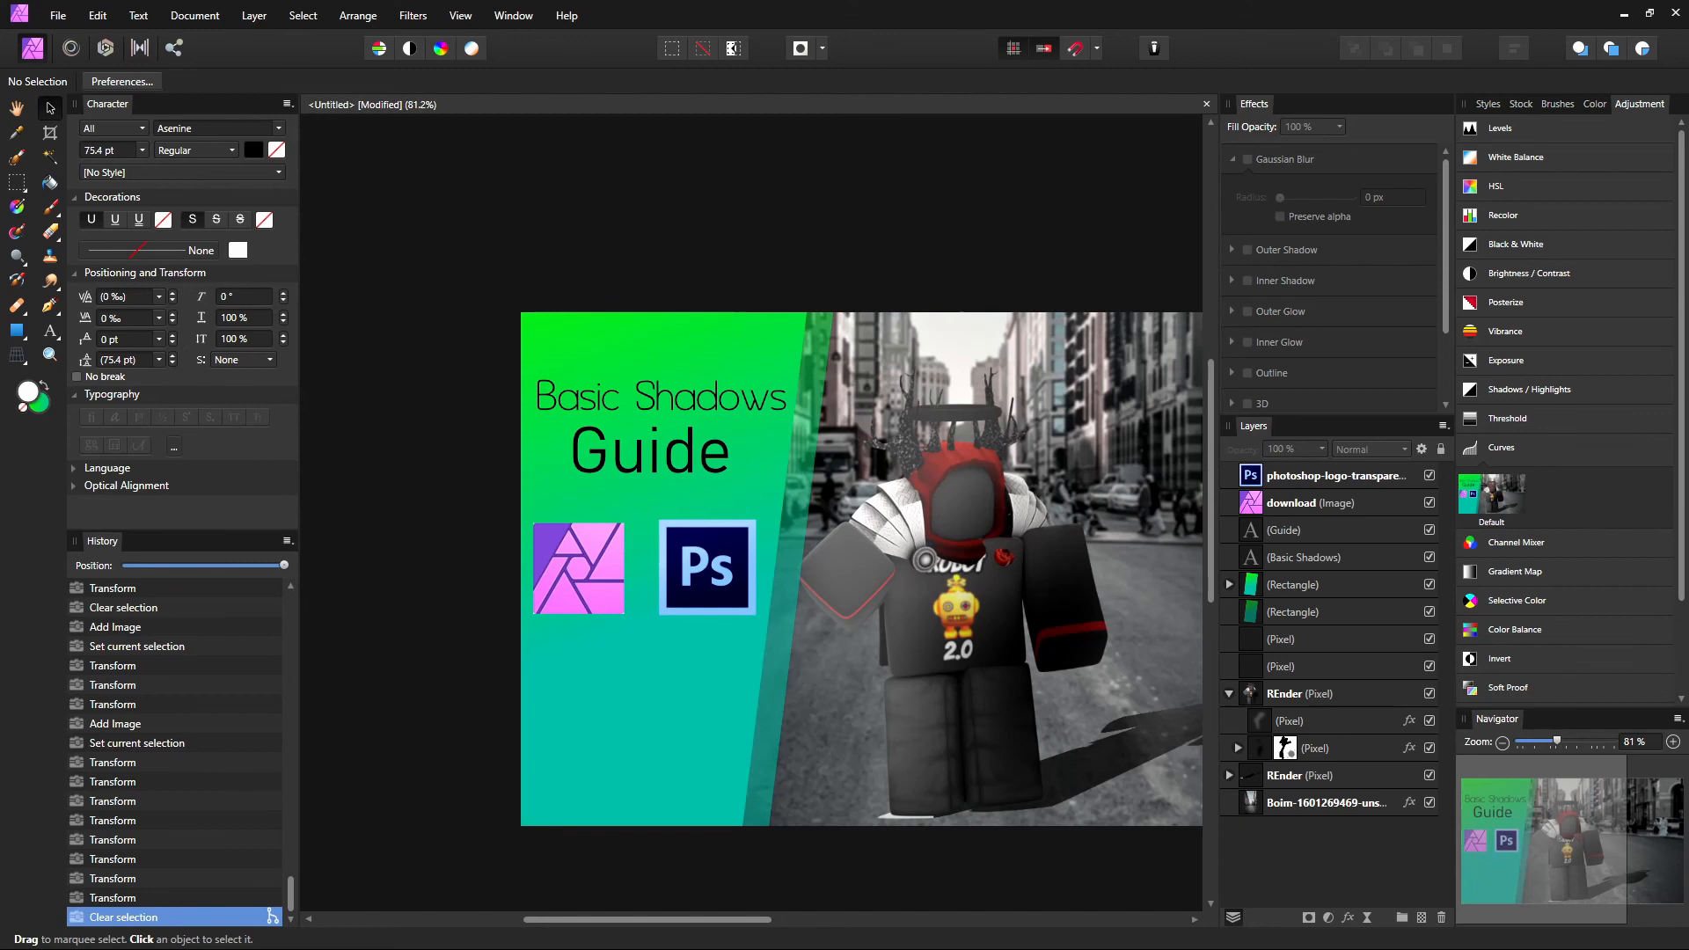
left_click_drag(586, 628, 588, 631)
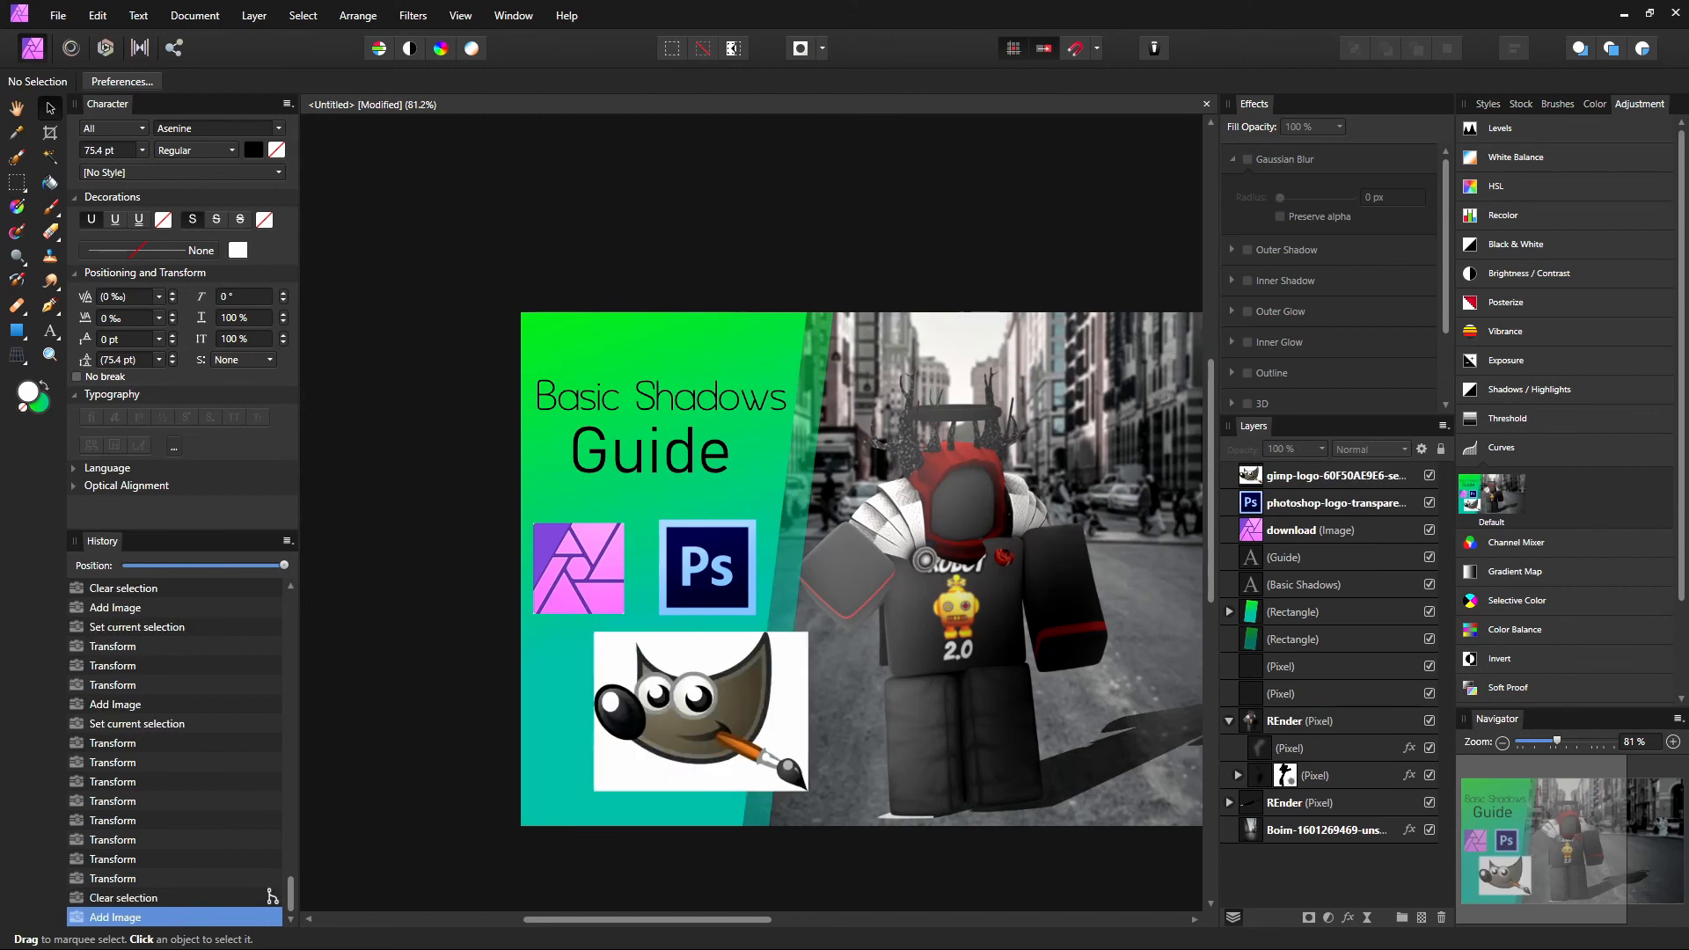
key("Delete")
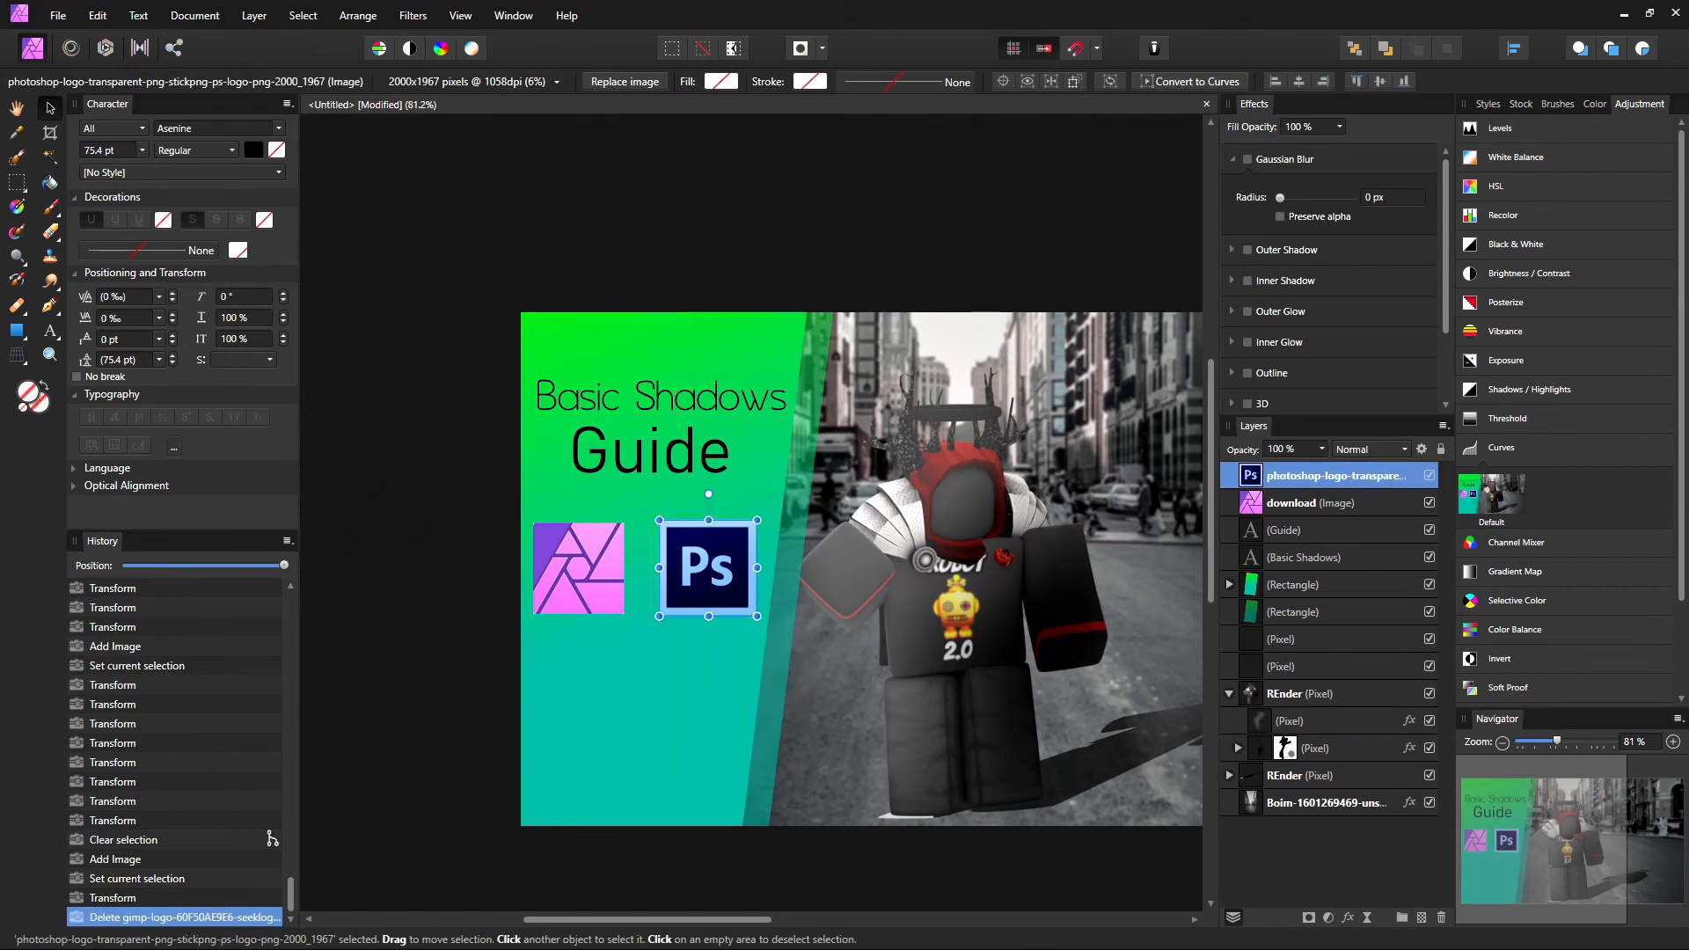
Step: Place the transparent 1200 px GIMP icon in the document and scale it down onto the green panel beneath the pink logo
left_click_drag(542, 684, 546, 678)
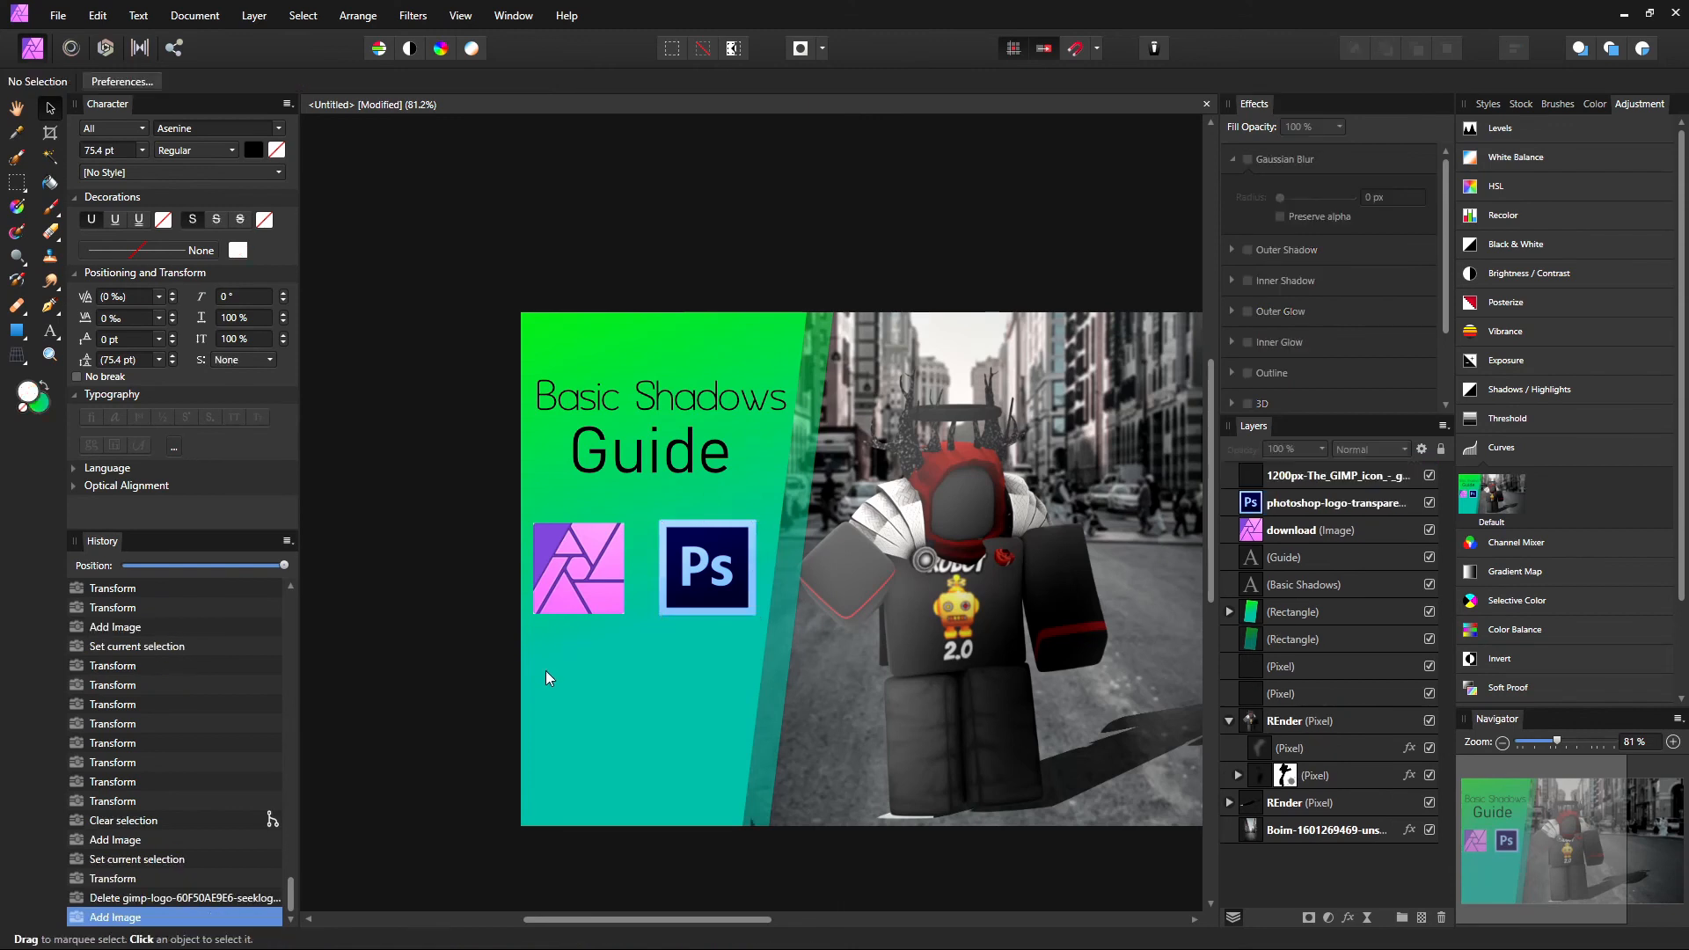
scroll(822, 780, "down", 3)
left_click_drag(562, 519, 1011, 765)
left_click_drag(565, 338, 941, 650)
left_click_drag(1020, 783, 777, 380)
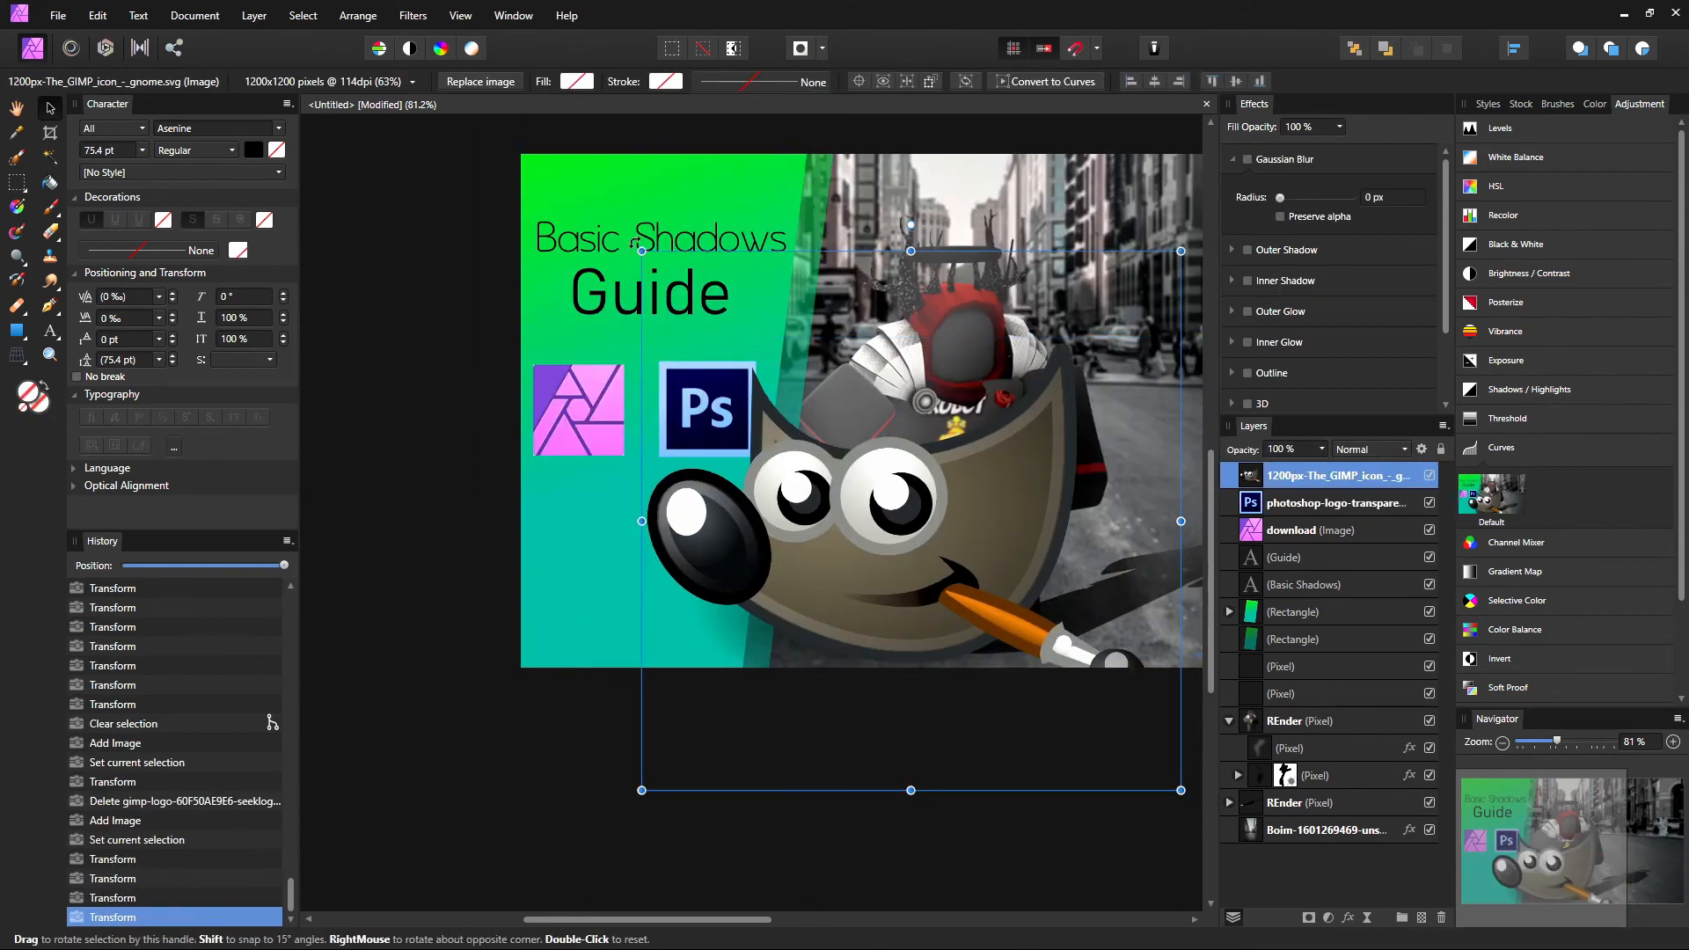
left_click_drag(642, 254, 1002, 598)
left_click_drag(1025, 655, 556, 500)
left_click_drag(516, 442, 673, 521)
left_click_drag(652, 571, 593, 512)
left_click_drag(547, 581, 596, 600)
left_click(497, 598)
Step: Revert the GIMP icon's scaling to an earlier history state and resize it to about the pink logo's size directly beneath that logo
scroll(564, 625, "up", 2)
left_click(612, 577)
left_click(273, 646)
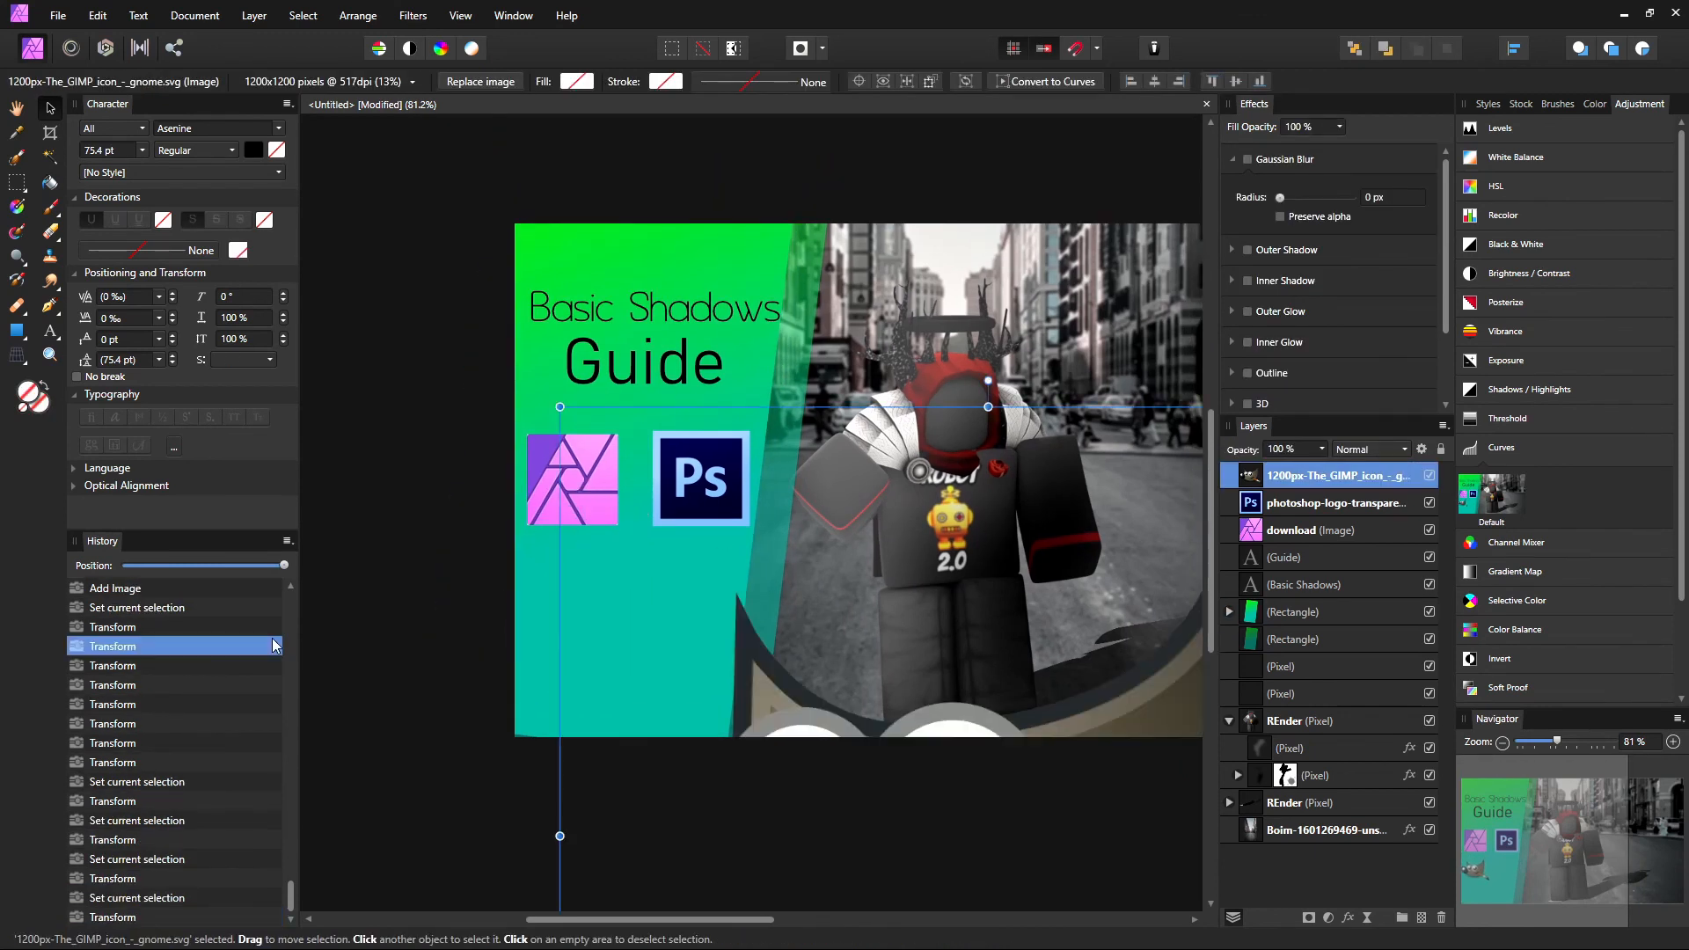
left_click(264, 627)
left_click_drag(731, 705, 570, 822)
left_click_drag(358, 260, 935, 837)
left_click_drag(1050, 857, 631, 468)
left_click_drag(796, 448, 595, 651)
key("ctrl+z")
left_click_drag(563, 693, 592, 594)
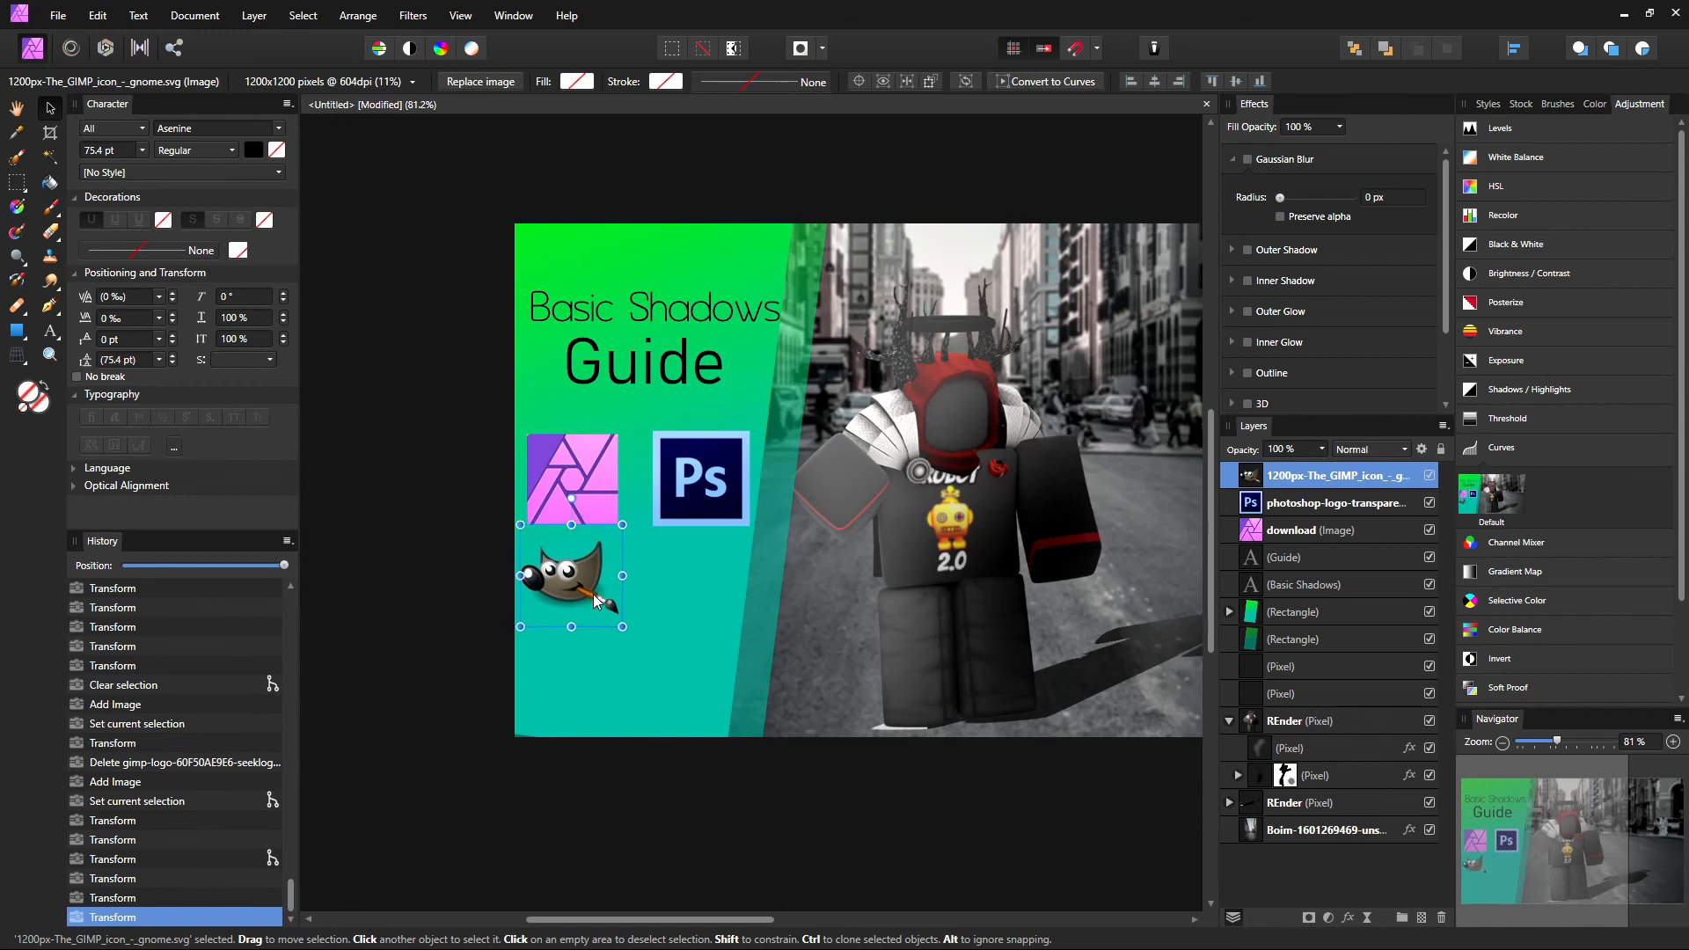
Step: Place the Photopea logo in the document and scale it down beneath the Photoshop logo, beside the GIMP icon
left_click(413, 589)
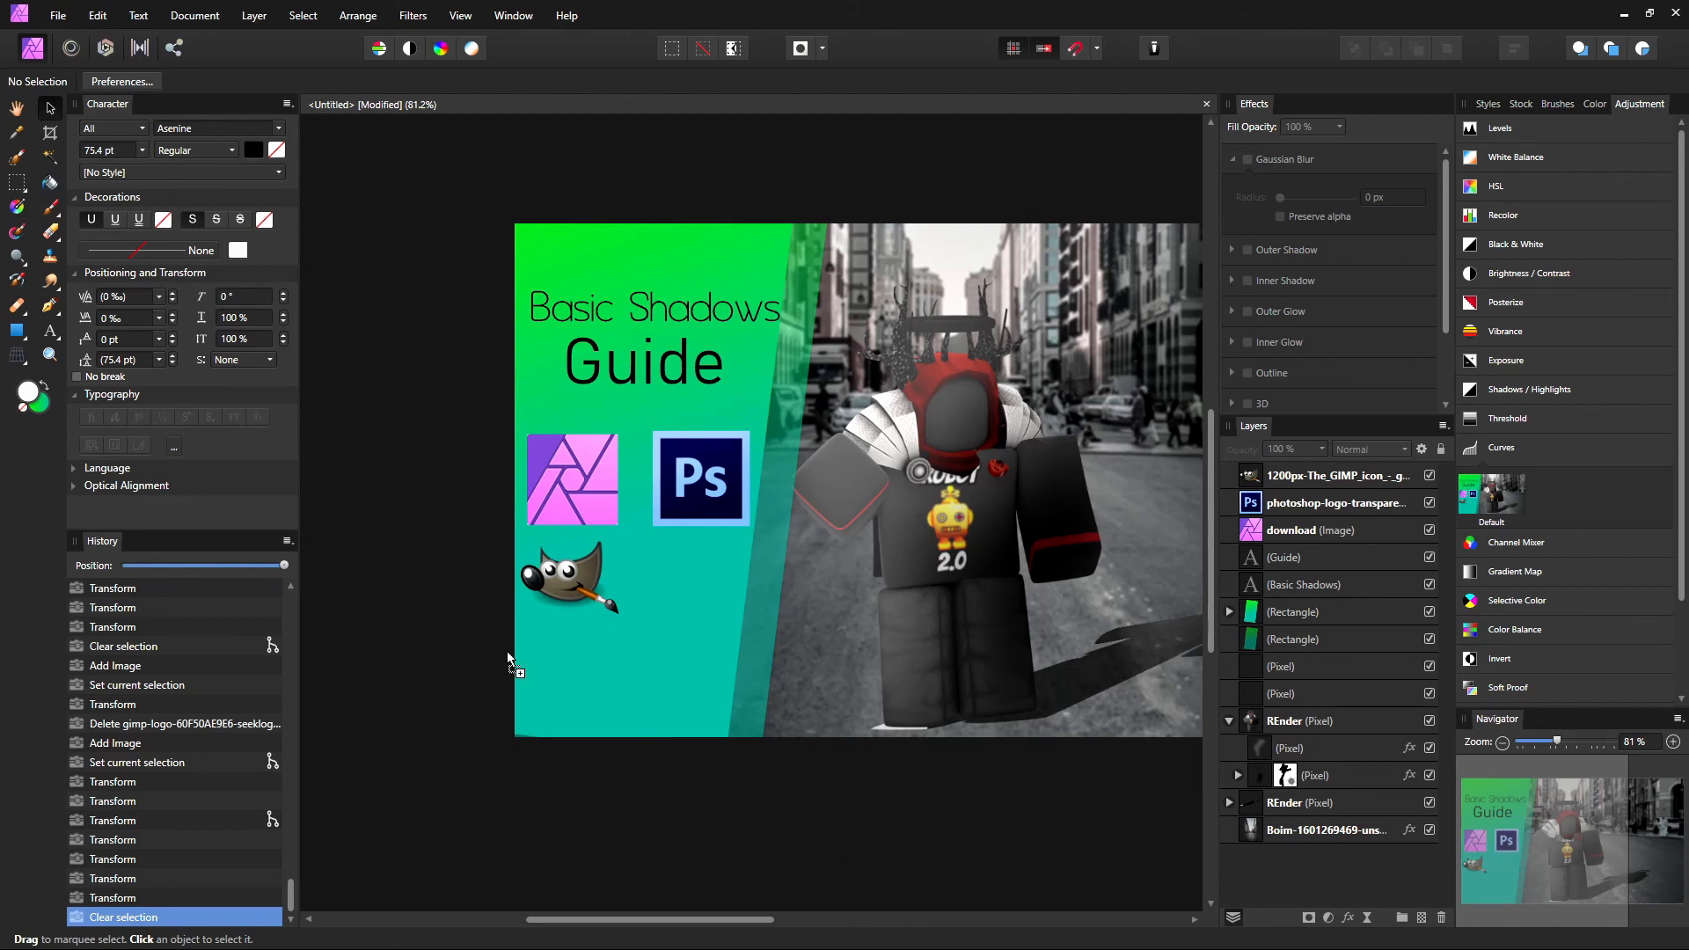
left_click_drag(507, 650, 732, 590)
left_click_drag(880, 695, 808, 416)
left_click_drag(460, 121, 1121, 785)
left_click_drag(1143, 859, 651, 597)
left_click_drag(627, 518, 688, 580)
left_click(425, 503)
Step: Add an Outer Shadow effect to the GIMP icon and adjust its opacity, radius and offset for a soft shadow
left_click(1311, 510)
scroll(1246, 378, "down", 3)
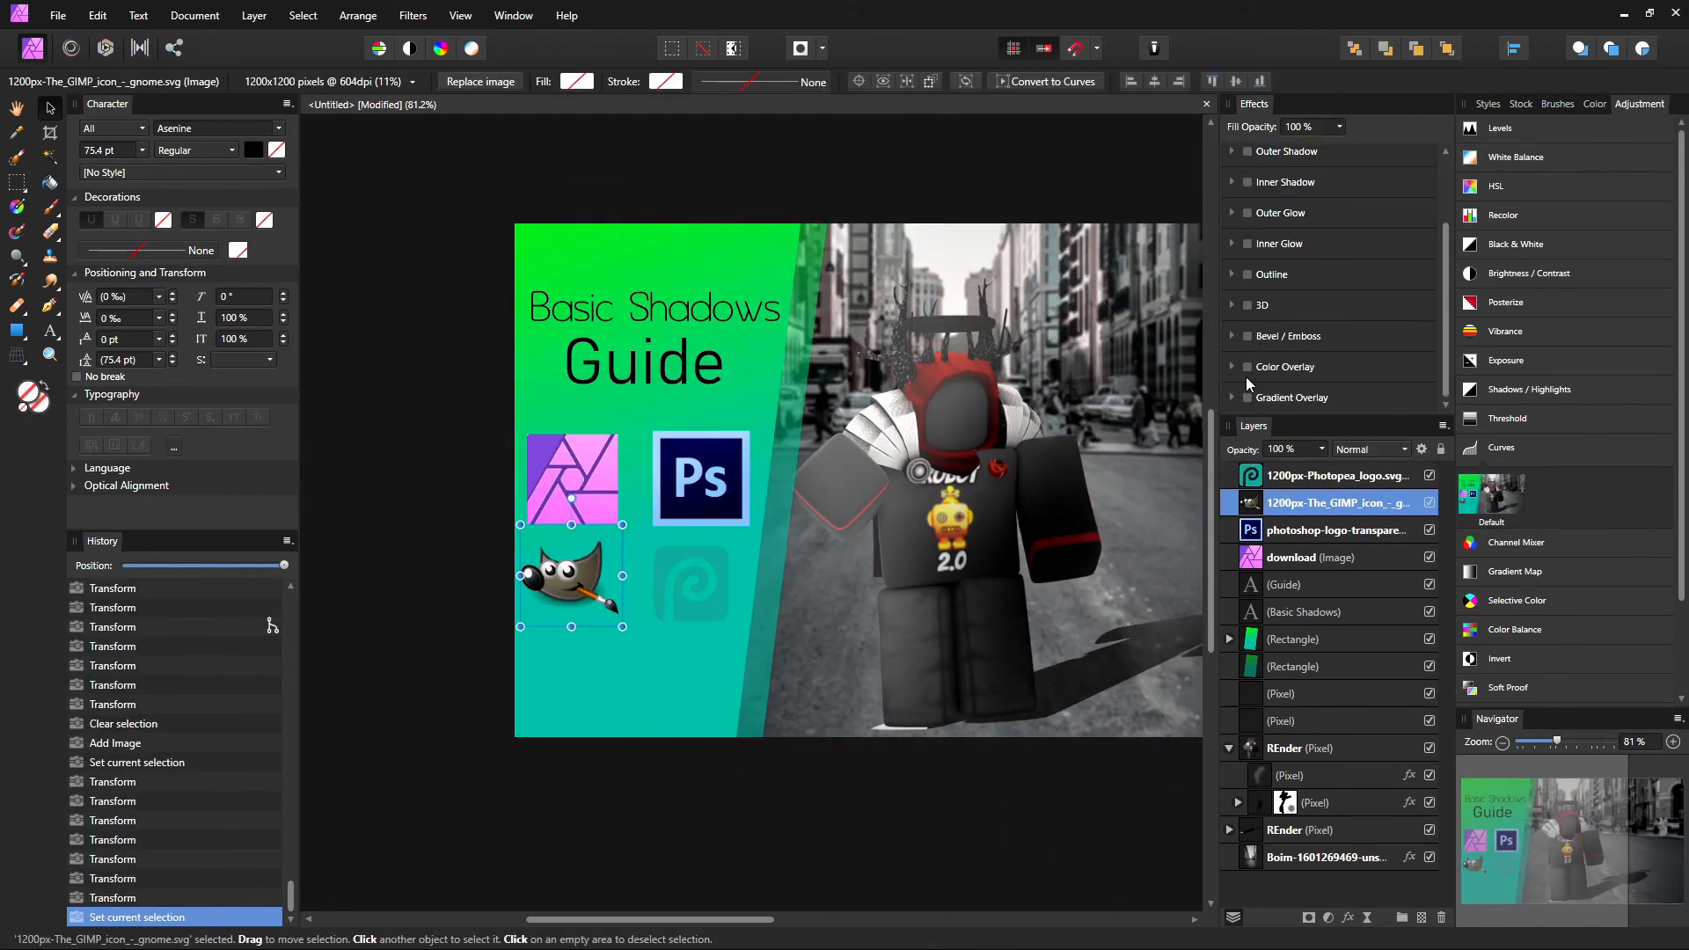
scroll(1246, 378, "up", 3)
left_click(1247, 250)
left_click(1233, 250)
left_click_drag(1332, 309, 1348, 309)
left_click_drag(1280, 352, 1357, 311)
Step: Give the Photopea logo an offset, softened Outer Shadow
left_click(732, 592)
left_click(726, 598)
left_click_drag(1280, 352, 1309, 328)
left_click(717, 493)
left_click(1247, 250)
left_click(587, 485)
left_click(1186, 483)
left_click(640, 376)
left_click(652, 309)
left_click(969, 835)
key("ctrl+z")
key("ctrl+z")
key("ctrl+z")
key("ctrl+z")
key("ctrl+z")
key("ctrl+z")
key("ctrl+z")
key("ctrl+z")
key("ctrl+z")
key("ctrl+z")
key("ctrl+z")
key("ctrl+z")
key("ctrl+z")
key("ctrl+z")
key("ctrl+z")
key("ctrl+z")
Step: Add an offset Outer Shadow to both the Guide text and the Basic Shadows title
left_click(642, 371)
left_click(1247, 248)
left_click(653, 310)
left_click(616, 264)
left_click(352, 181)
left_click(58, 16)
left_click(135, 273)
left_click(779, 445)
Step: Lower the Photopea logo's shadow opacity and give the Photoshop logo a 50% Outer Shadow with about 23 px radius and 35 px offset
left_click(1295, 474)
left_click_drag(1352, 306, 1314, 306)
left_click(1328, 529)
left_click_drag(1347, 308, 1330, 349)
left_click(1248, 247)
left_click_drag(1279, 328, 1323, 329)
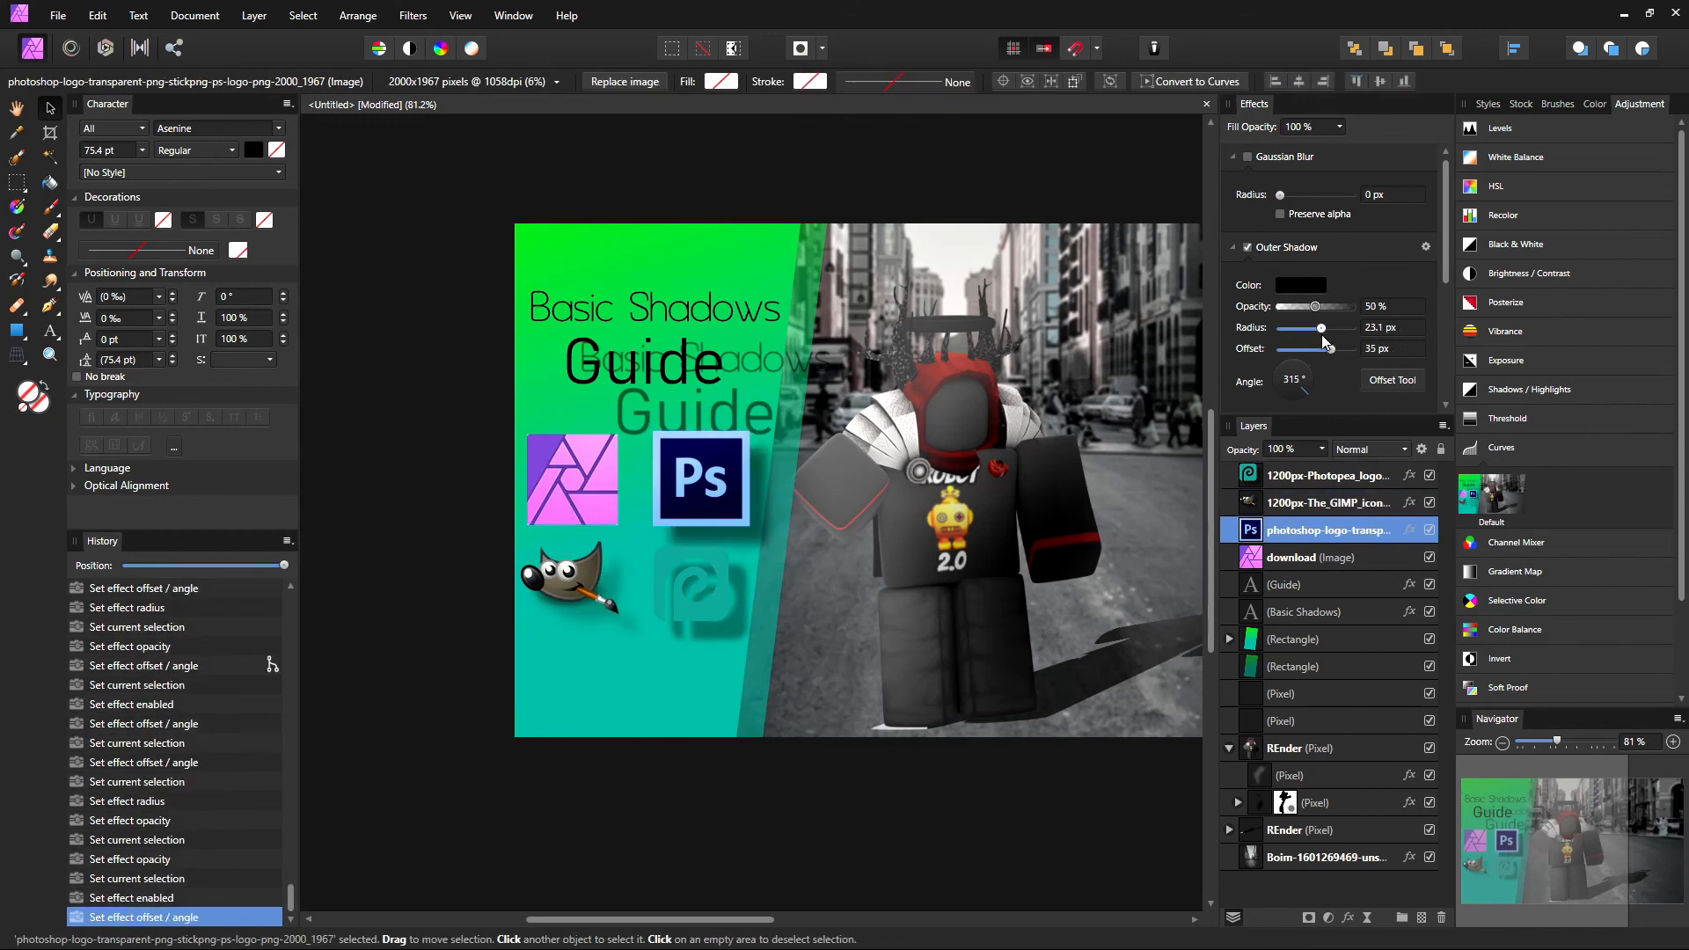
Step: Give the pink Affinity logo a 50% opacity Outer Shadow with 29.6 px radius and 100 px offset
left_click_drag(580, 482, 598, 493)
key("ctrl+z")
left_click(1247, 248)
left_click_drag(1279, 349, 1325, 328)
Step: Save the document as an Affinity file named Basic Shadows in the Thubanils folder
key("ctrl+s")
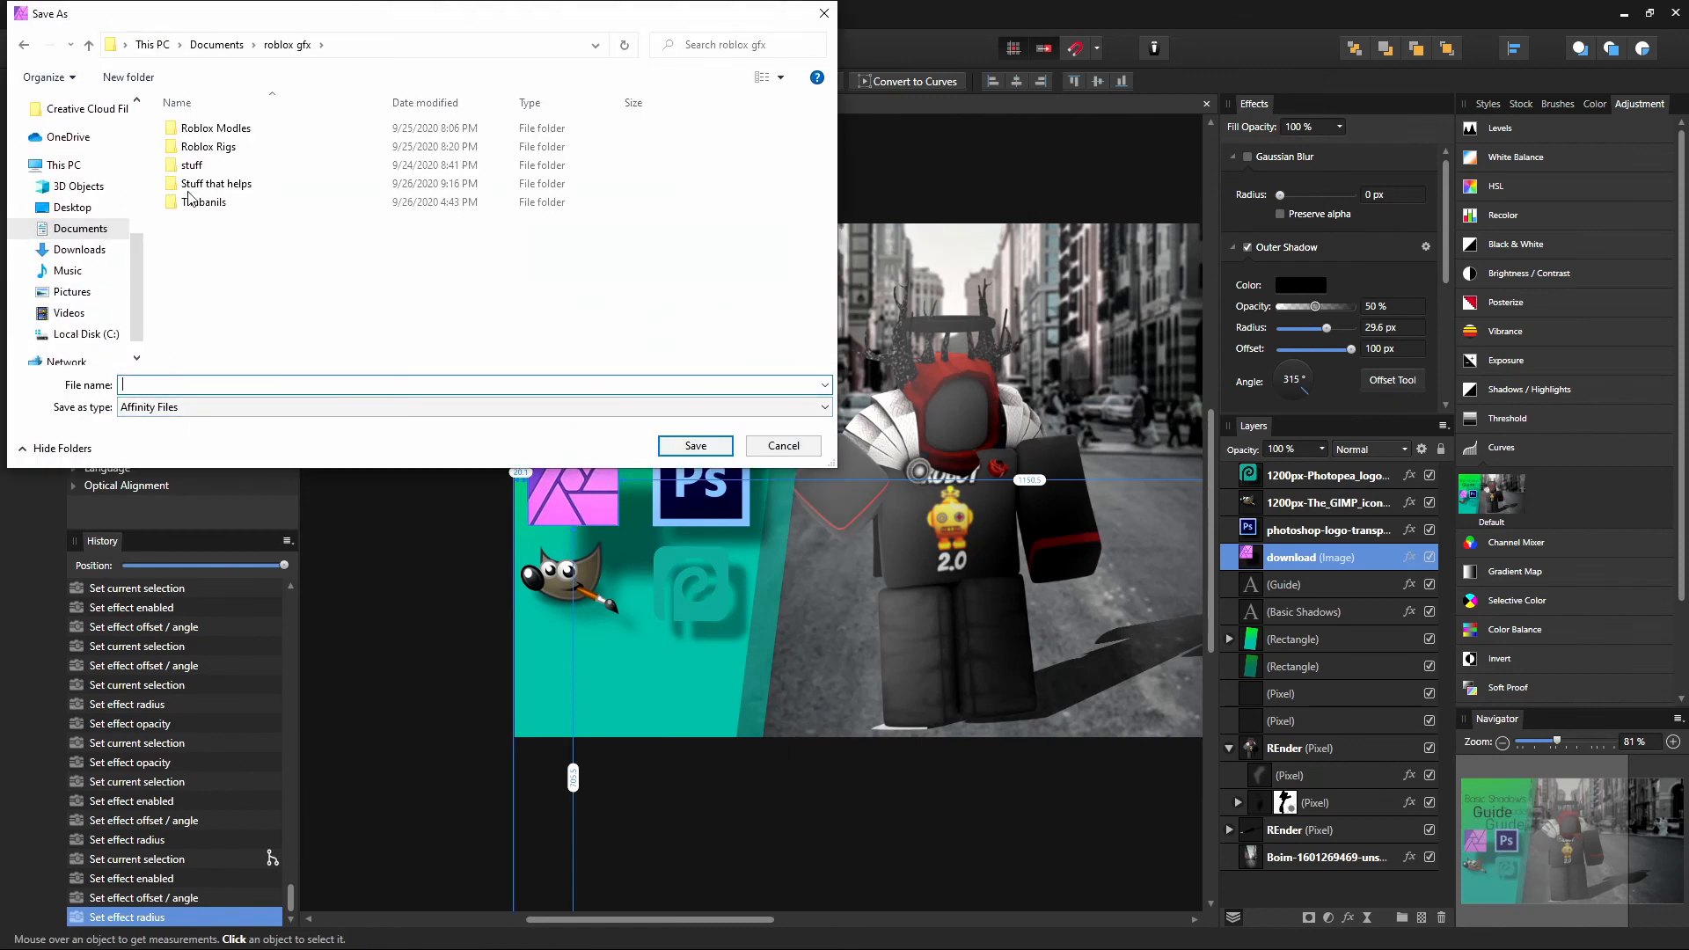
double_click(189, 197)
left_click(220, 384)
type("Basic Shadows")
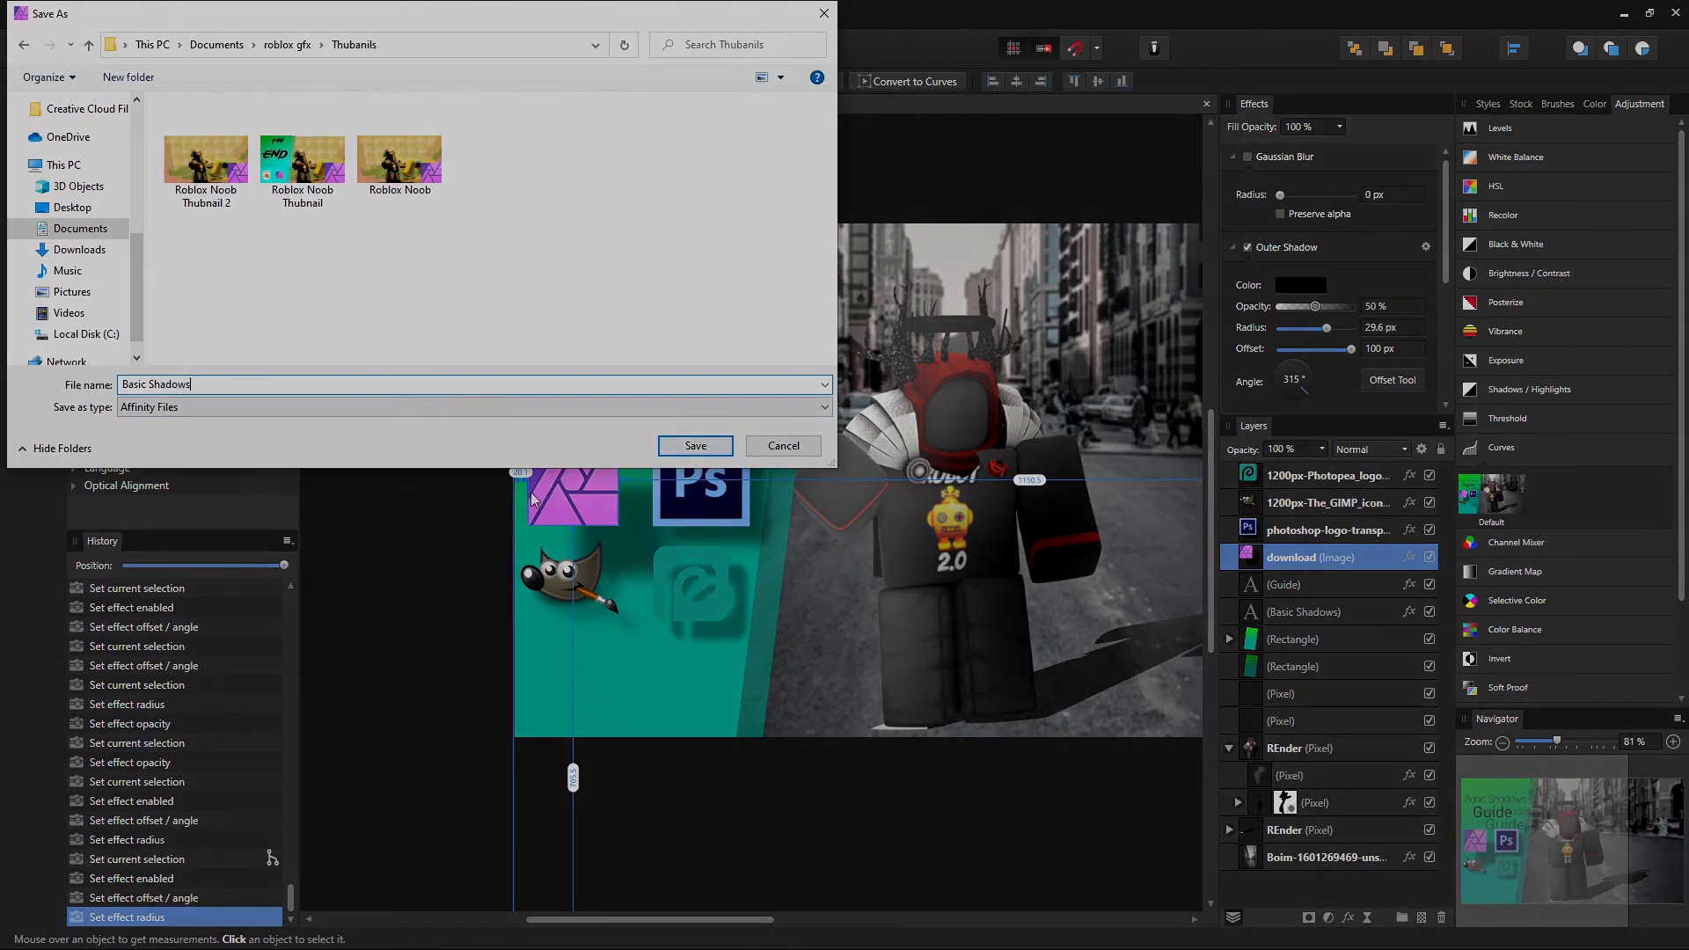
key("Return")
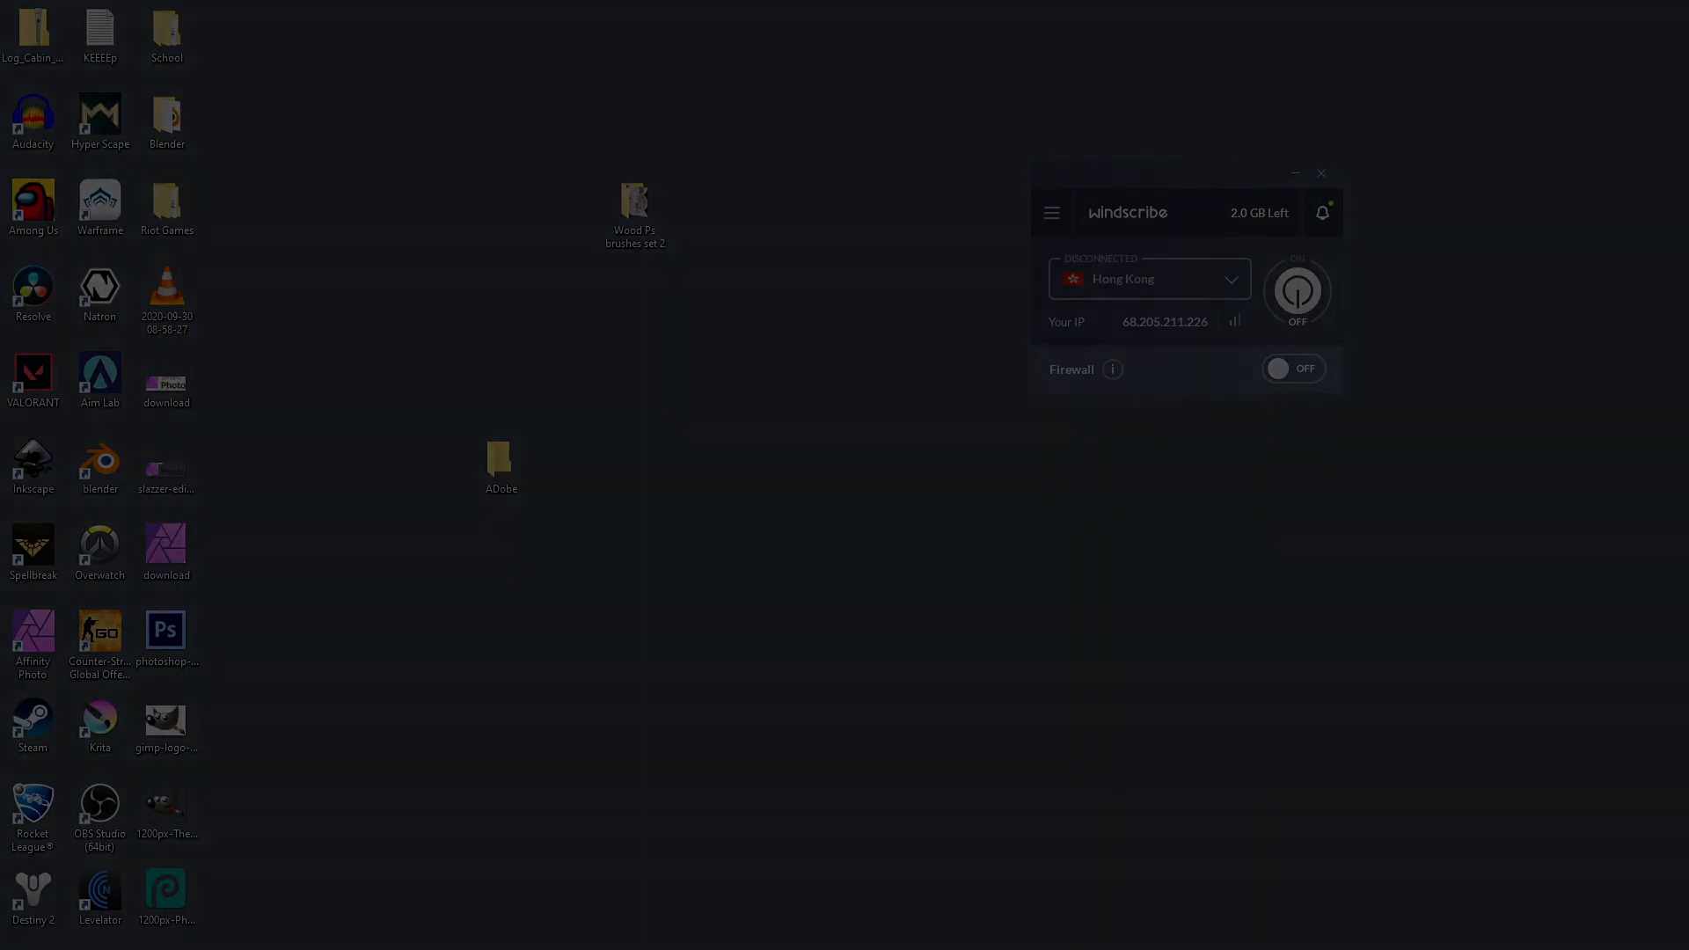